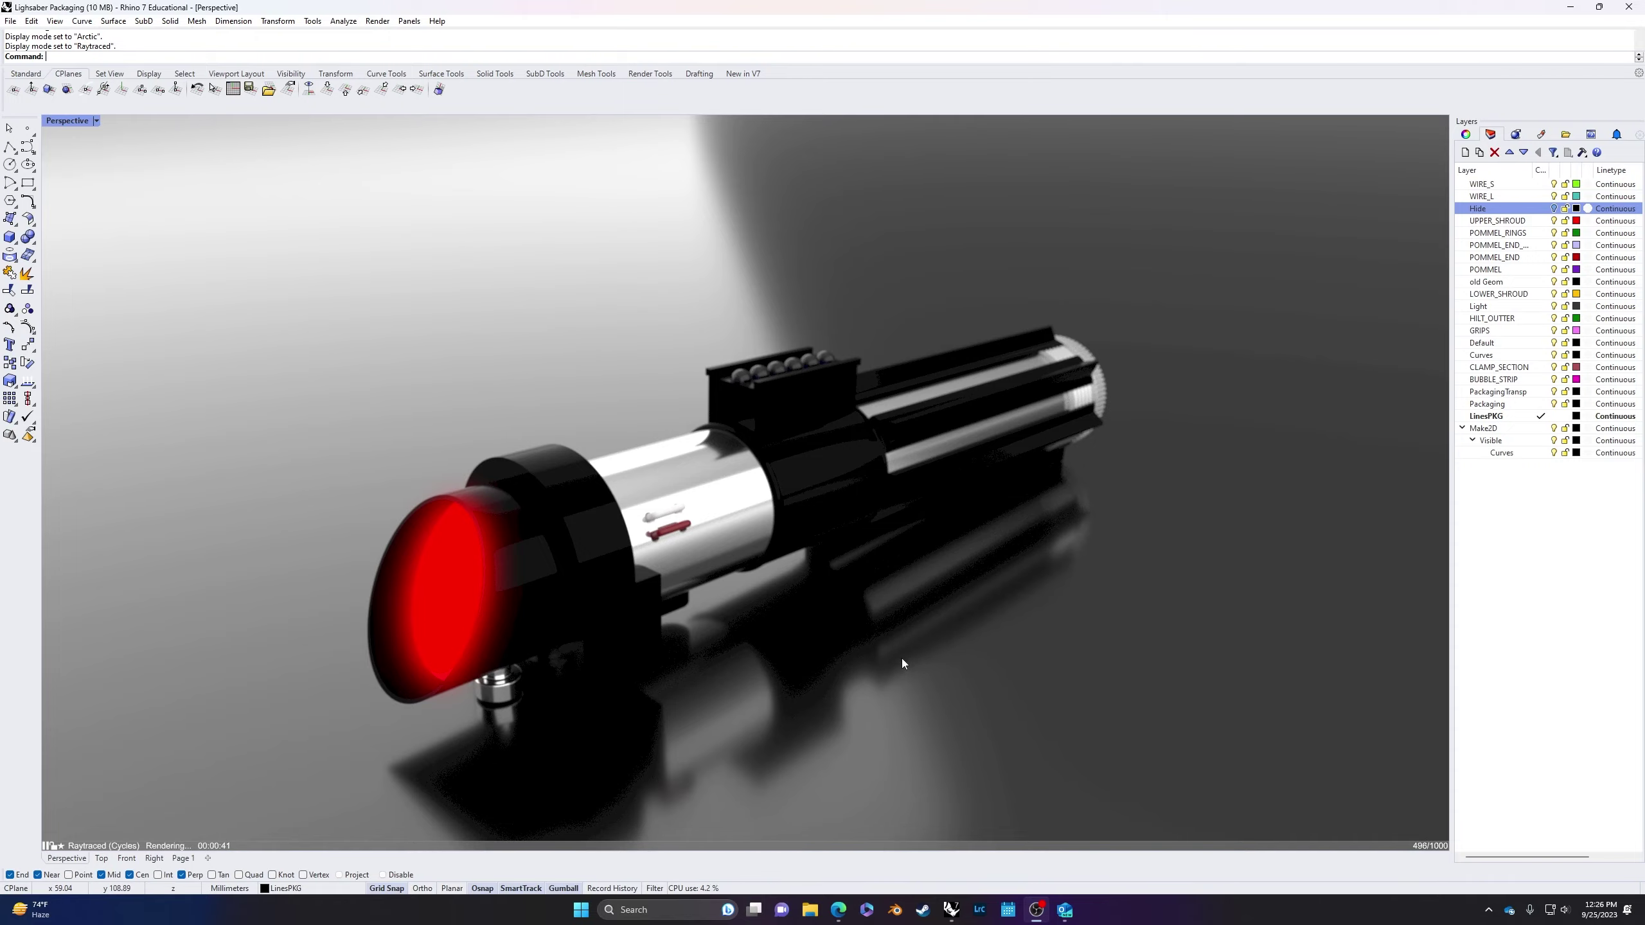
# Step: Switch the Perspective viewport to Shaded display, then change to the Top view of the hilt
pyautogui.moveTo(902, 659); pyautogui.dragTo(891, 640, button='right')
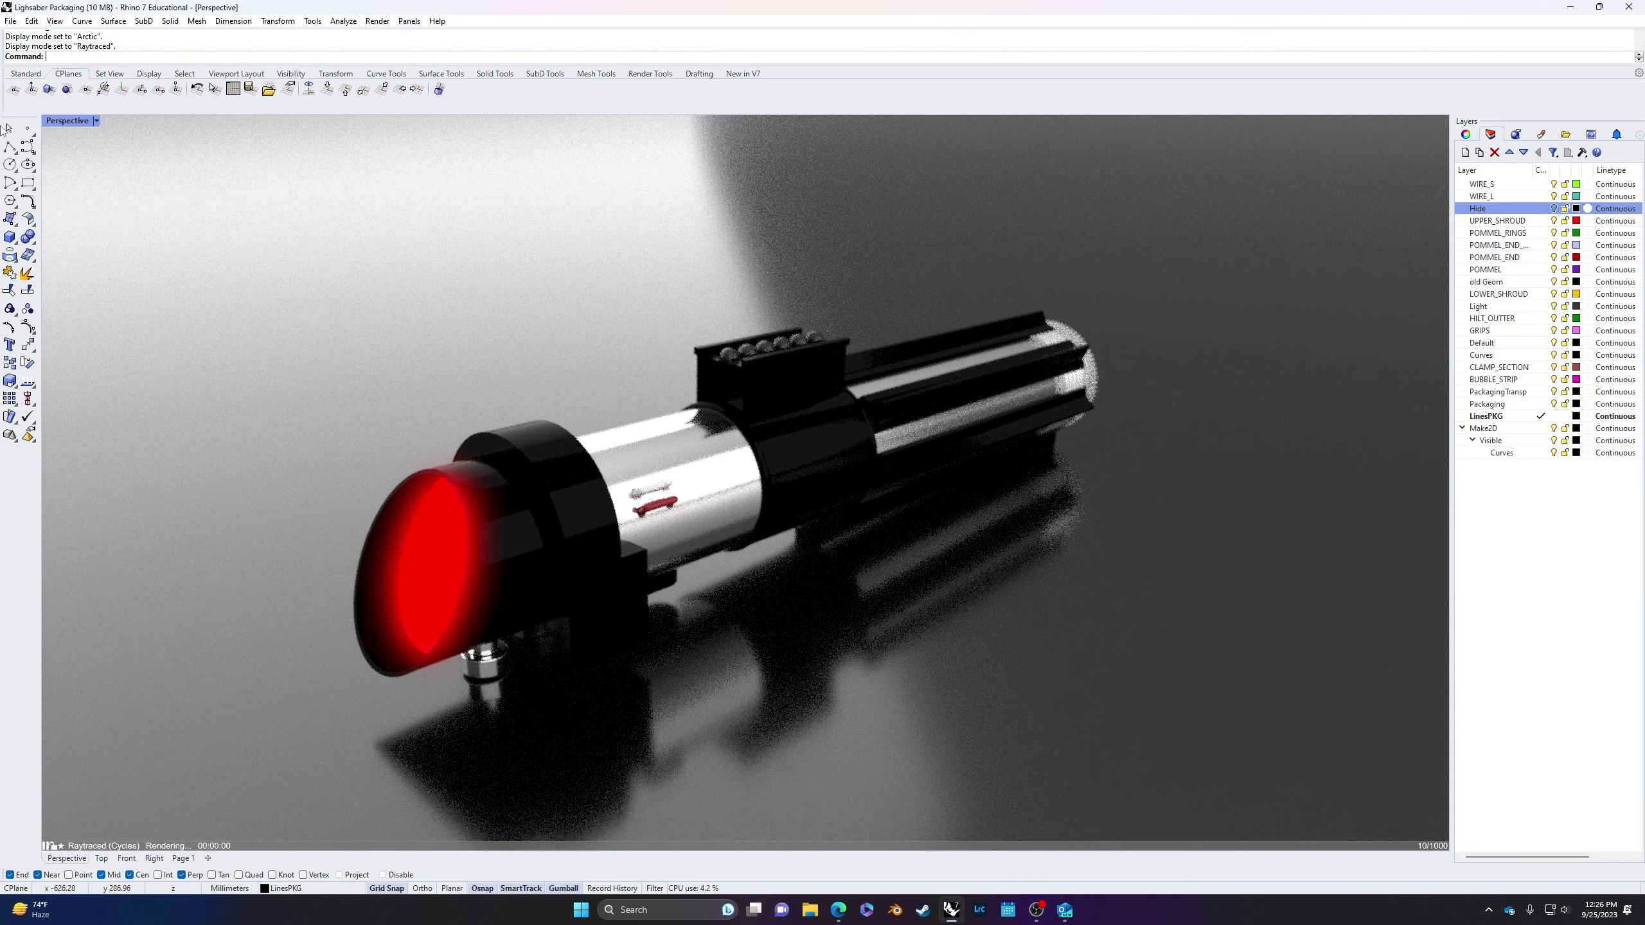
pyautogui.click(96, 121)
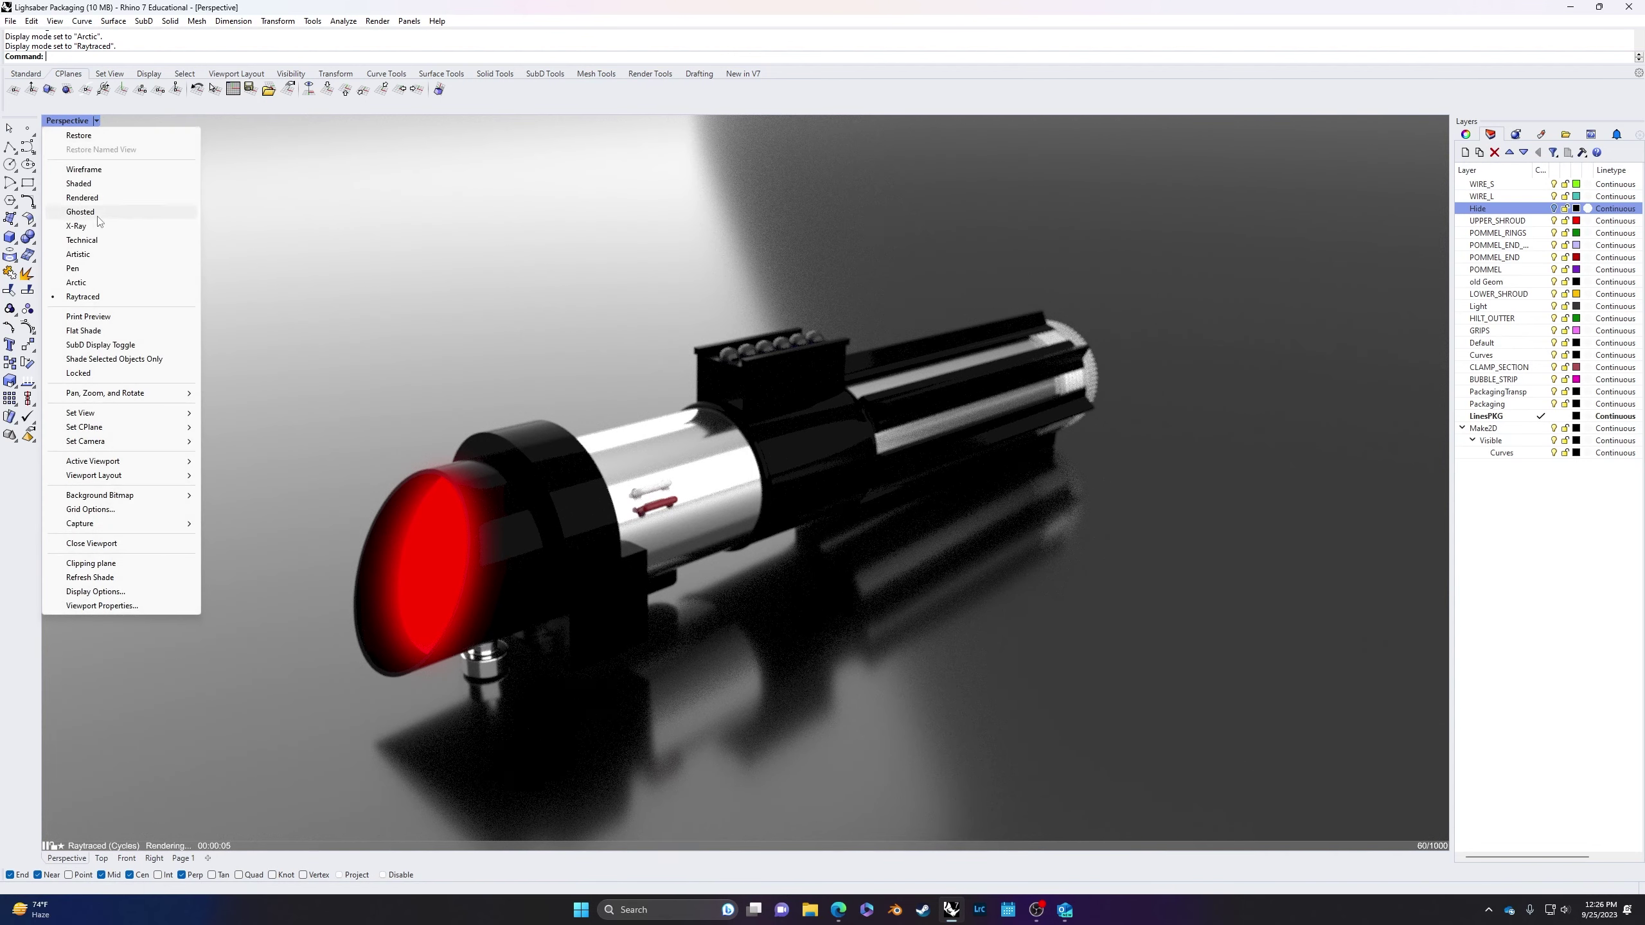
pyautogui.click(78, 183)
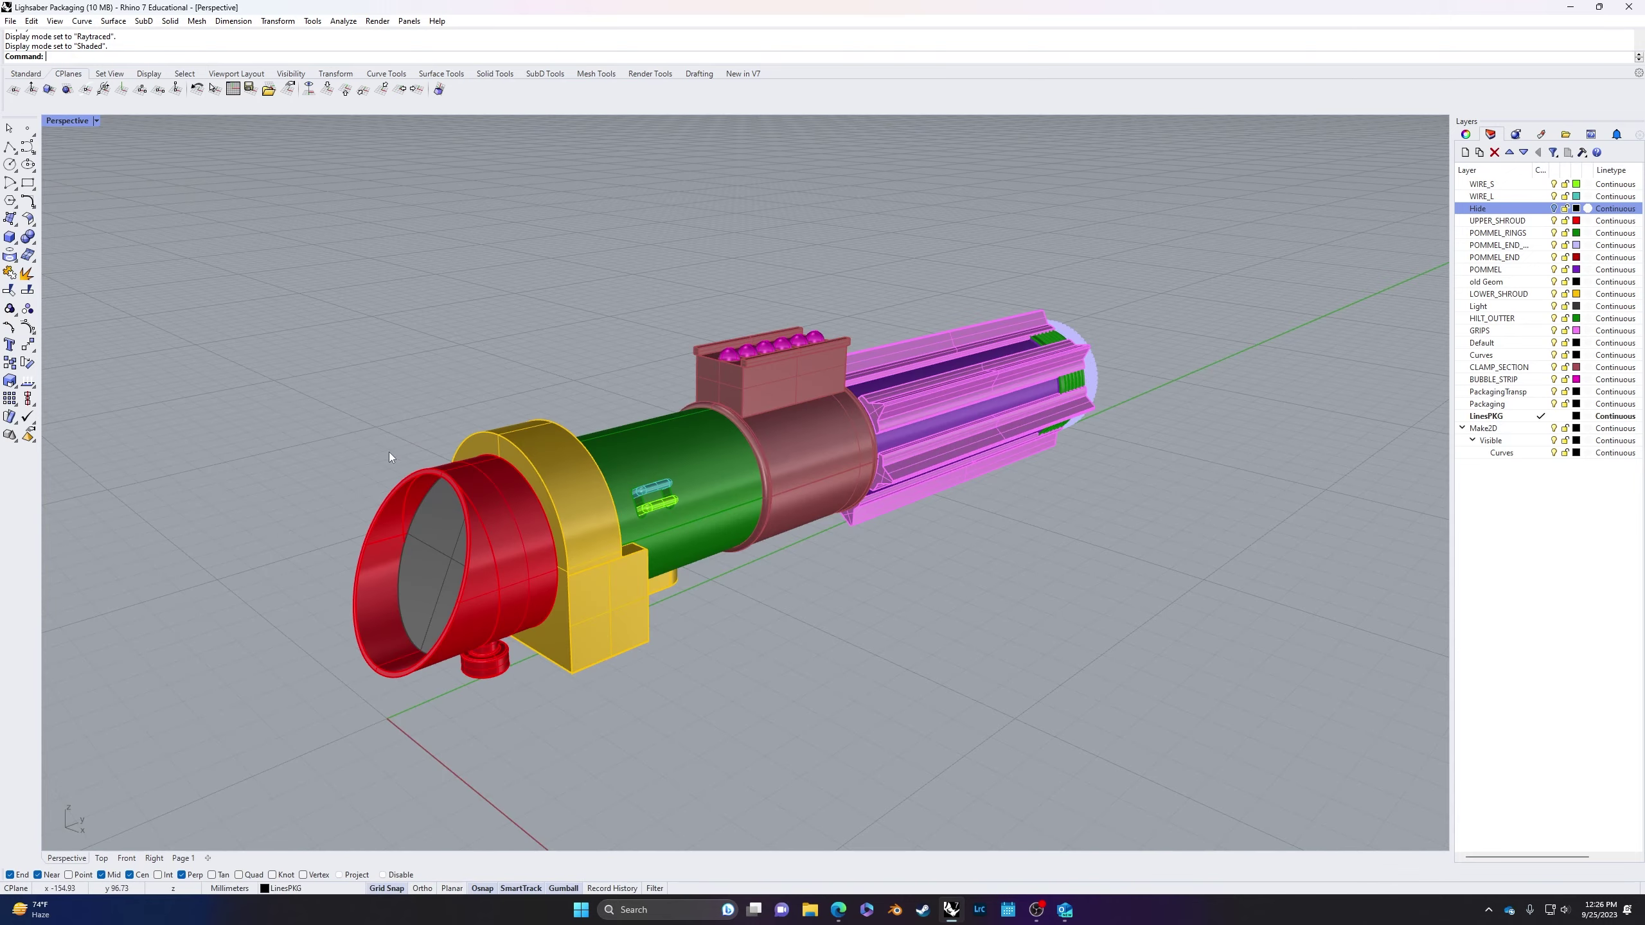
pyautogui.moveTo(393, 451); pyautogui.dragTo(242, 623, button='right')
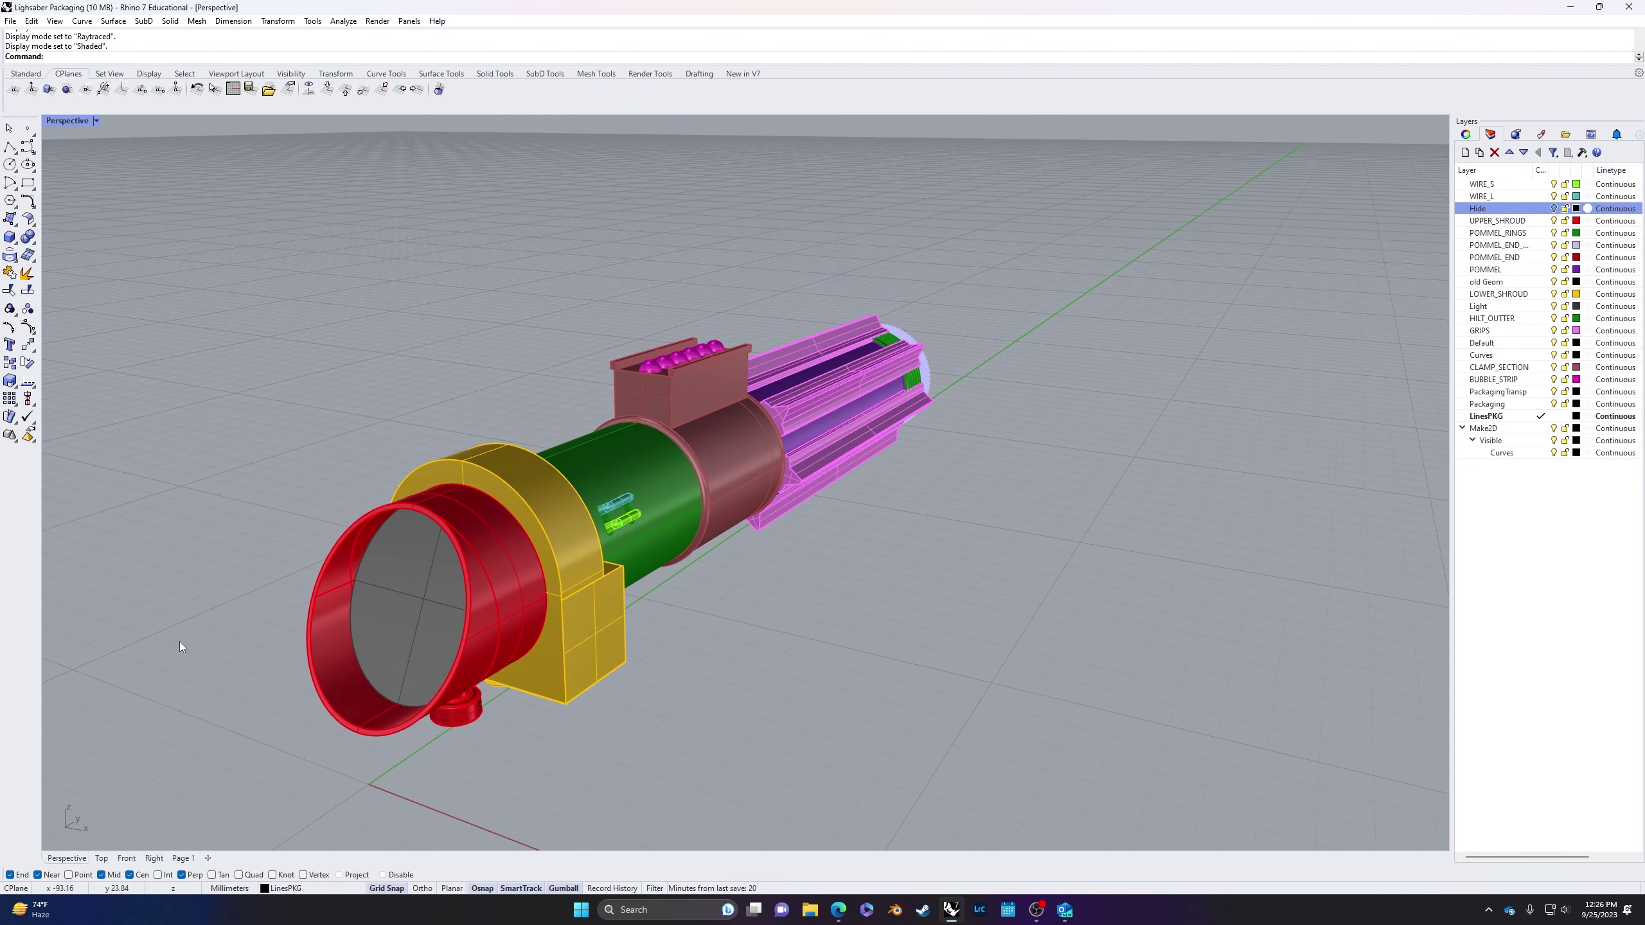
pyautogui.click(102, 859)
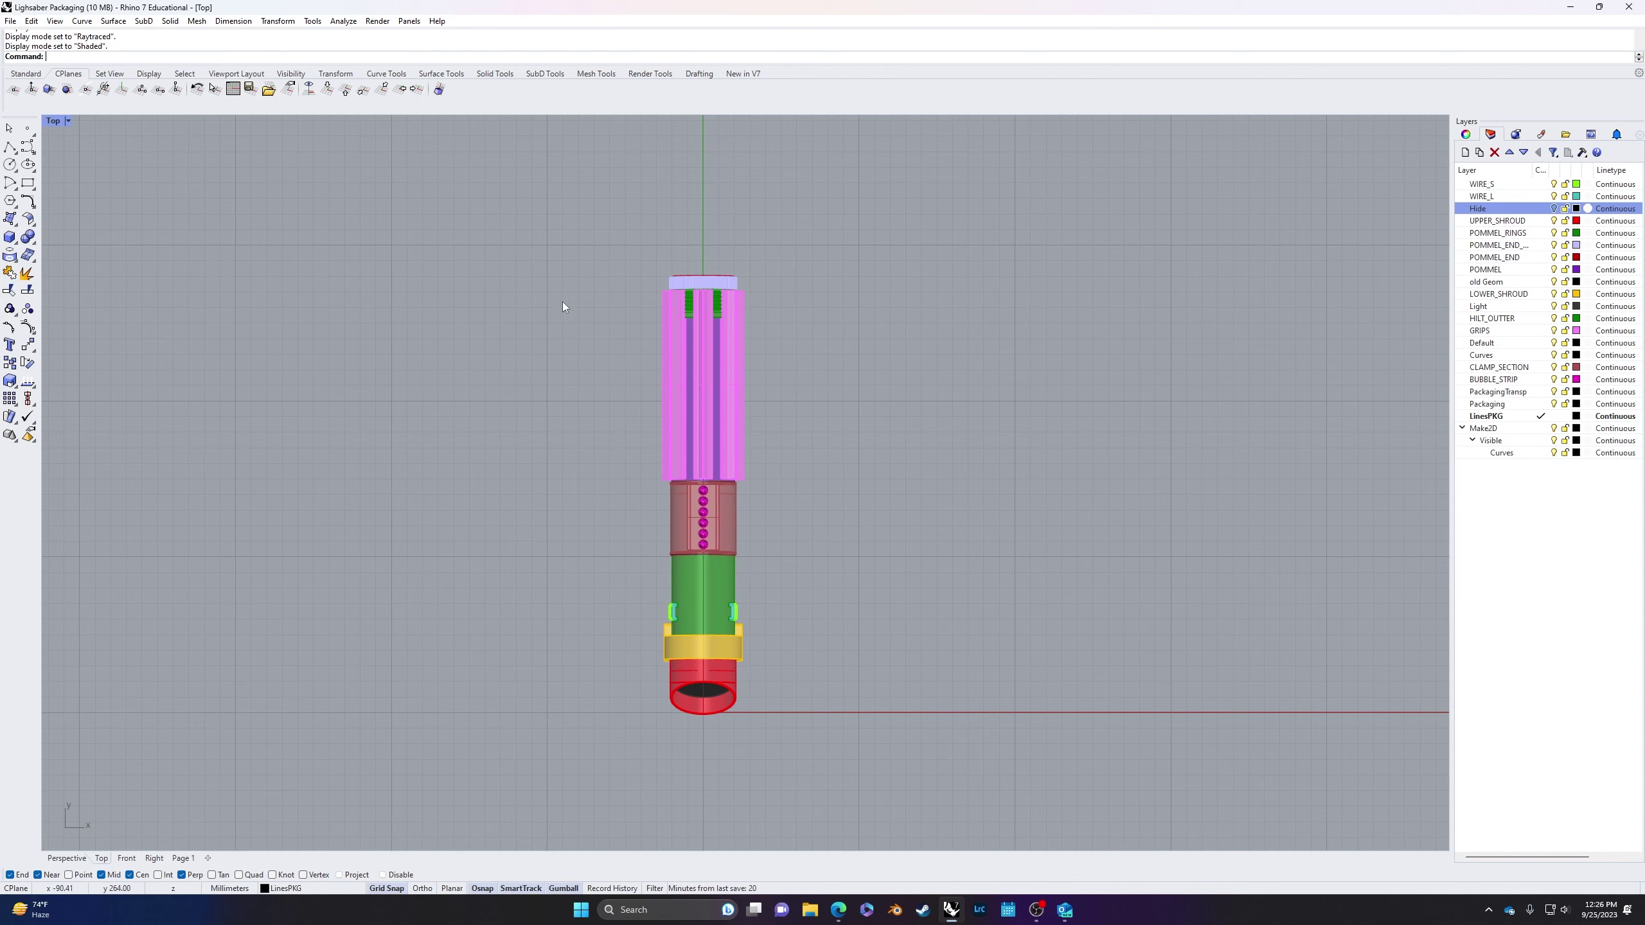
# Step: Draw a rectangle enclosing the lightsaber hilt in the Top view
pyautogui.write('Rec')
pyautogui.press('Return')
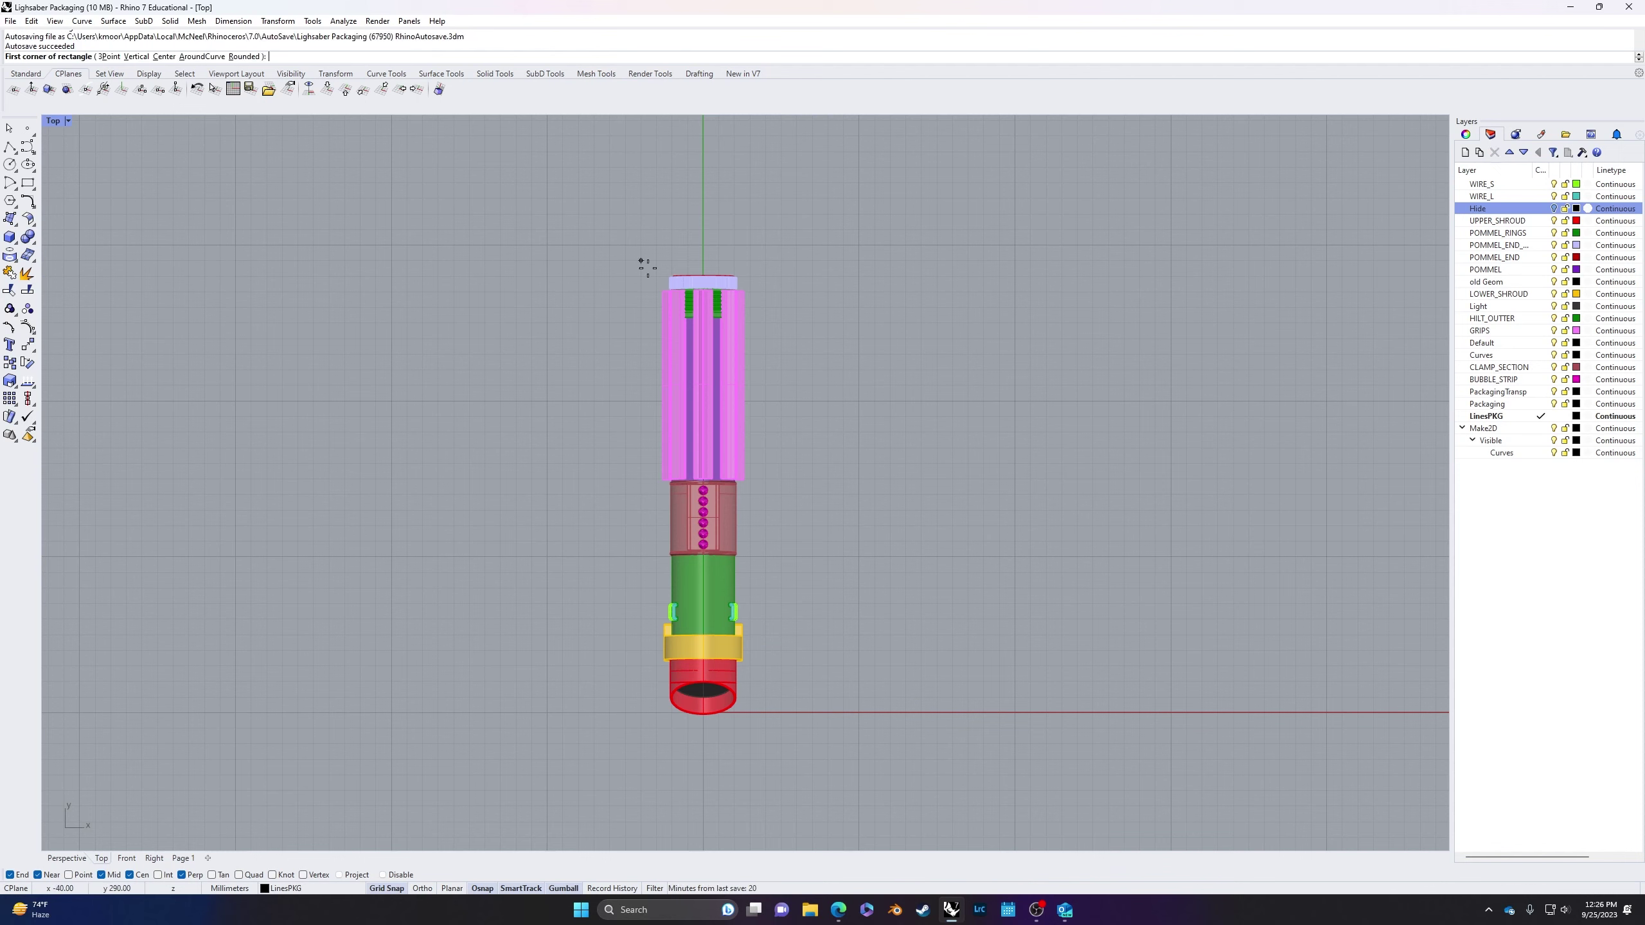
pyautogui.click(640, 261)
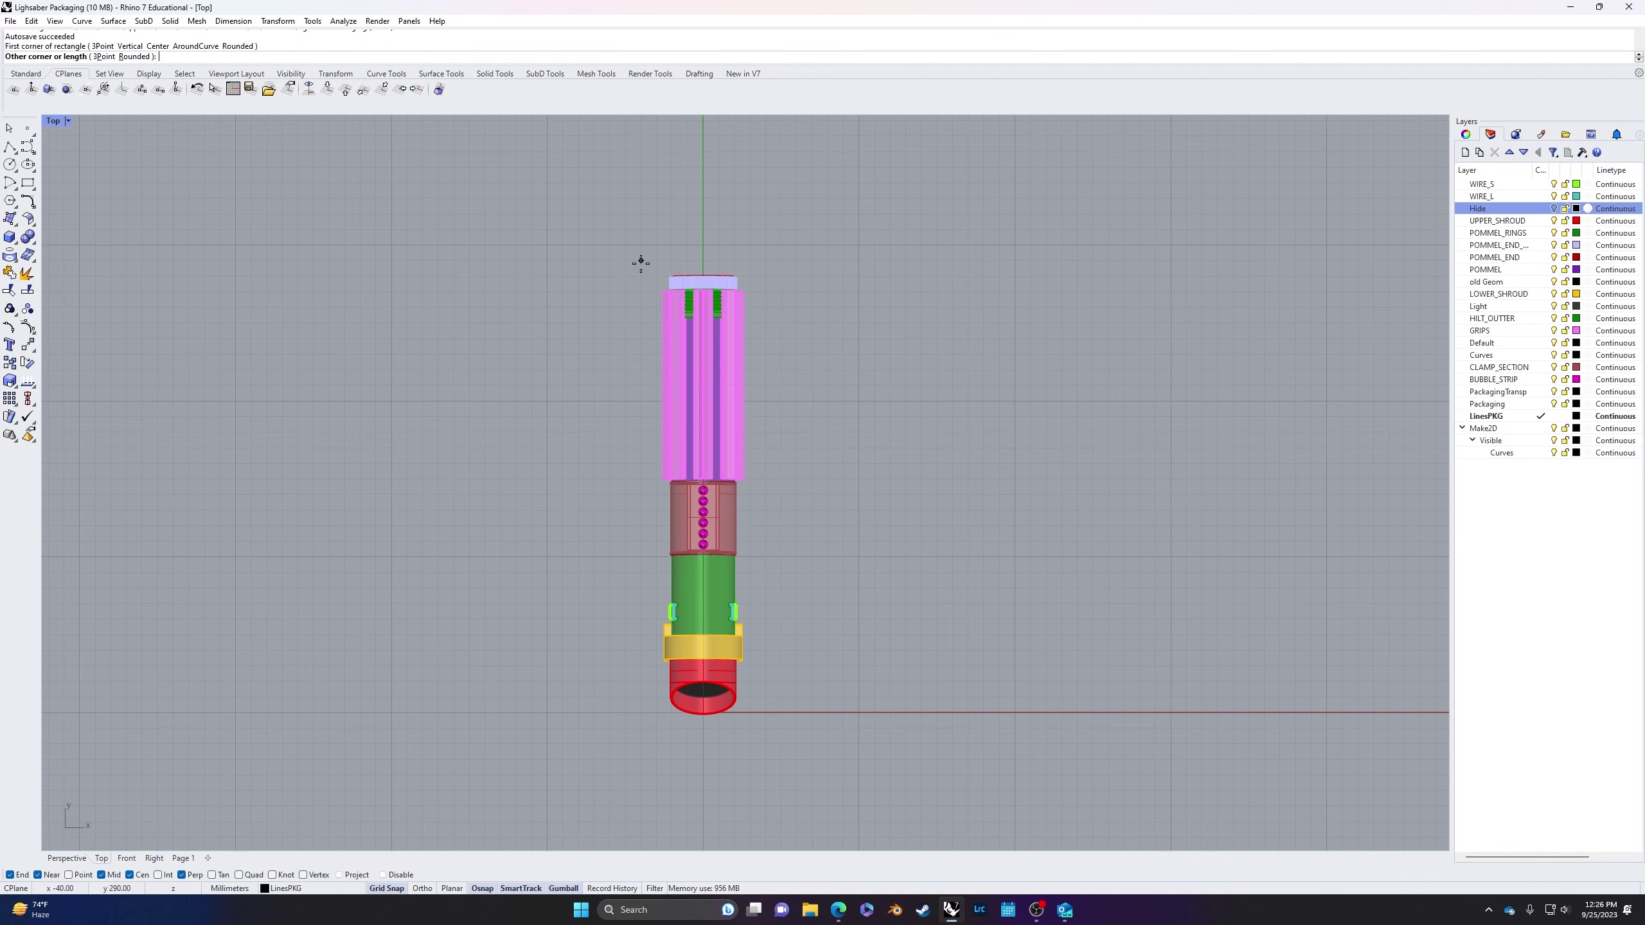
pyautogui.click(765, 260)
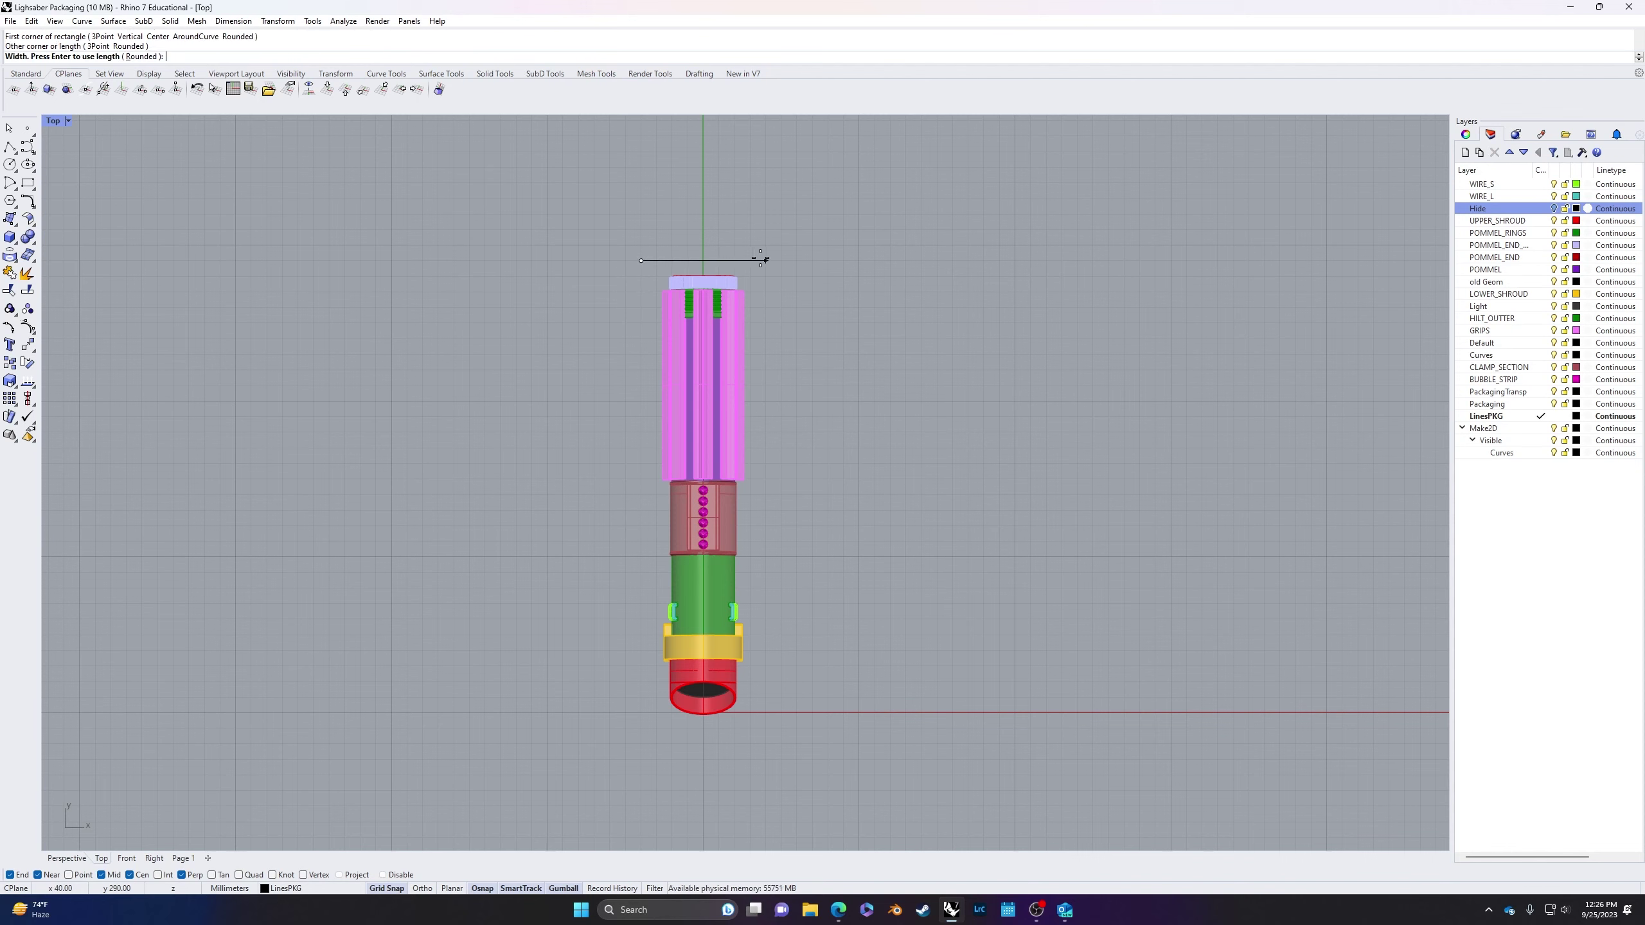
pyautogui.click(749, 743)
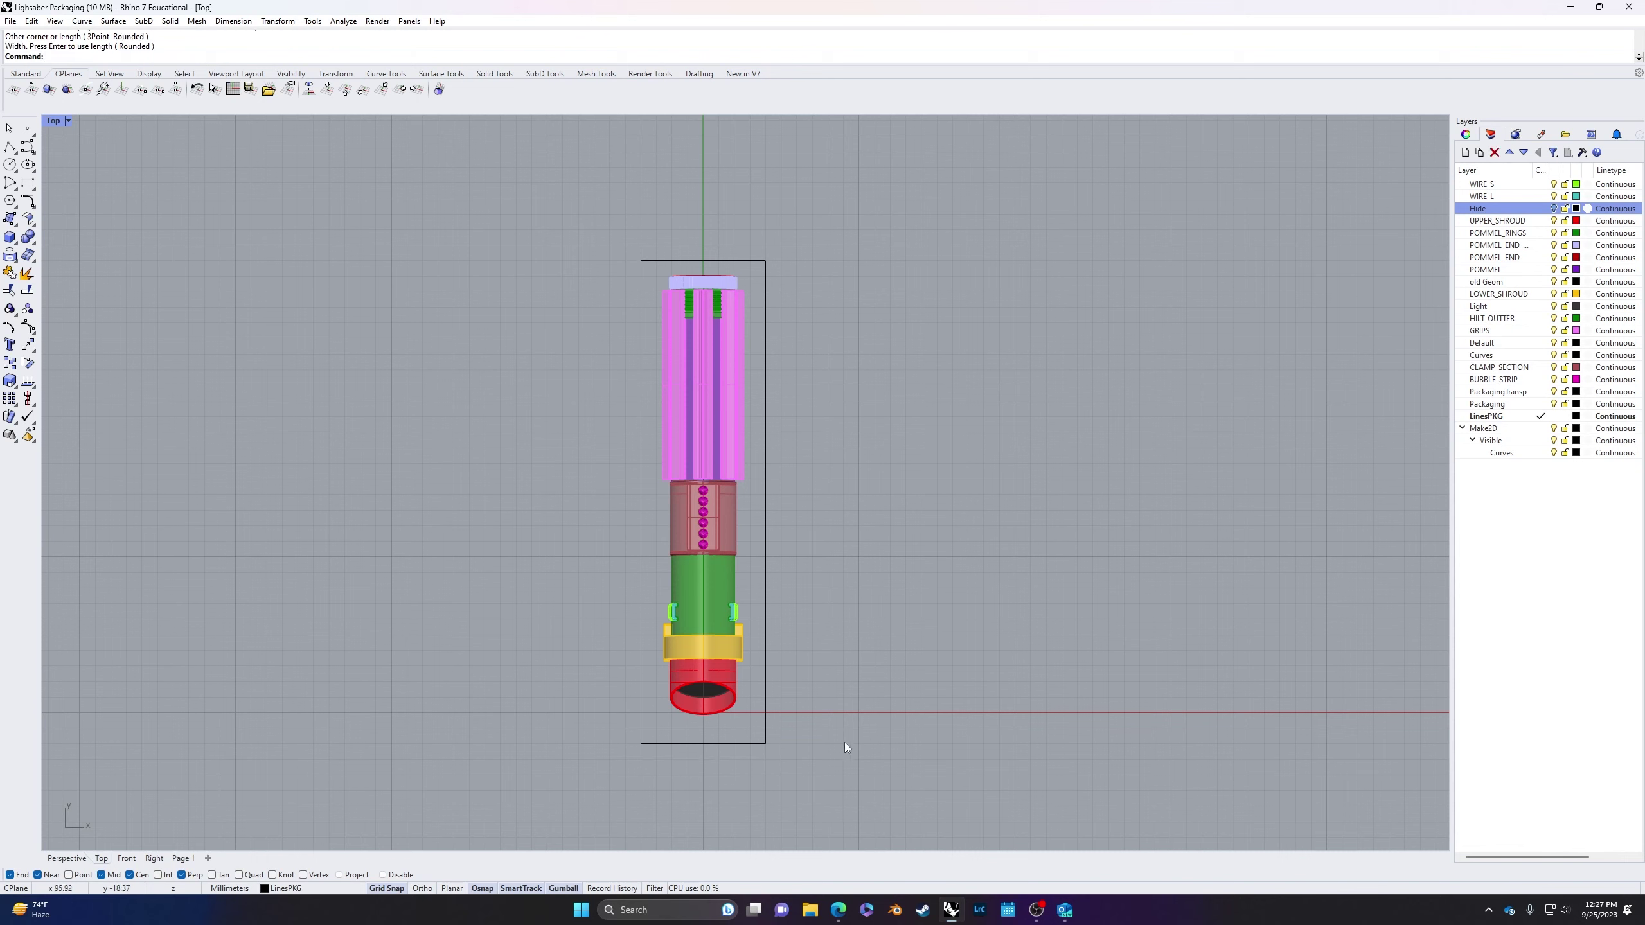
# Step: Extrude the rectangle into a 70 mm solid box and delete the outline curve
pyautogui.click(59, 859)
pyautogui.click(616, 765)
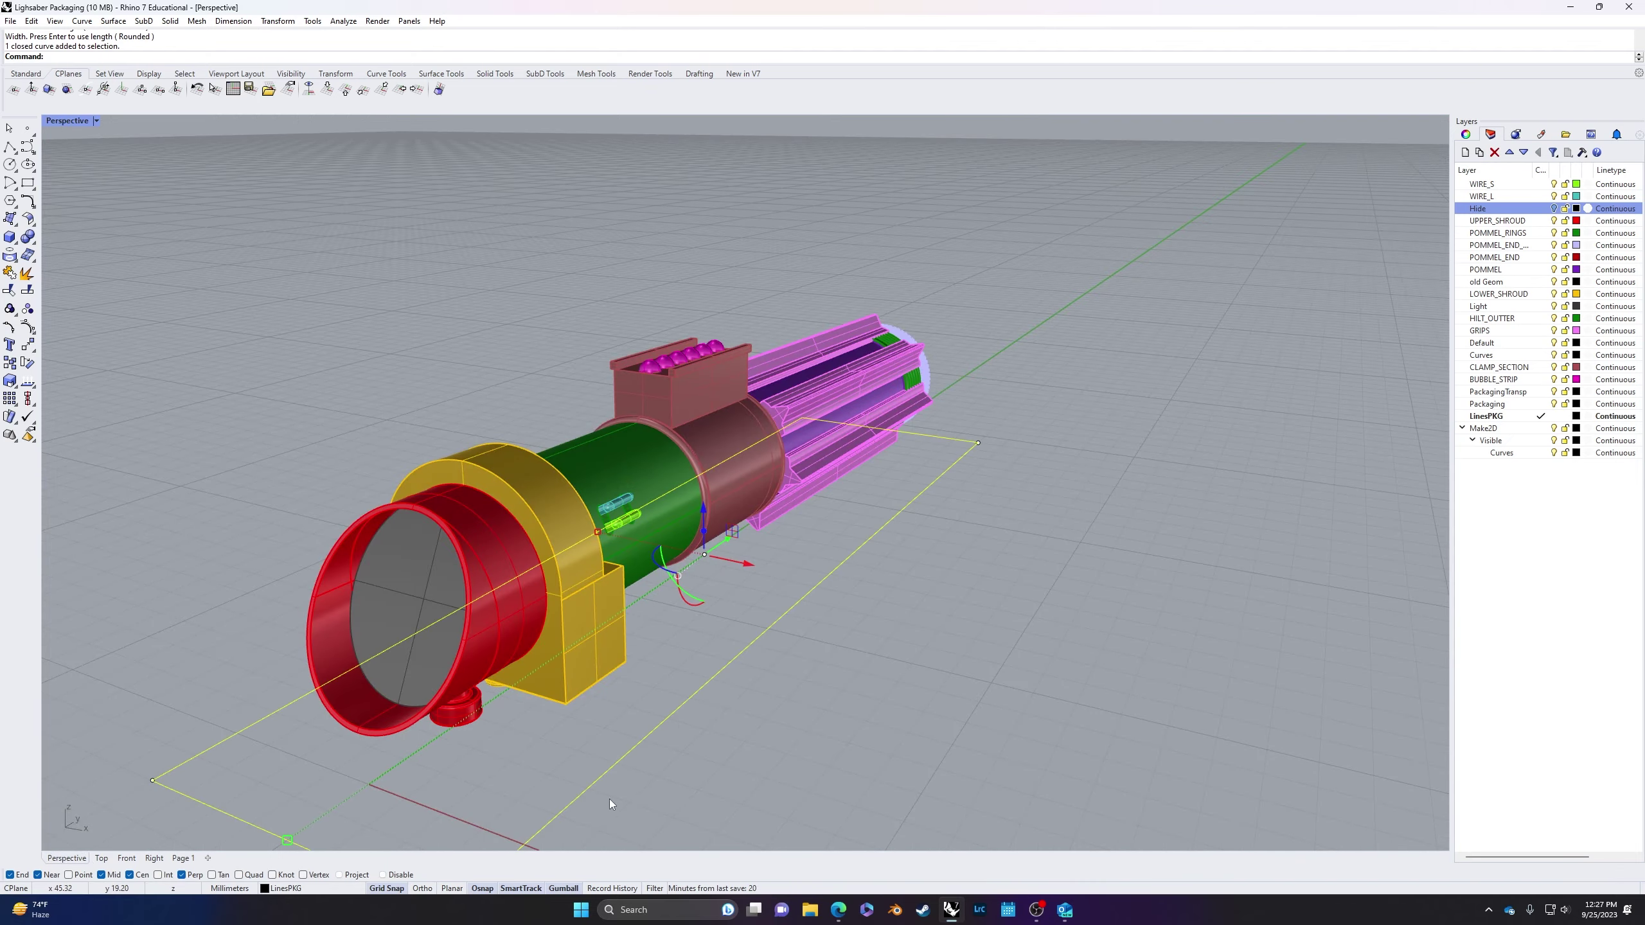
pyautogui.moveTo(609, 800); pyautogui.dragTo(832, 774, button='right')
pyautogui.press('Up')
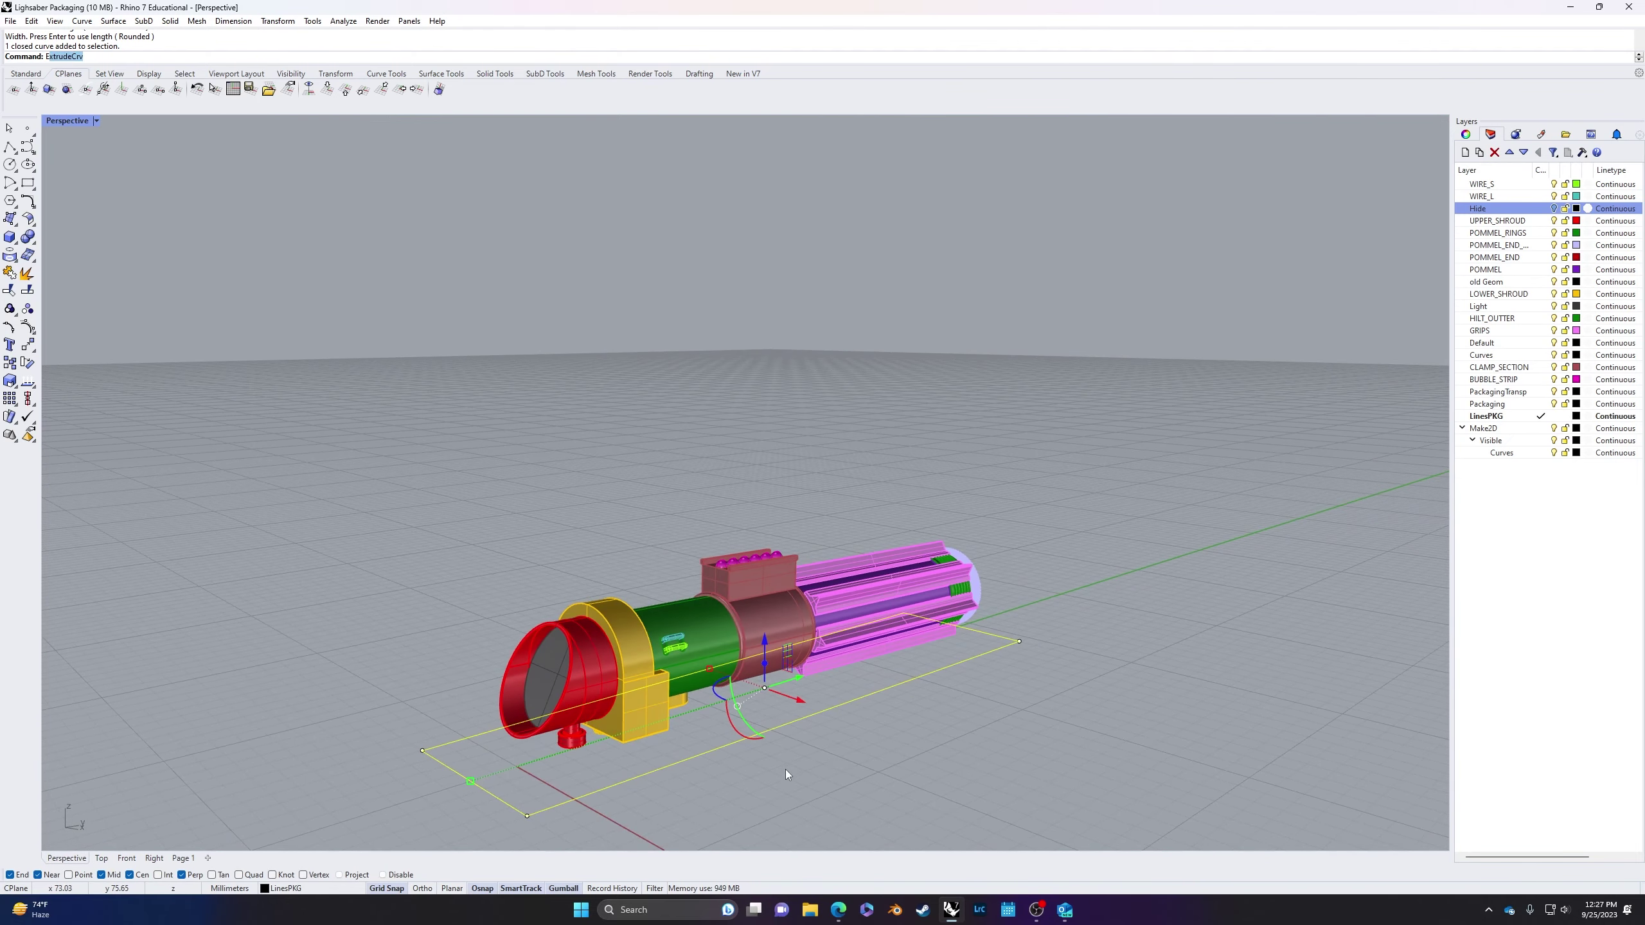
pyautogui.press('Return')
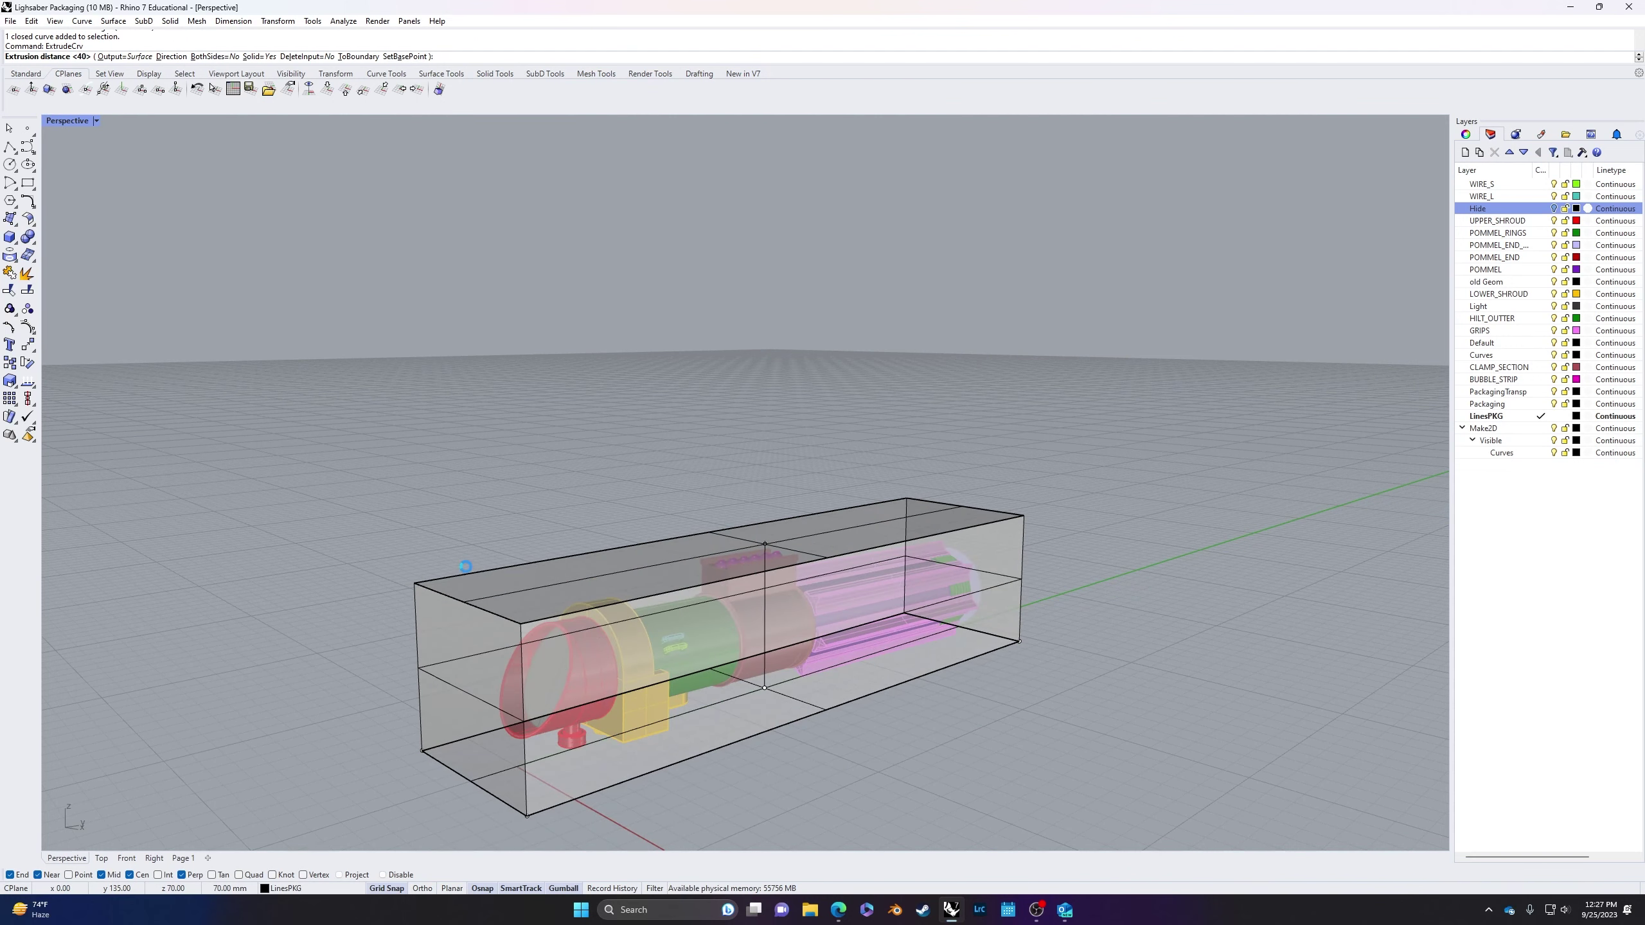
pyautogui.click(465, 566)
pyautogui.moveTo(1074, 730); pyautogui.dragTo(909, 757, button='right')
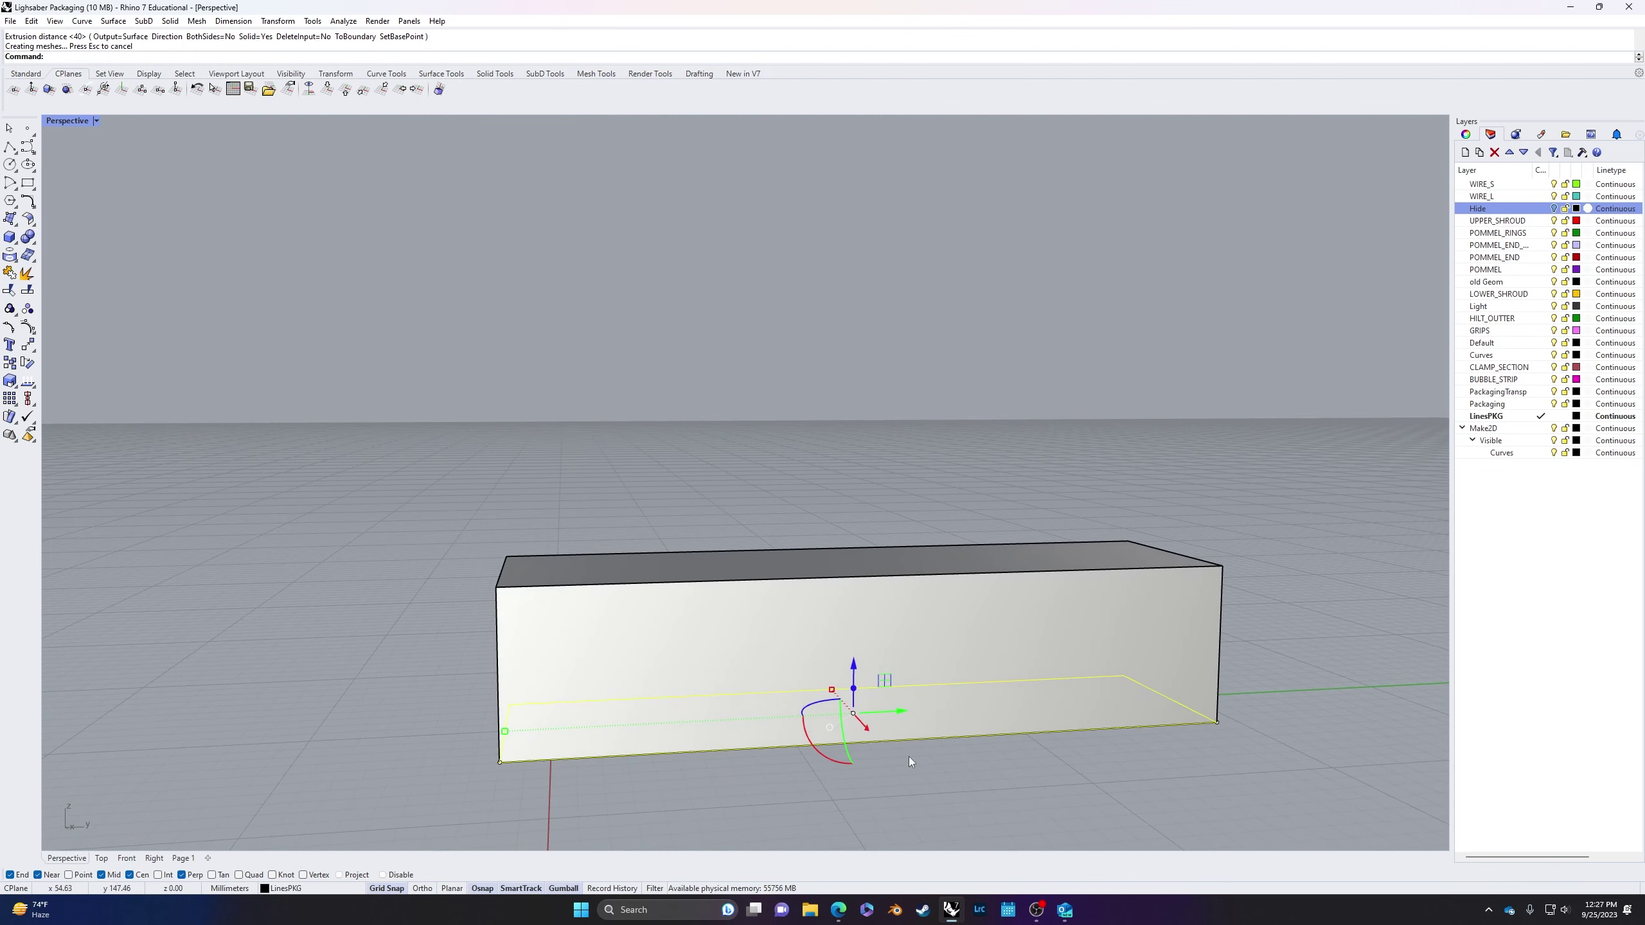
pyautogui.click(154, 858)
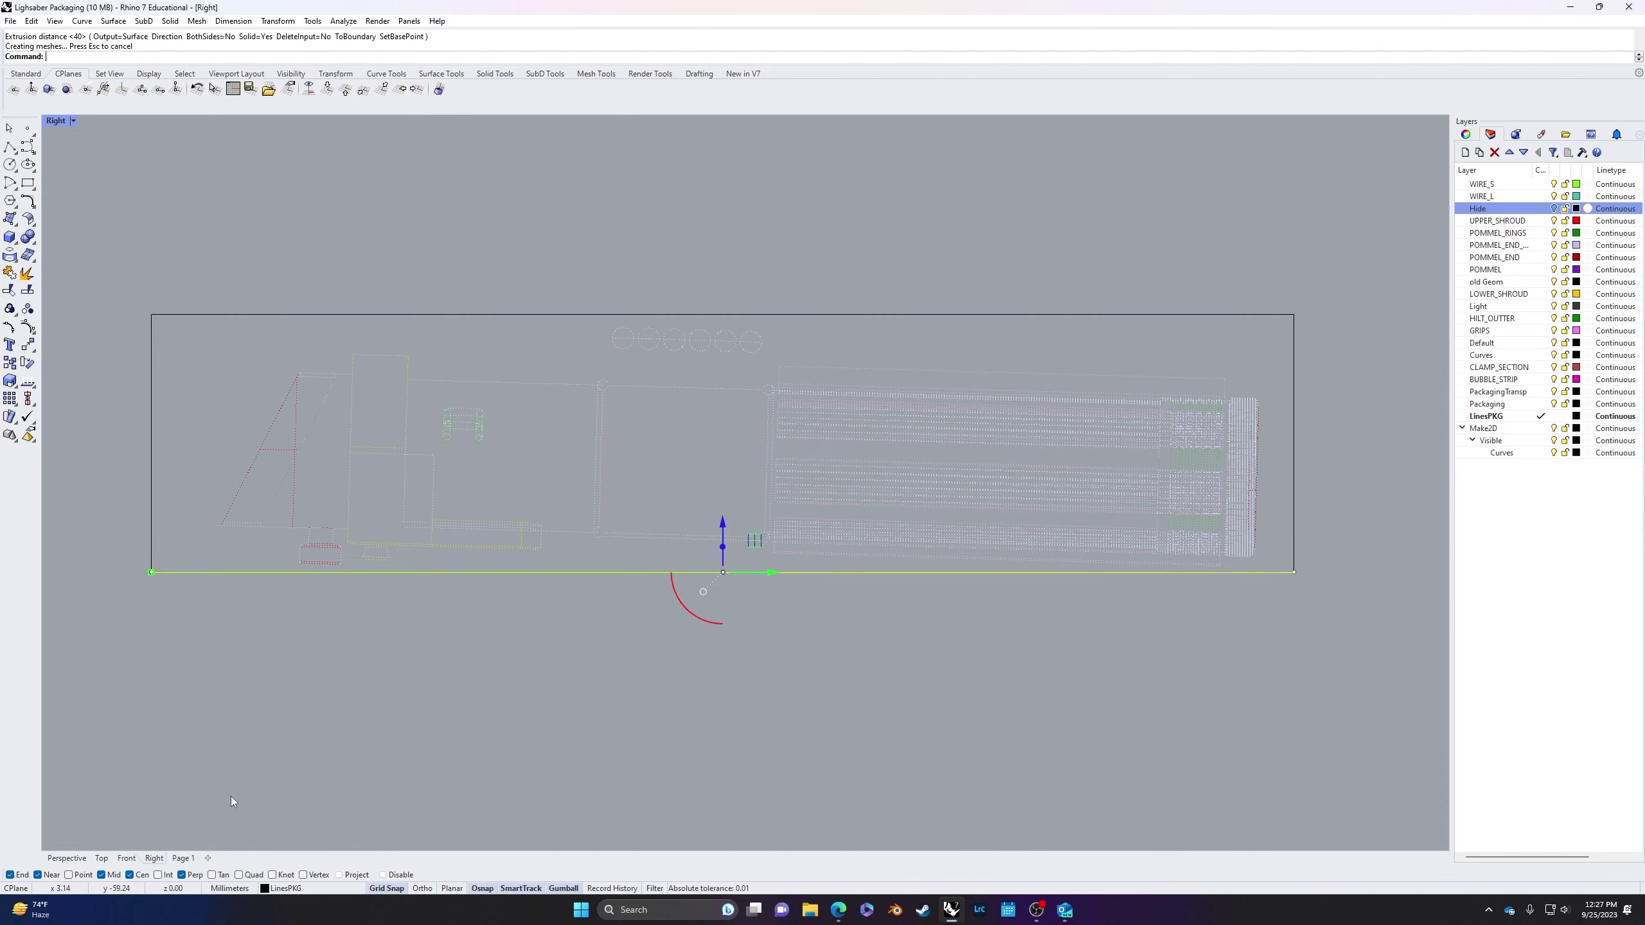
pyautogui.click(67, 858)
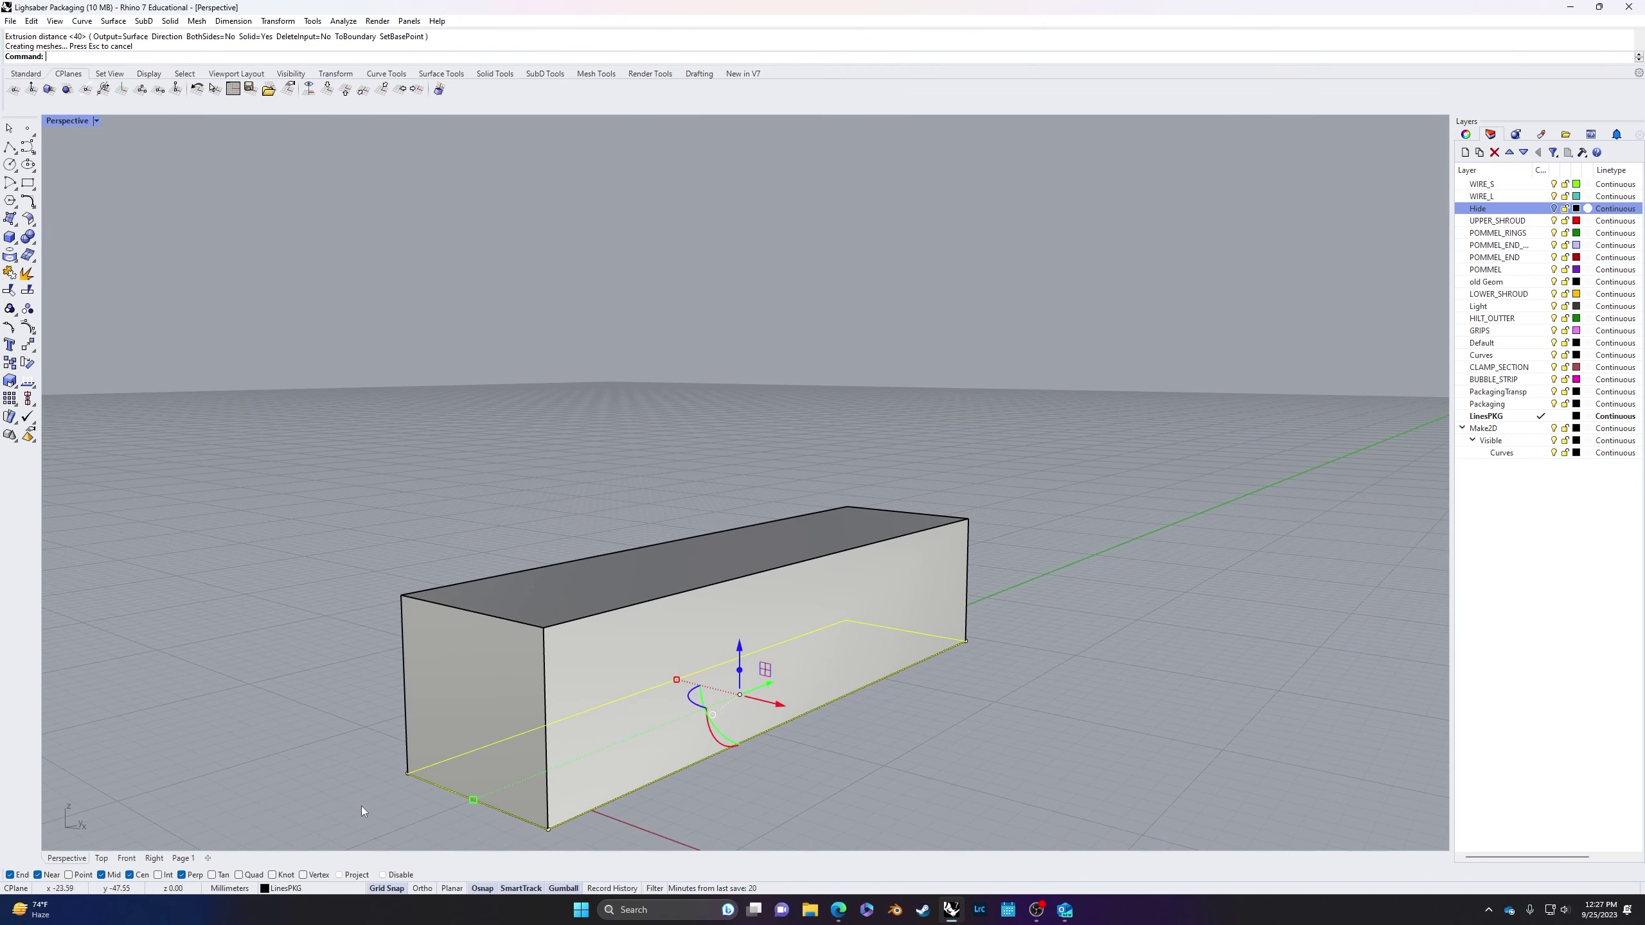
pyautogui.press('Delete')
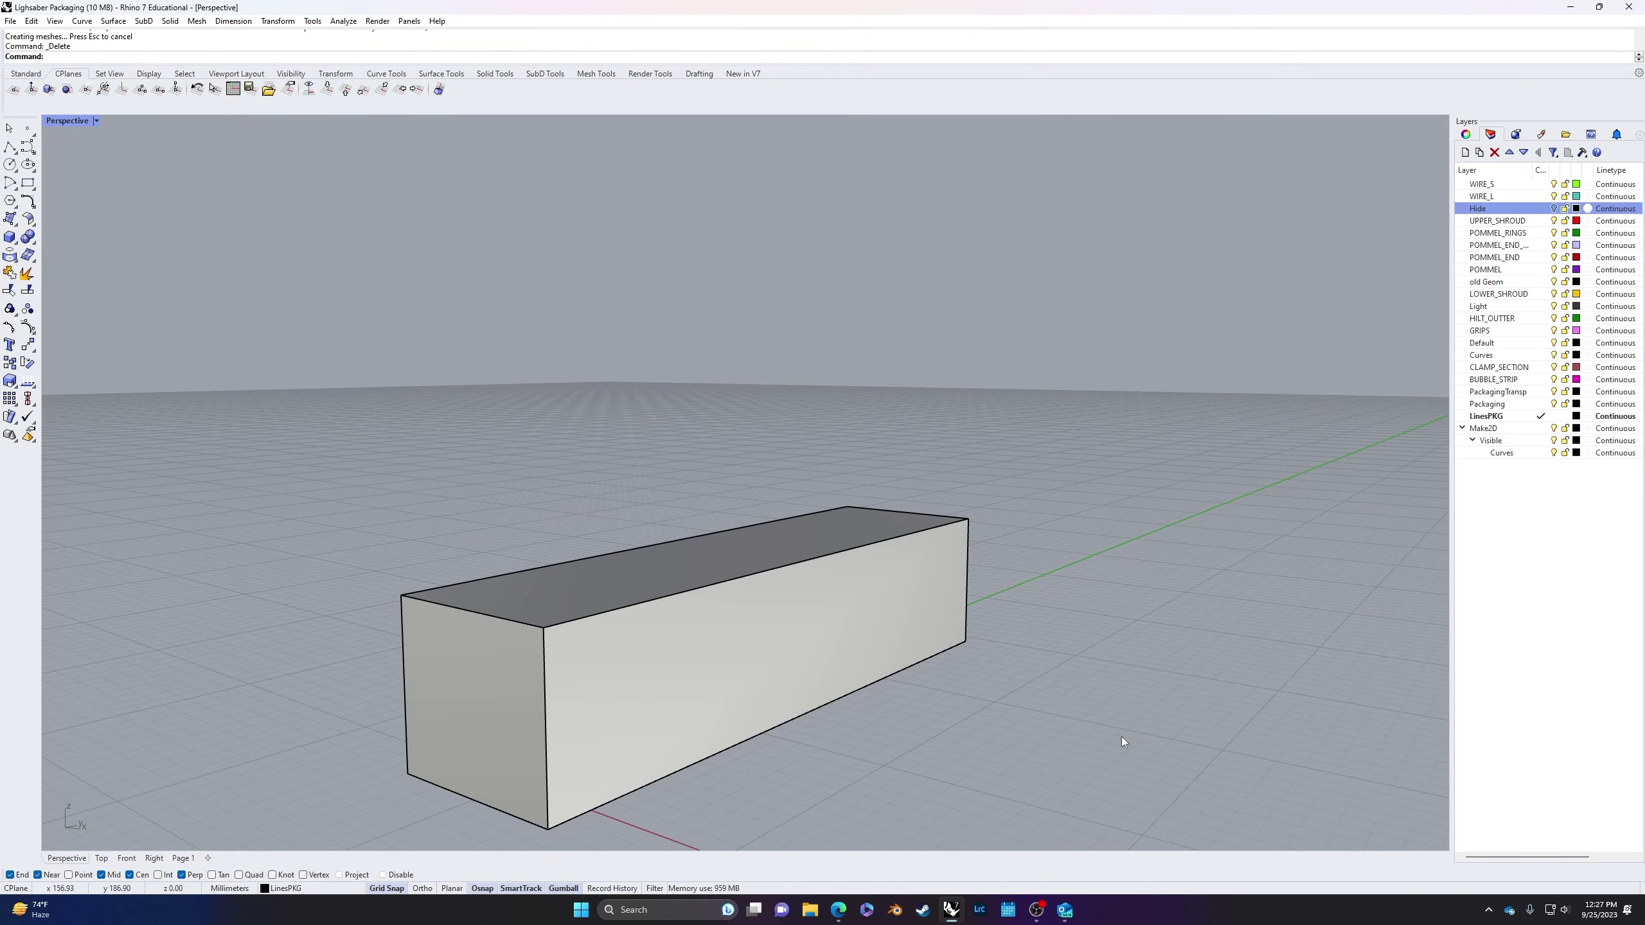
# Step: Try a 50 radius fillet on the box's top front edge, then undo it
pyautogui.moveTo(814, 688)
pyautogui.mouseDown(button='right')
pyautogui.moveTo(852, 687)
pyautogui.moveTo(797, 698)
pyautogui.mouseUp(button='right')
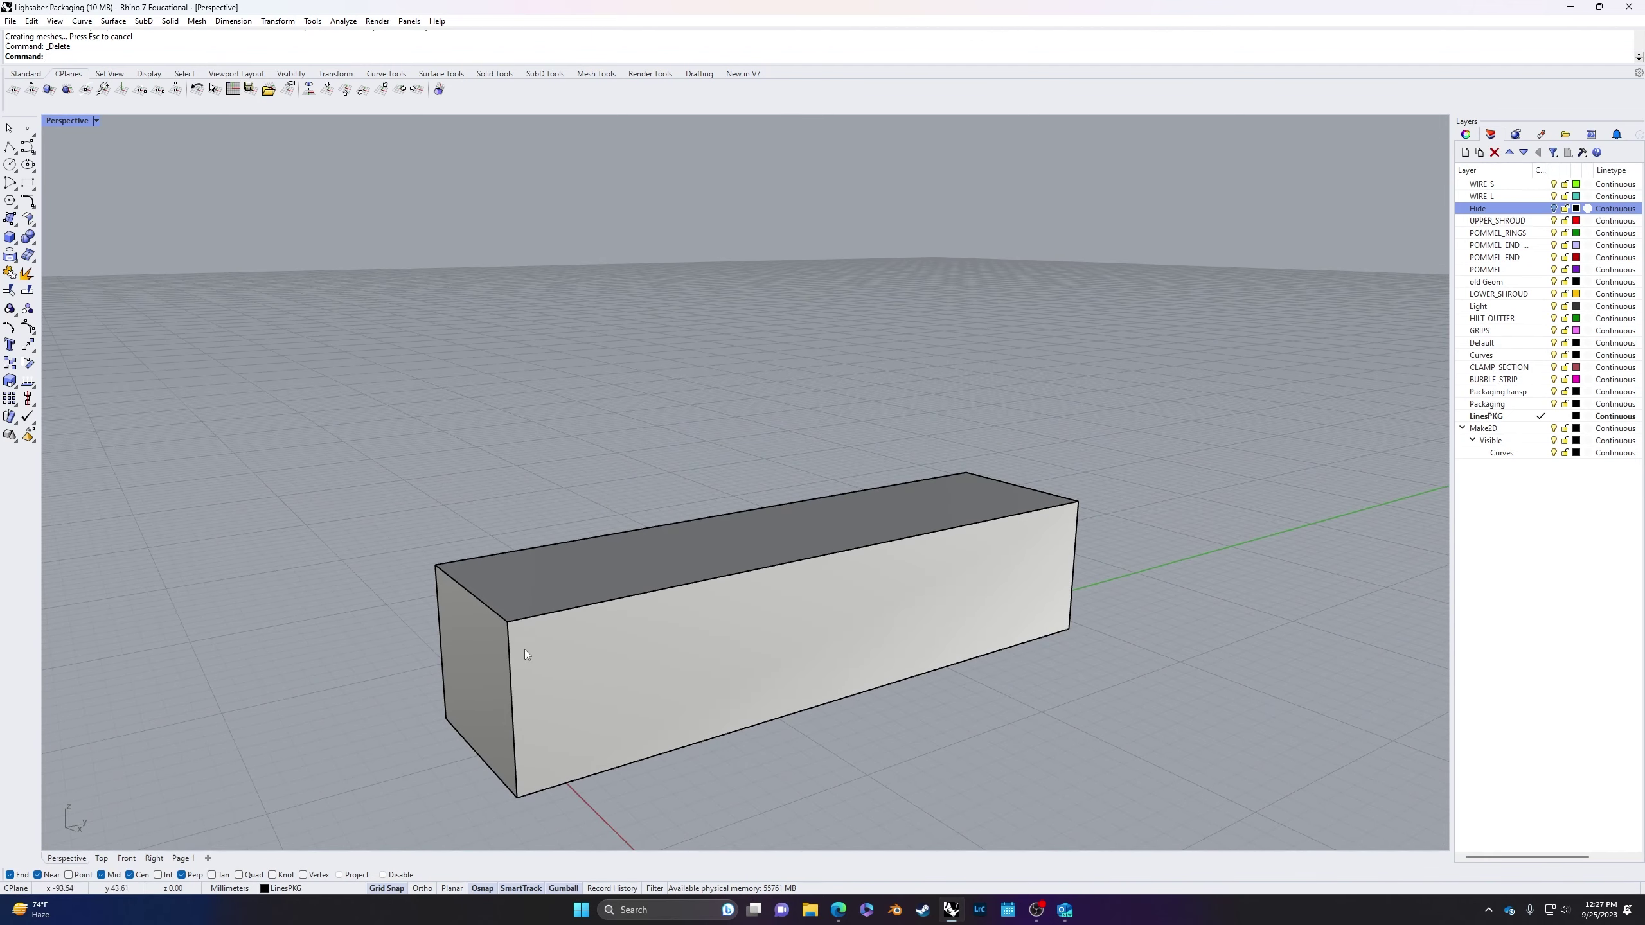
pyautogui.write('FilletEdge')
pyautogui.press('Return')
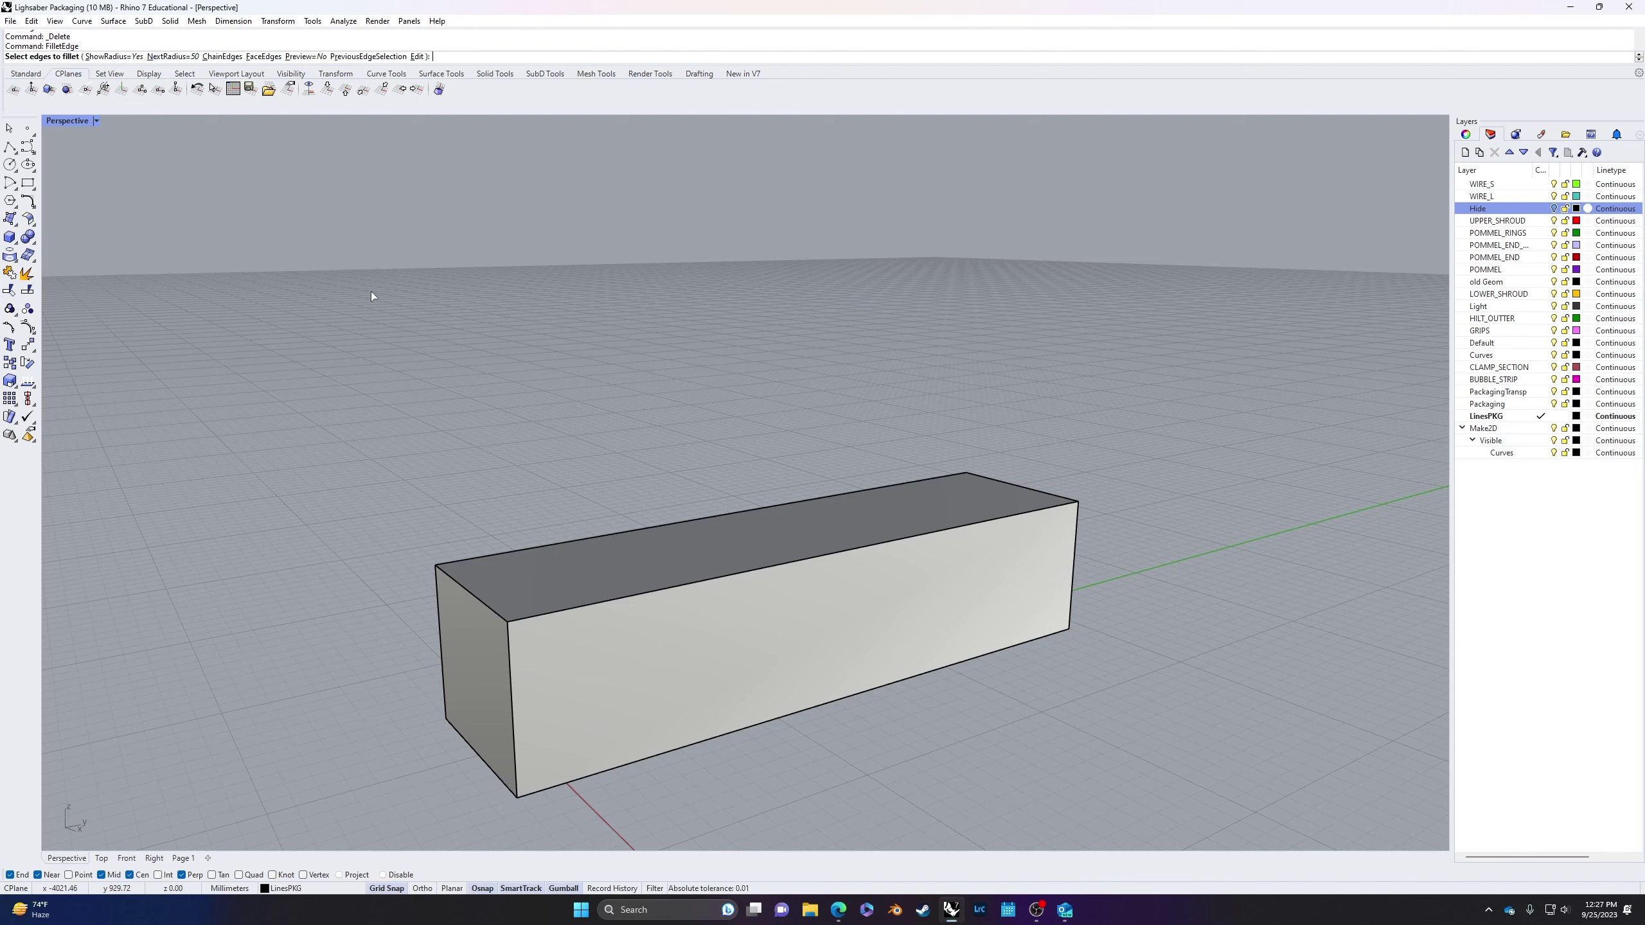
pyautogui.click(665, 592)
pyautogui.press('Return')
pyautogui.press('Return')
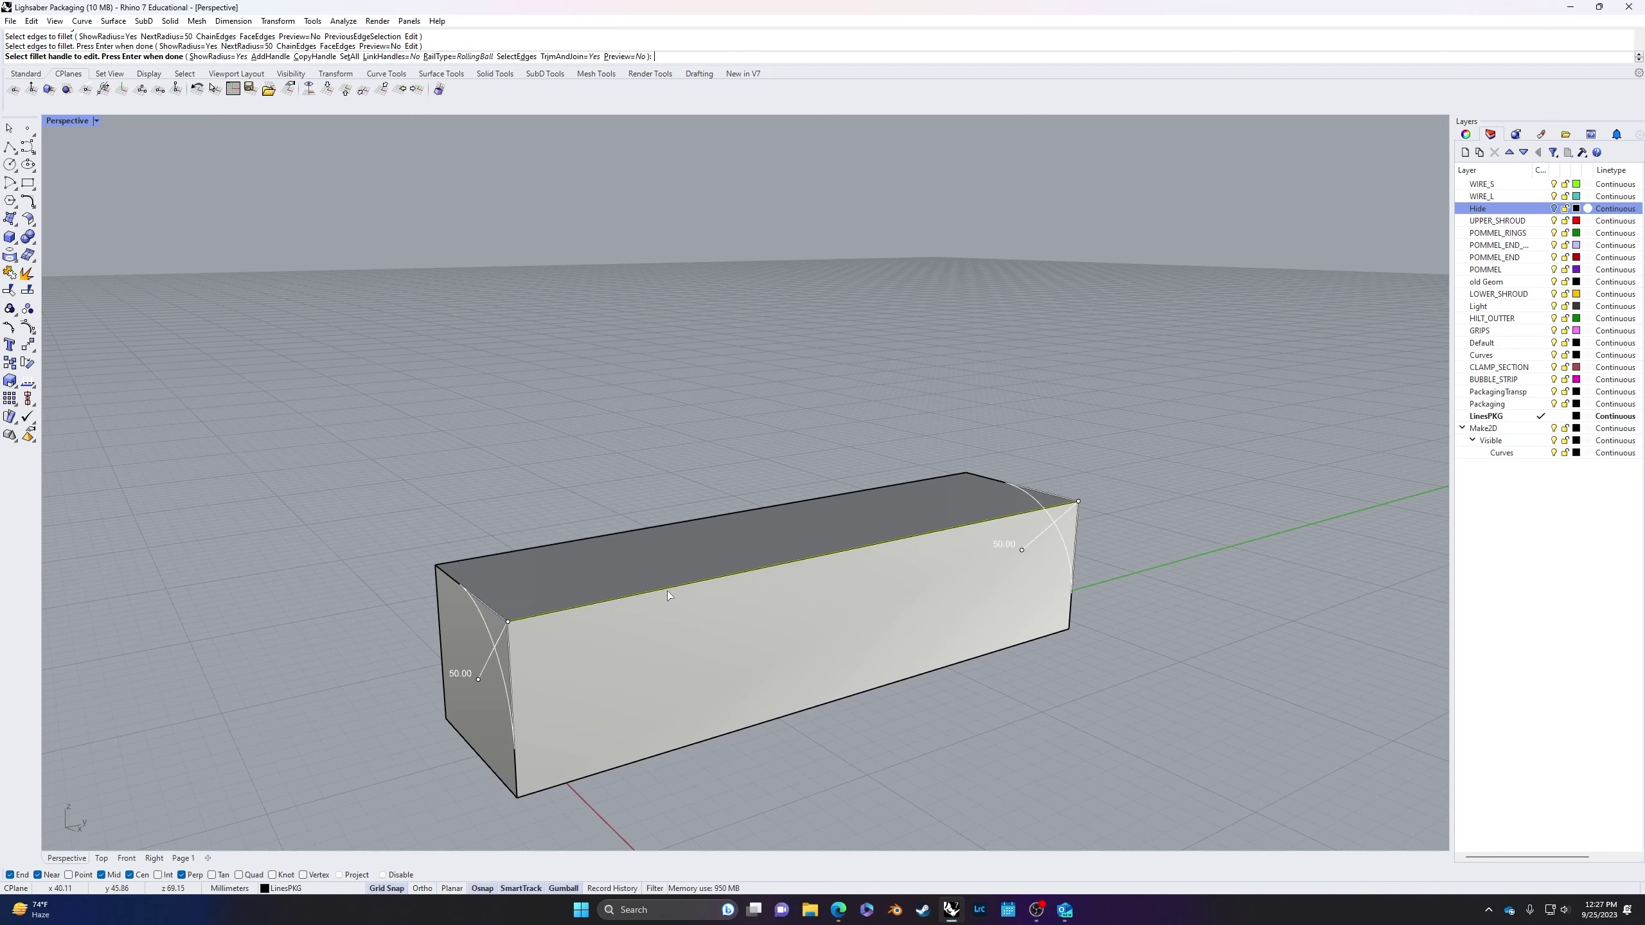
pyautogui.moveTo(865, 833); pyautogui.dragTo(901, 736, button='right')
pyautogui.hotkey('ctrl', 'z')
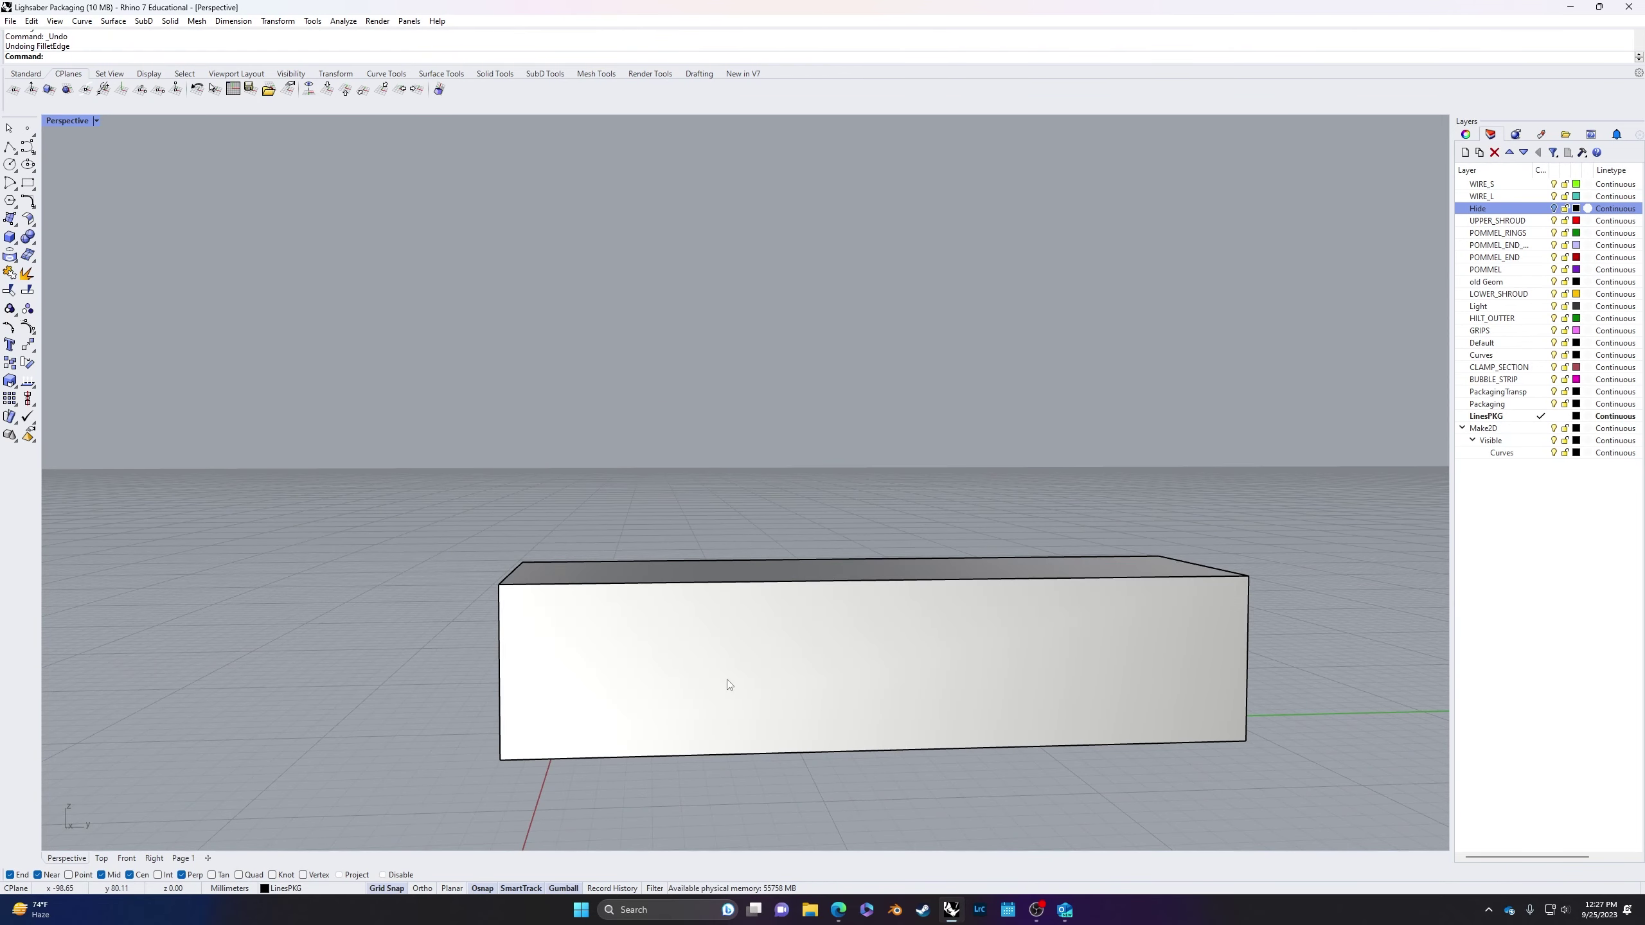
# Step: Fillet the top front edge again with a 35 mm radius
pyautogui.press('Return')
pyautogui.write('n')
pyautogui.press('Return')
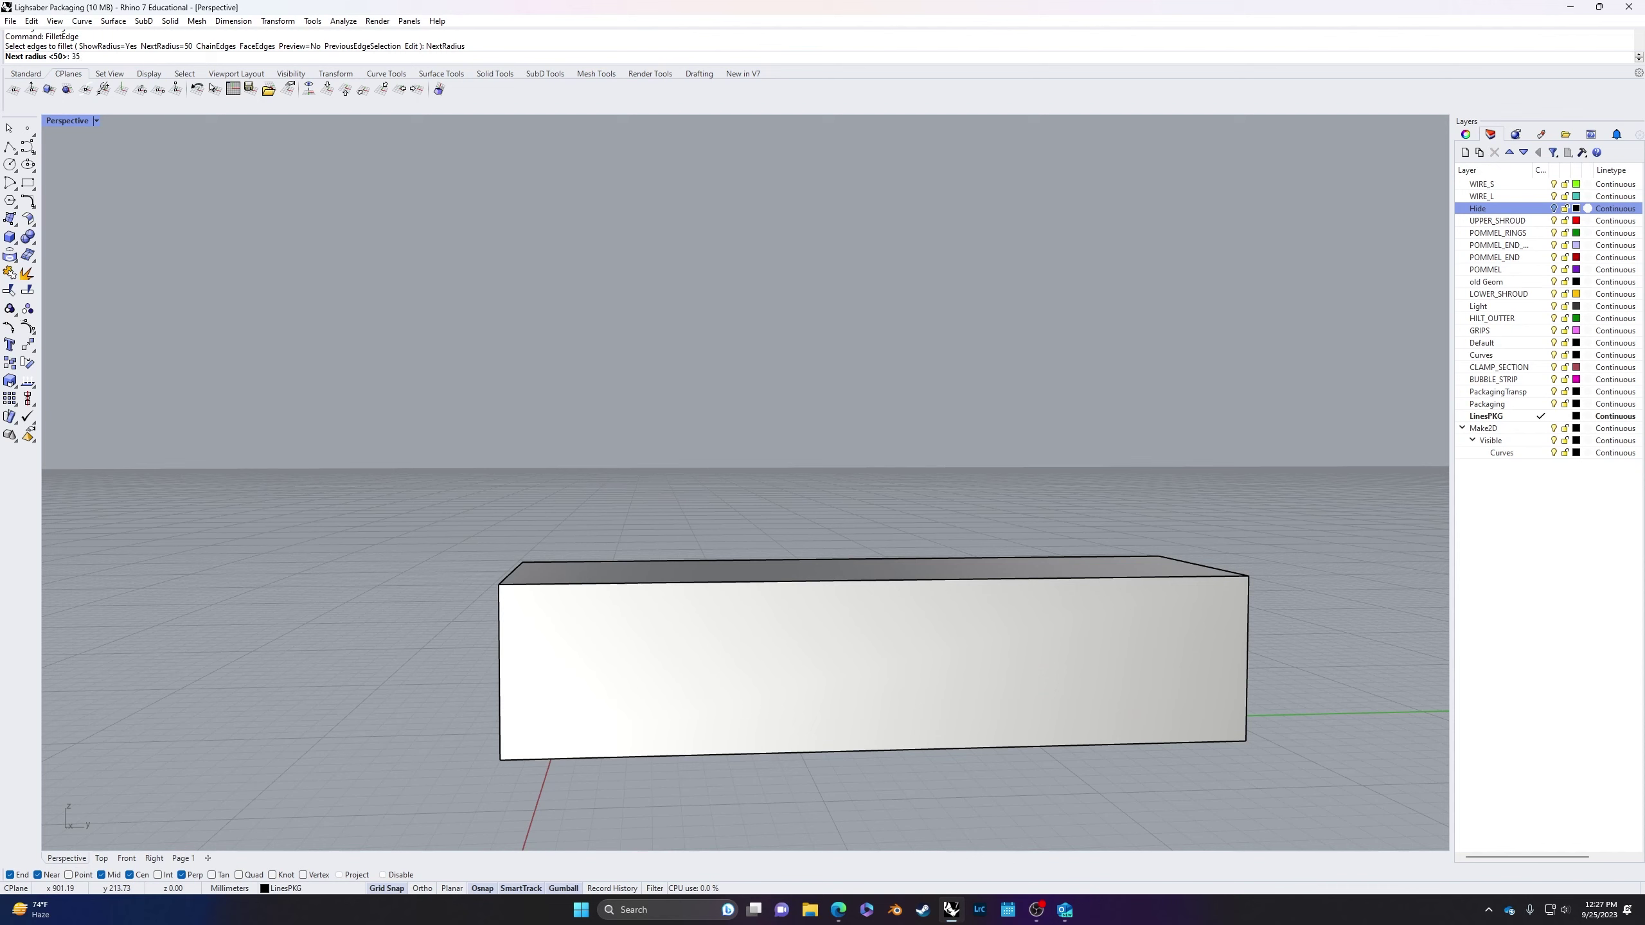
pyautogui.press('Tab')
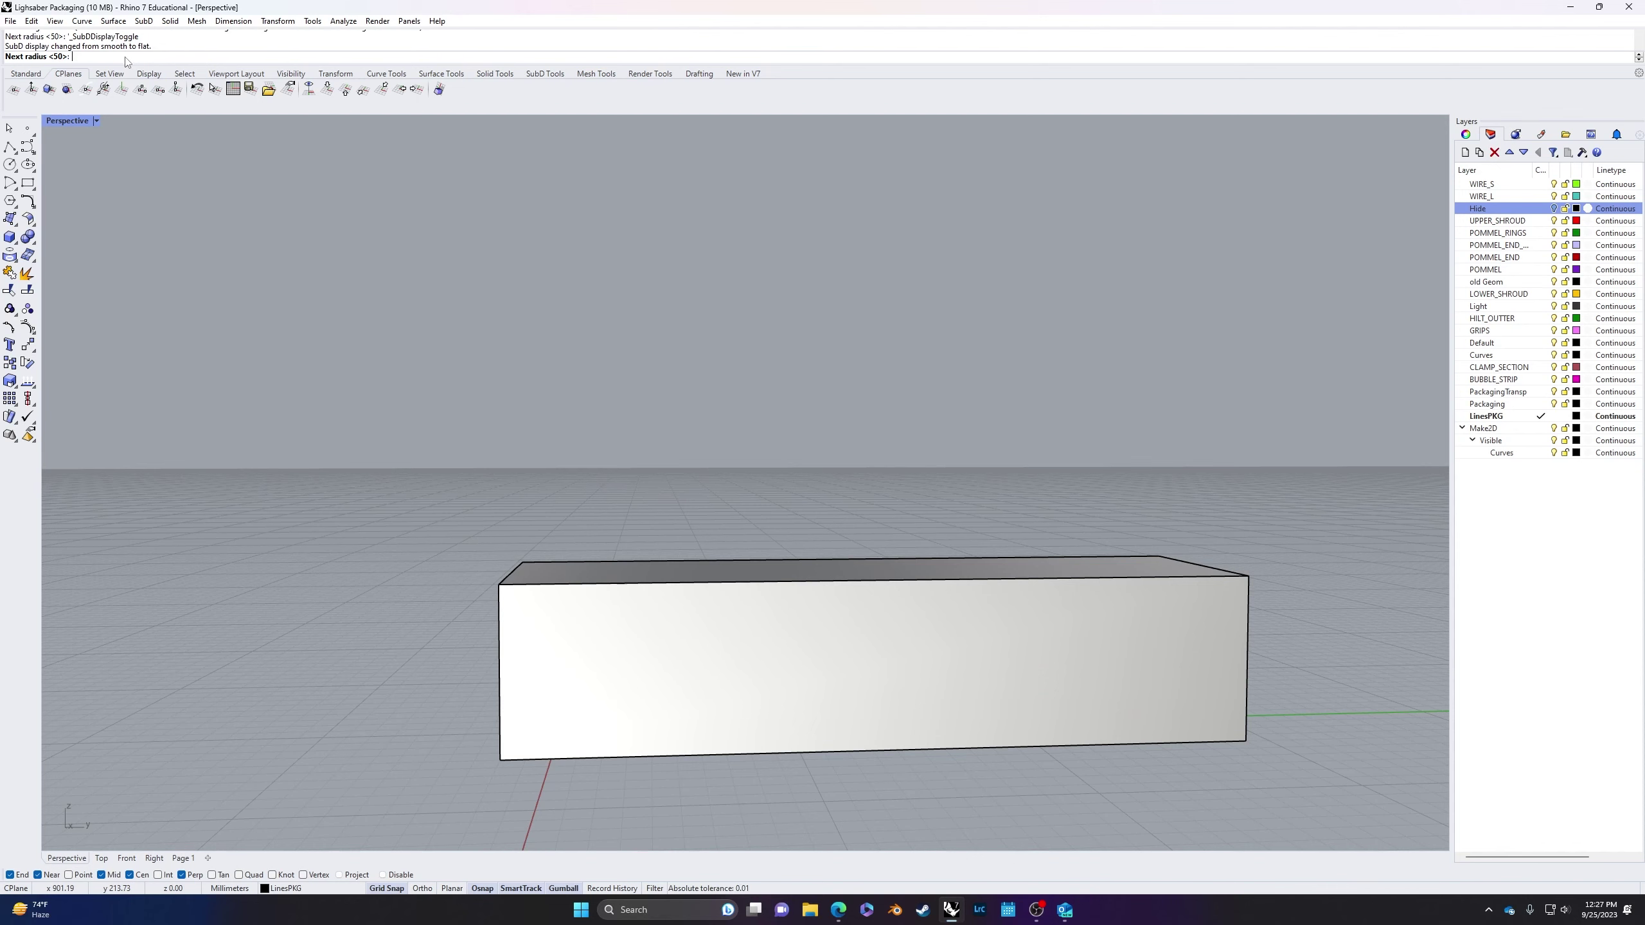
pyautogui.press('Return')
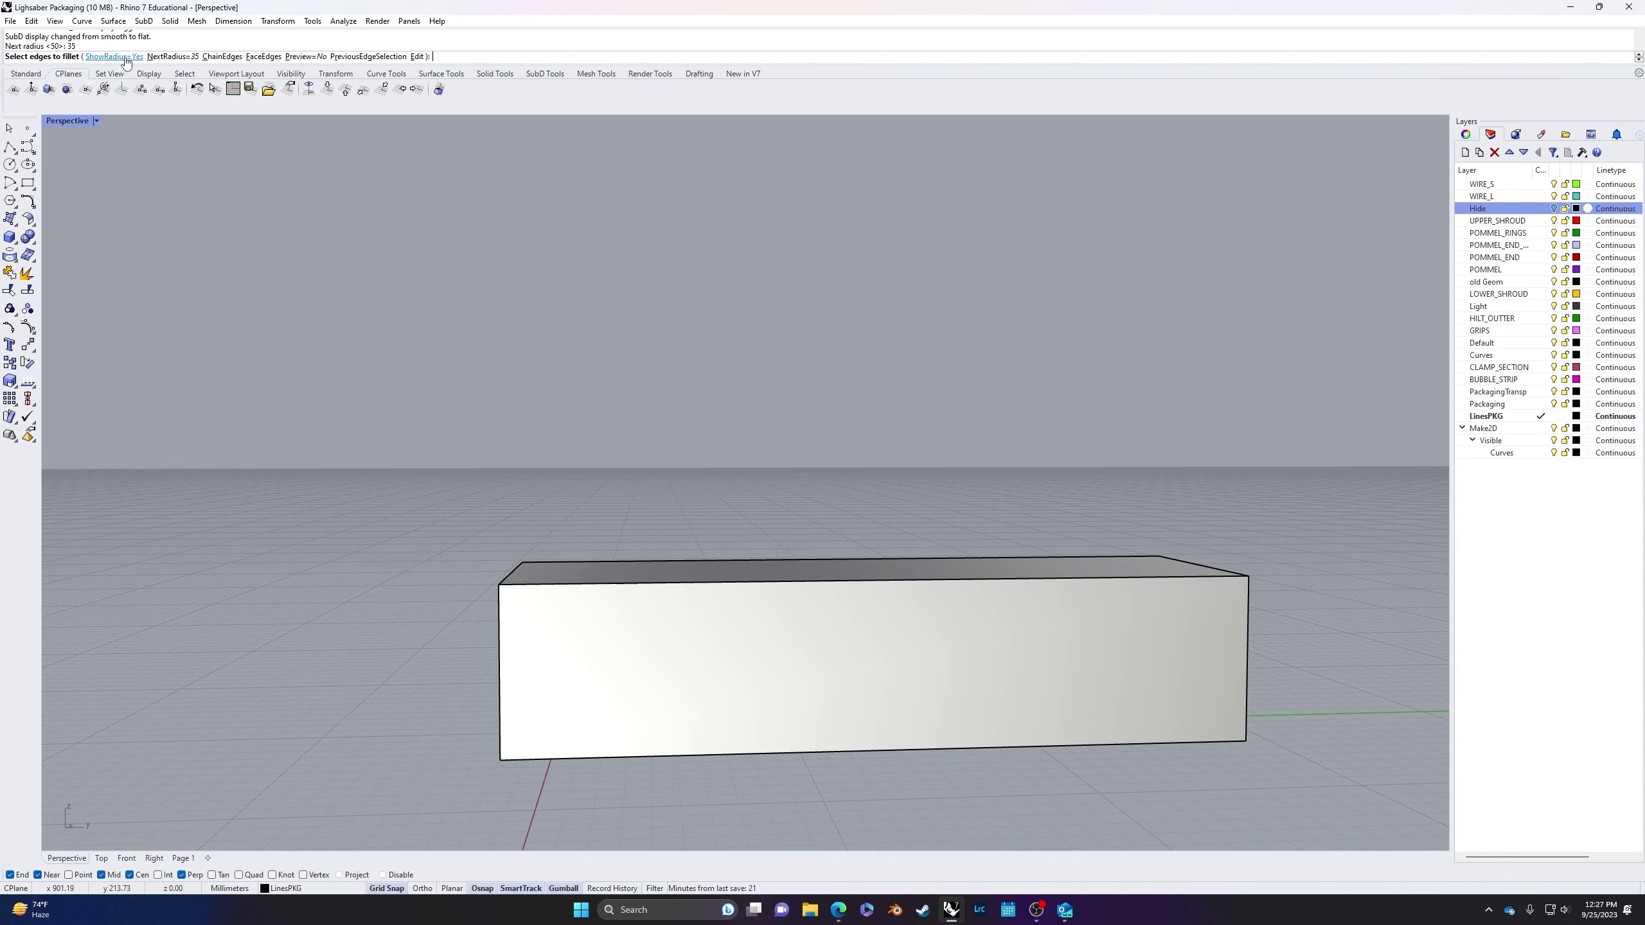
pyautogui.click(638, 583)
pyautogui.press('Return')
pyautogui.press('Return')
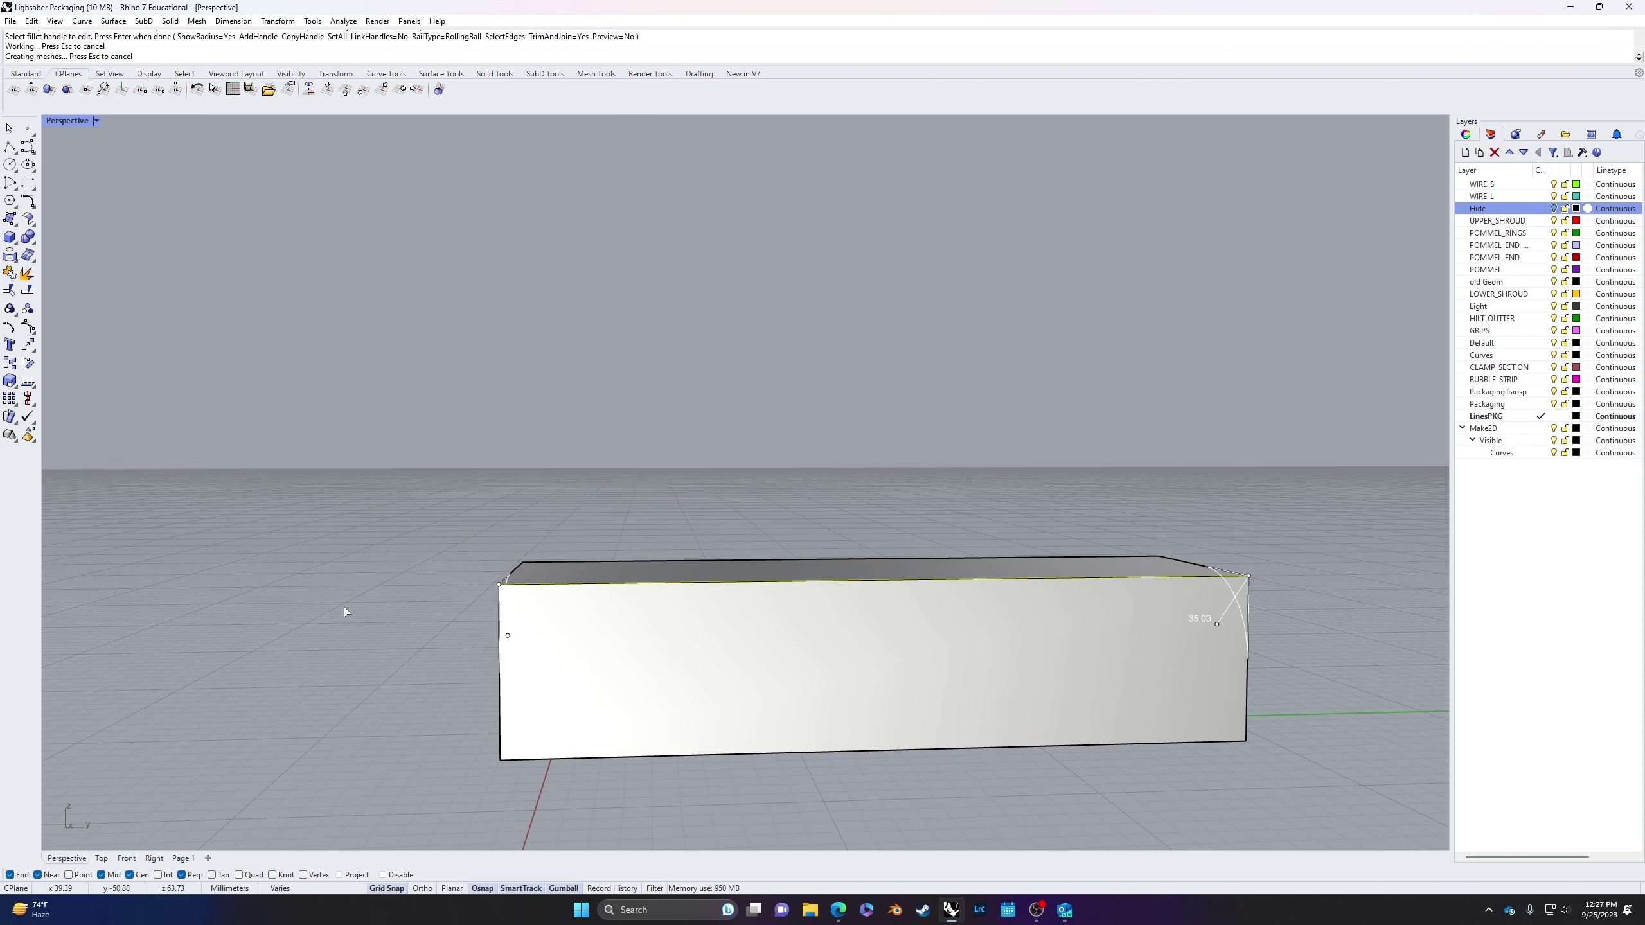
pyautogui.moveTo(344, 607); pyautogui.dragTo(673, 660, button='right')
pyautogui.moveTo(937, 692); pyautogui.dragTo(734, 670, button='right')
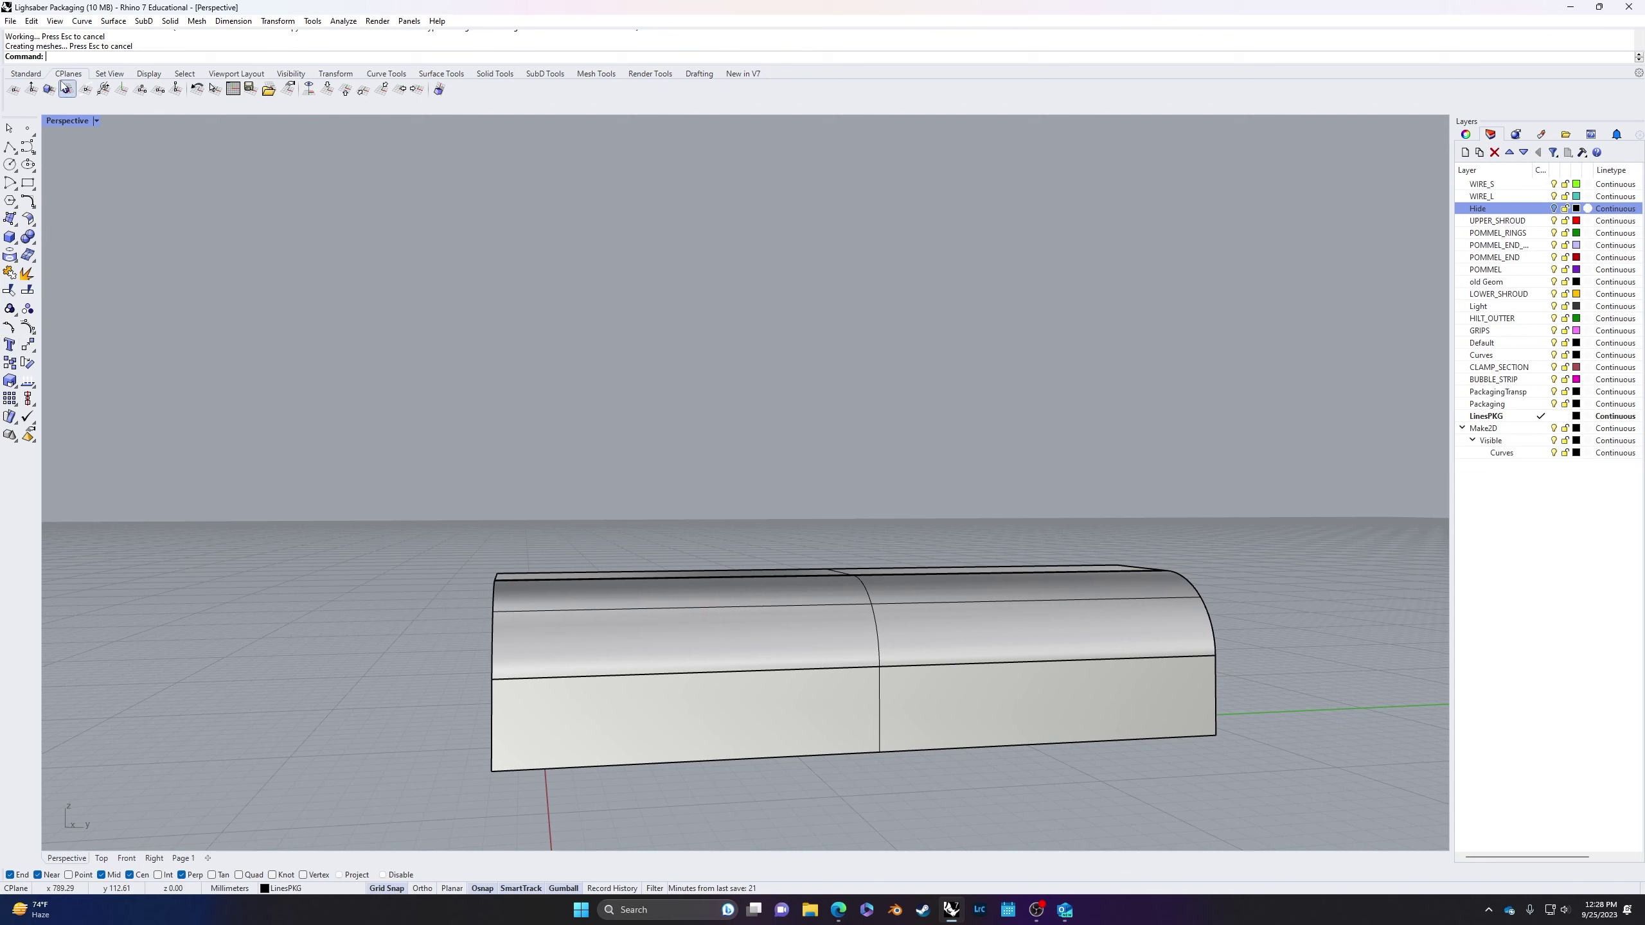
# Step: Align the construction plane to the box's end face
pyautogui.click(26, 73)
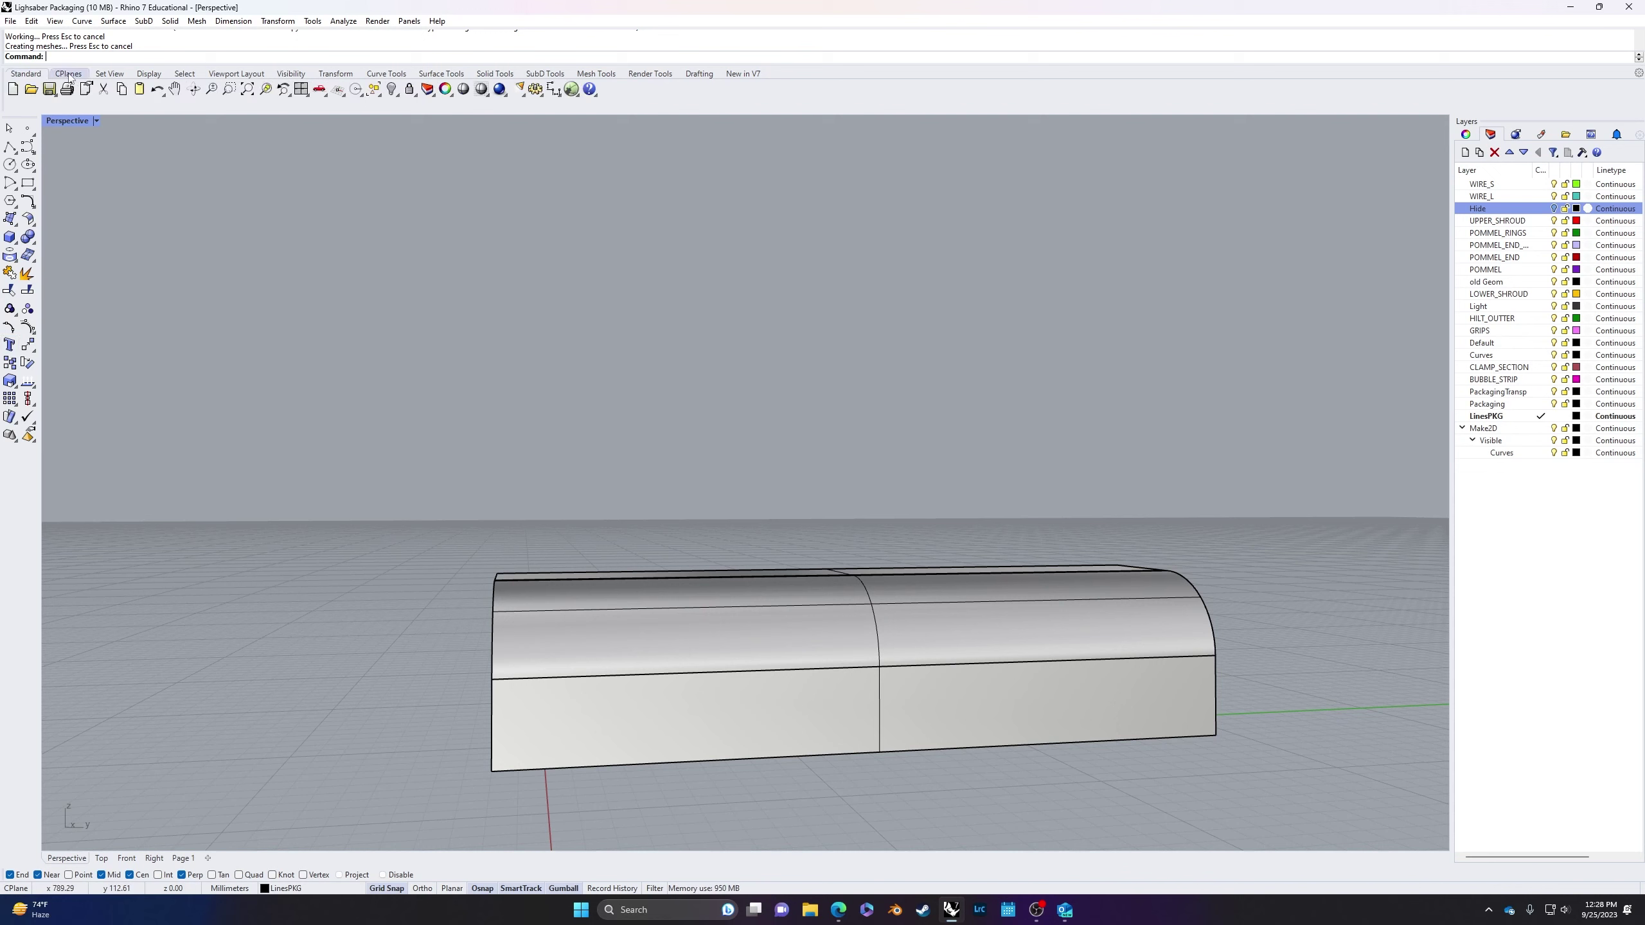
pyautogui.click(61, 74)
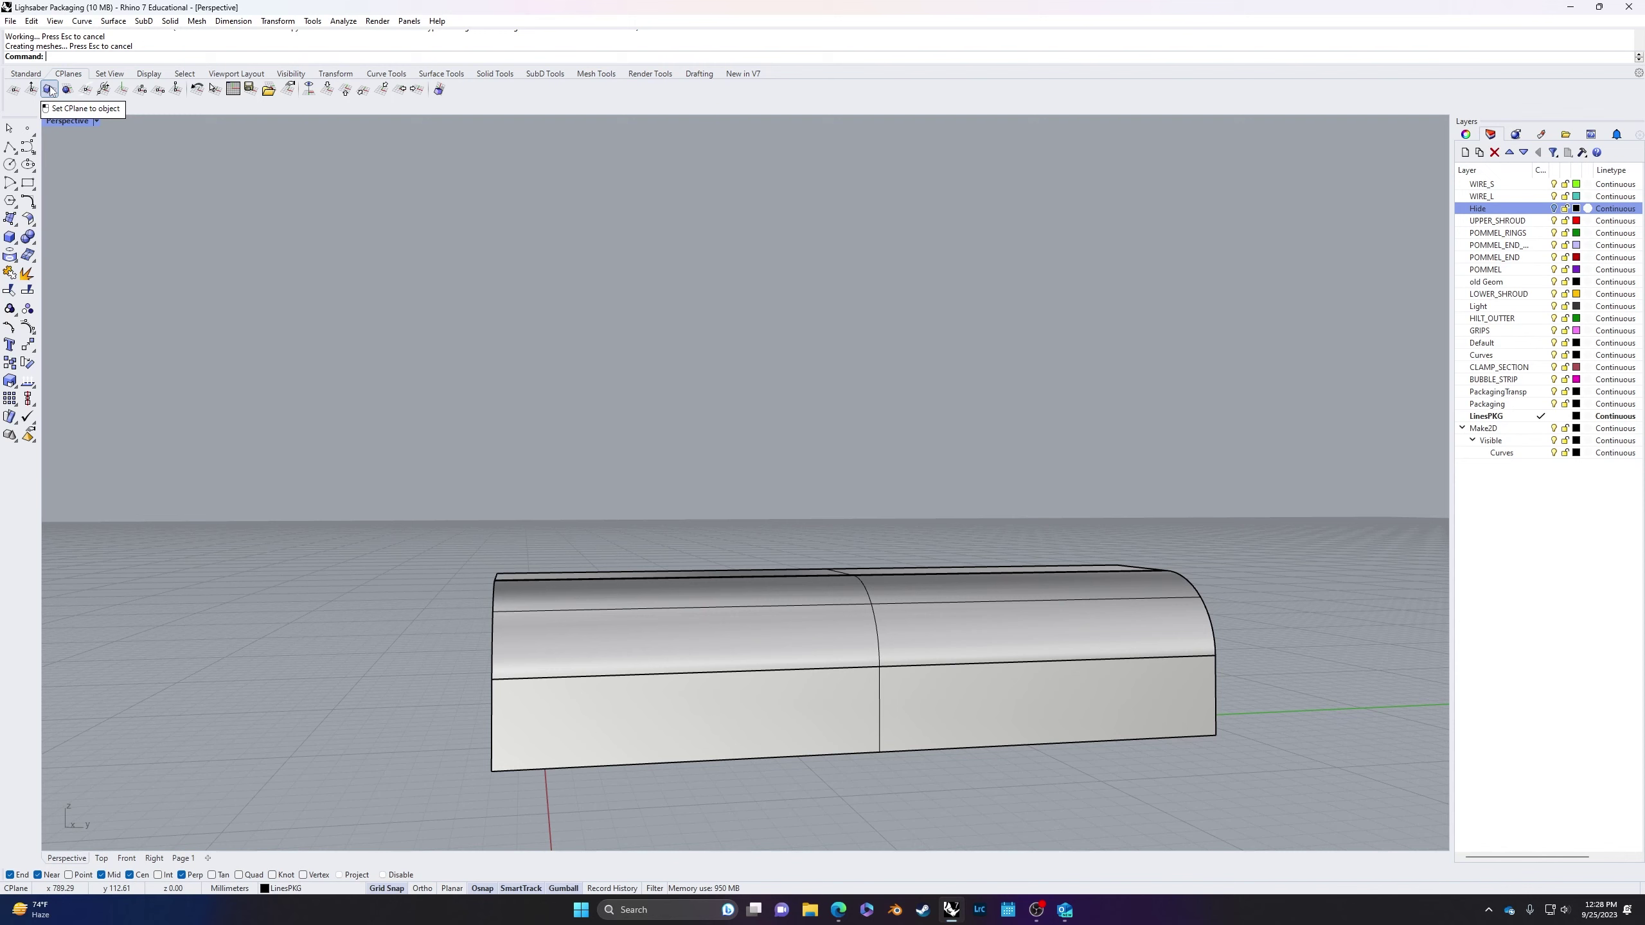
pyautogui.click(50, 89)
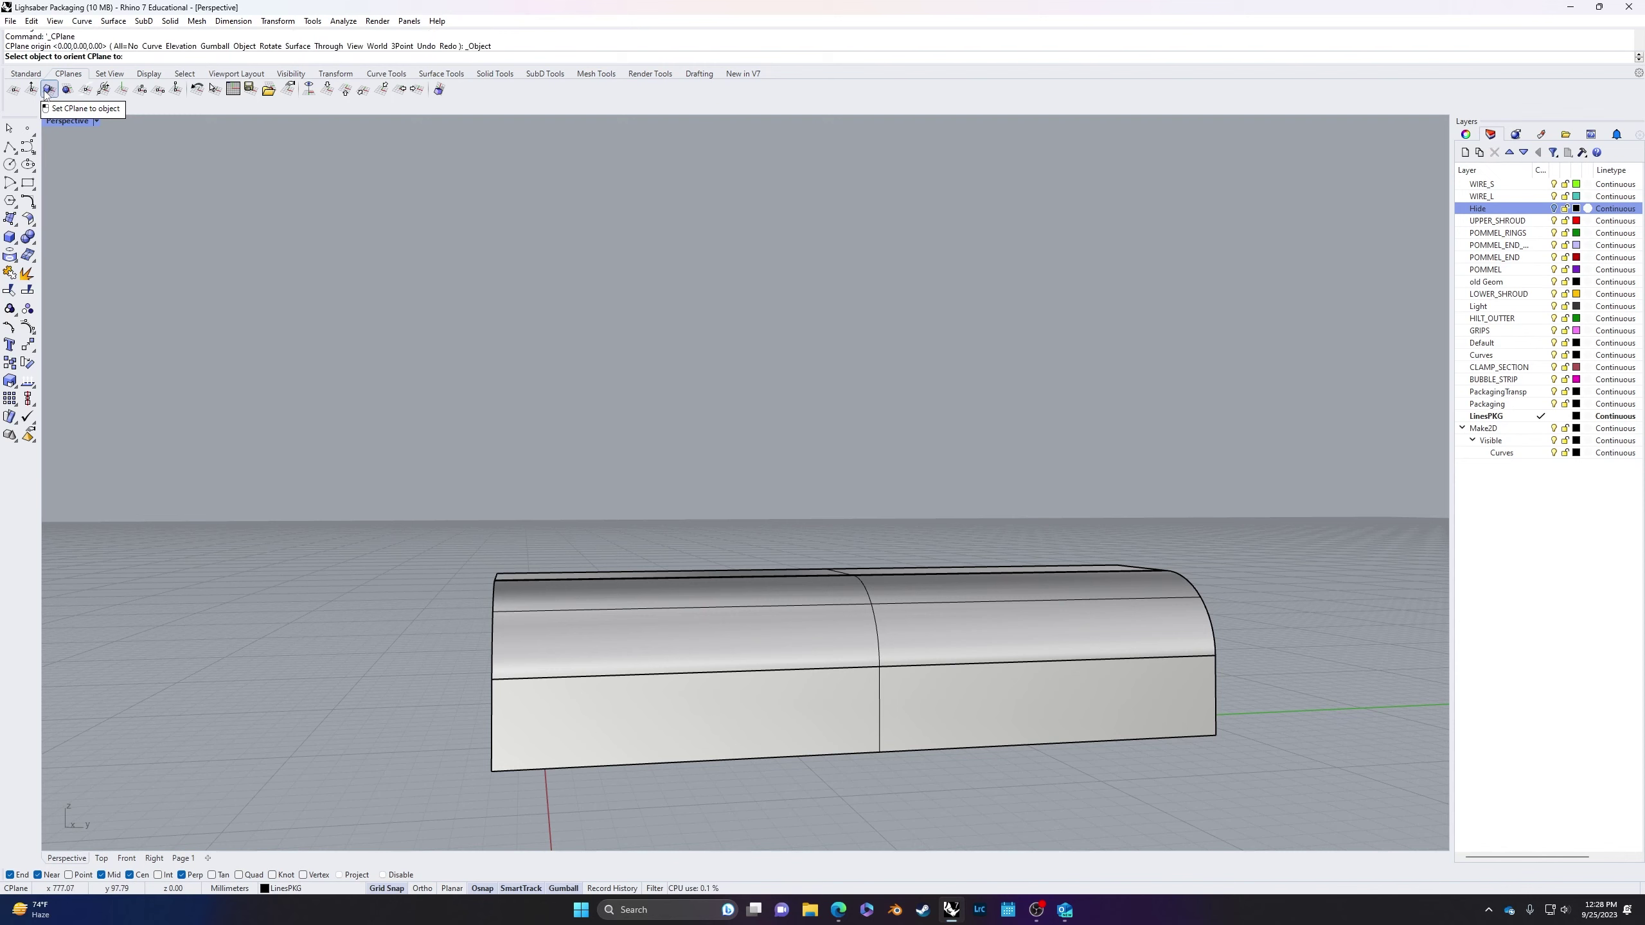
pyautogui.moveTo(518, 680); pyautogui.dragTo(745, 692, button='right')
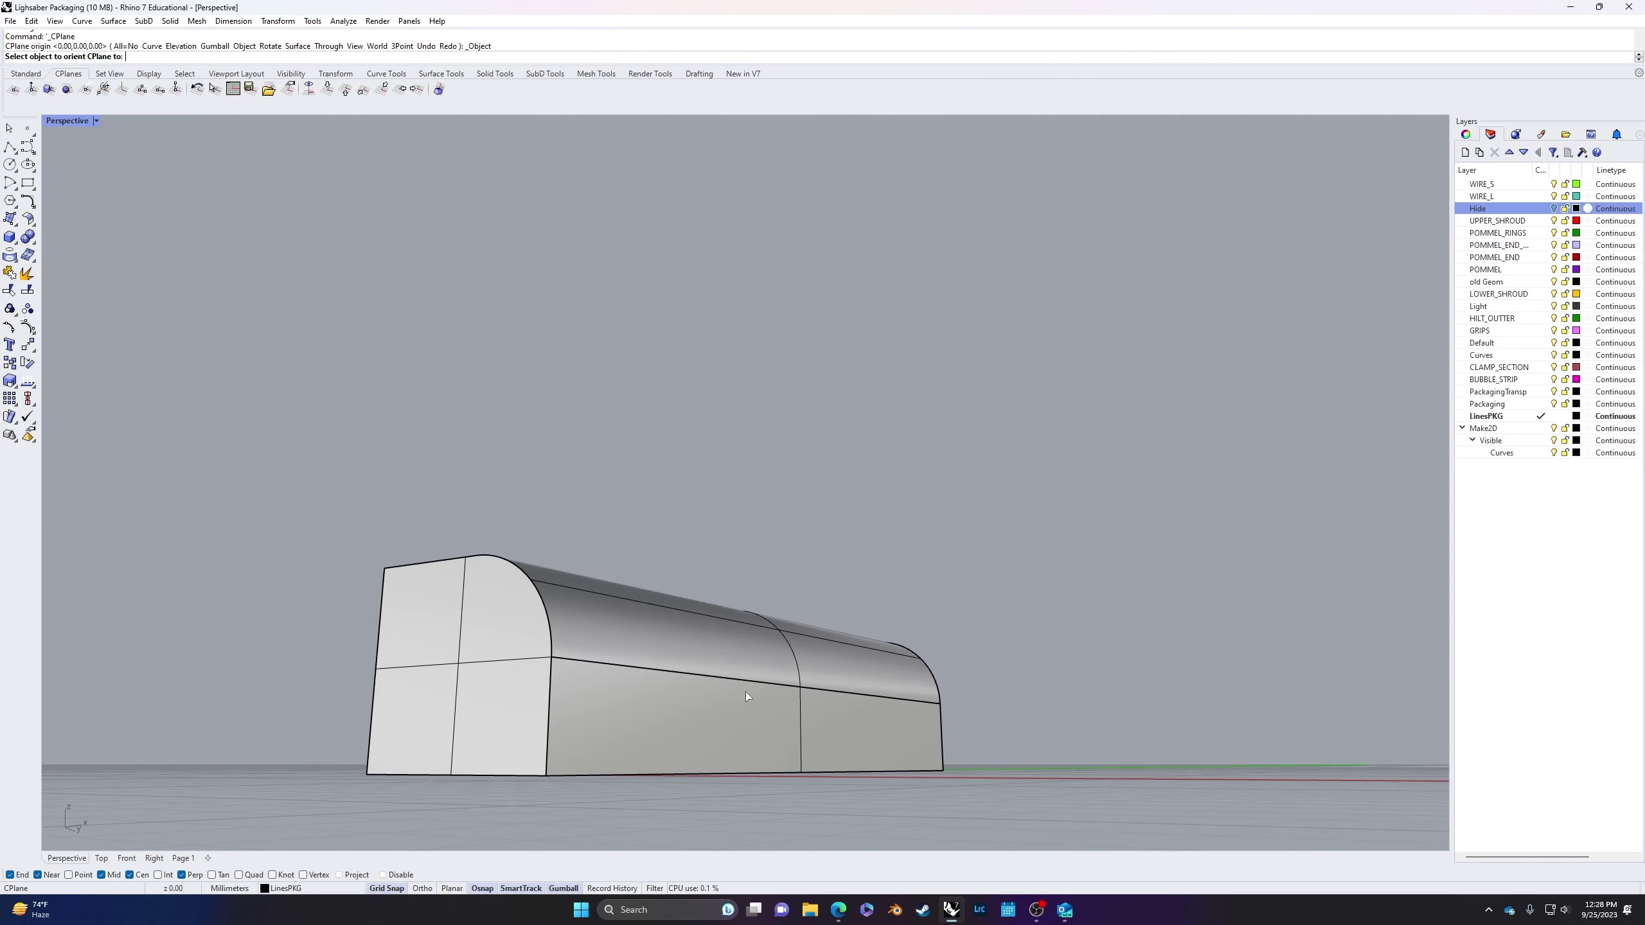
pyautogui.click(802, 730)
pyautogui.moveTo(640, 764)
pyautogui.mouseDown(button='right')
pyautogui.moveTo(738, 765)
pyautogui.moveTo(500, 761)
pyautogui.moveTo(499, 775)
pyautogui.moveTo(508, 762)
pyautogui.moveTo(511, 797)
pyautogui.moveTo(648, 777)
pyautogui.mouseUp(button='right')
pyautogui.moveTo(522, 690); pyautogui.dragTo(679, 704, button='right')
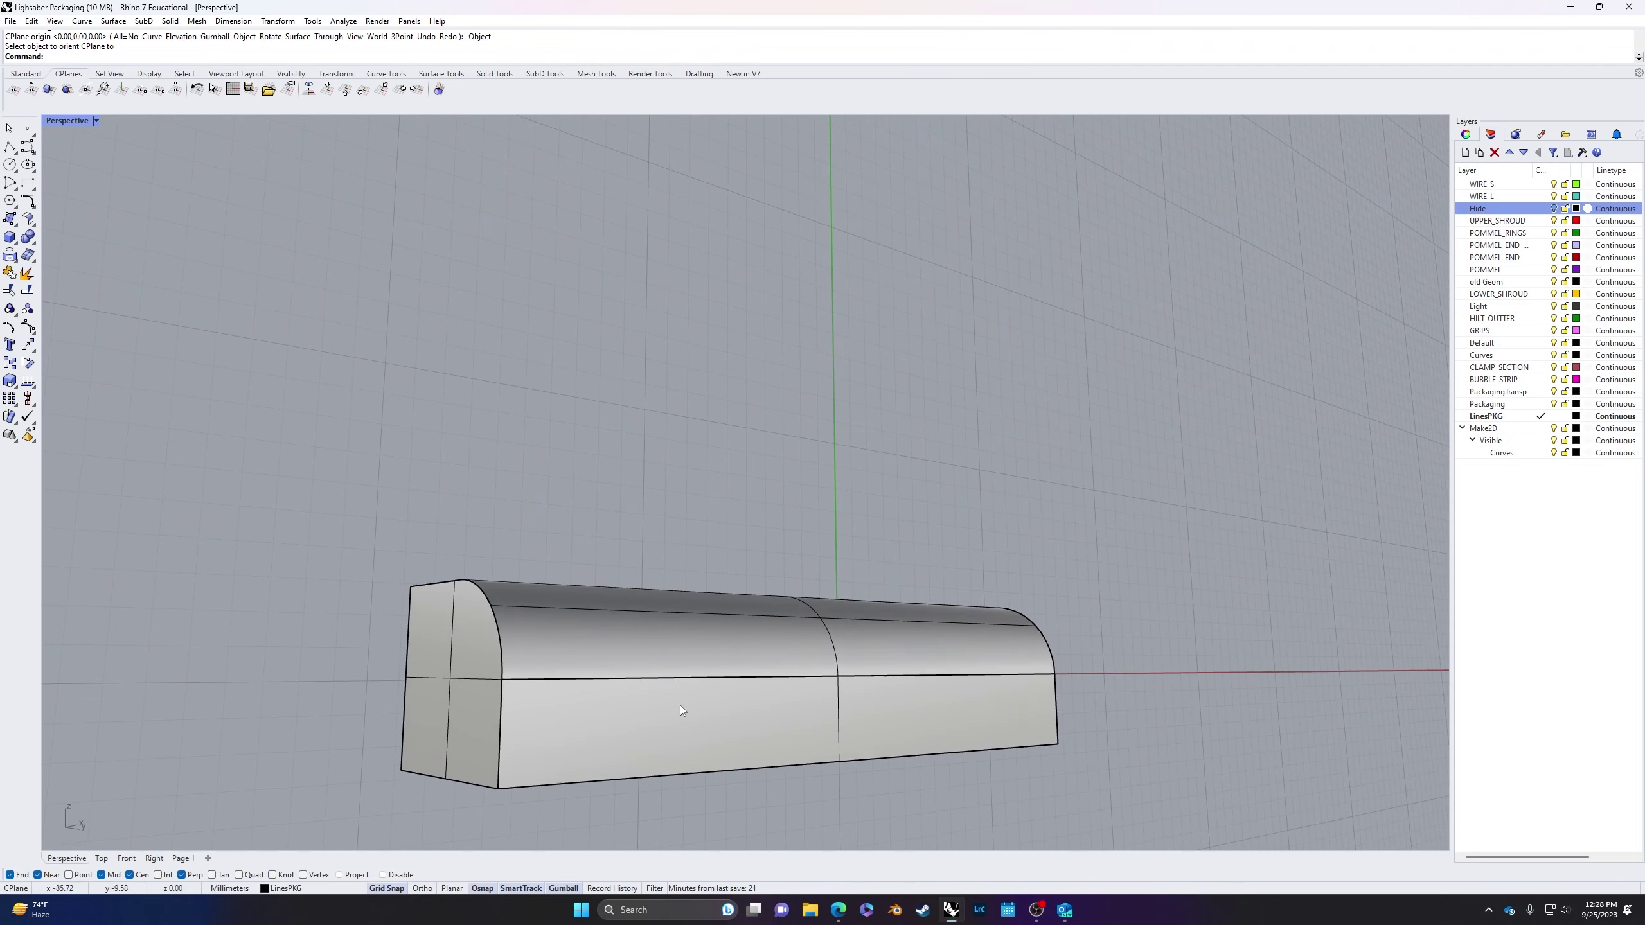
pyautogui.moveTo(776, 730); pyautogui.dragTo(637, 730, button='right')
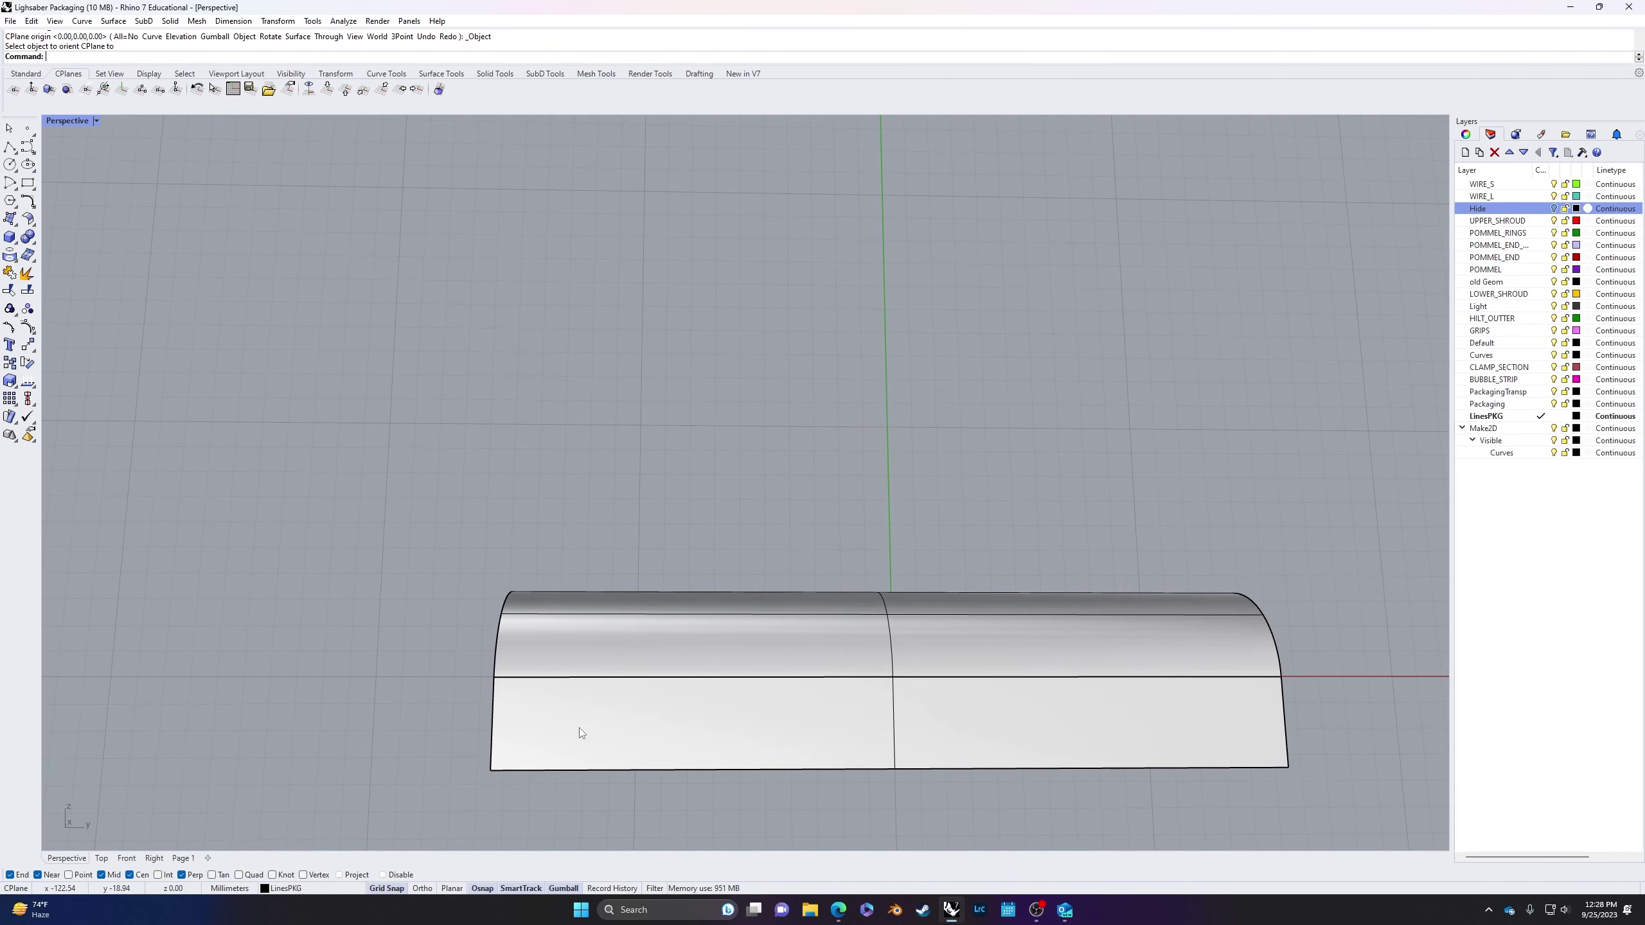
# Step: Draw an upright rectangle across the box side, rising above its rounded top
pyautogui.write('Re')
pyautogui.press('Return')
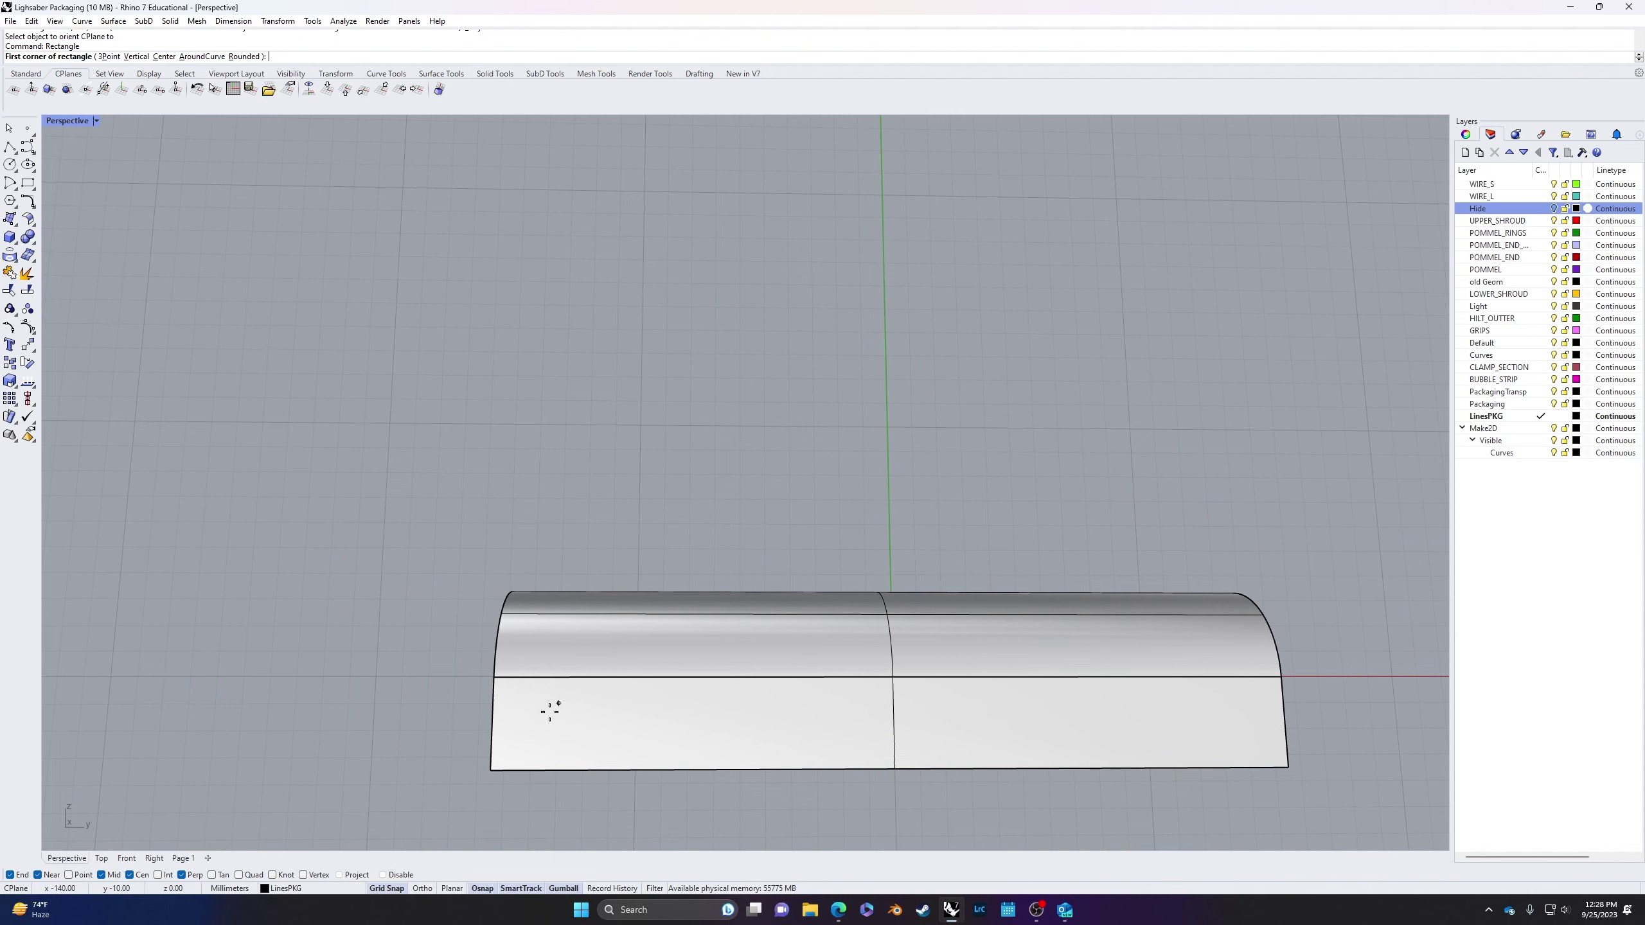
pyautogui.moveTo(536, 709); pyautogui.dragTo(536, 730, button='right')
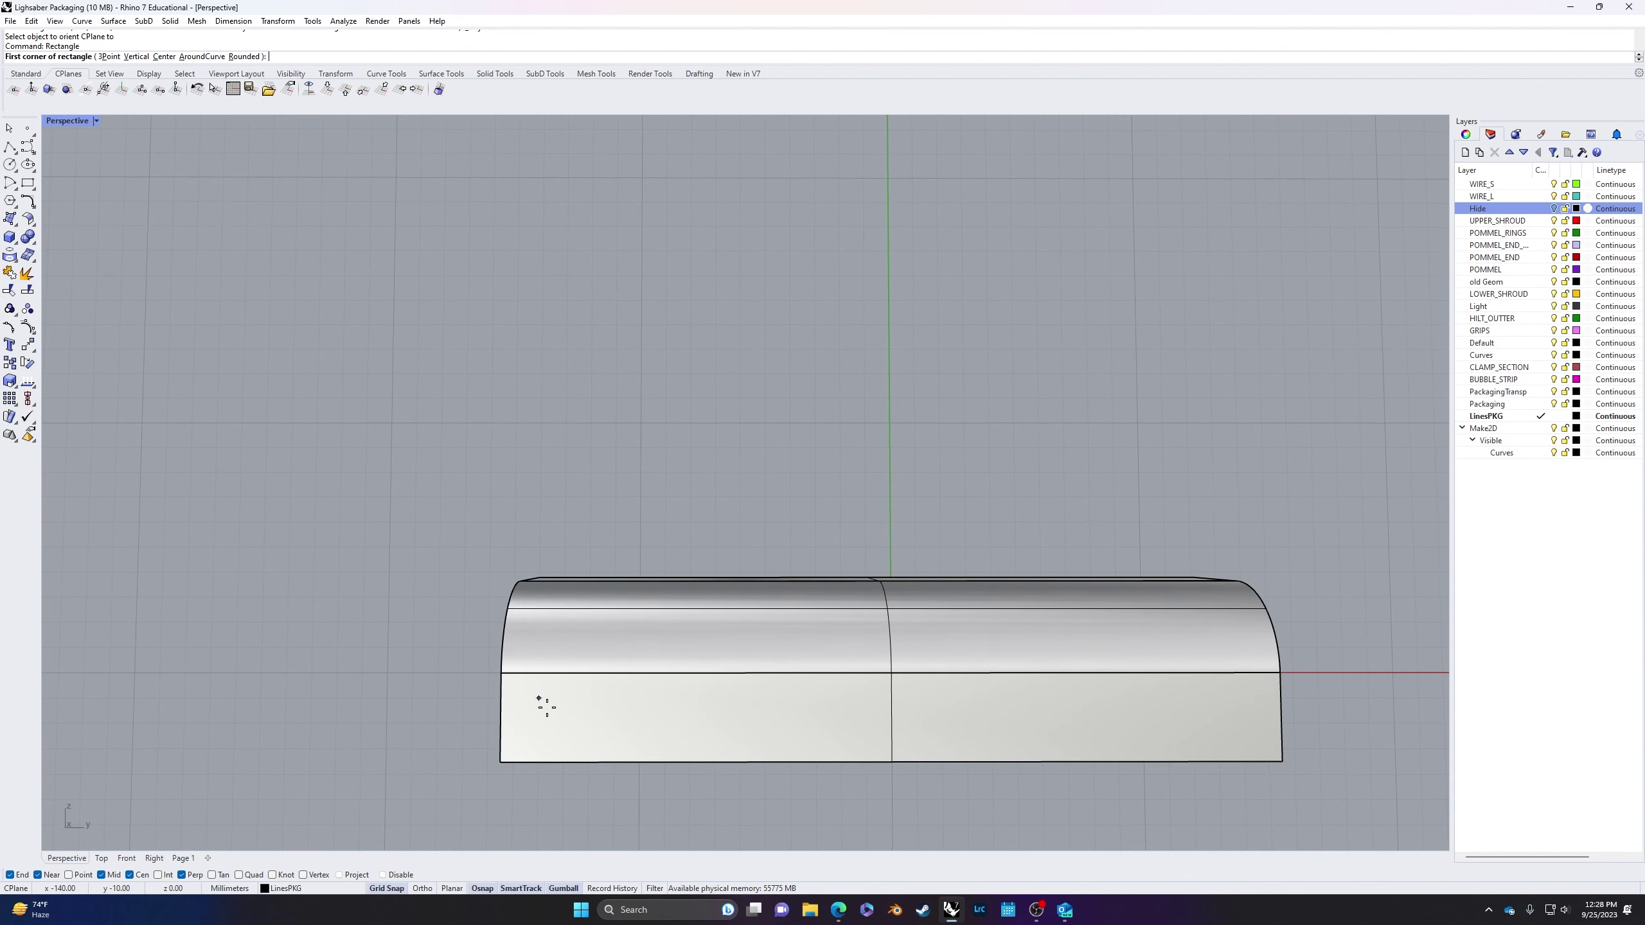
pyautogui.click(541, 701)
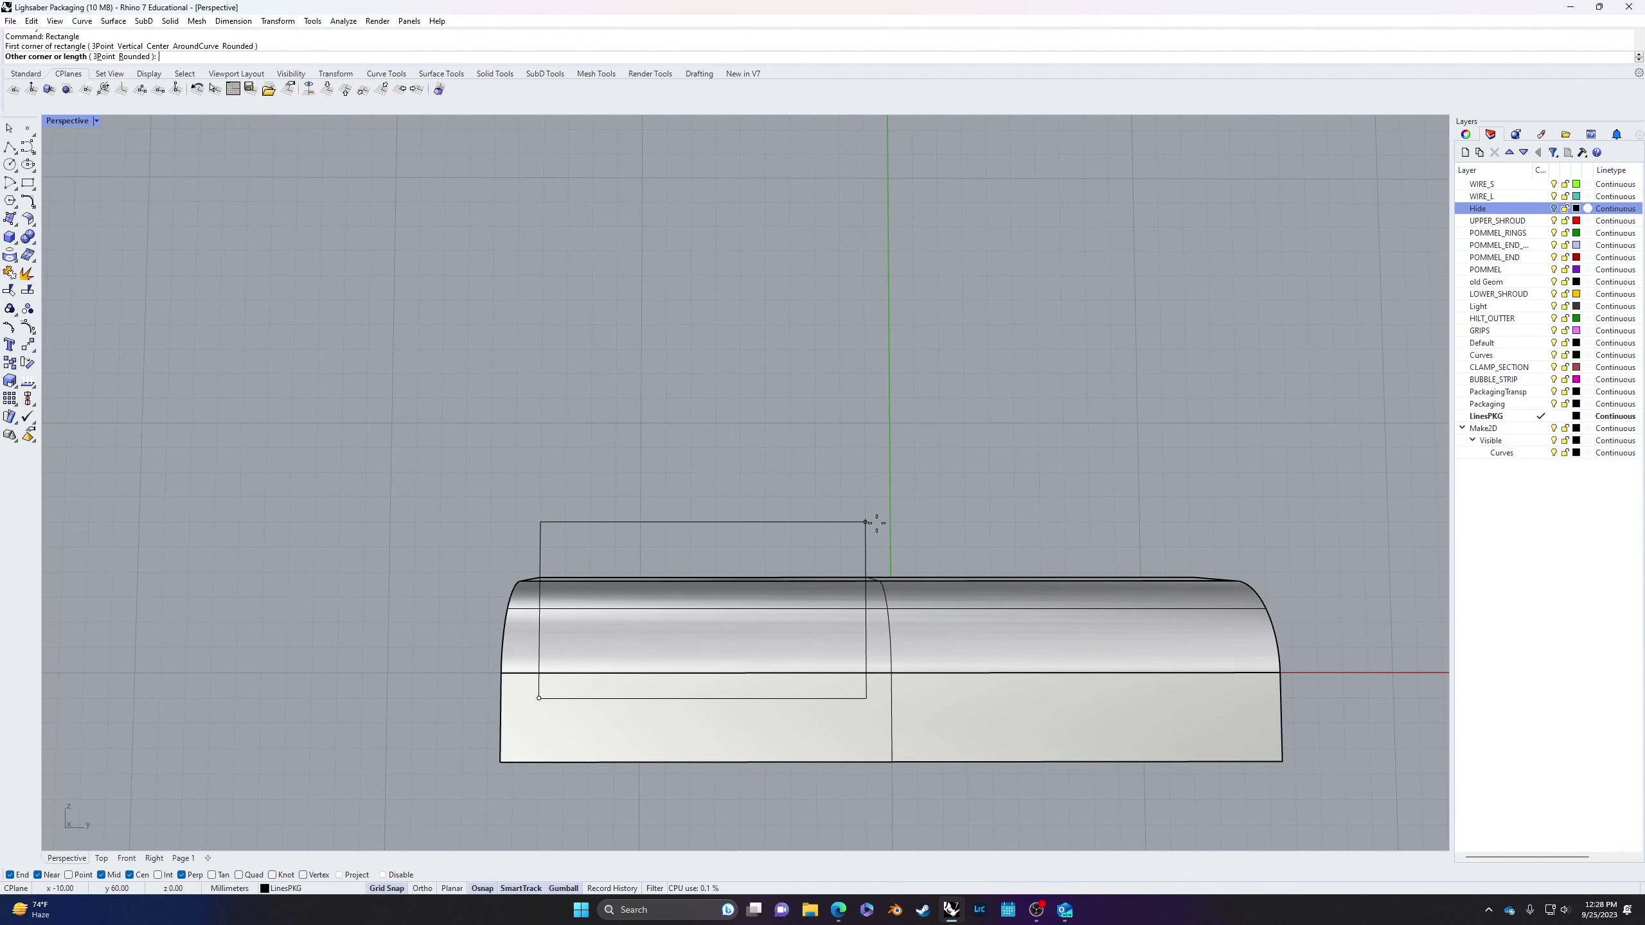
pyautogui.click(913, 519)
pyautogui.moveTo(554, 647); pyautogui.dragTo(599, 719, button='right')
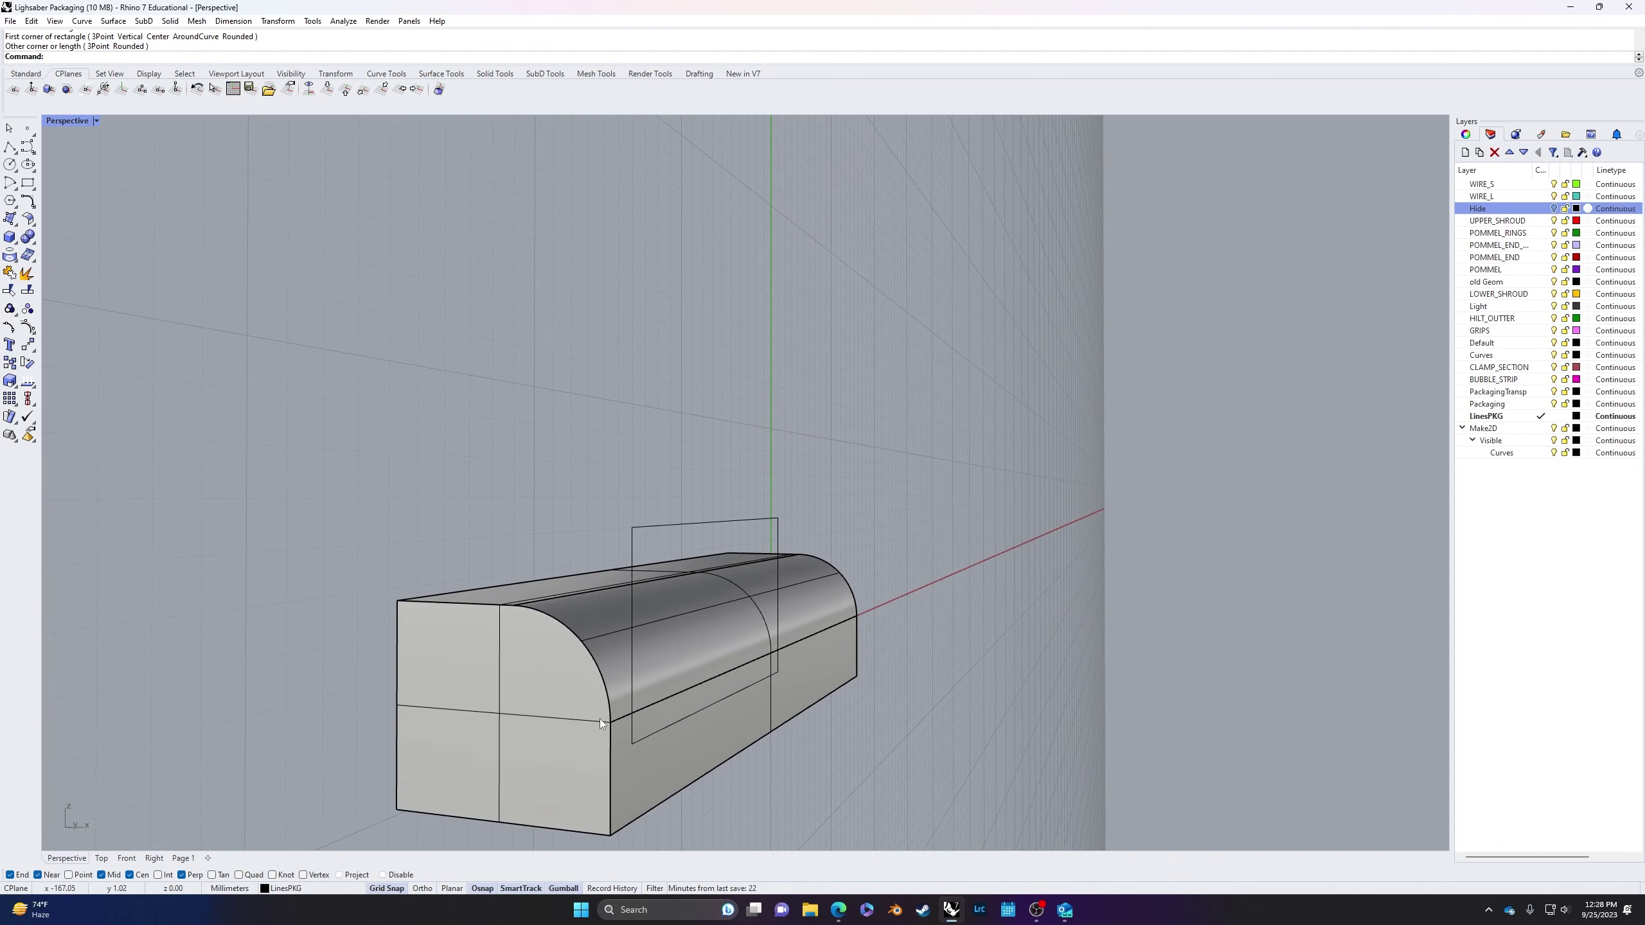
pyautogui.click(631, 568)
pyautogui.click(689, 603)
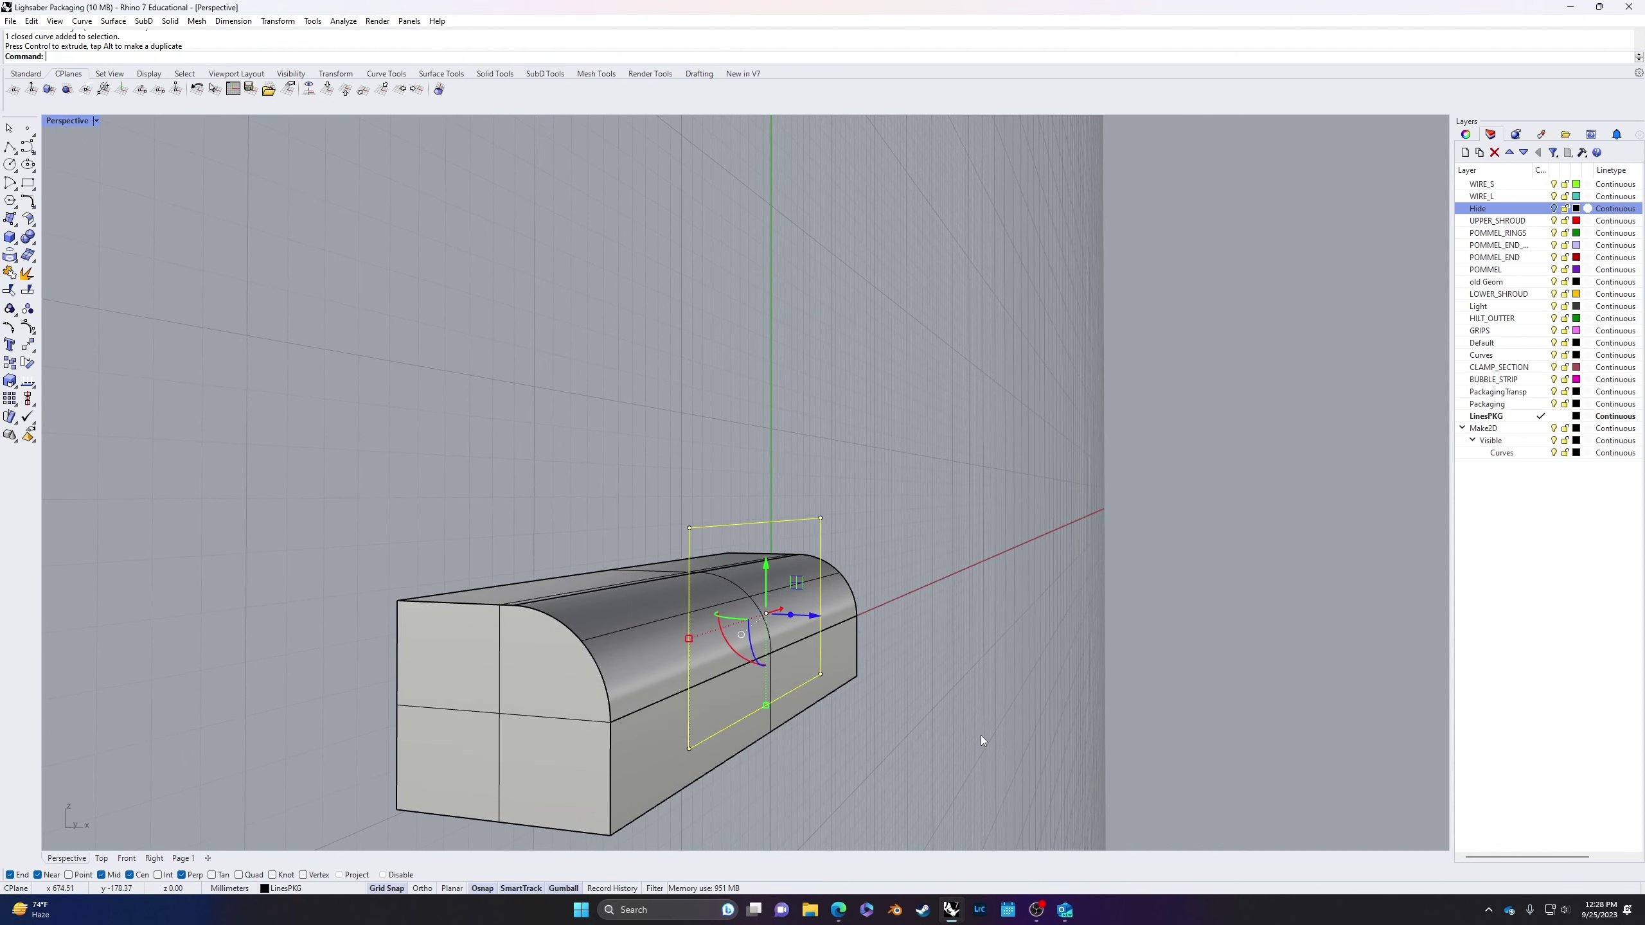
pyautogui.moveTo(981, 736); pyautogui.dragTo(800, 789, button='right')
pyautogui.press('Escape')
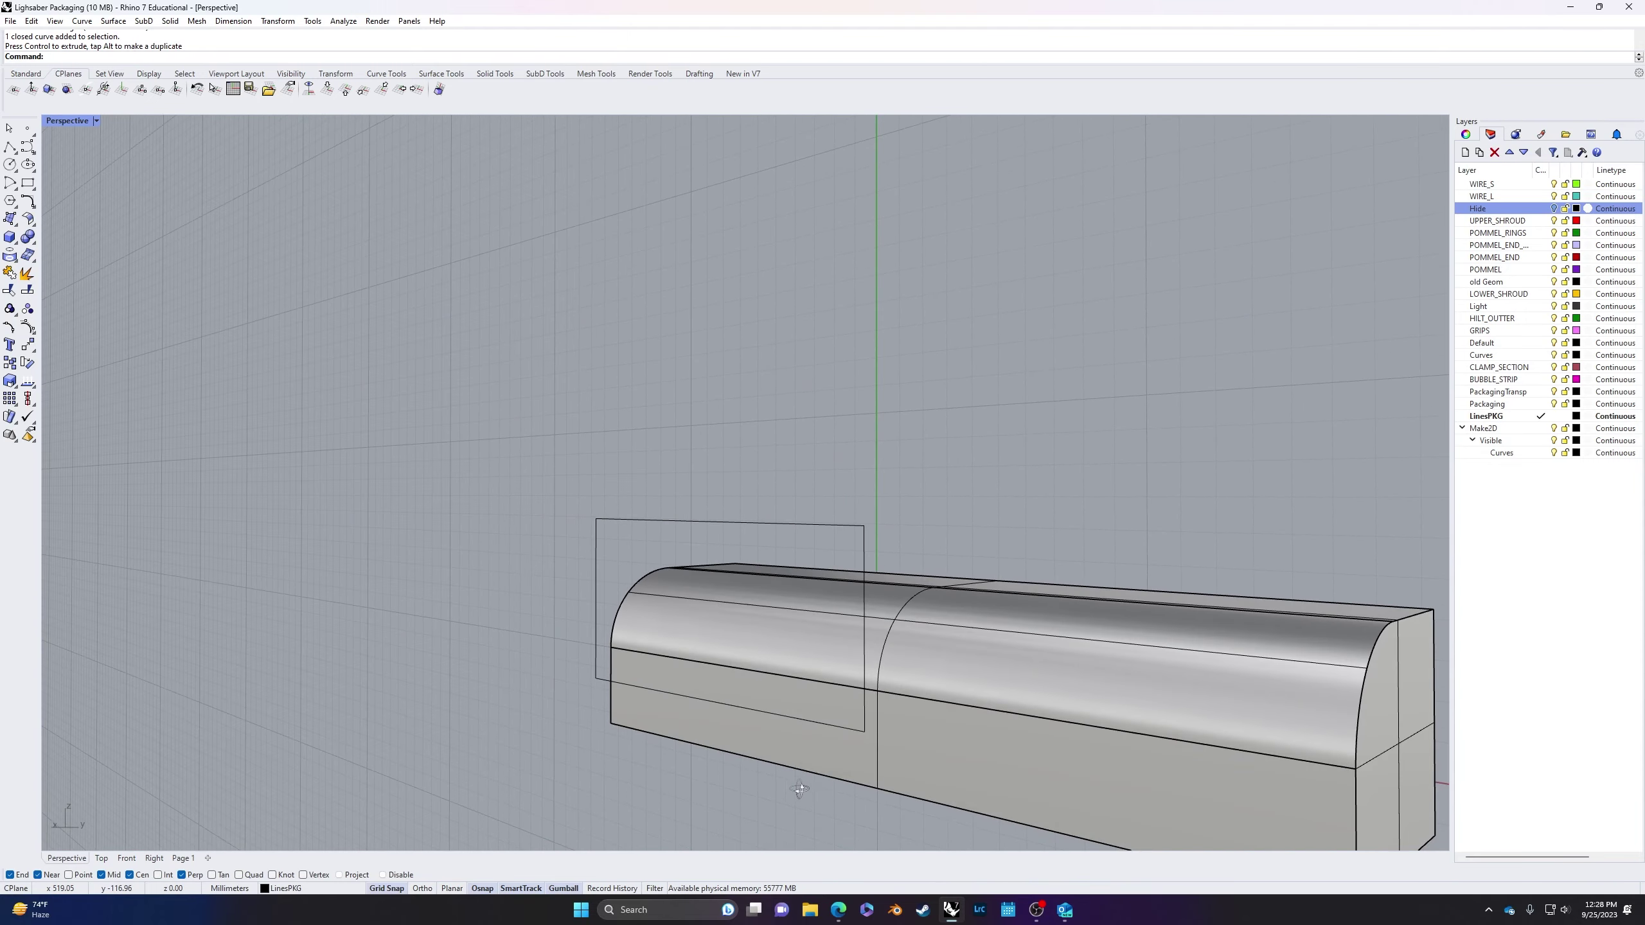
# Step: Extrude the upright rectangle 70 into a cutter box
pyautogui.click(863, 555)
pyautogui.moveTo(865, 550); pyautogui.dragTo(976, 596, button='right')
pyautogui.write('extr')
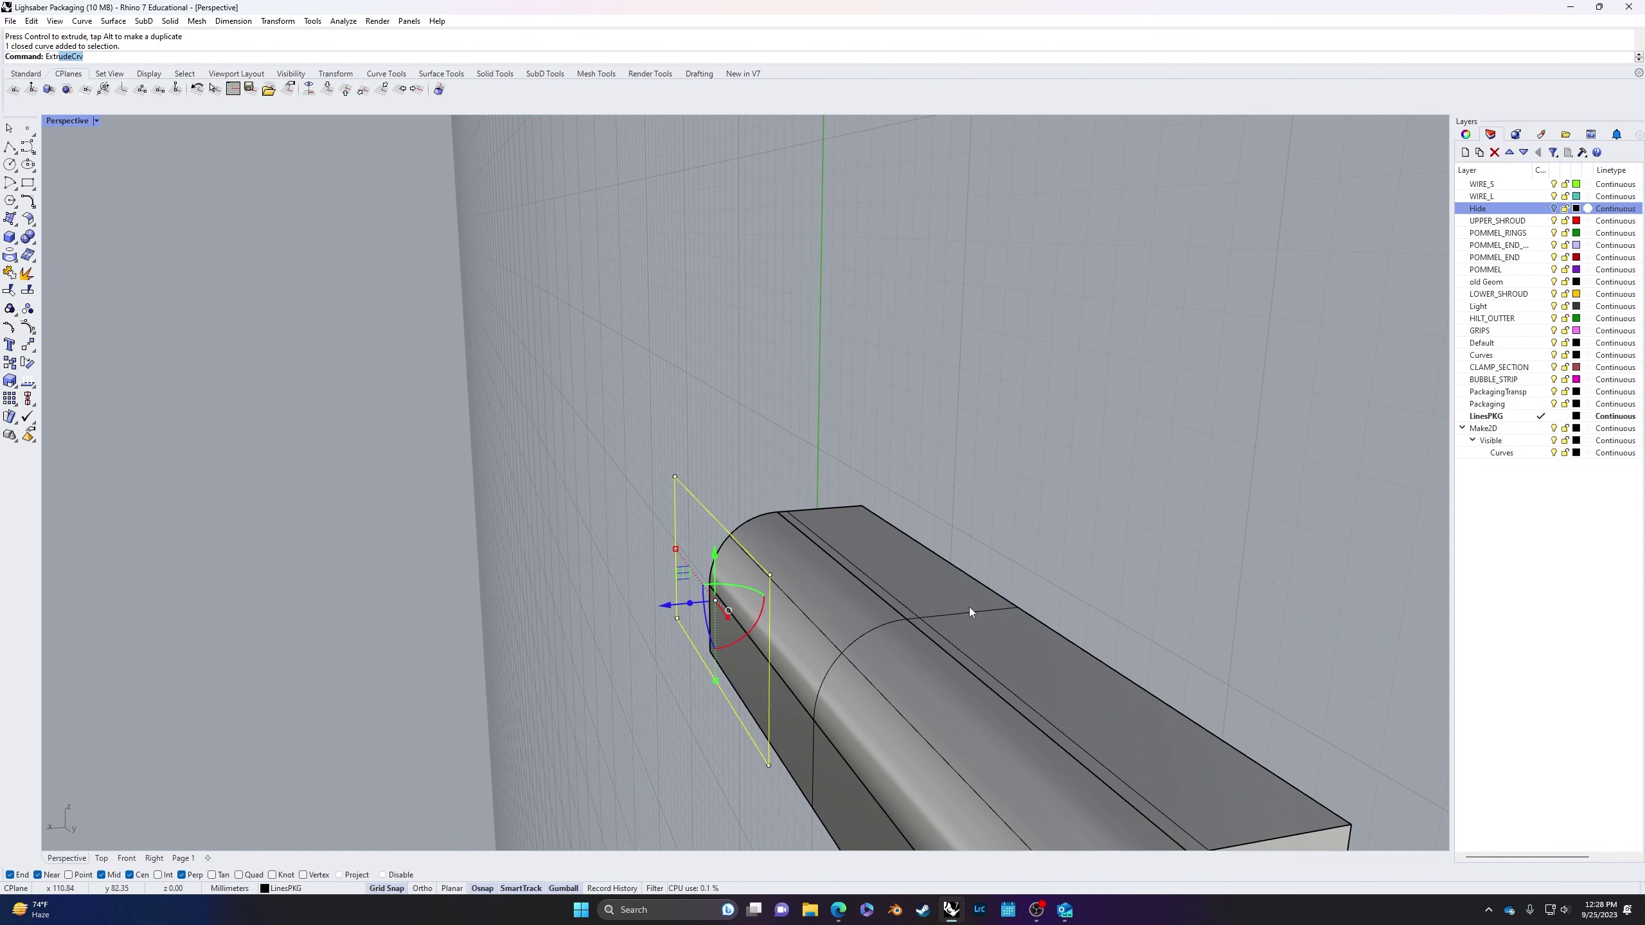
pyautogui.write('udeCr')
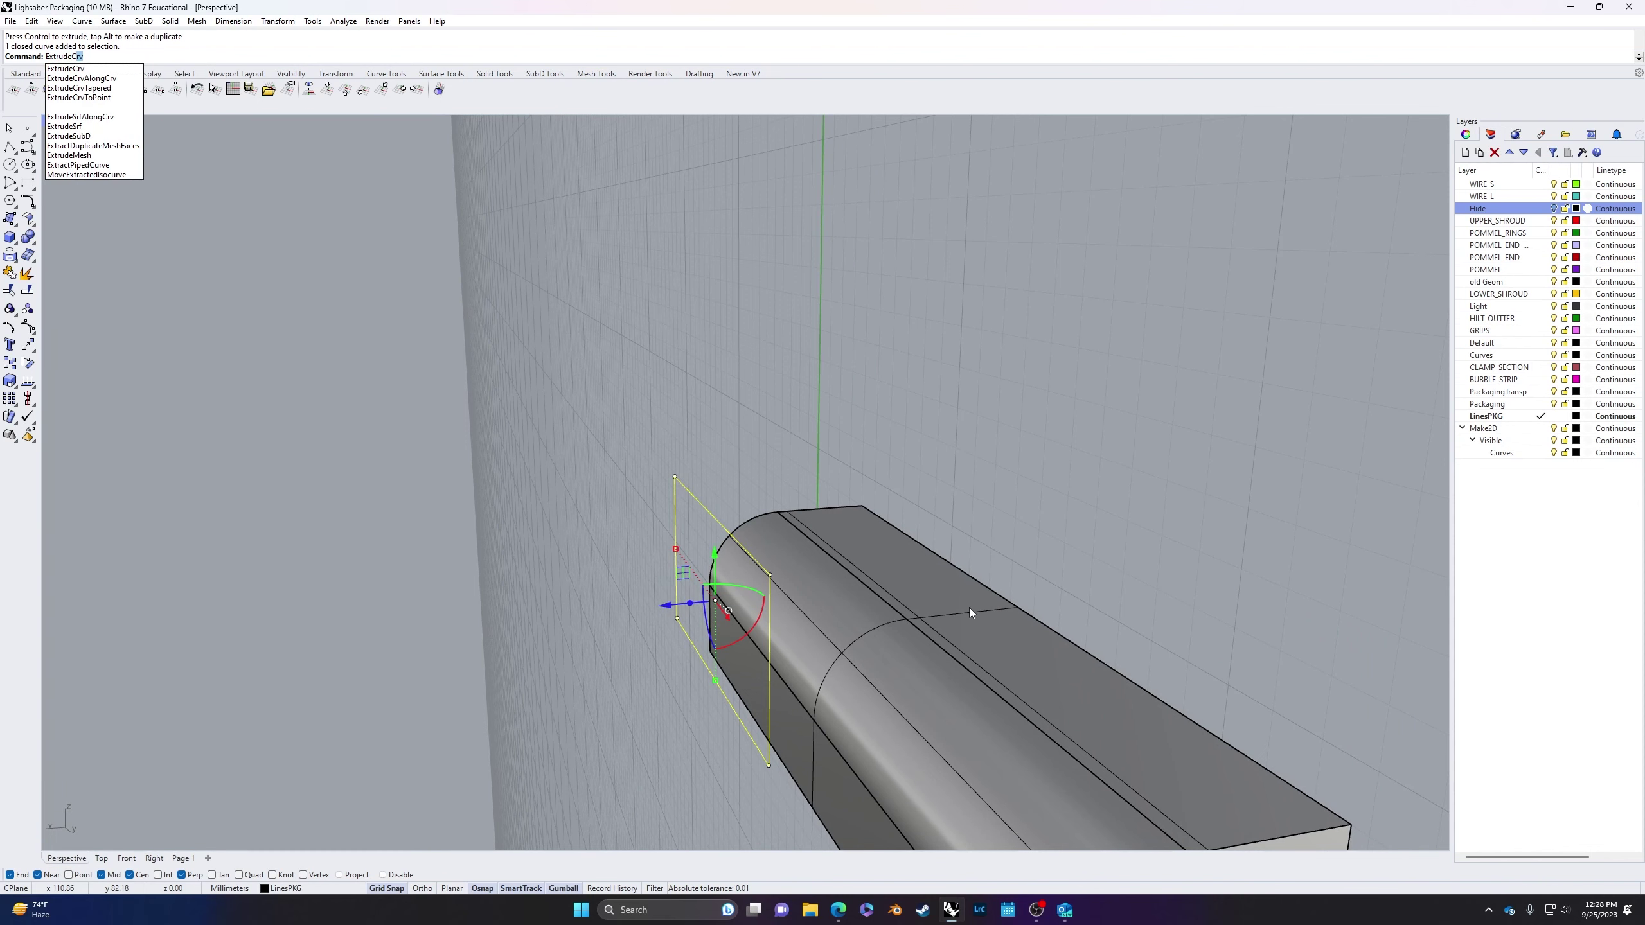
pyautogui.press('Return')
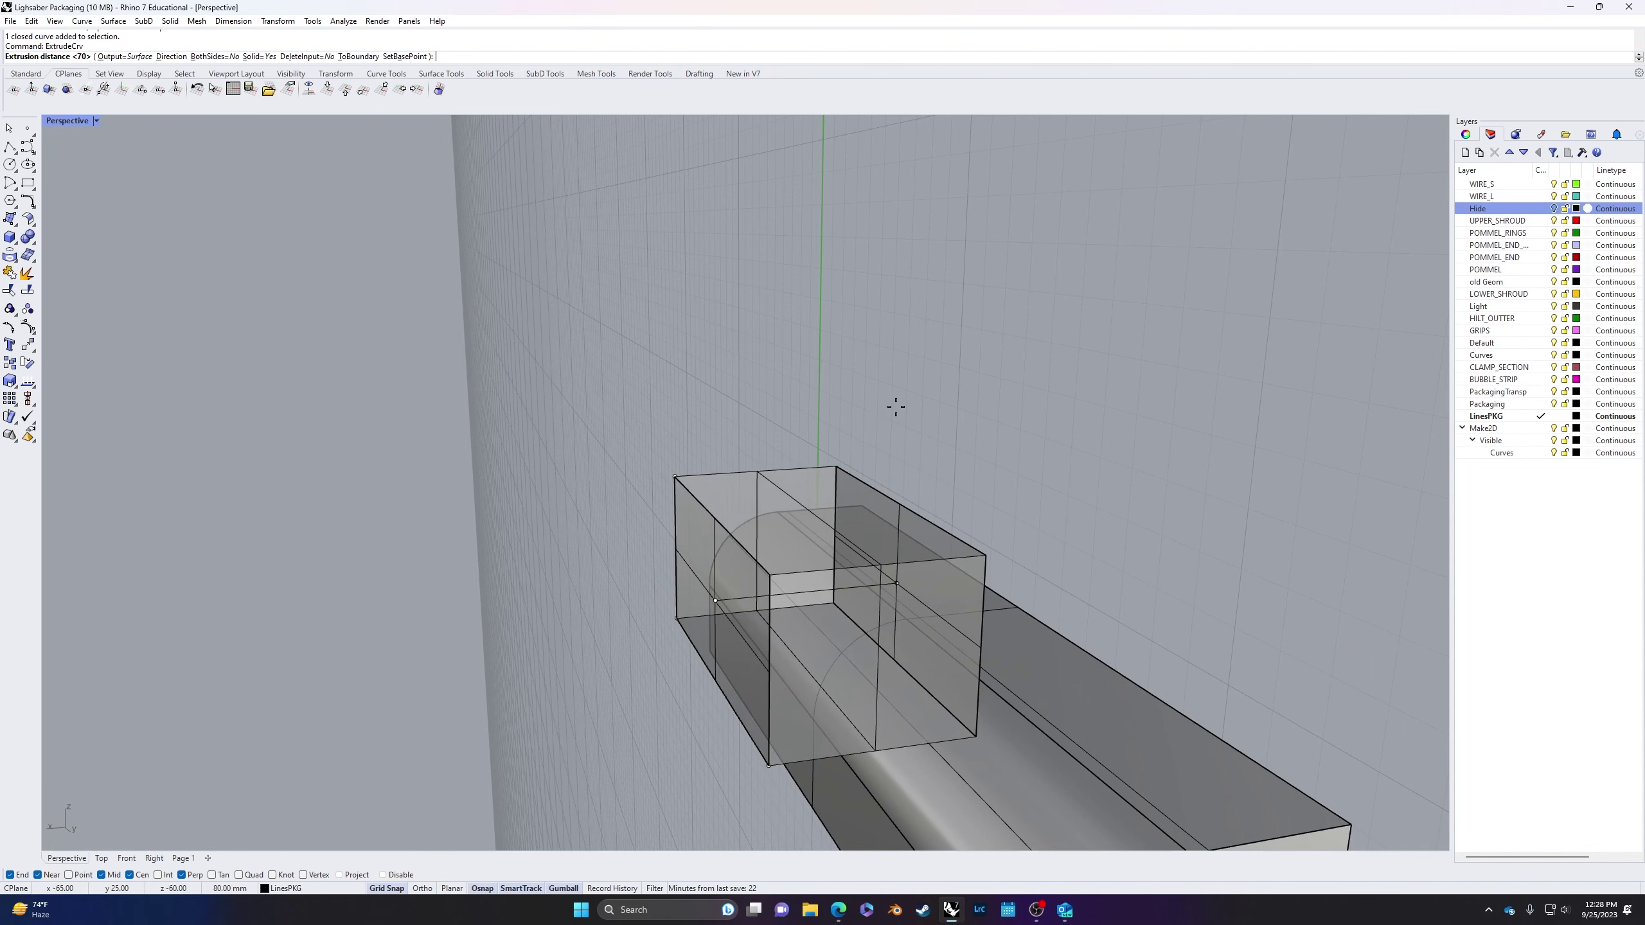
pyautogui.moveTo(896, 407); pyautogui.dragTo(850, 445, button='right')
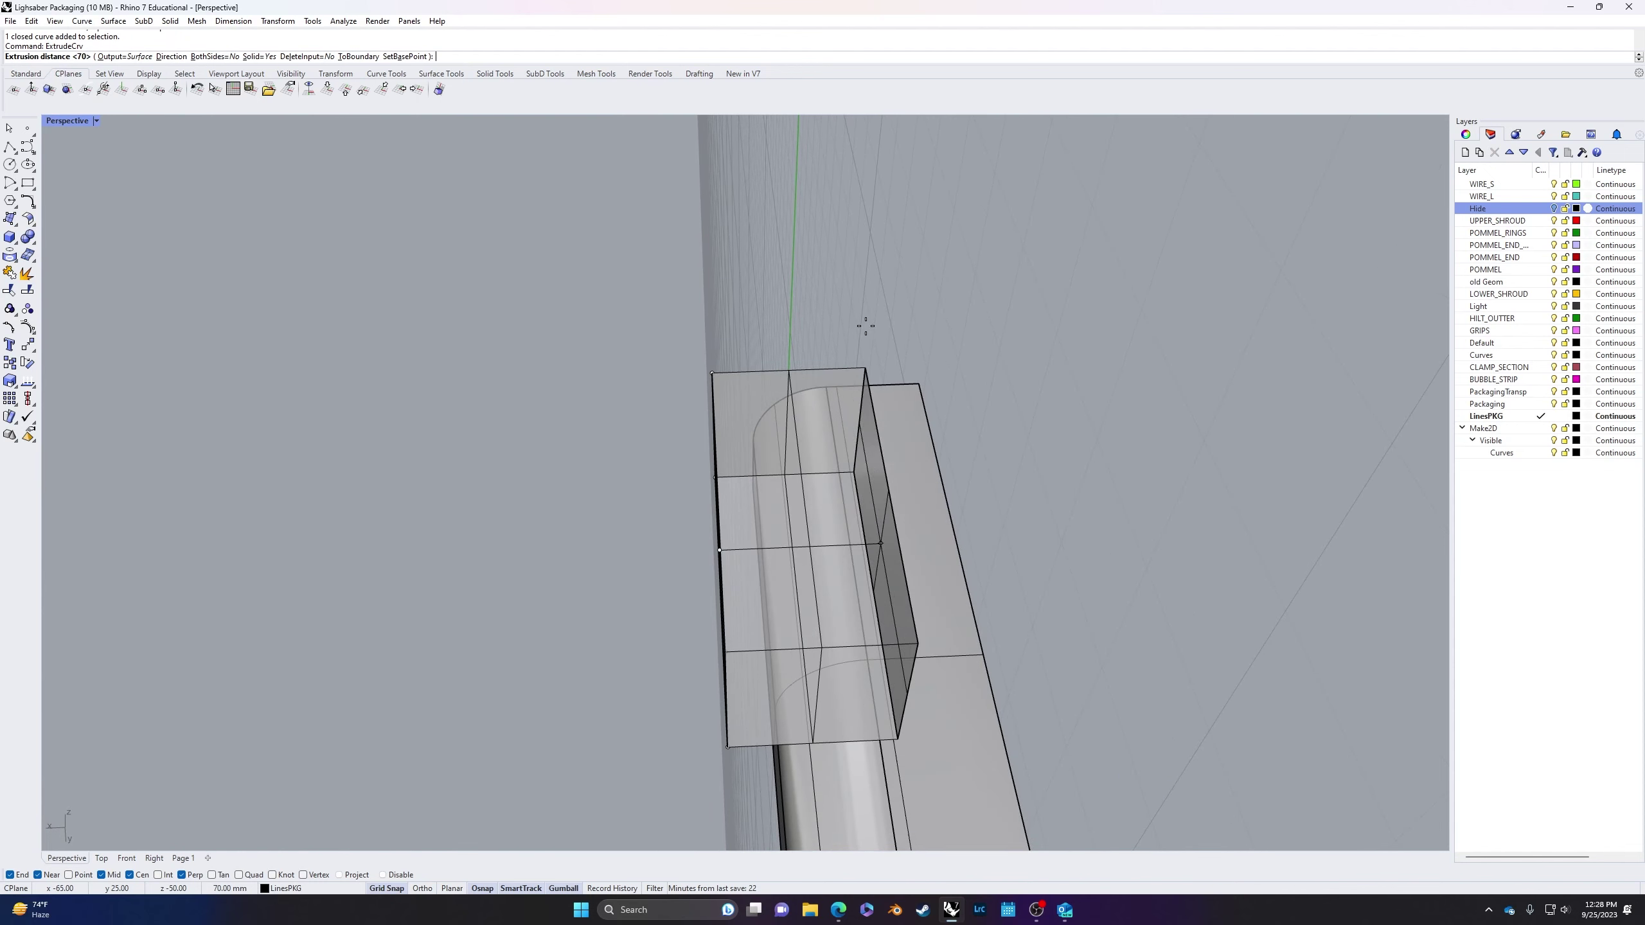
pyautogui.press('Return')
pyautogui.moveTo(885, 312)
pyautogui.mouseDown(button='right')
pyautogui.moveTo(591, 572)
pyautogui.moveTo(477, 601)
pyautogui.moveTo(325, 704)
pyautogui.moveTo(496, 689)
pyautogui.mouseUp(button='right')
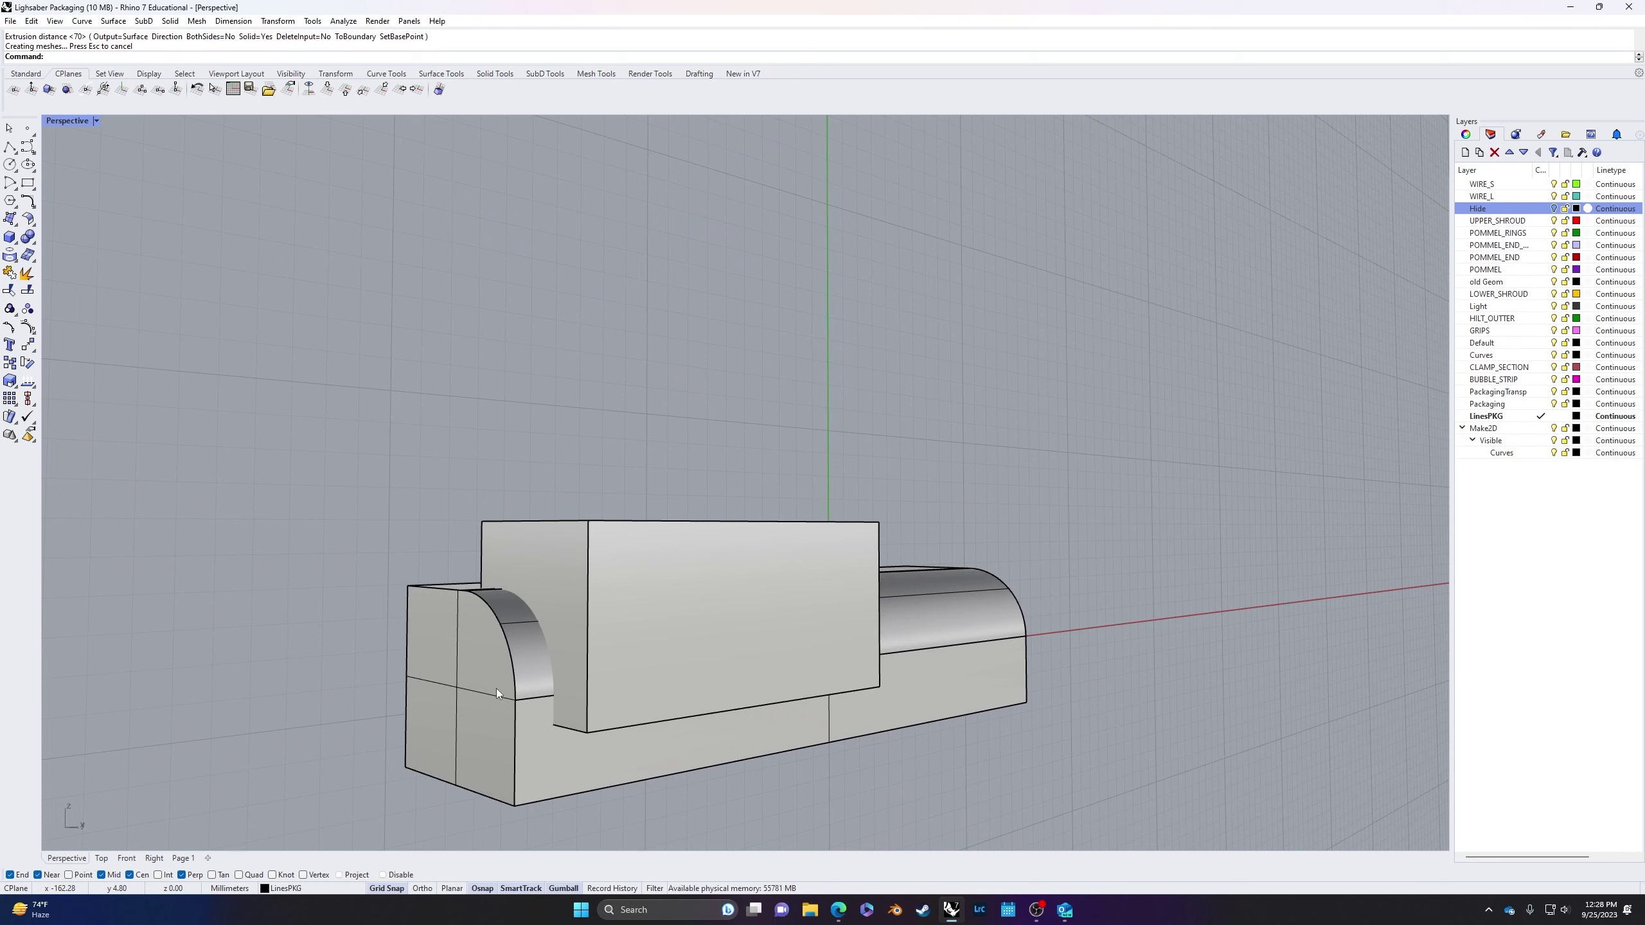
# Step: Split the packaging box using the upright cutter box
pyautogui.press('Return')
pyautogui.click(489, 658)
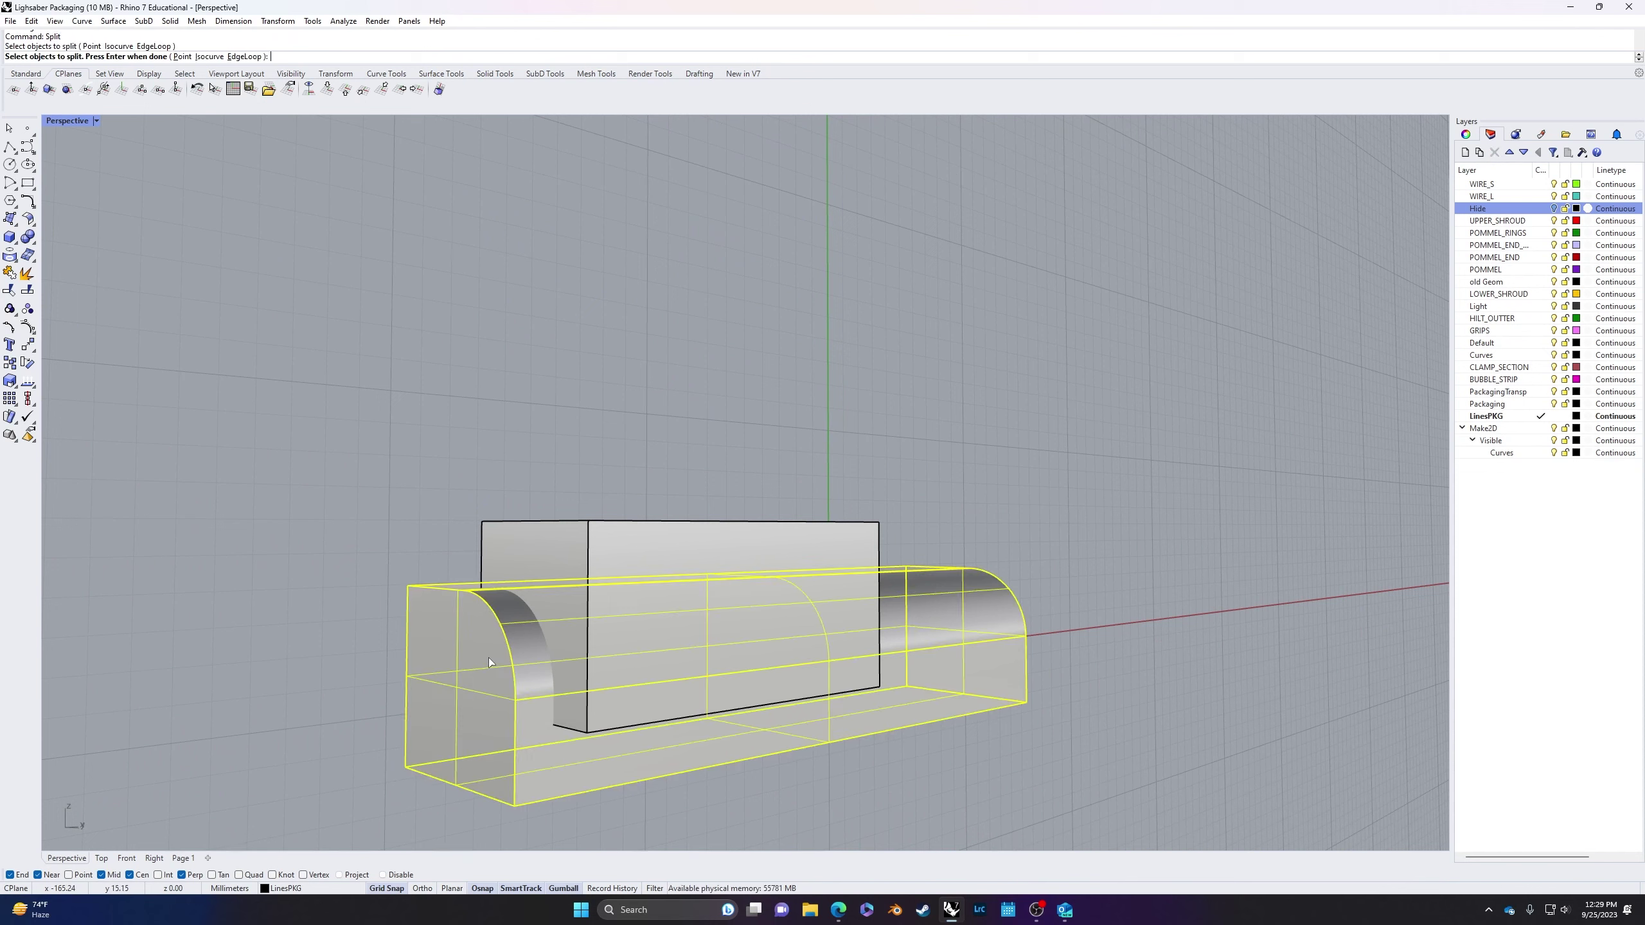
pyautogui.press('Return')
pyautogui.click(616, 556)
pyautogui.press('Return')
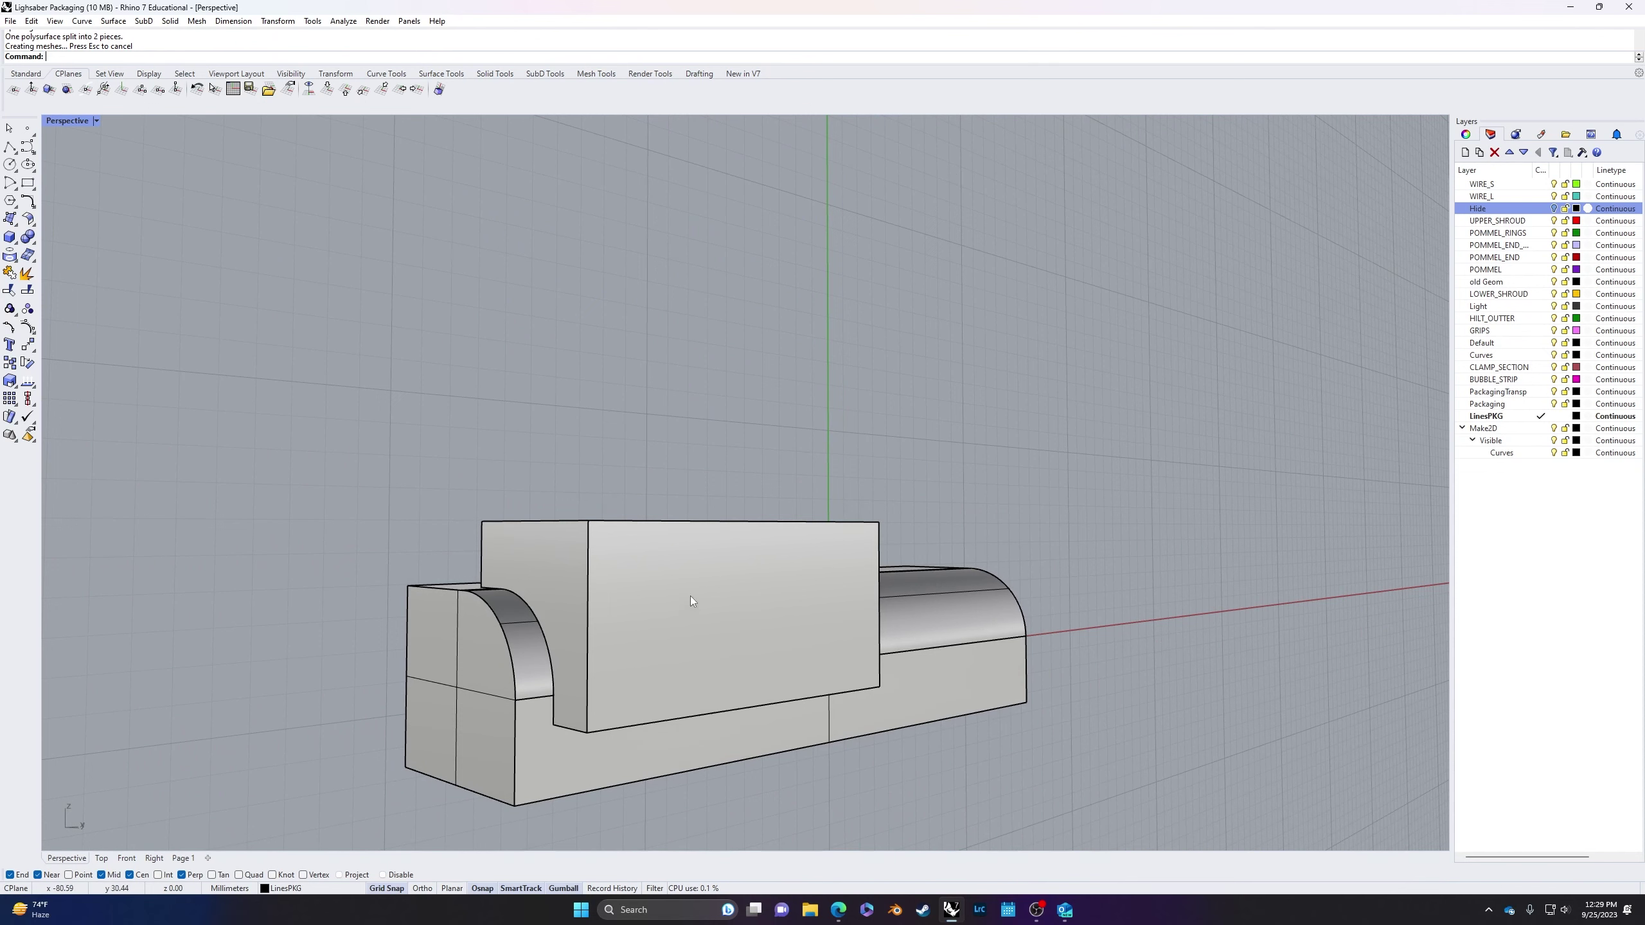
# Step: Delete the cutter box and the leftover rectangle curve
pyautogui.click(704, 586)
pyautogui.press('Delete')
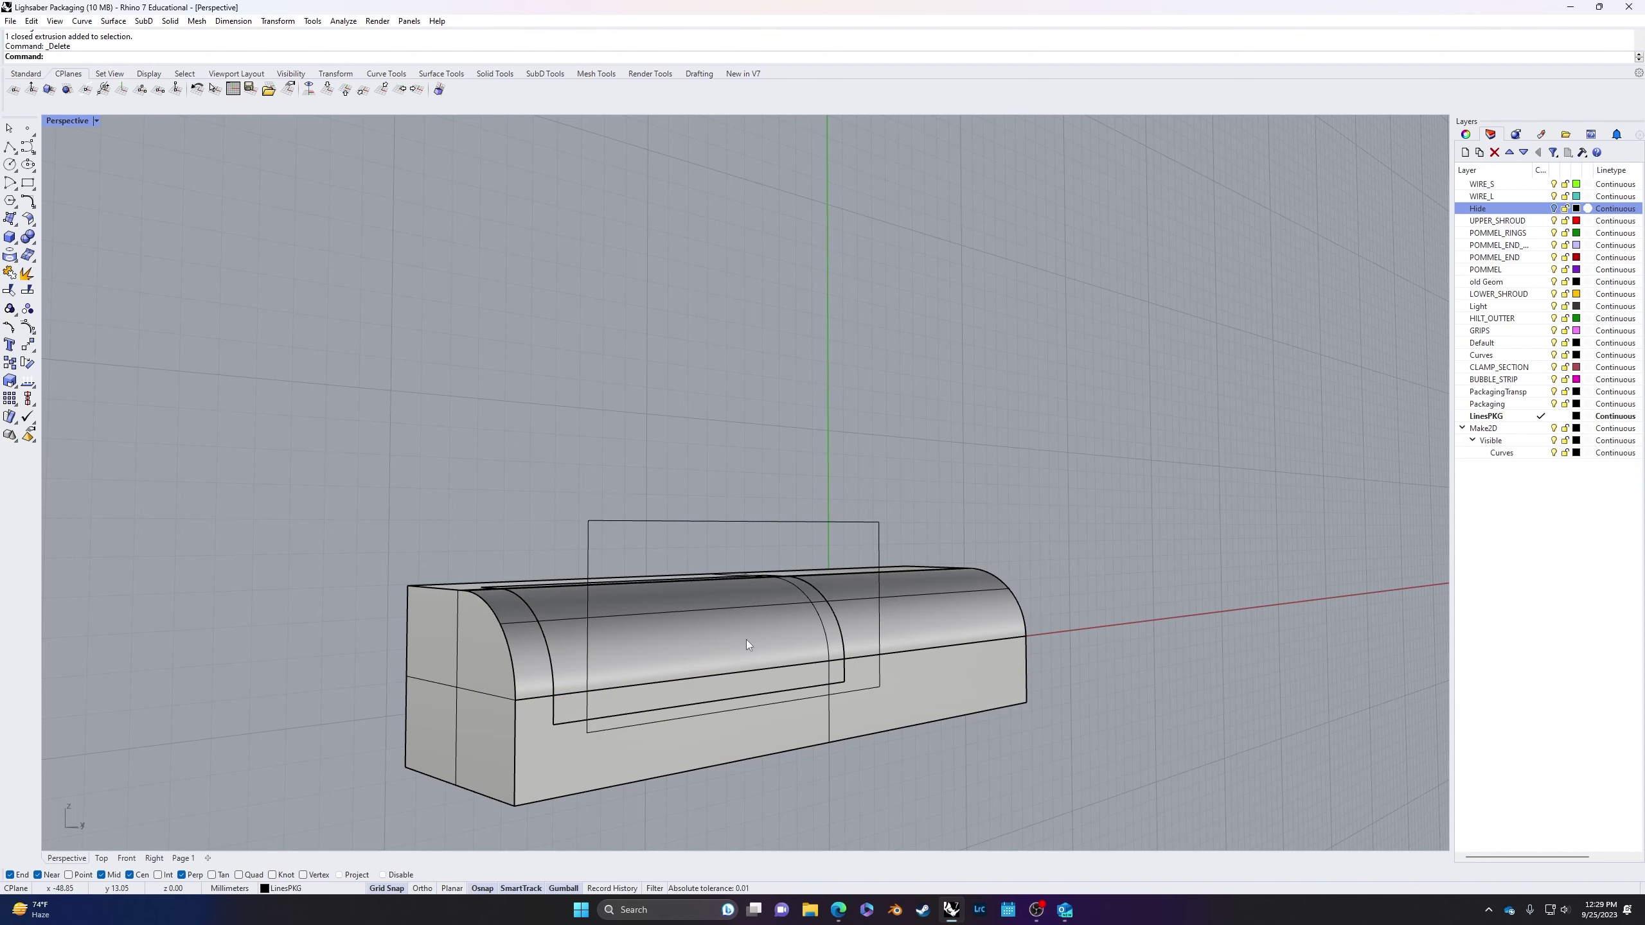
pyautogui.moveTo(746, 640); pyautogui.dragTo(671, 646, button='right')
pyautogui.click(566, 645)
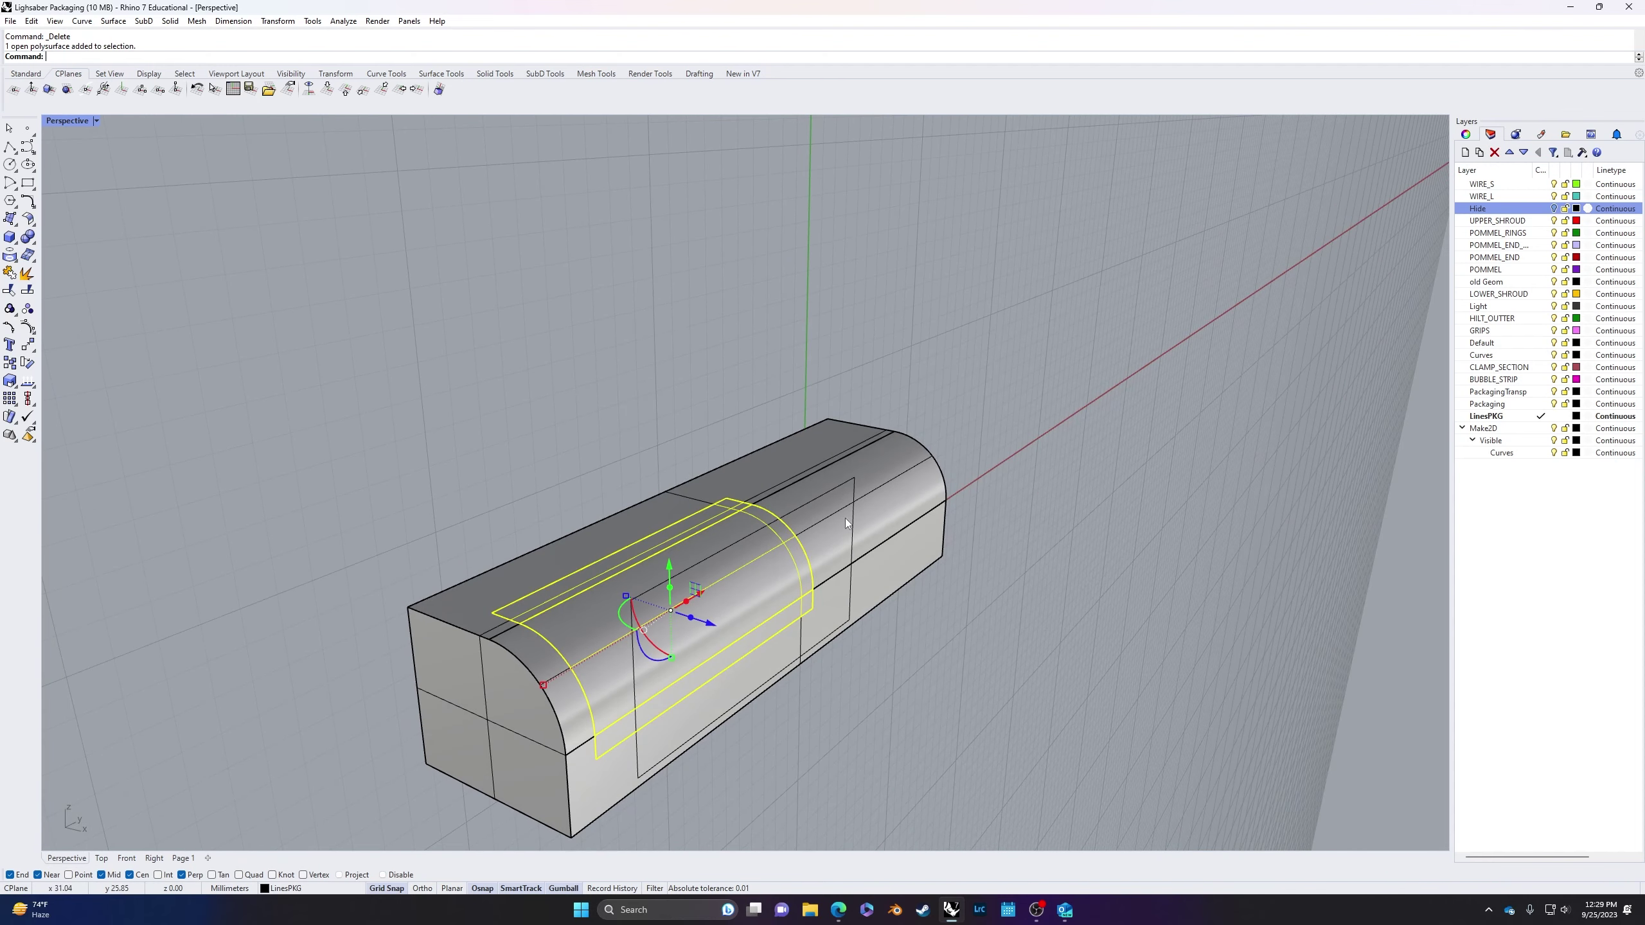
pyautogui.click(853, 488)
pyautogui.click(887, 515)
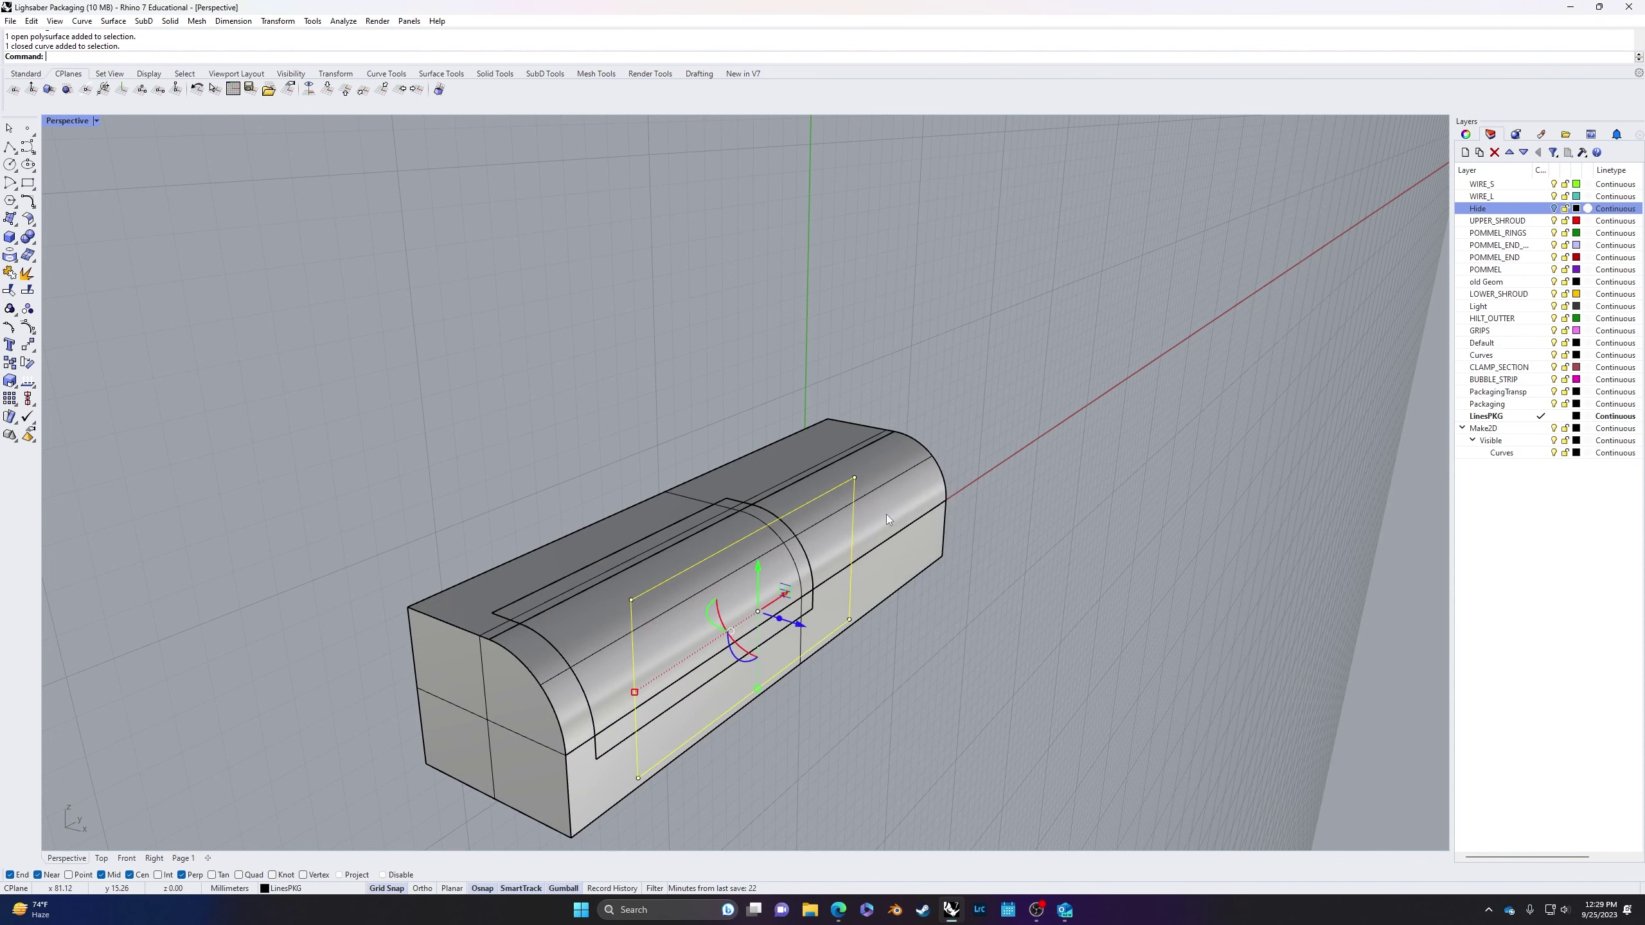
pyautogui.press('Delete')
pyautogui.moveTo(858, 493); pyautogui.dragTo(955, 664, button='right')
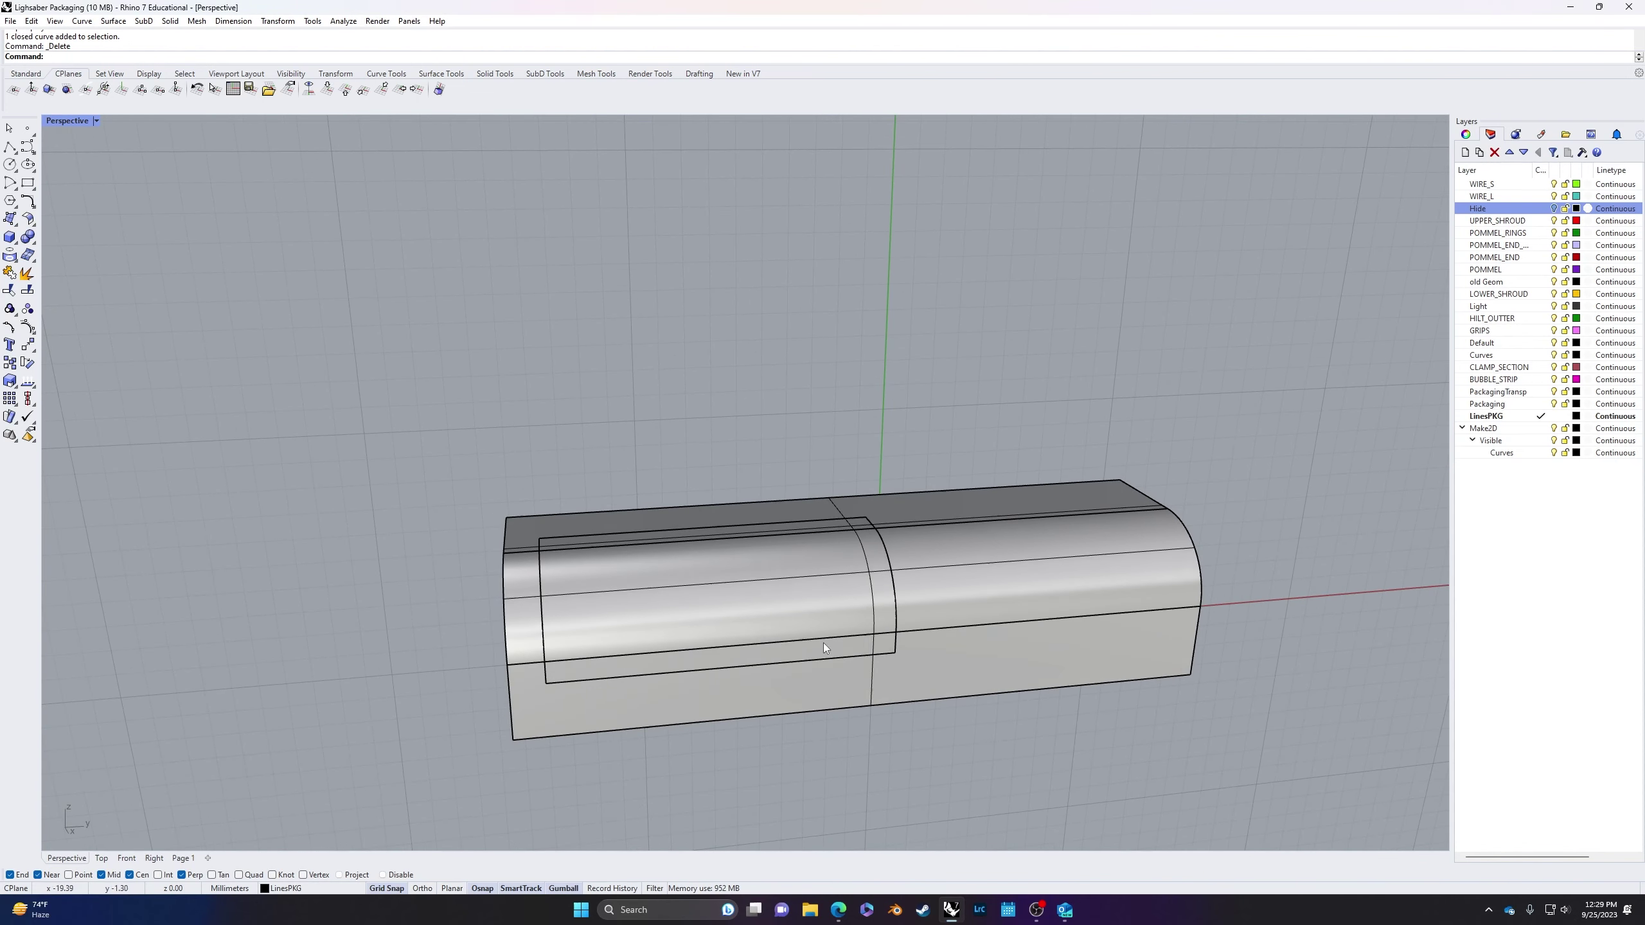
pyautogui.click(824, 643)
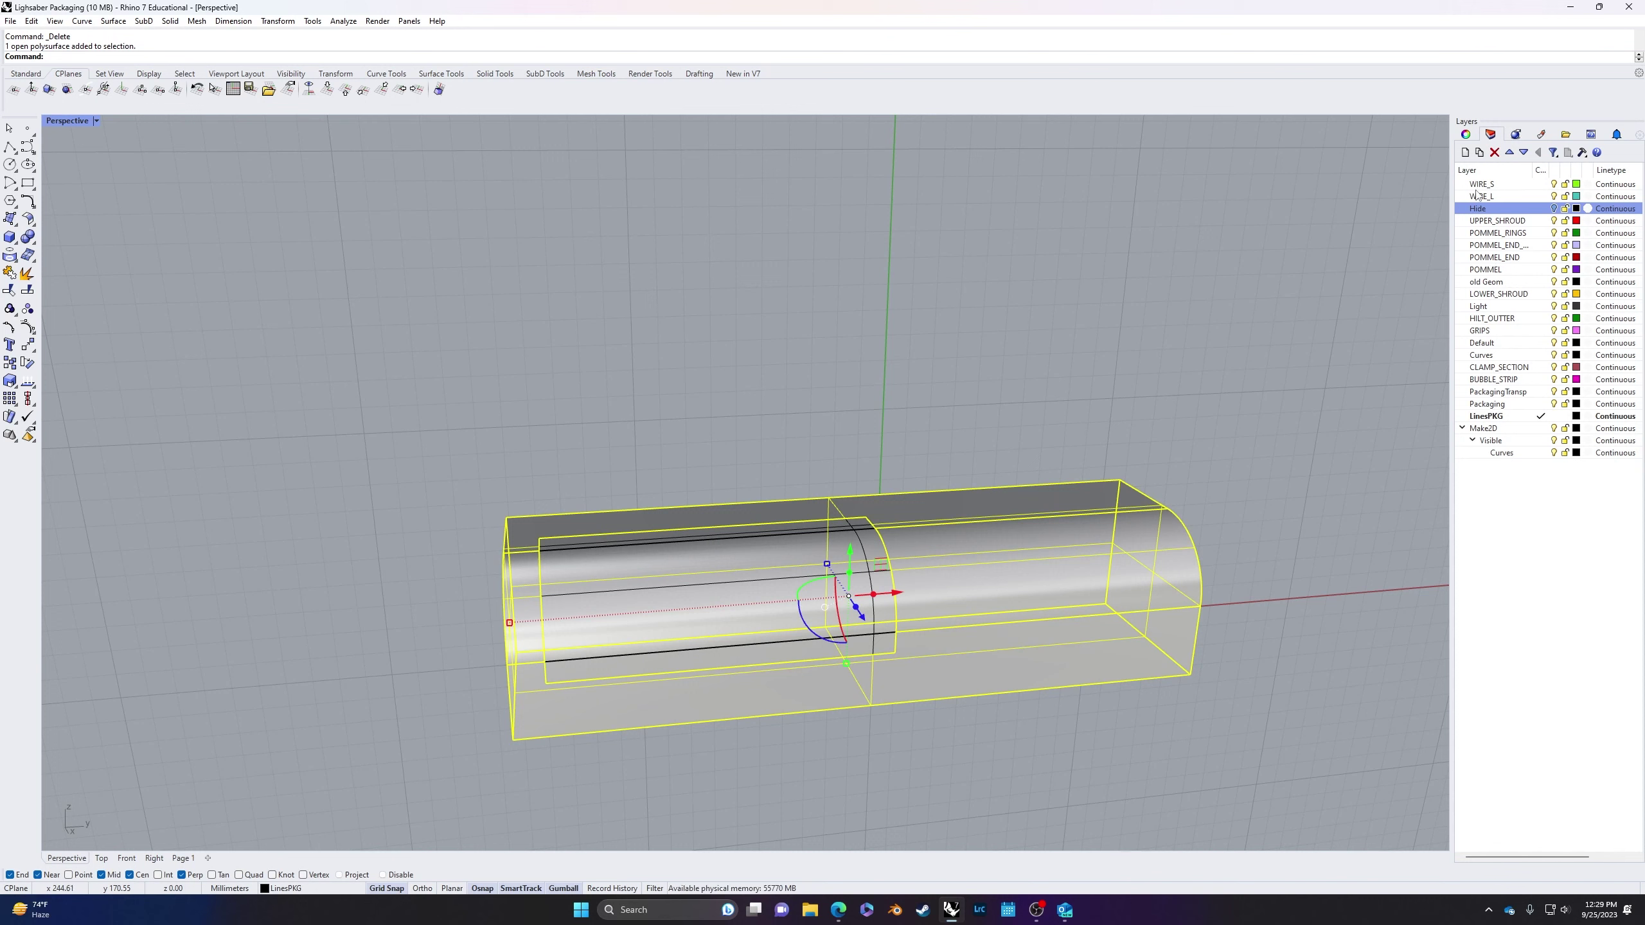
# Step: Create a cyan layer Package and move the packaging body onto it
pyautogui.click(1465, 153)
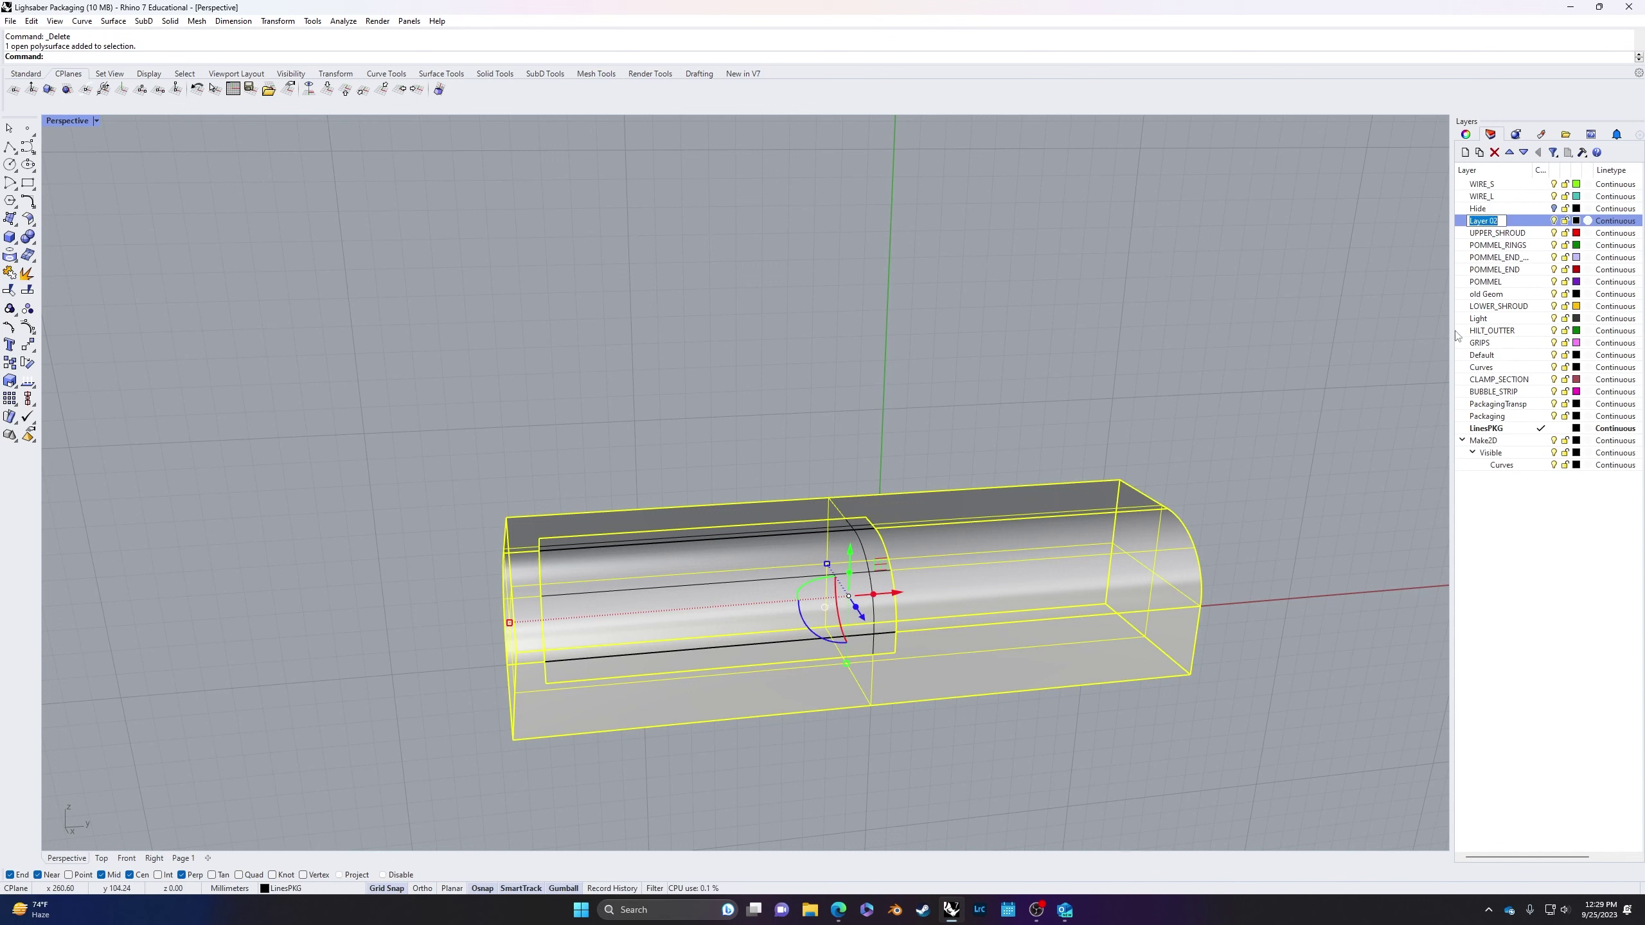
pyautogui.write('Package')
pyautogui.press('Return')
pyautogui.click(1576, 221)
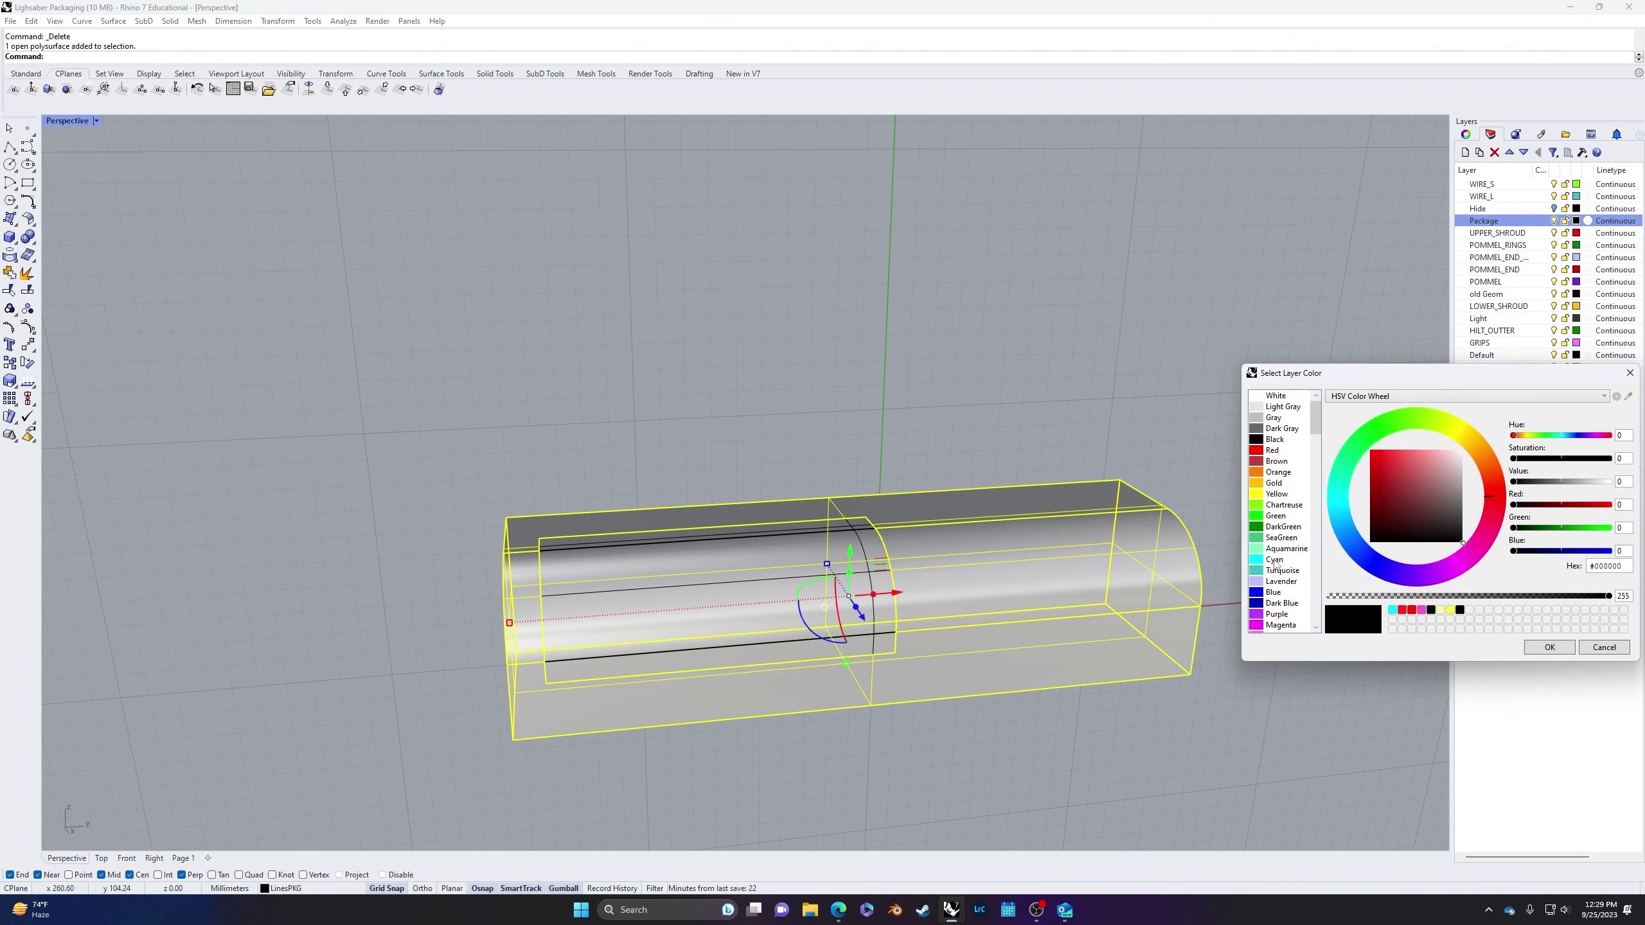
pyautogui.click(1274, 558)
pyautogui.click(1548, 647)
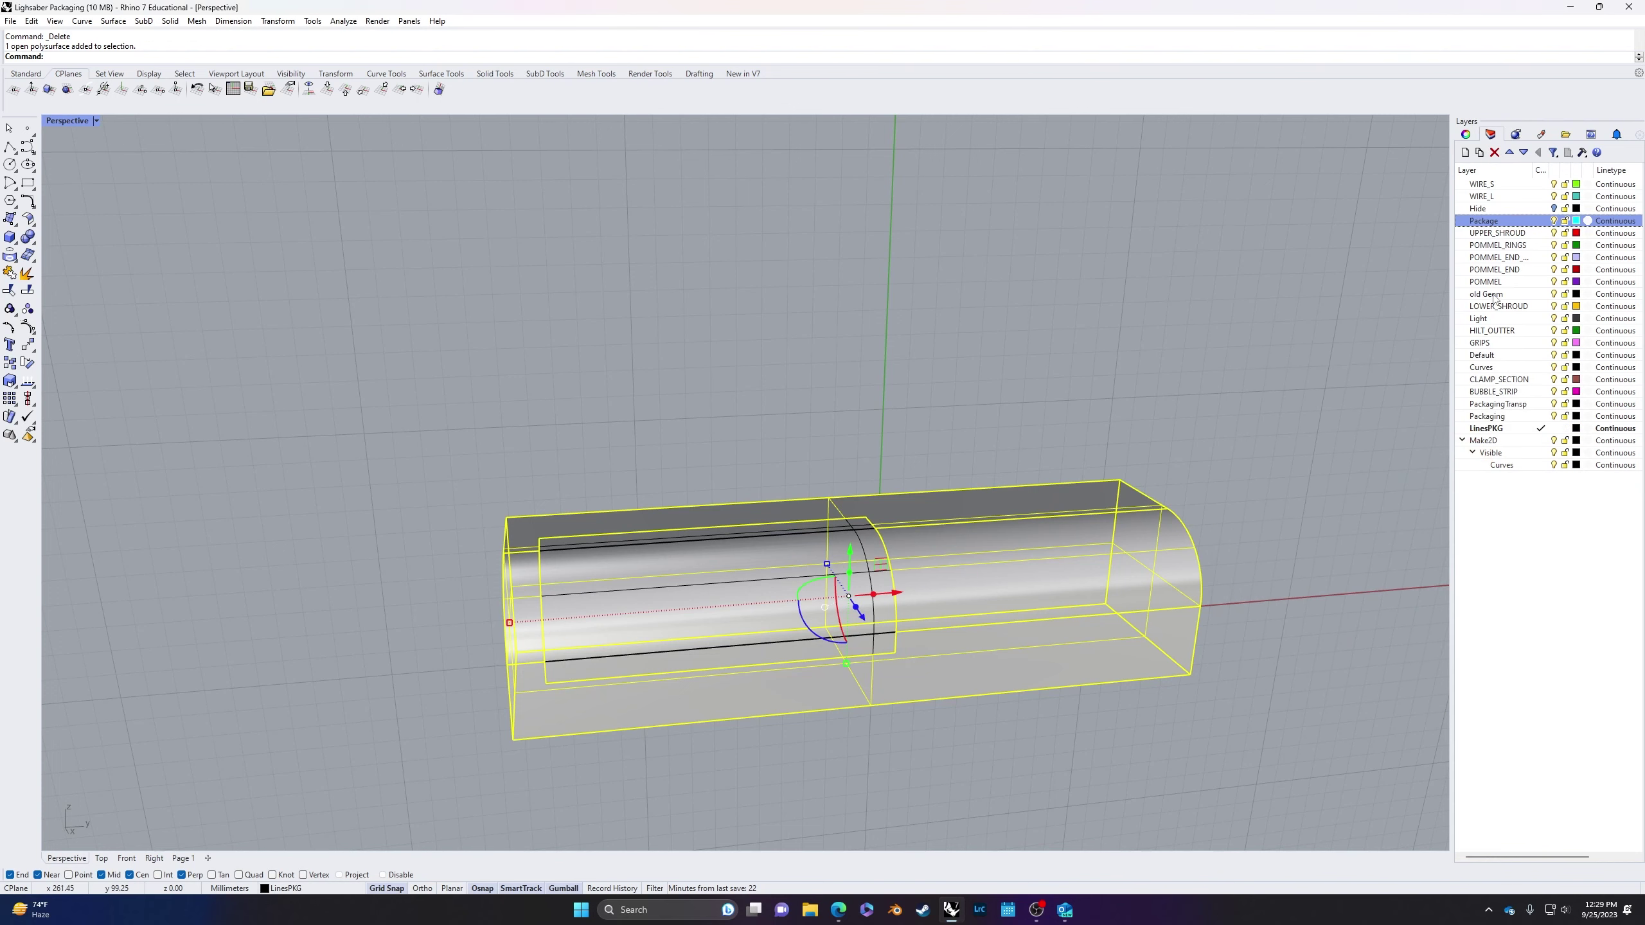
pyautogui.rightClick(1498, 224)
pyautogui.click(1554, 453)
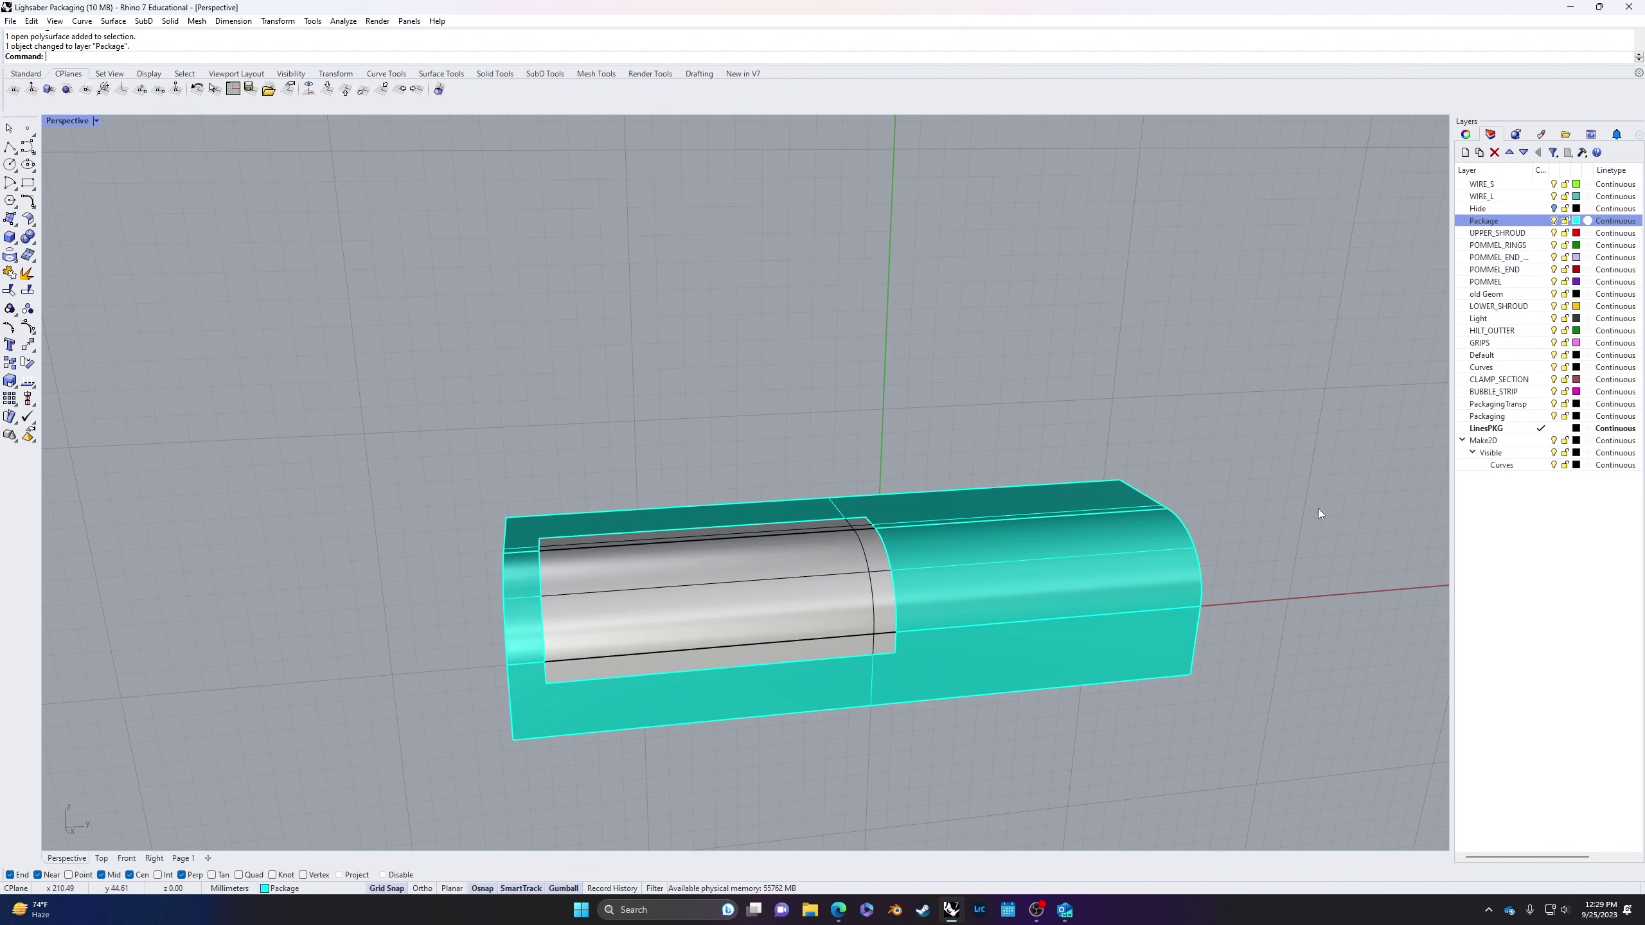
# Step: Create a red layer PackageClear and move the window panel onto it
pyautogui.click(676, 617)
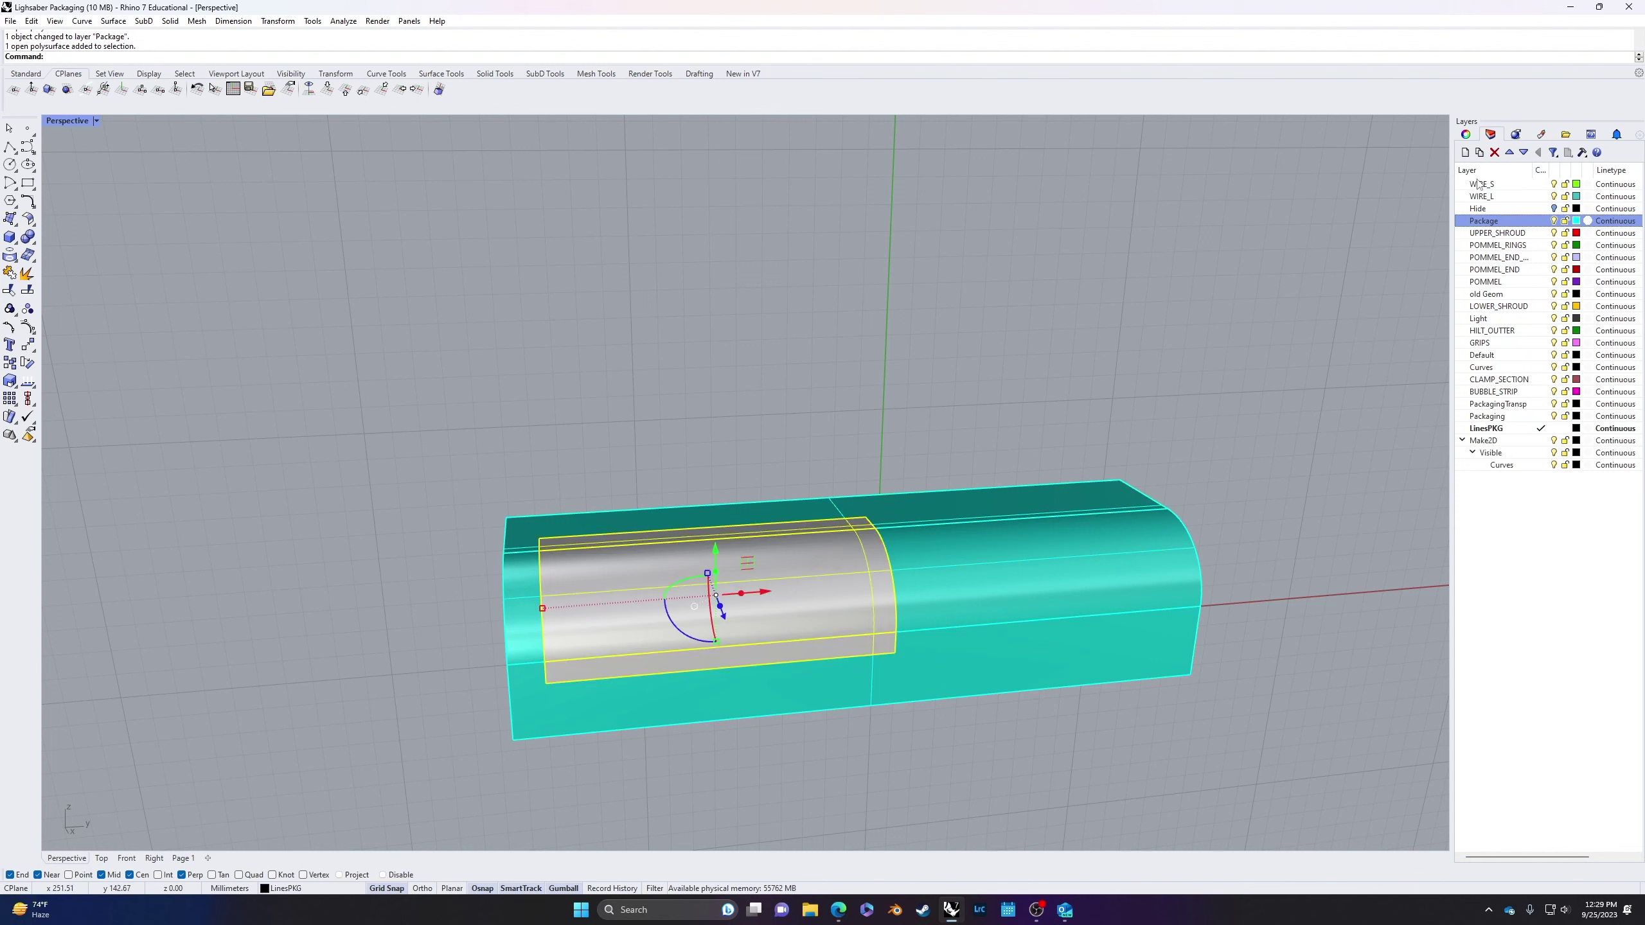
pyautogui.click(1464, 153)
pyautogui.write('P')
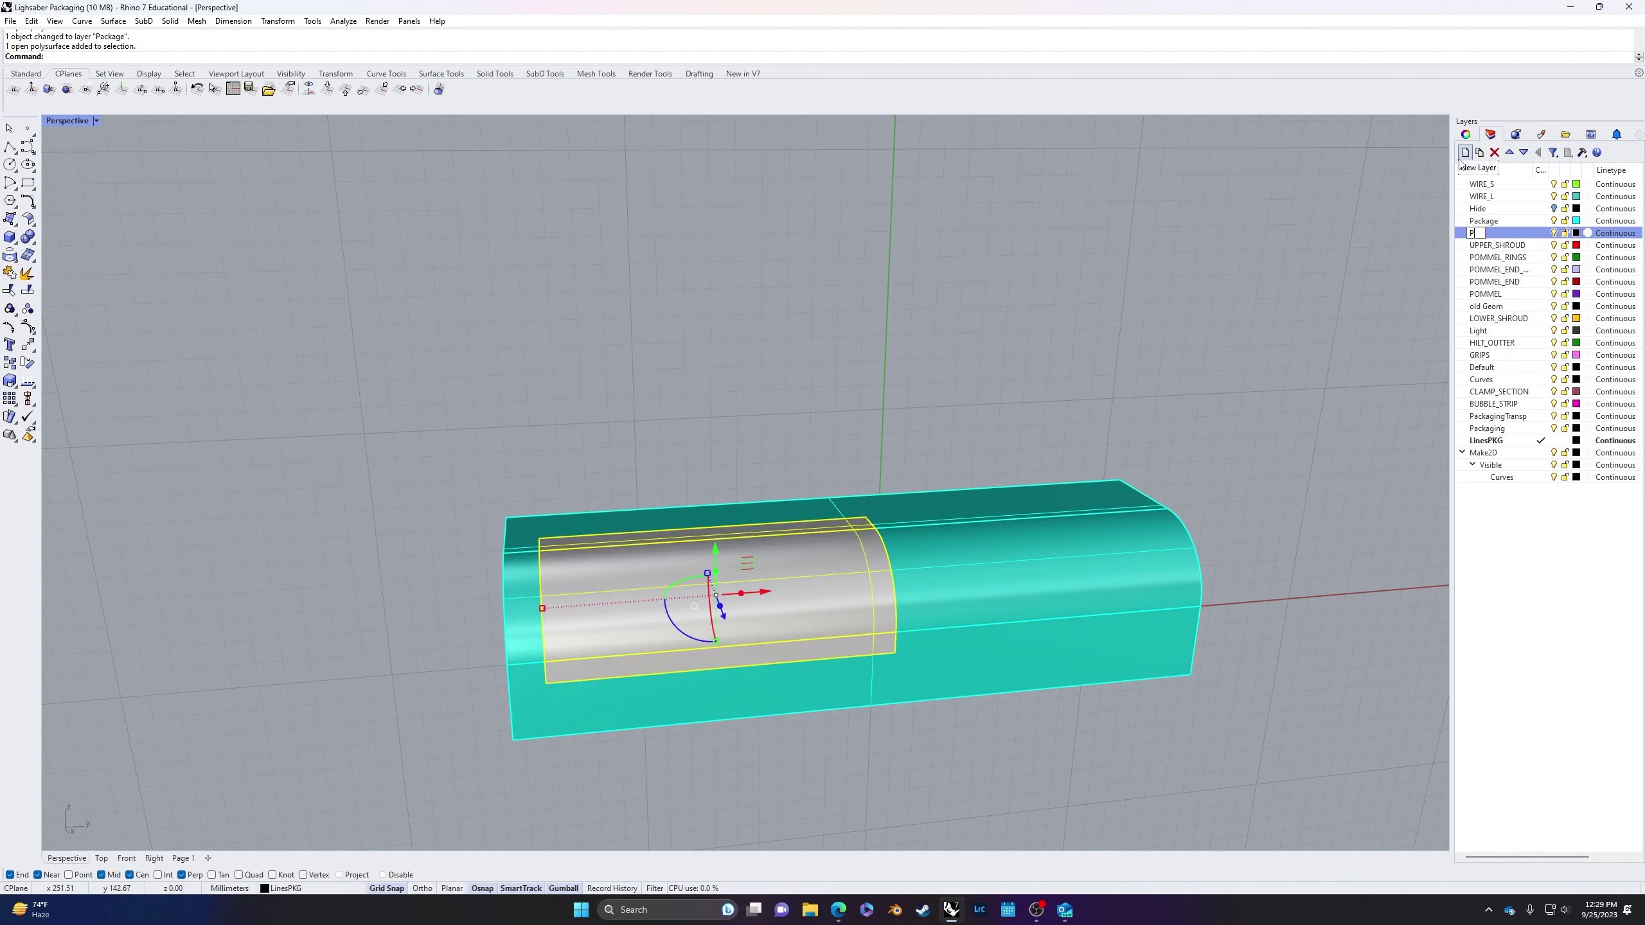
pyautogui.write('ackageClear')
pyautogui.press('Return')
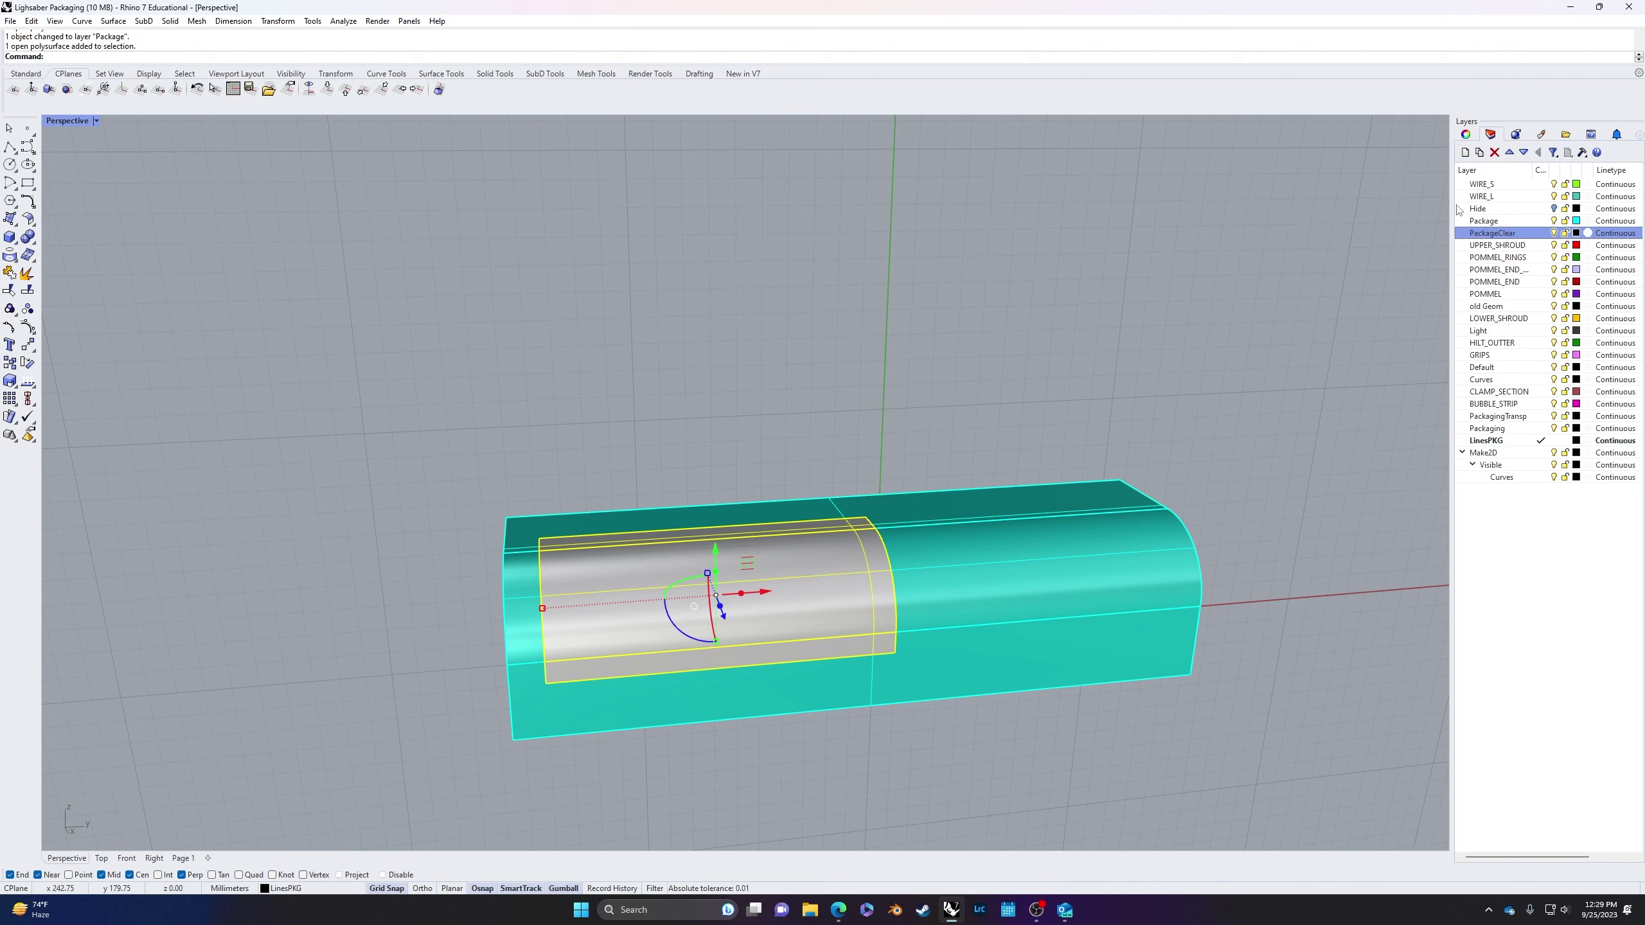
pyautogui.click(1576, 233)
pyautogui.click(1402, 610)
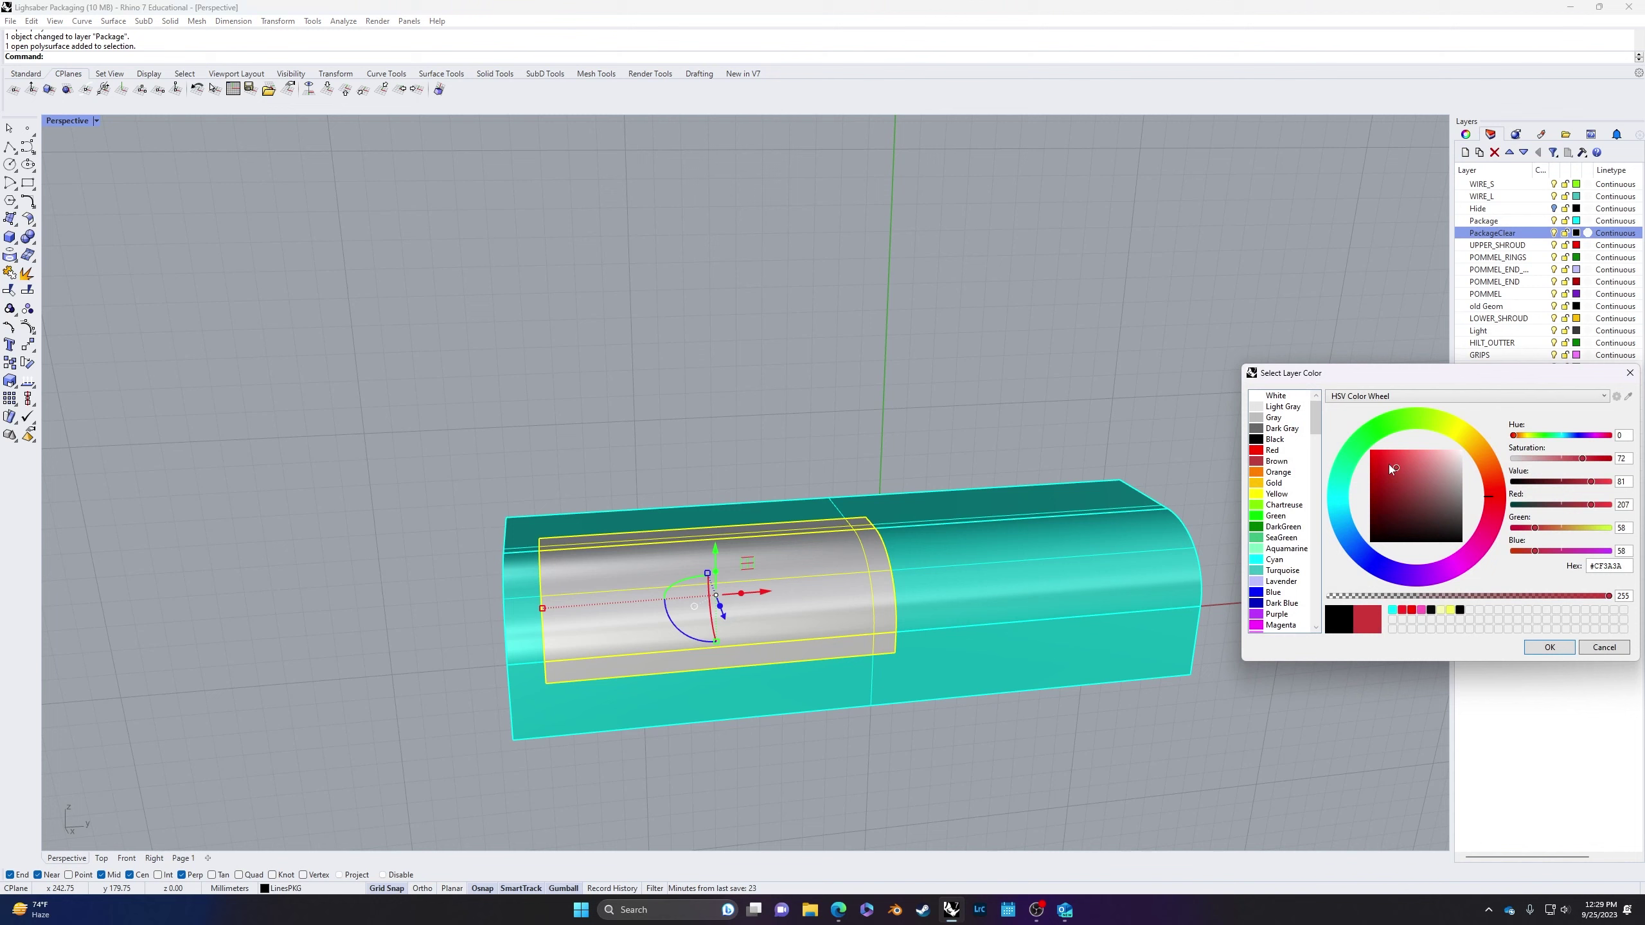
pyautogui.click(1548, 647)
pyautogui.rightClick(1509, 235)
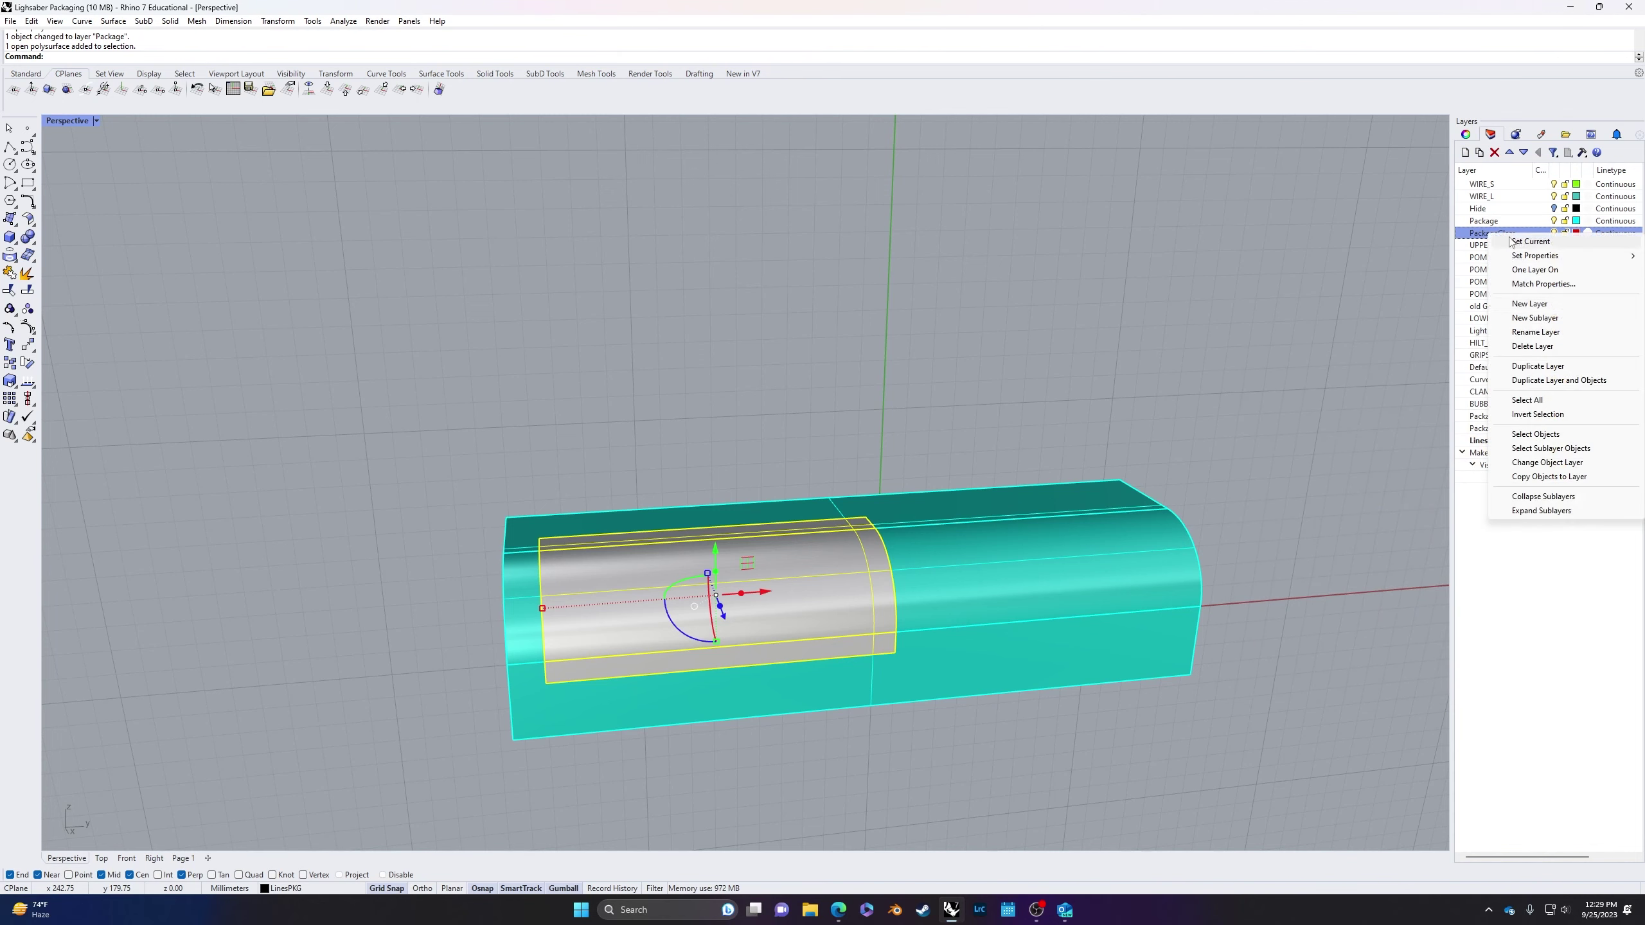
pyautogui.click(1546, 462)
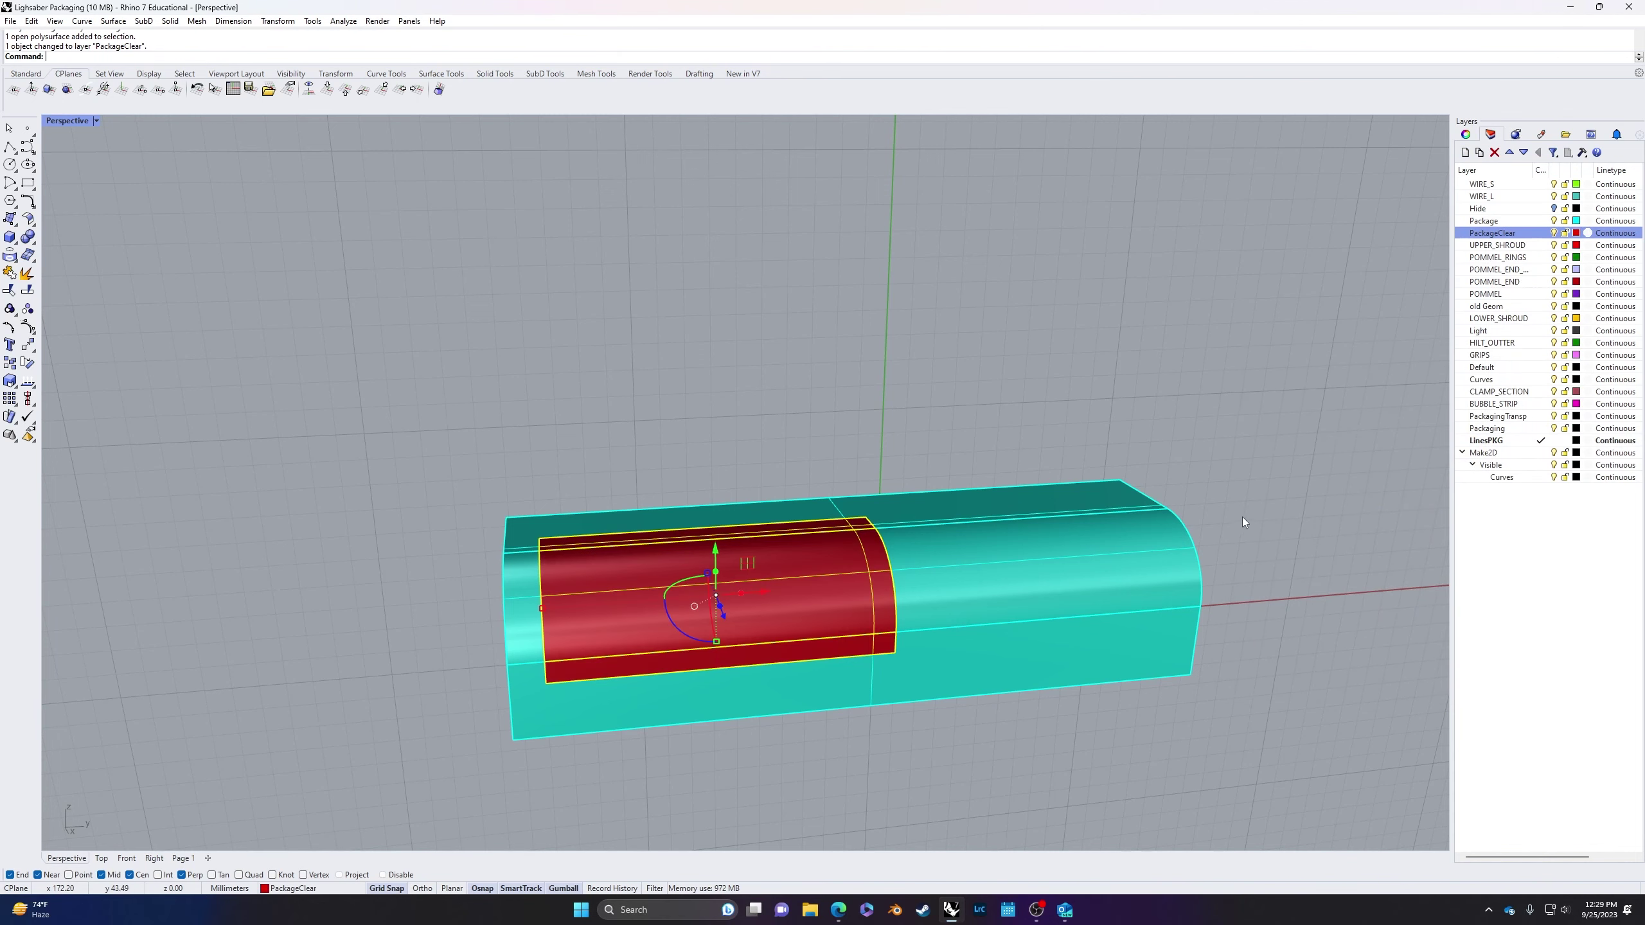
pyautogui.moveTo(956, 541); pyautogui.dragTo(894, 552, button='right')
# Step: Hide the PackageClear layer and set the construction plane to World Top
pyautogui.click(674, 580)
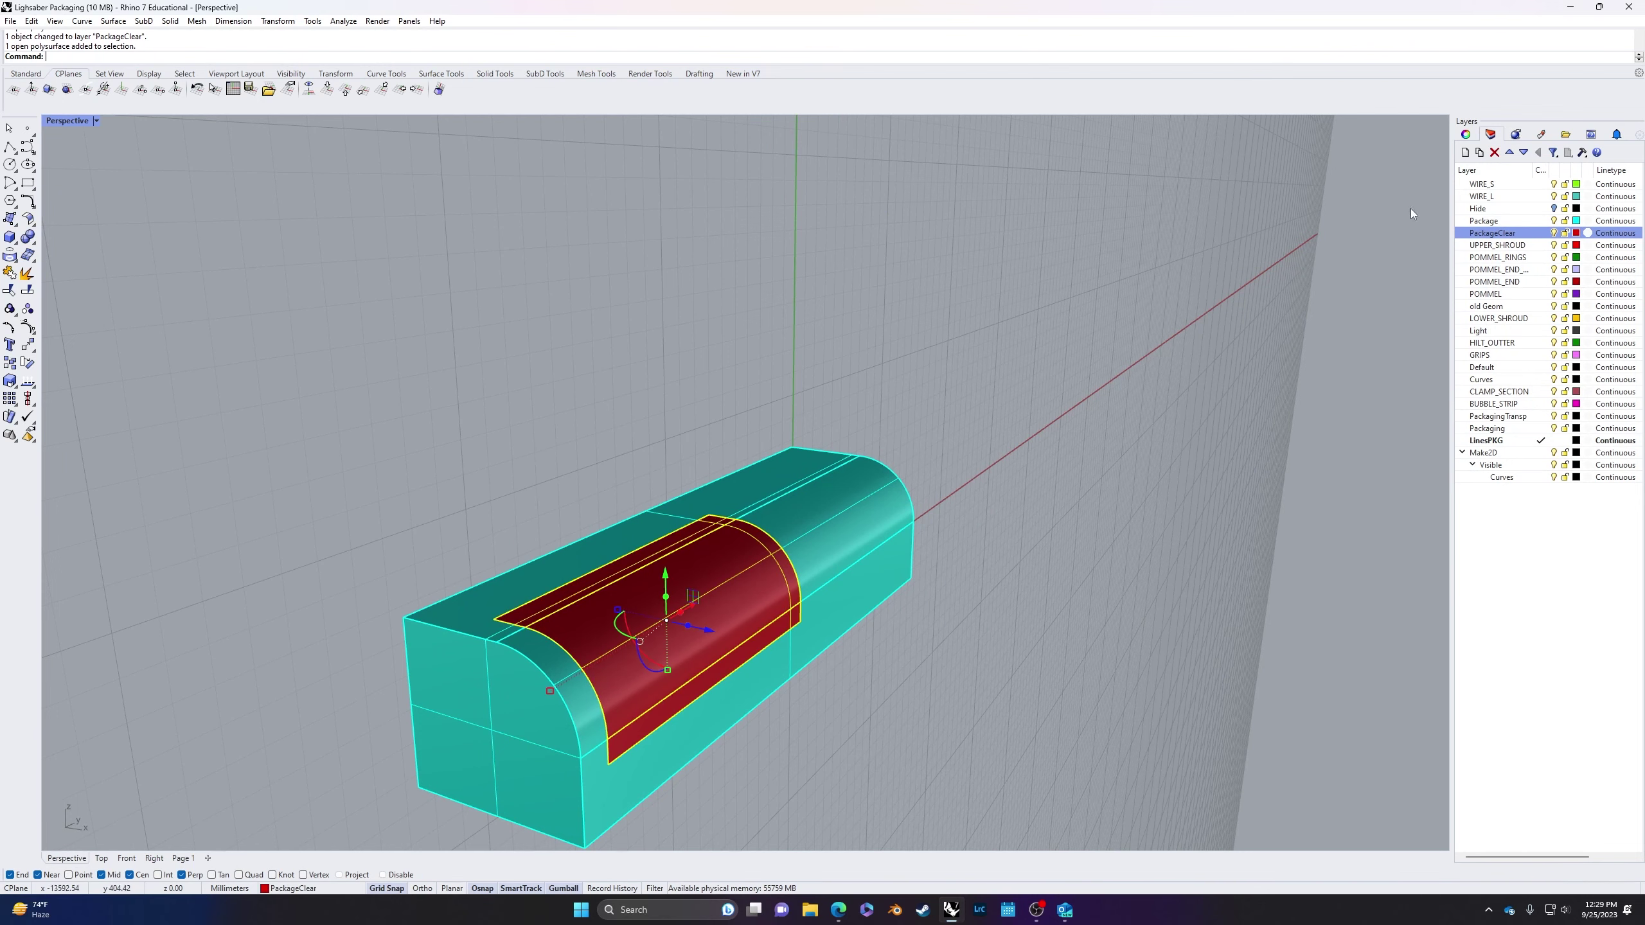
pyautogui.click(1554, 233)
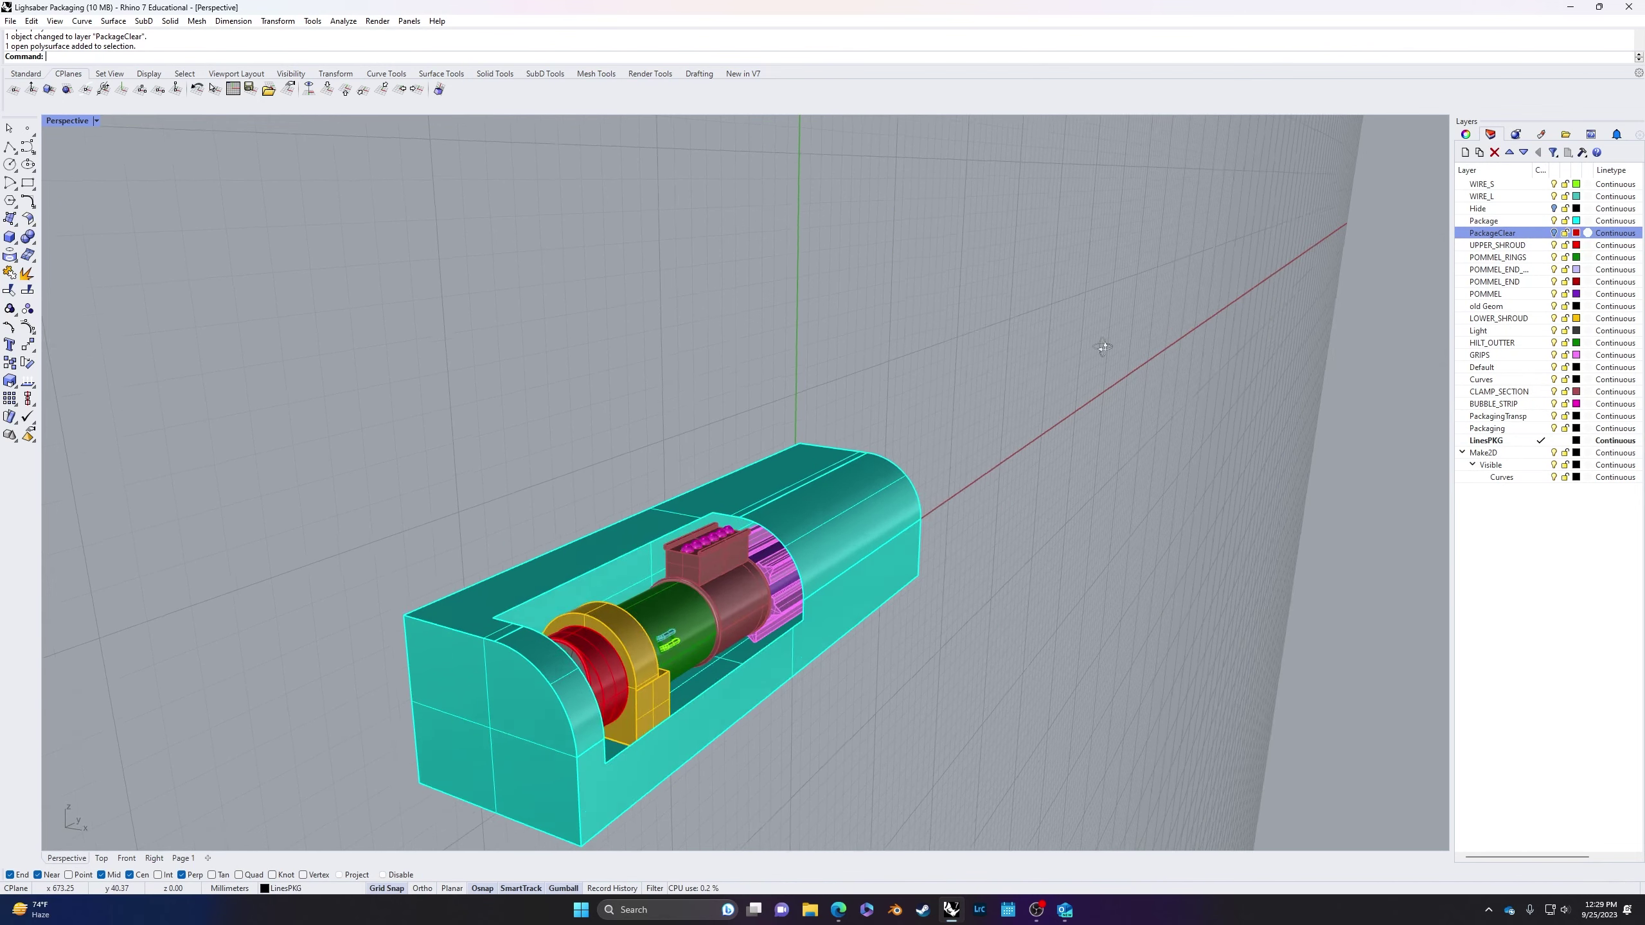
pyautogui.moveTo(1101, 389); pyautogui.dragTo(992, 467, button='right')
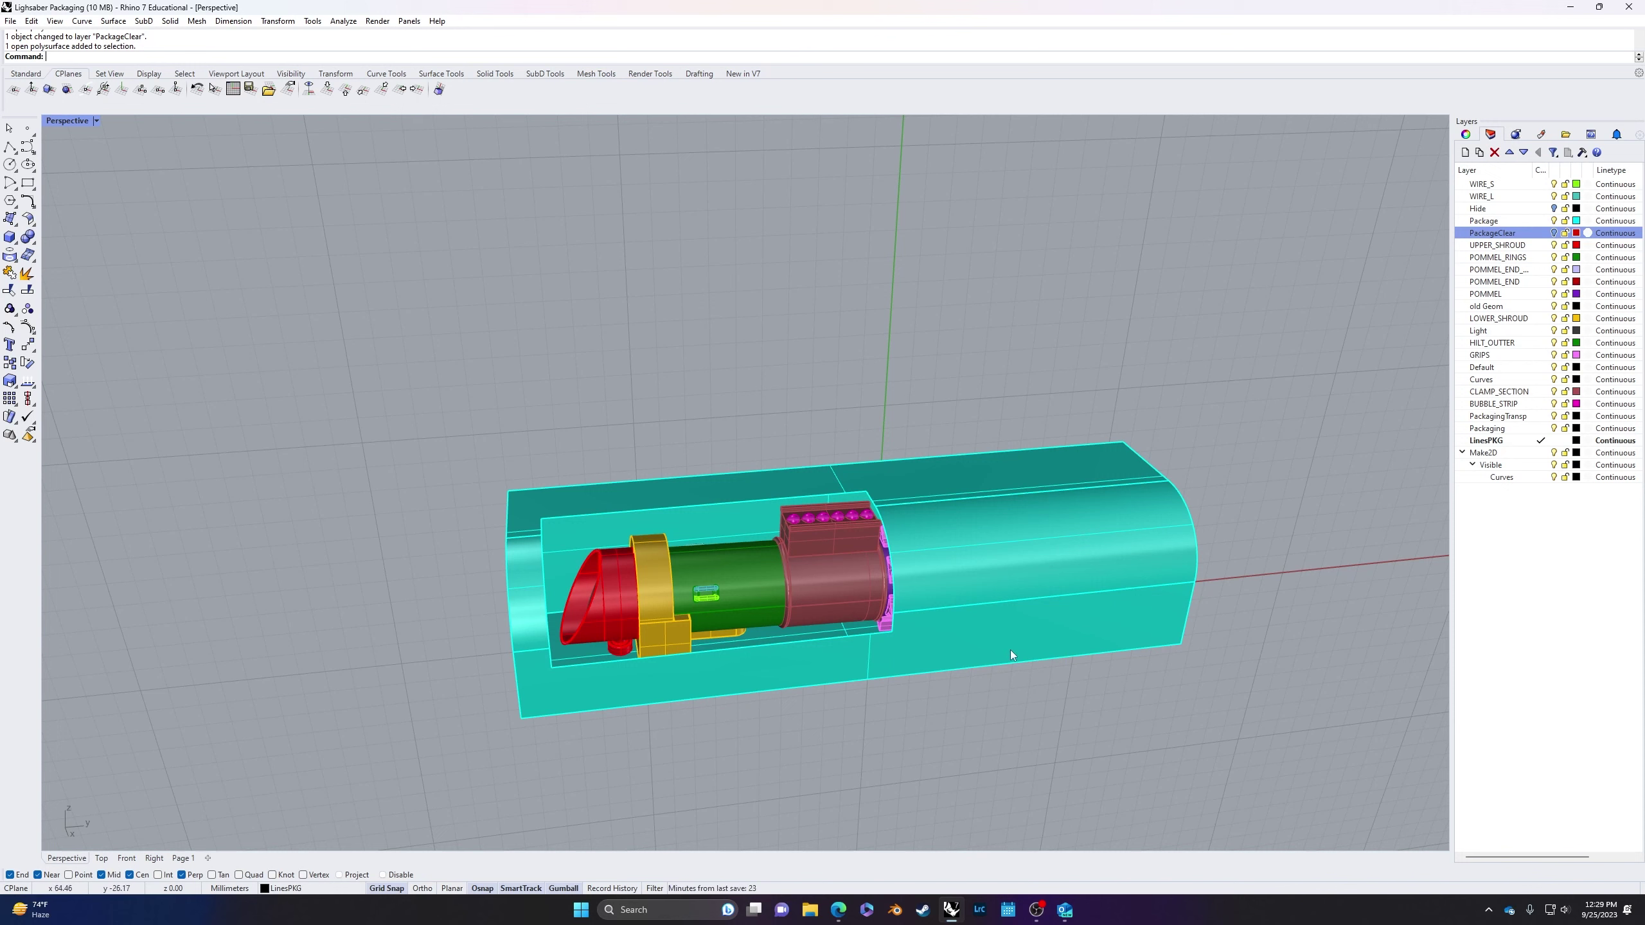
pyautogui.moveTo(1136, 550); pyautogui.dragTo(976, 665, button='right')
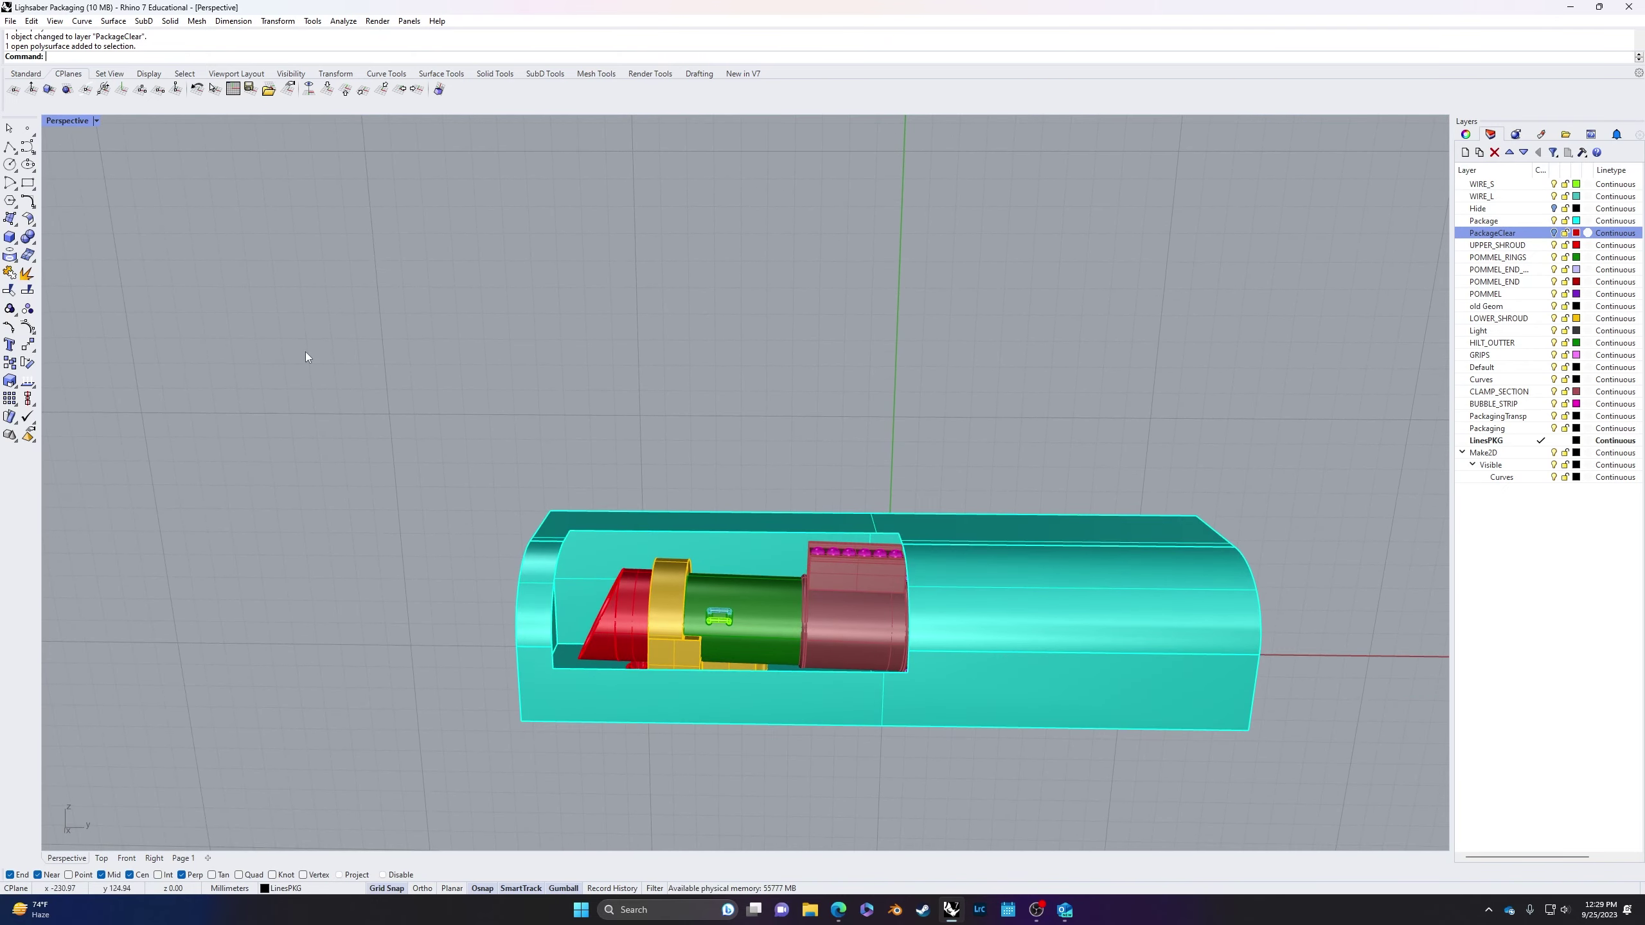
pyautogui.click(327, 91)
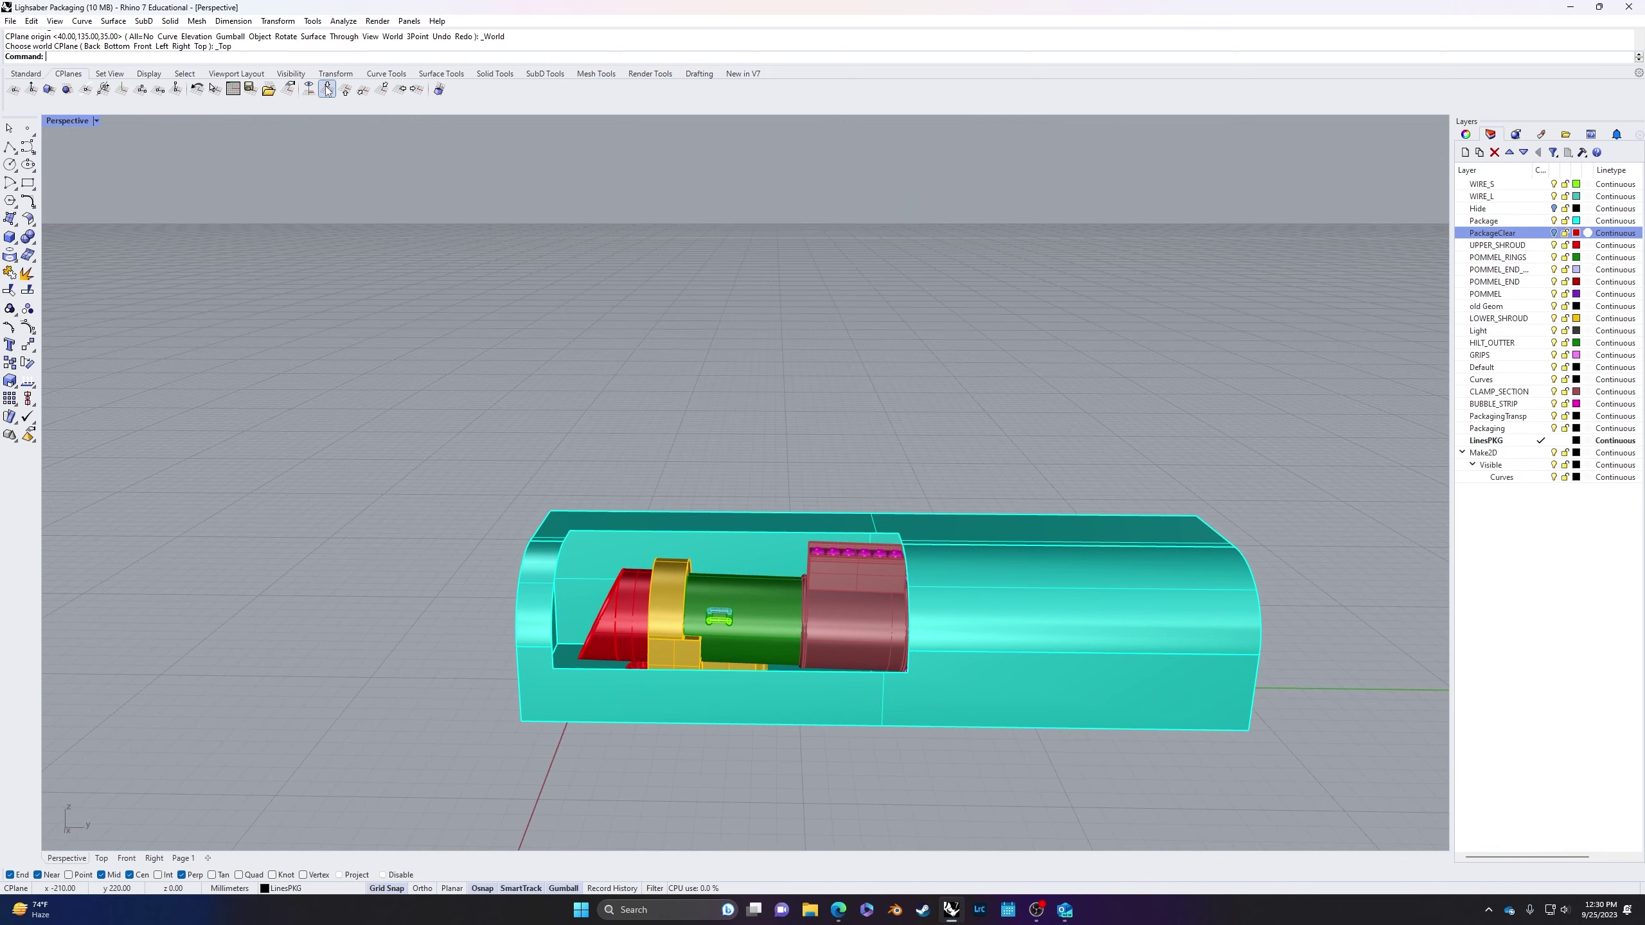
pyautogui.moveTo(437, 414); pyautogui.dragTo(391, 421, button='right')
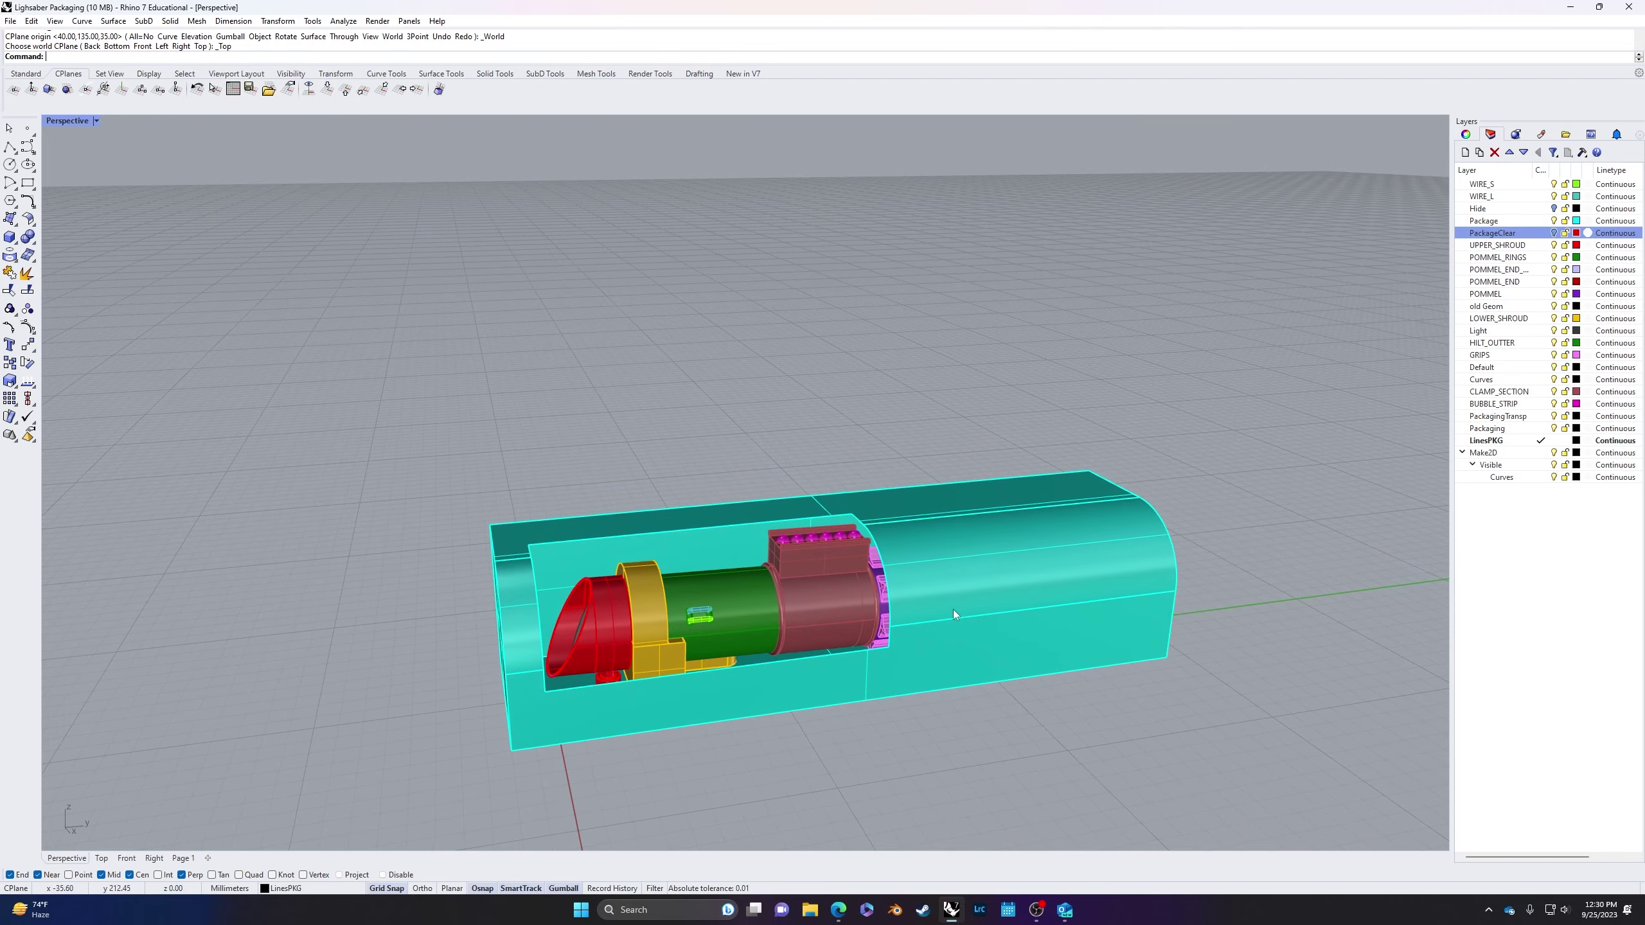
pyautogui.moveTo(1034, 730); pyautogui.dragTo(694, 696, button='right')
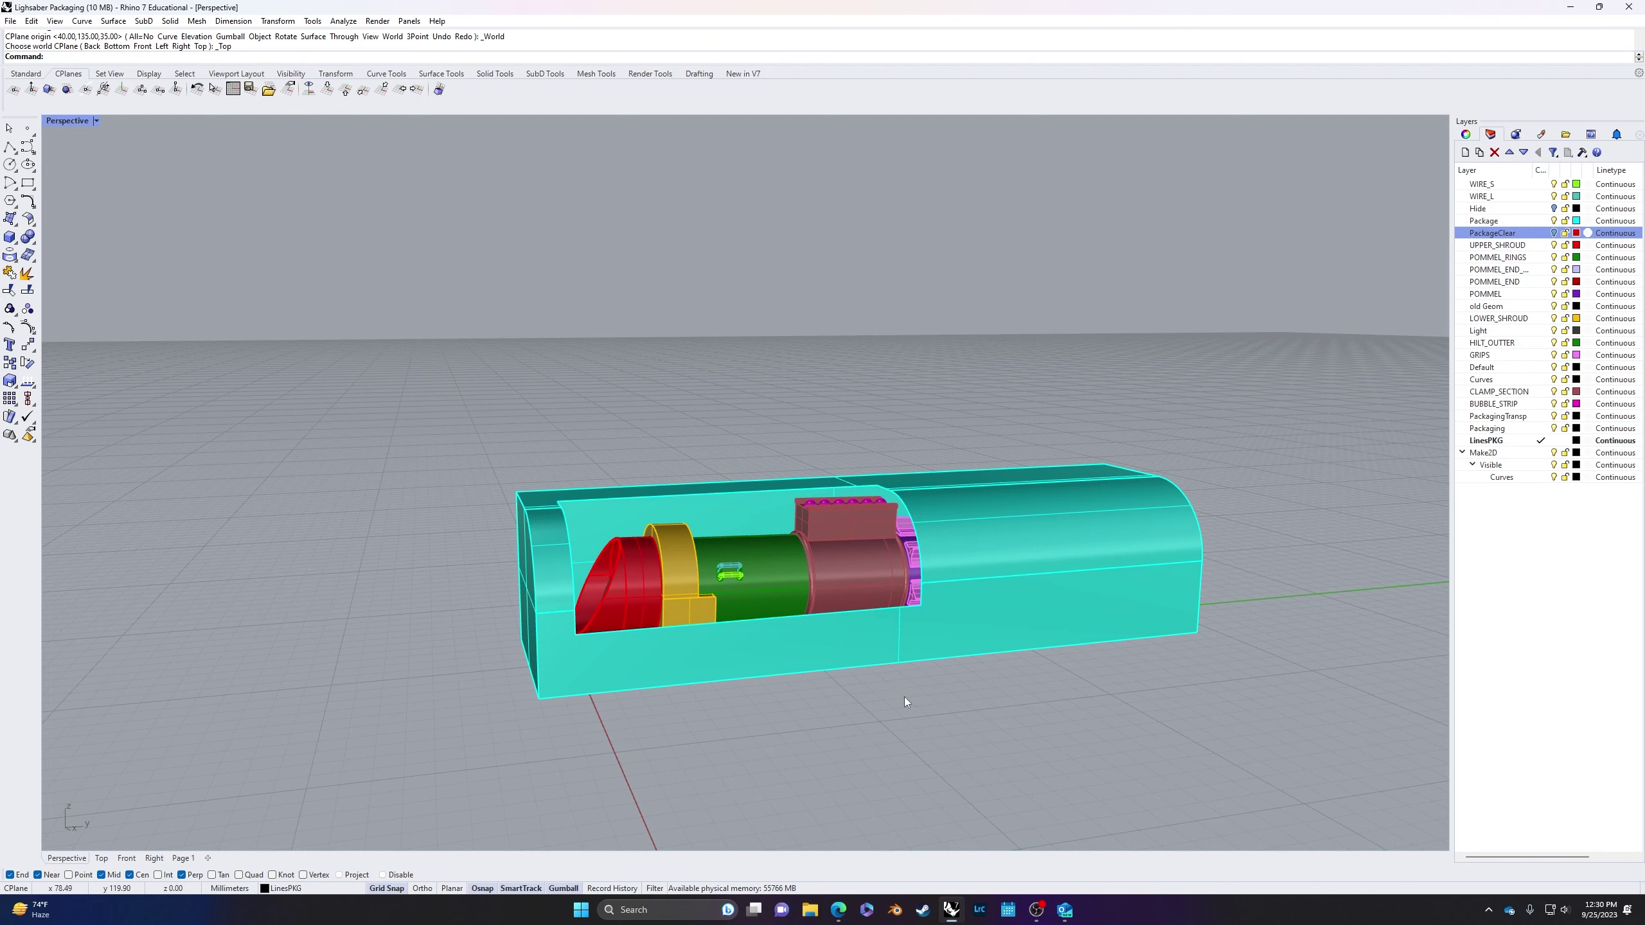
# Step: Unroll the packaging box polysurface into a flat net with UnrollSrf
pyautogui.keyDown('shift'); pyautogui.moveTo(904, 697); pyautogui.dragTo(933, 649, button='right'); pyautogui.keyUp('shift')
pyautogui.click(976, 587)
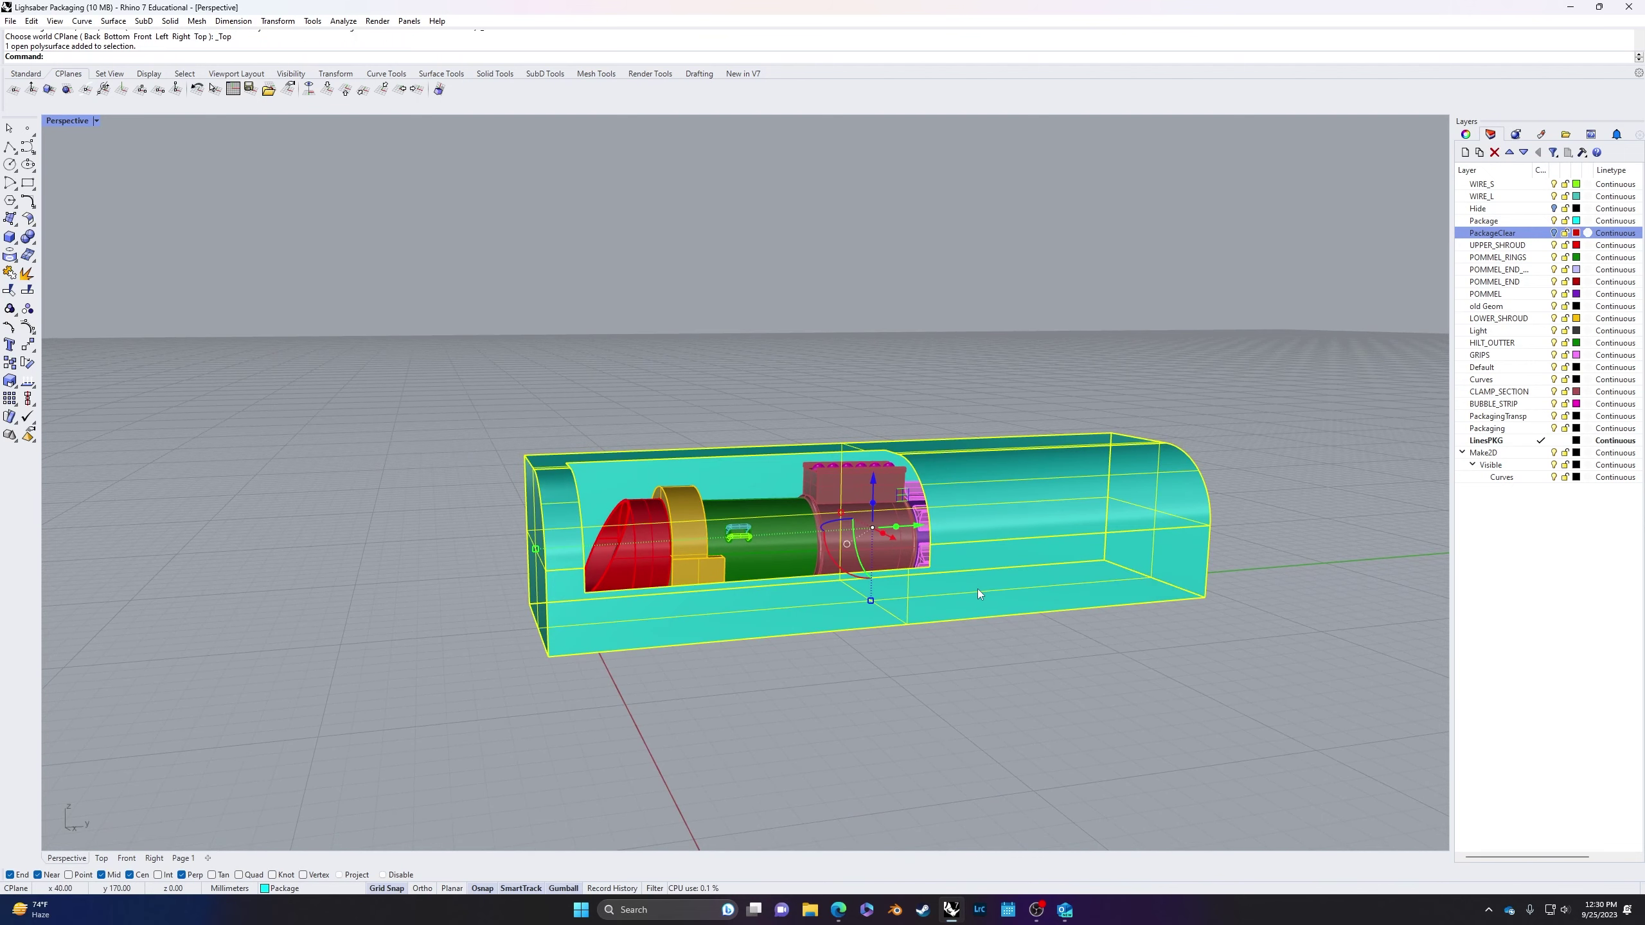
pyautogui.write('UnrollSrf')
pyautogui.press('Return')
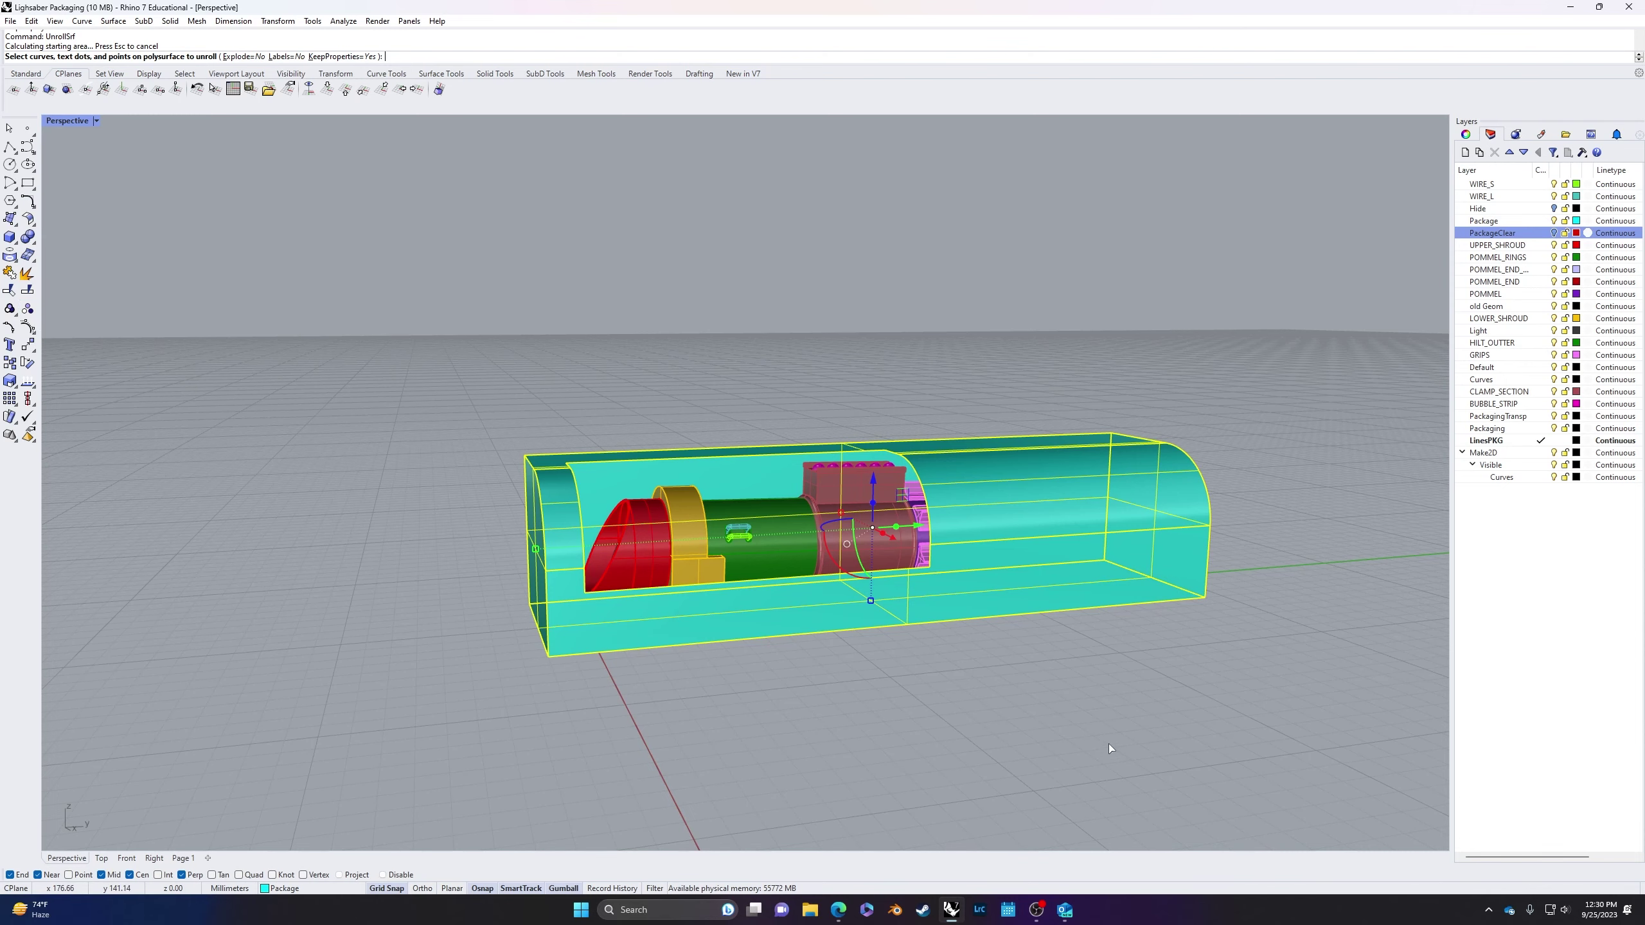
pyautogui.press('Return')
# Step: Move the unrolled net along X away from the hilt
pyautogui.scroll(-3, 967, 717)
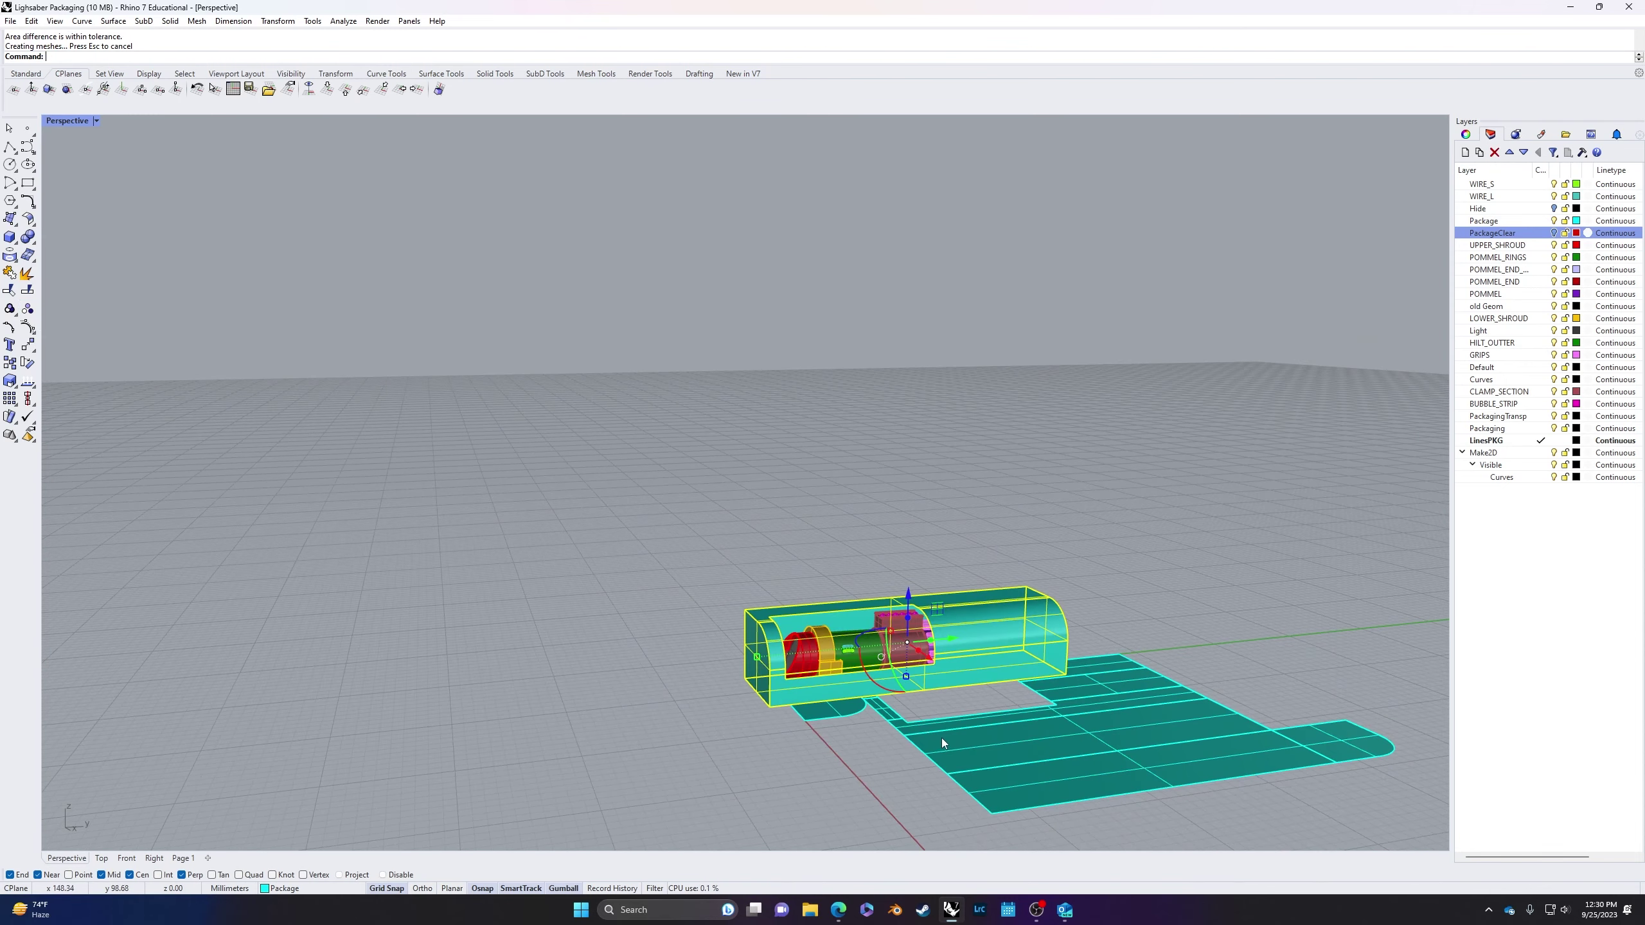
pyautogui.moveTo(940, 738); pyautogui.dragTo(990, 593, button='right')
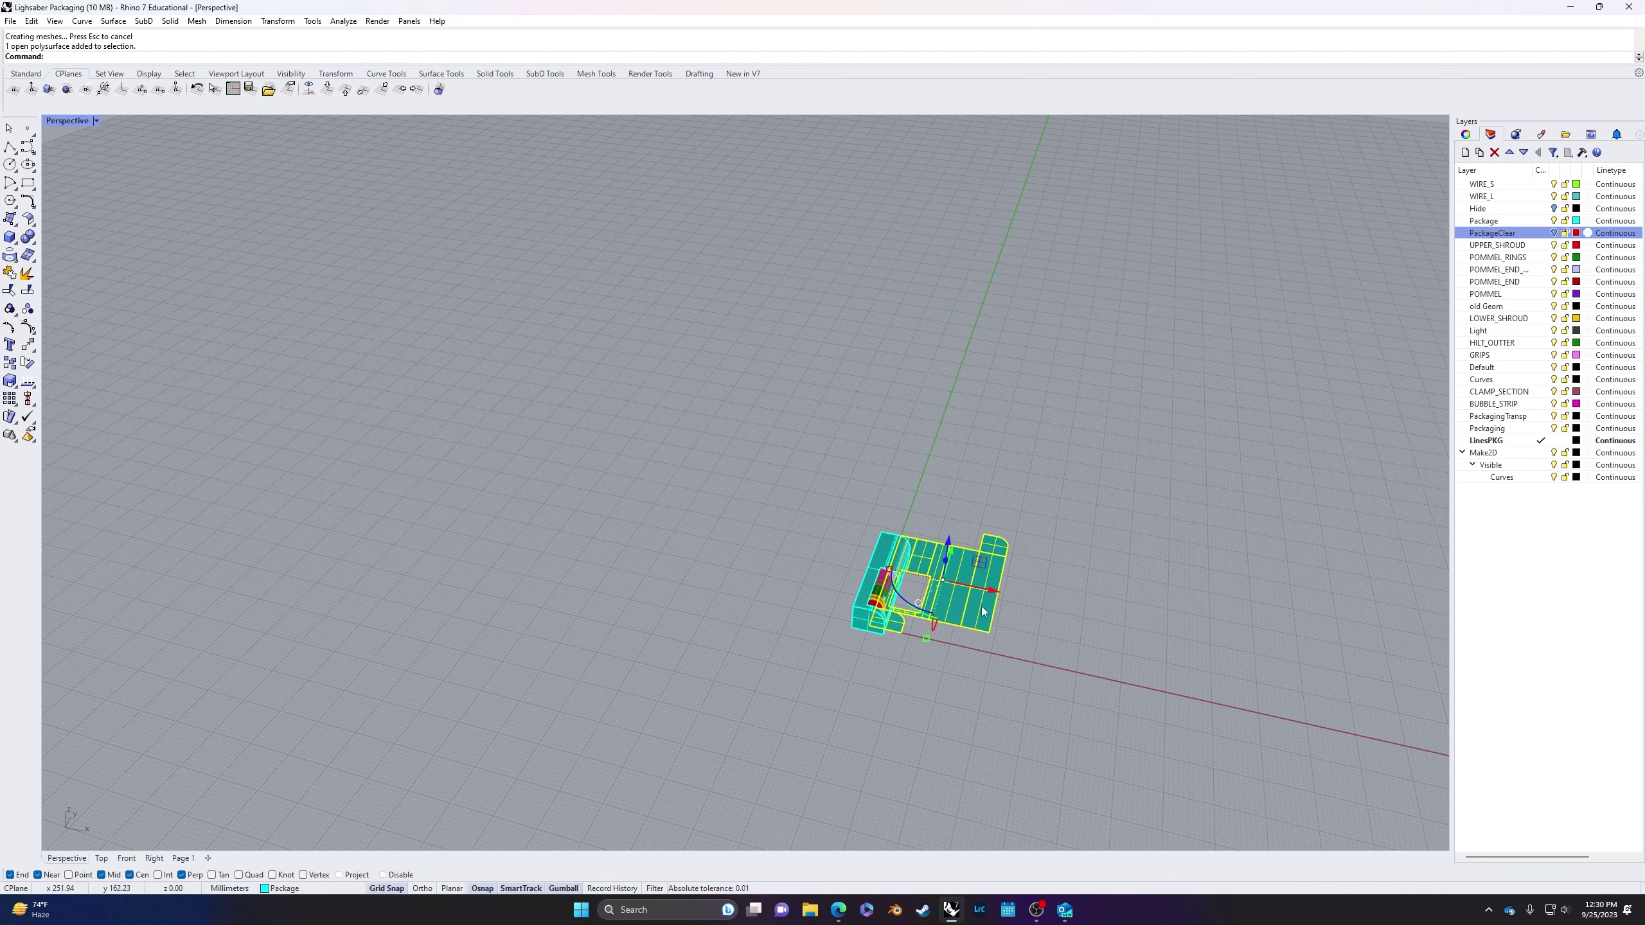
pyautogui.moveTo(990, 593); pyautogui.dragTo(1101, 619)
pyautogui.click(956, 715)
pyautogui.moveTo(956, 715); pyautogui.dragTo(1127, 654, button='right')
pyautogui.scroll(5, 1018, 582)
pyautogui.keyDown('shift'); pyautogui.moveTo(1018, 581); pyautogui.dragTo(1080, 601, button='right'); pyautogui.keyUp('shift')
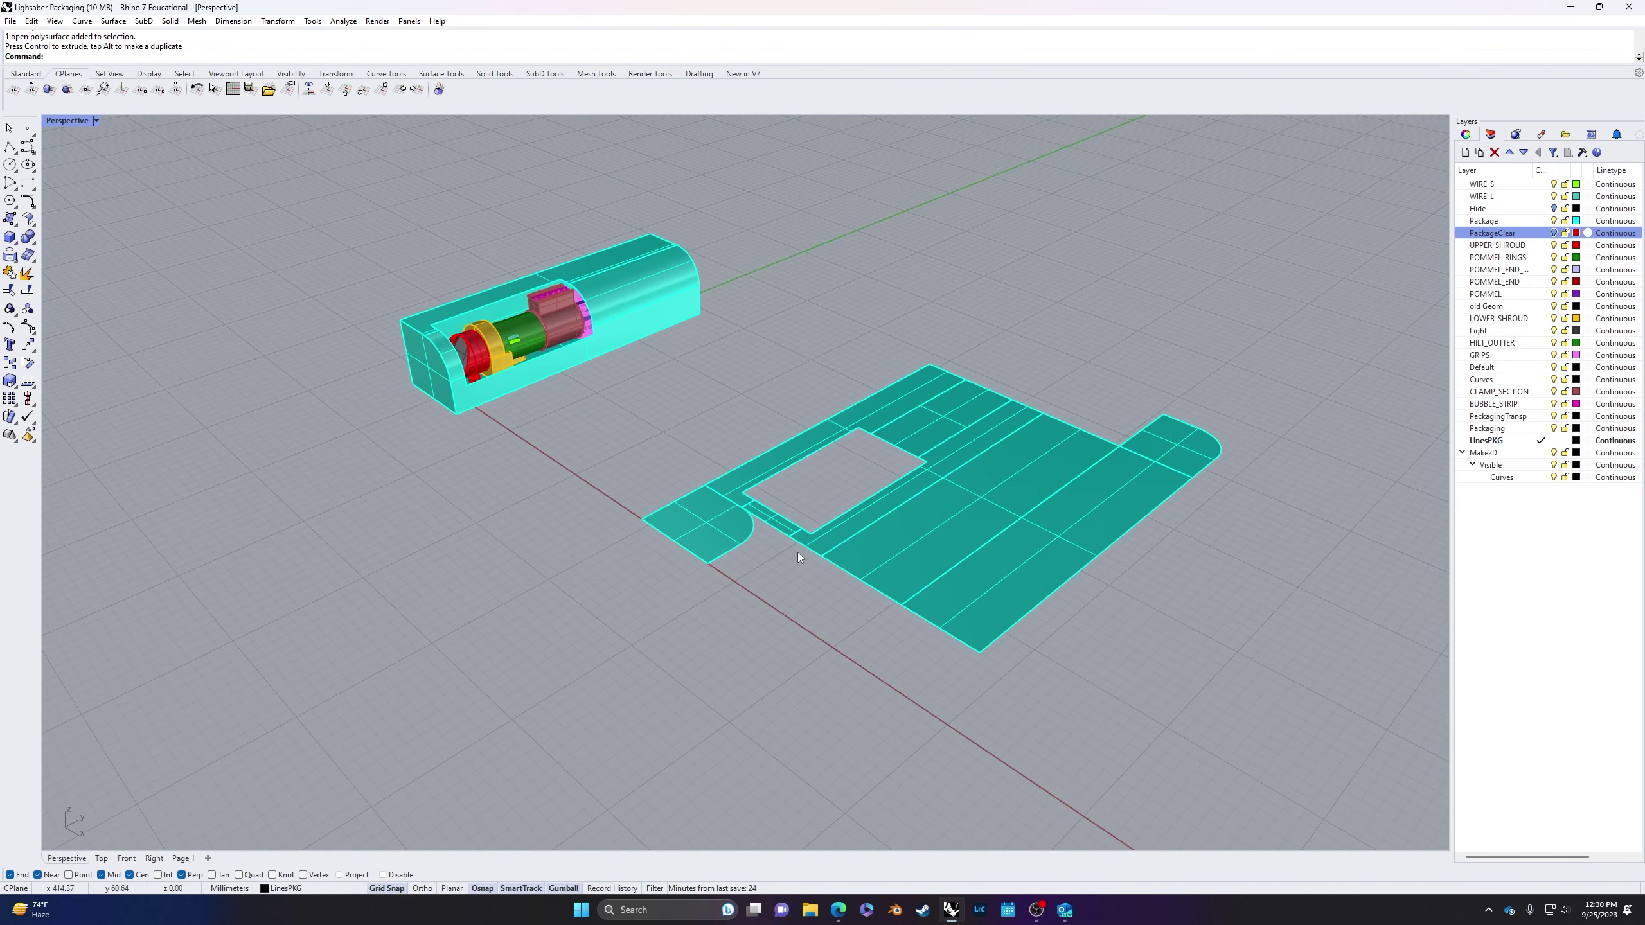
pyautogui.scroll(2, 732, 560)
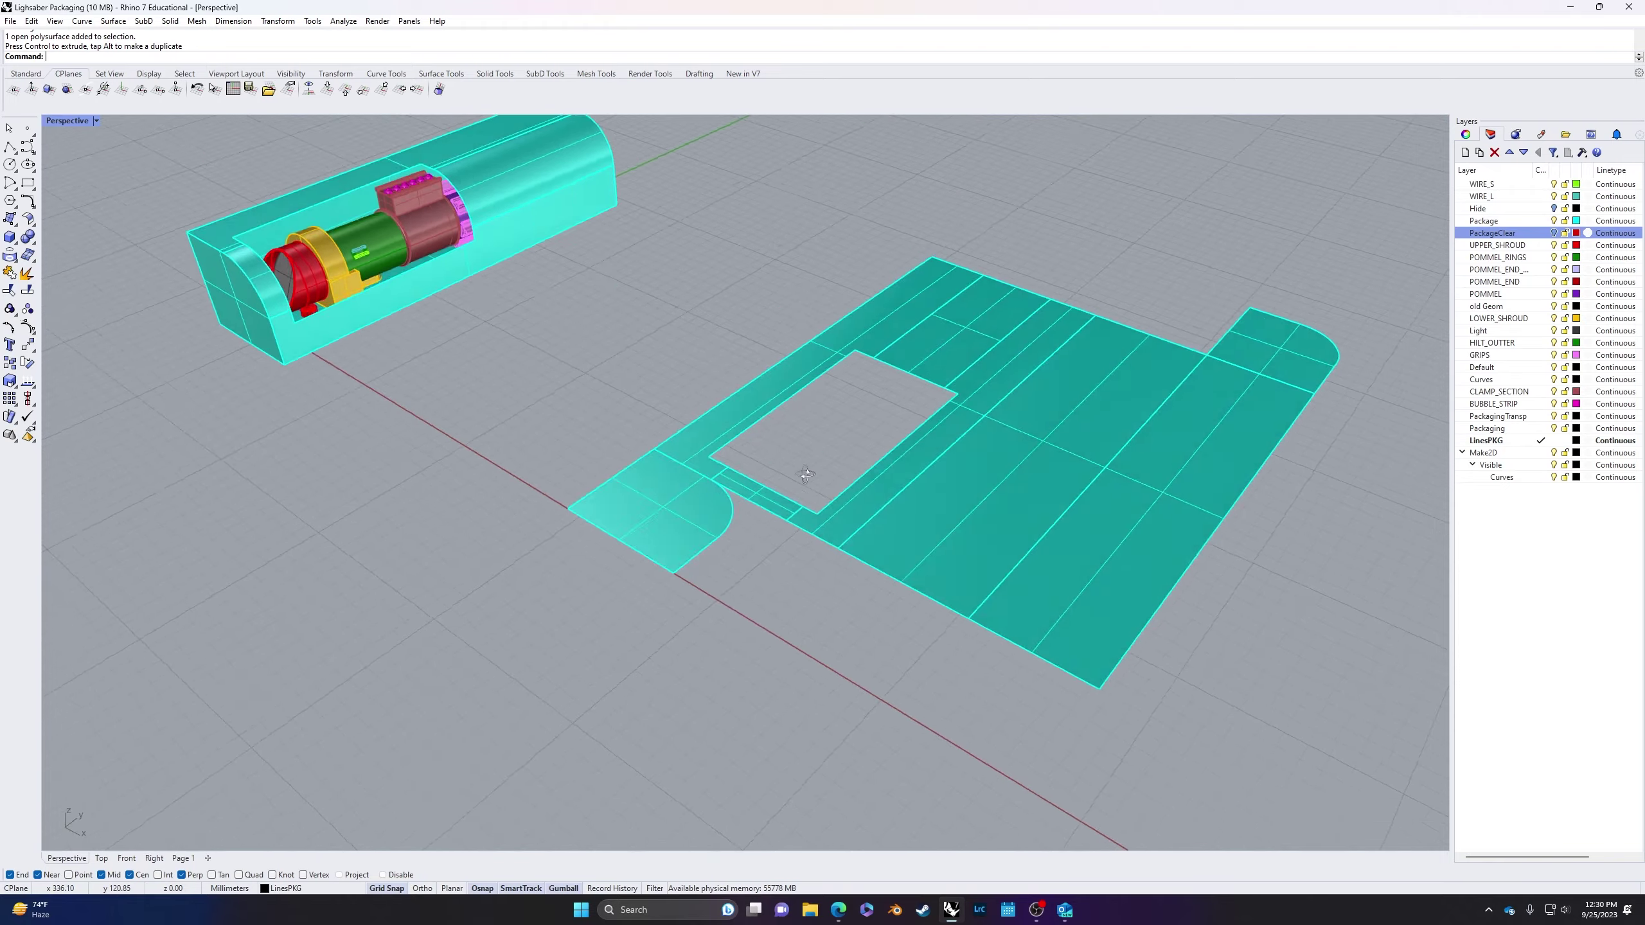
pyautogui.moveTo(663, 460); pyautogui.dragTo(870, 462, button='right')
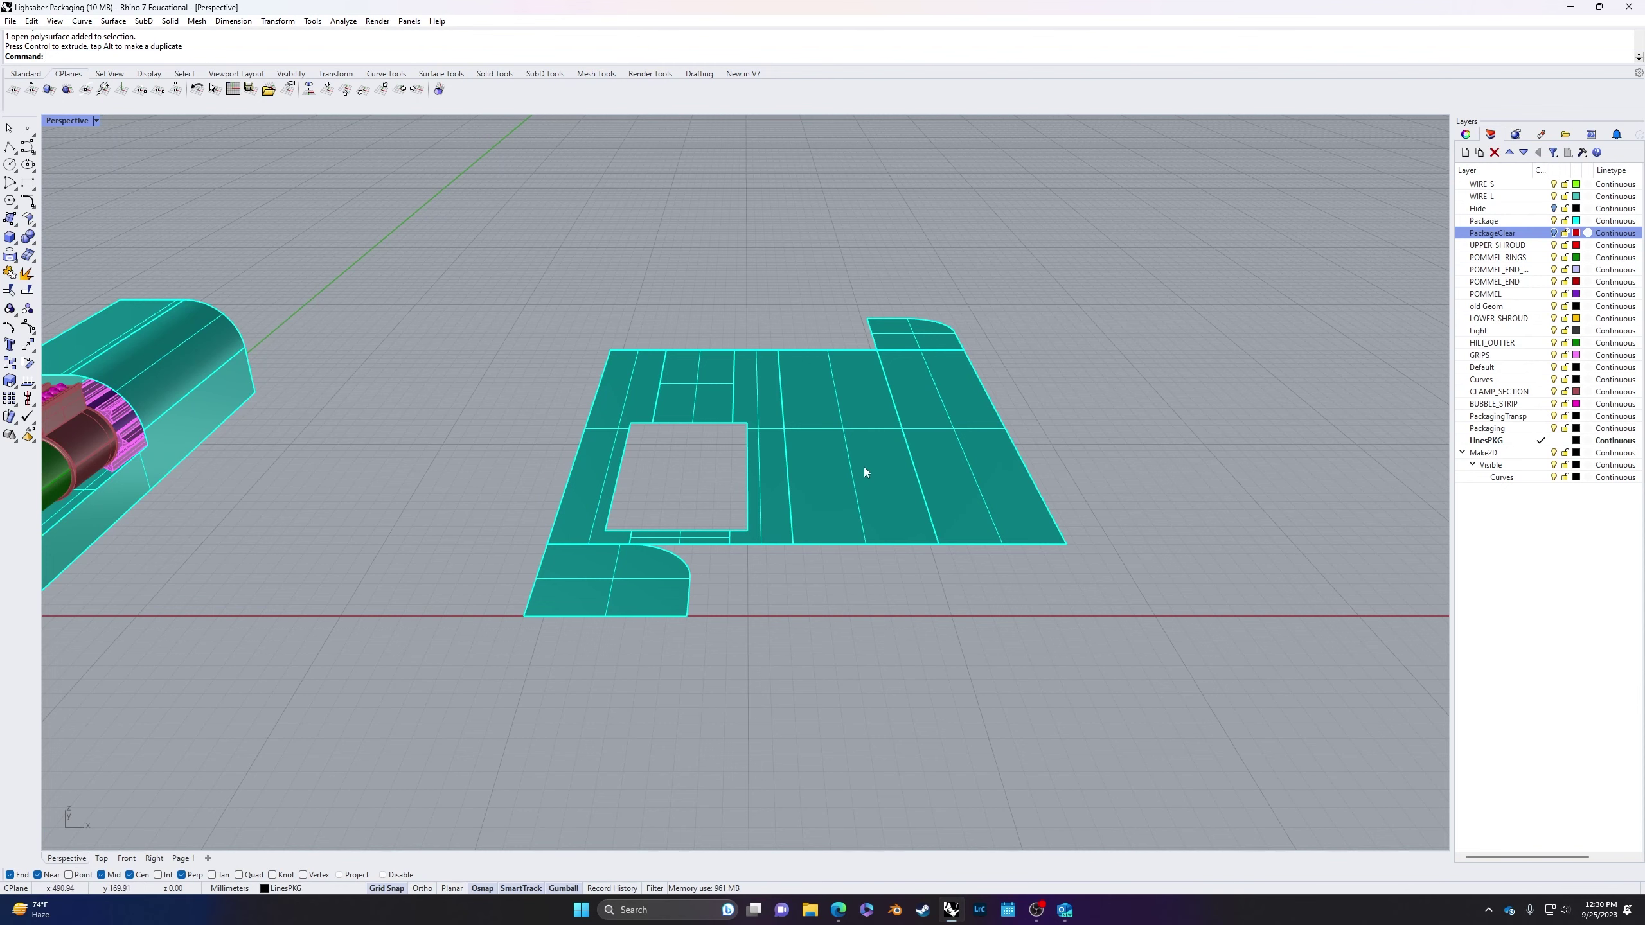
pyautogui.scroll(-5, 694, 631)
# Step: Make a first Make2D drawing of the net, then delete it
pyautogui.click(861, 527)
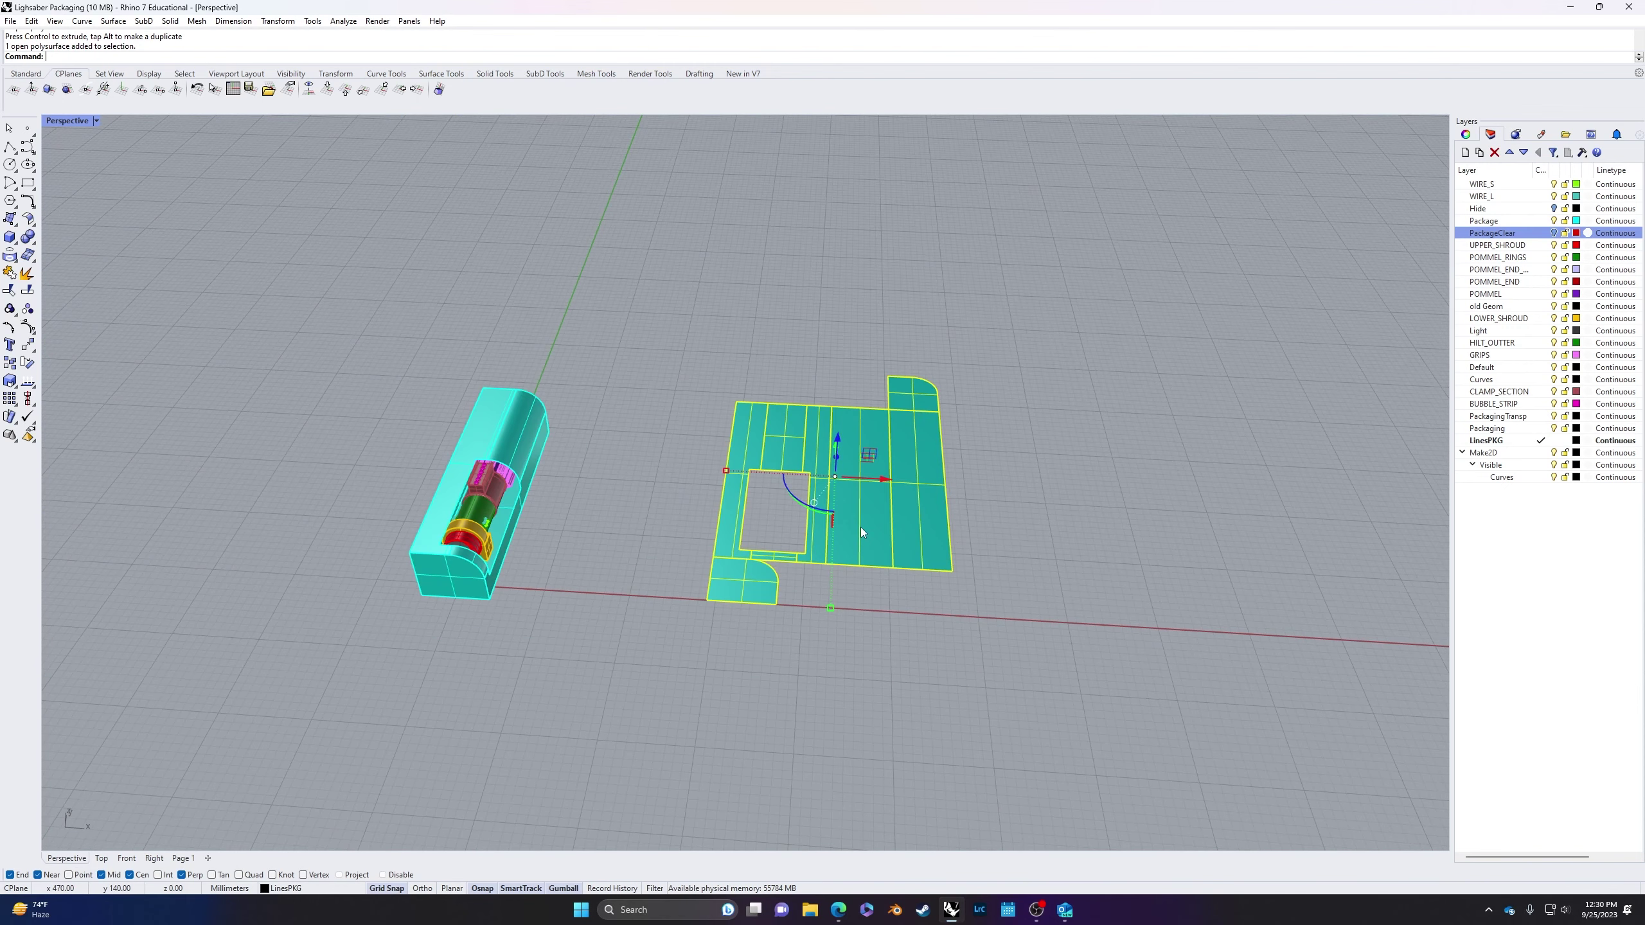
pyautogui.write('Make2D')
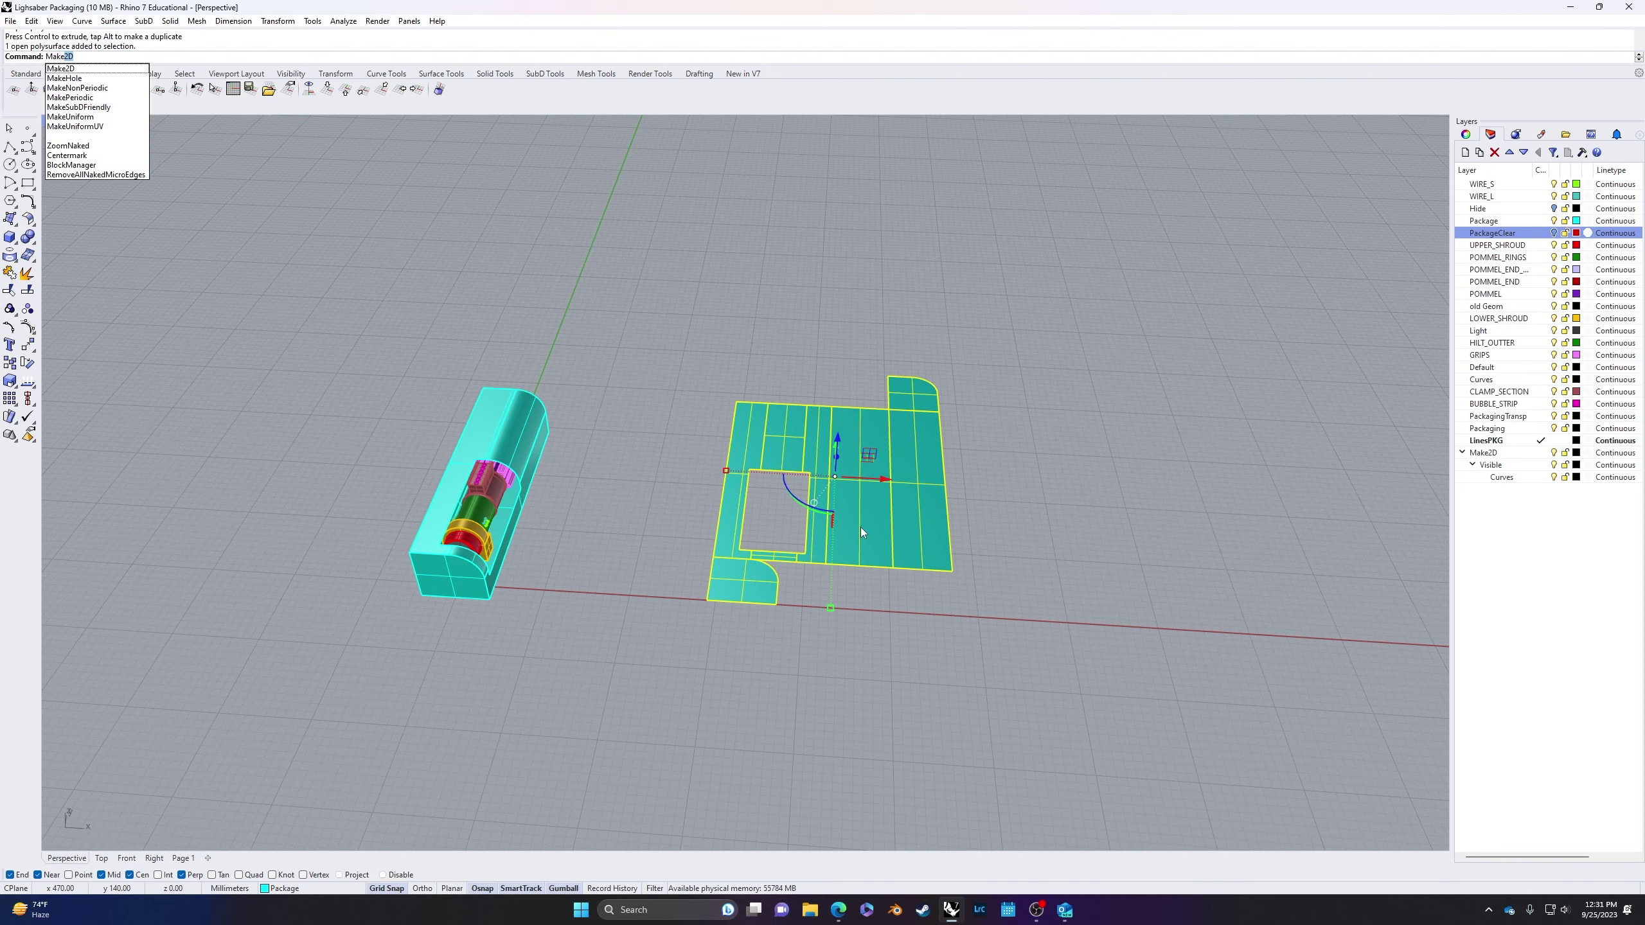
pyautogui.press('Return')
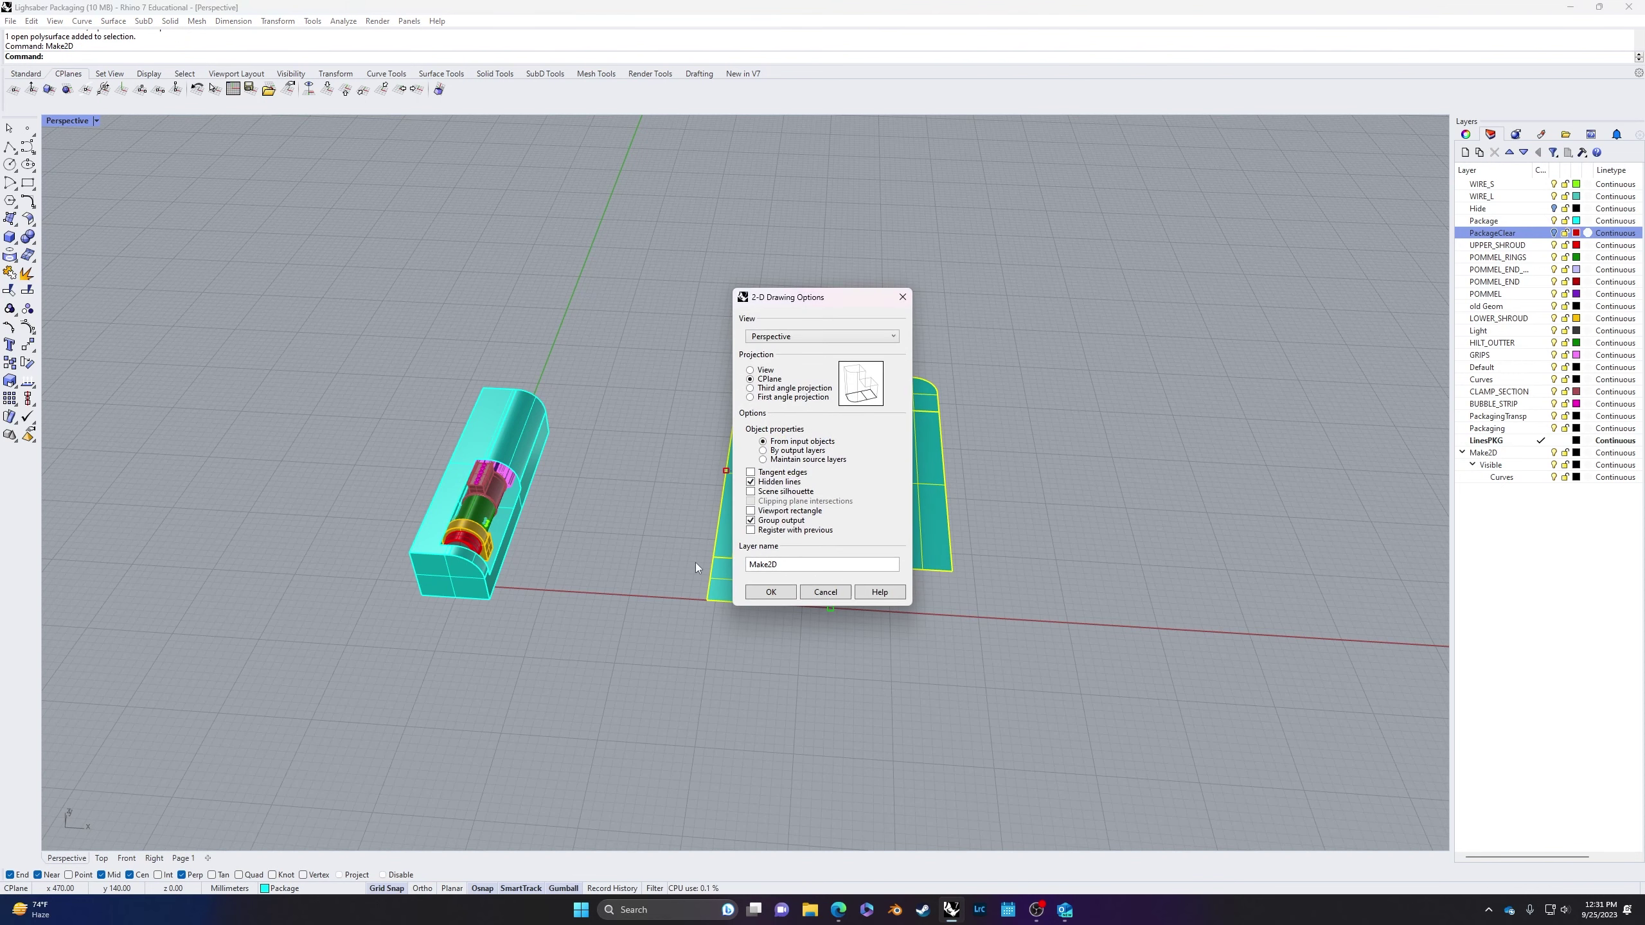
pyautogui.click(764, 593)
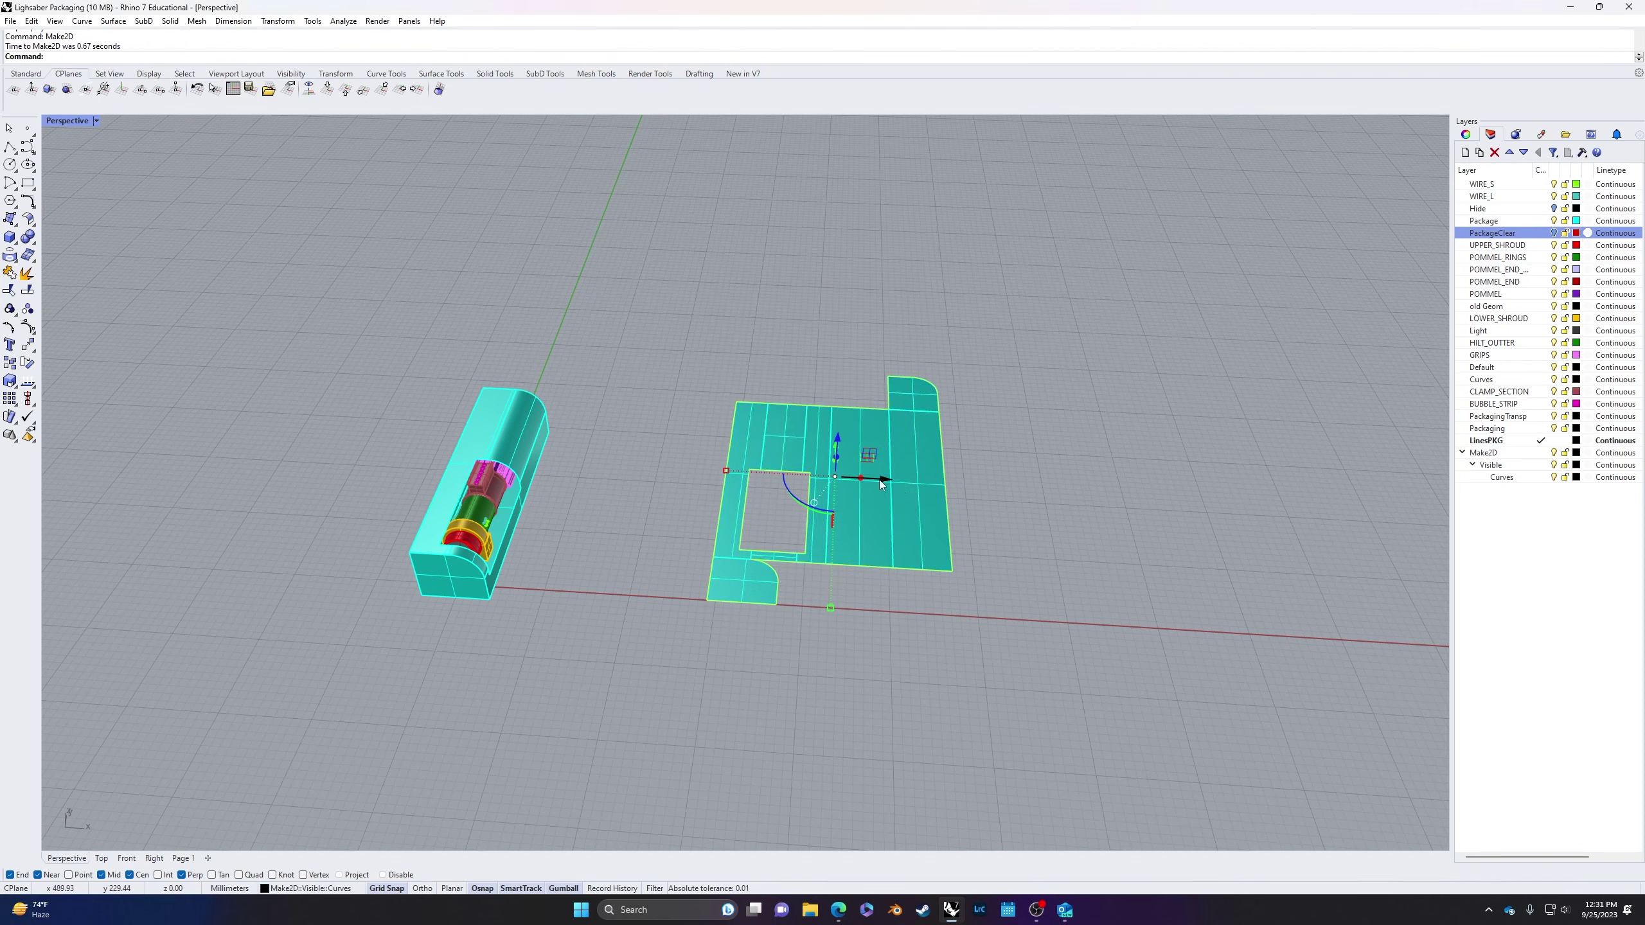
pyautogui.moveTo(880, 483); pyautogui.dragTo(1213, 496)
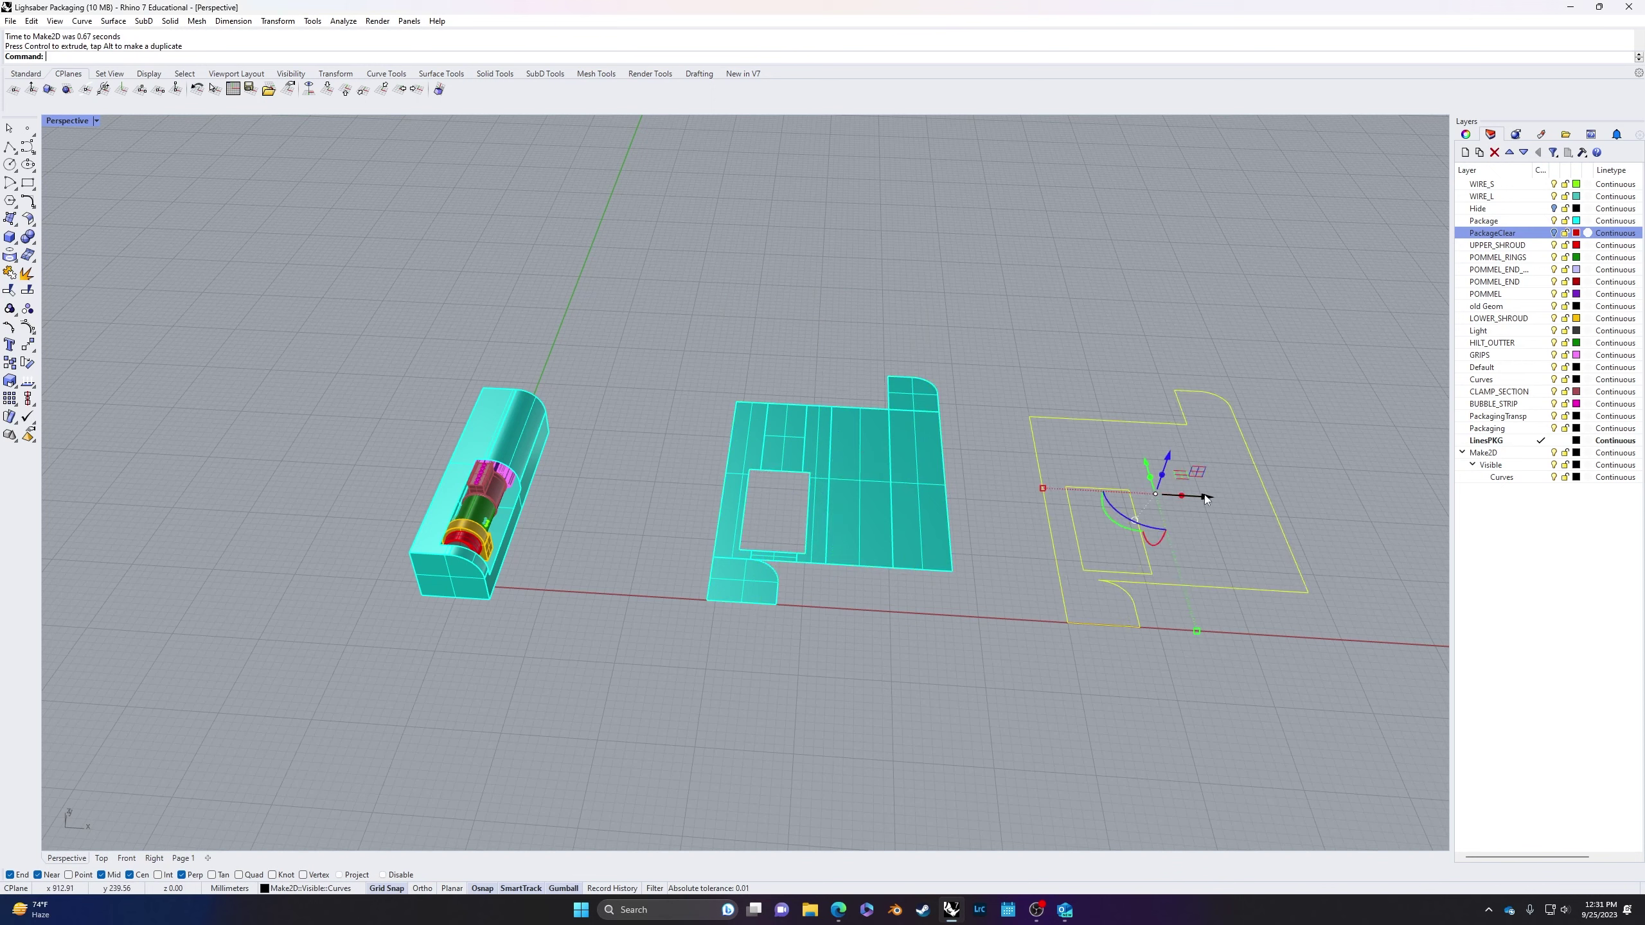
pyautogui.press('Delete')
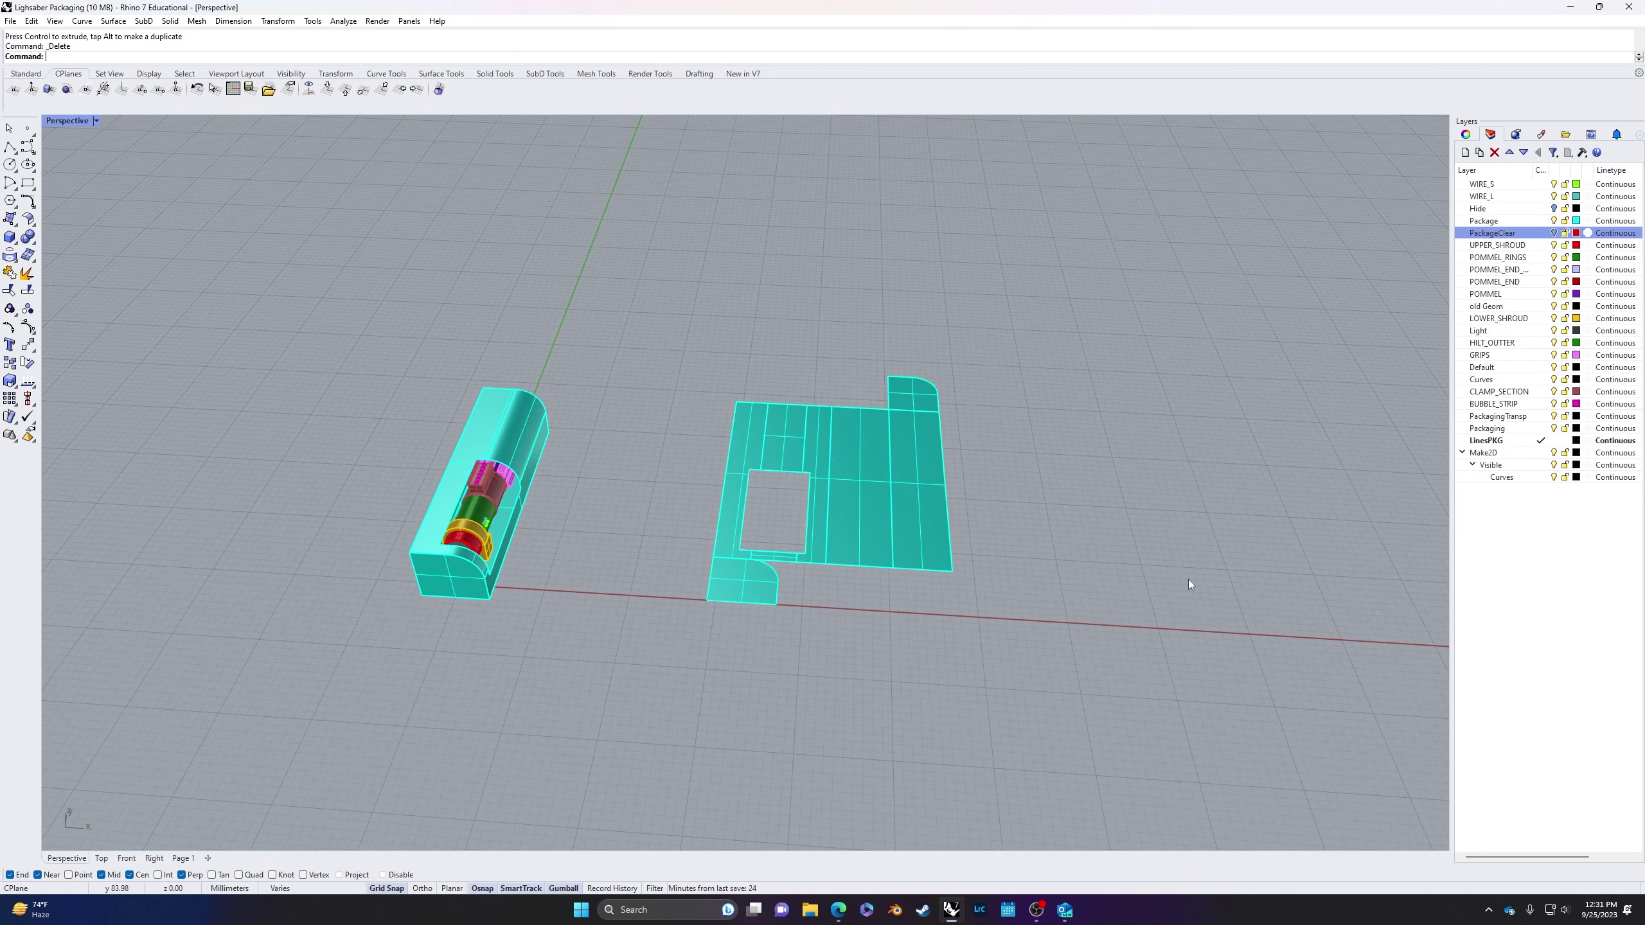
# Step: Rerun Make2D with Tangent edges on and place the curves right of the net
pyautogui.click(907, 524)
pyautogui.press('Return')
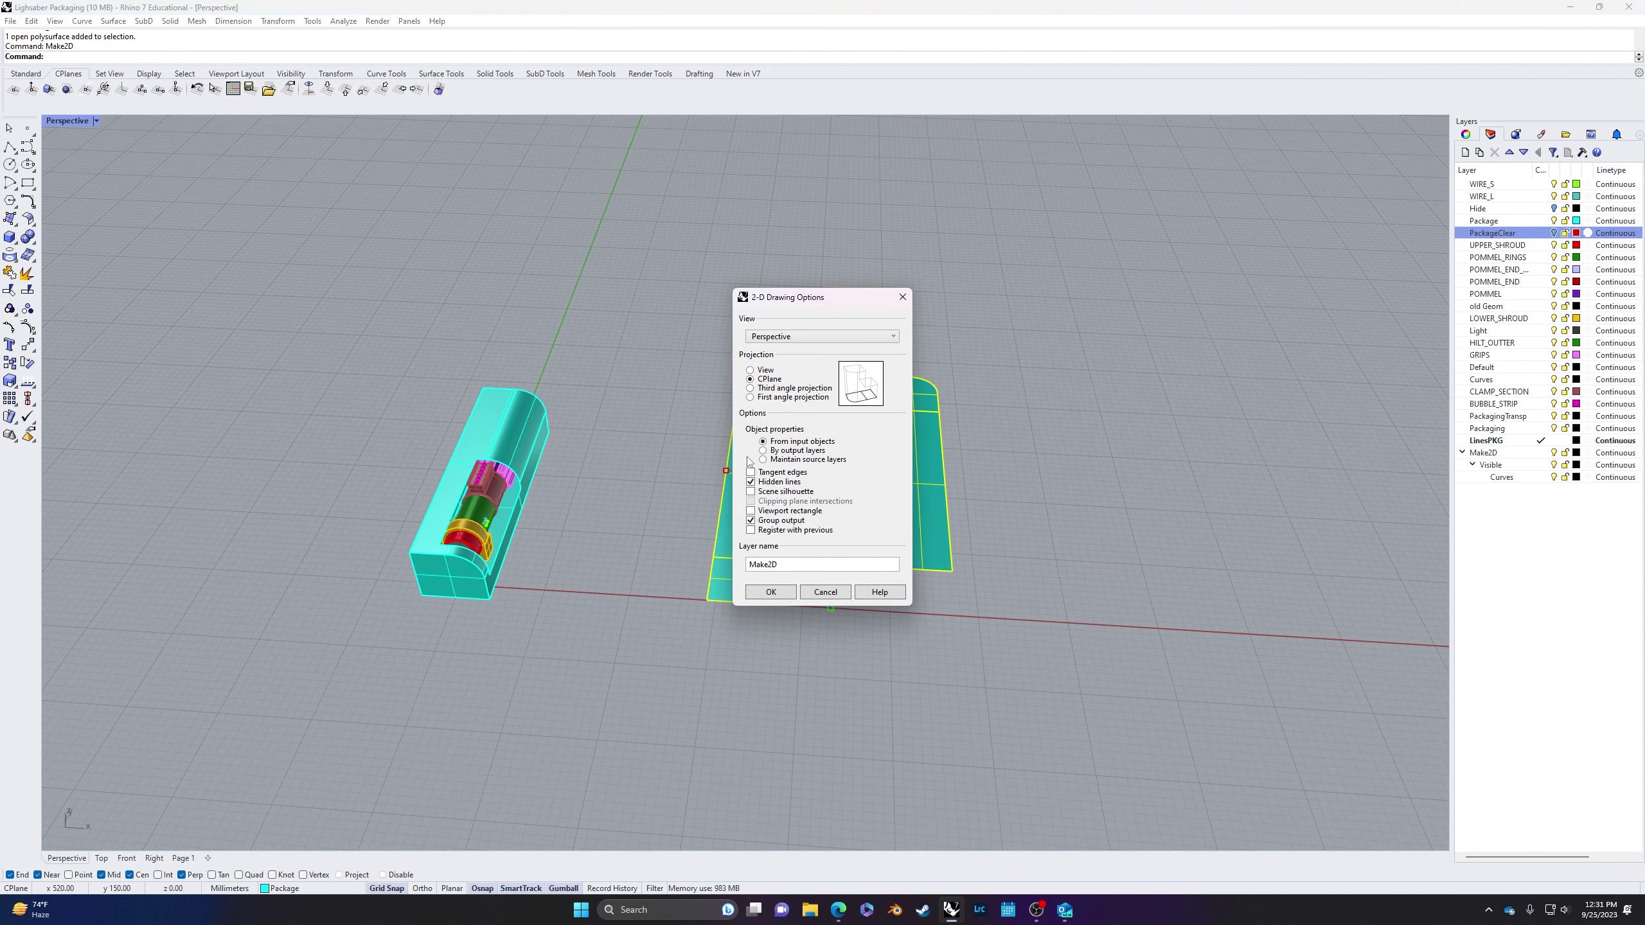
pyautogui.click(751, 473)
pyautogui.click(770, 591)
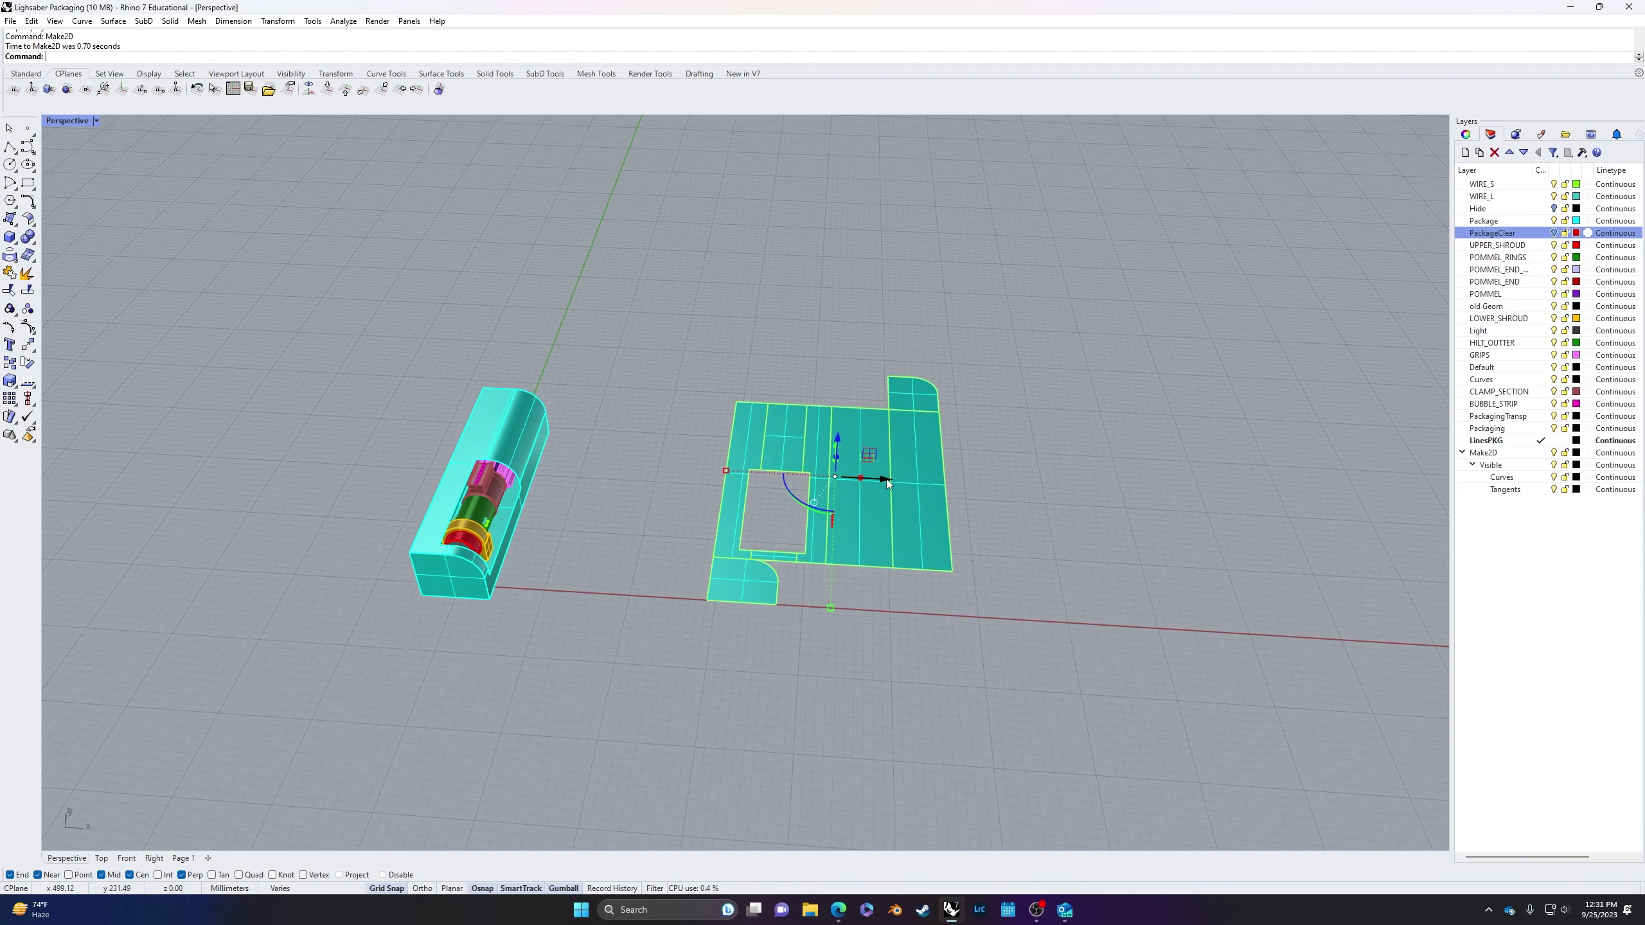
pyautogui.moveTo(1120, 488); pyautogui.dragTo(1192, 493)
pyautogui.click(1114, 666)
pyautogui.moveTo(1114, 666); pyautogui.dragTo(959, 642, button='right')
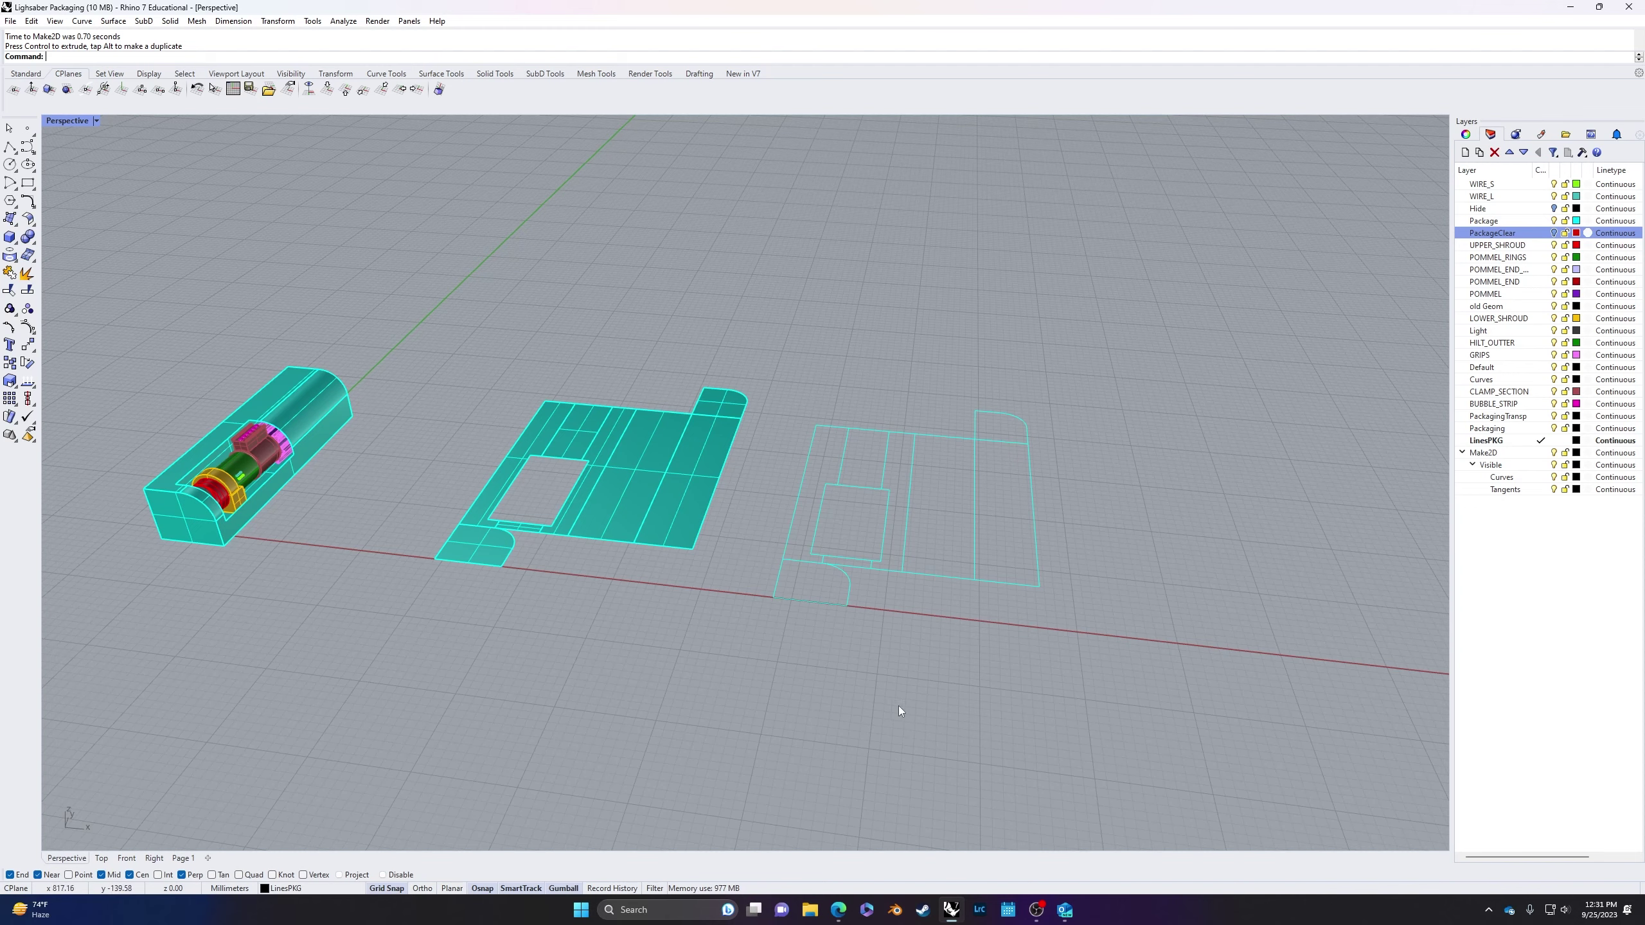
pyautogui.moveTo(1064, 610); pyautogui.dragTo(991, 629, button='right')
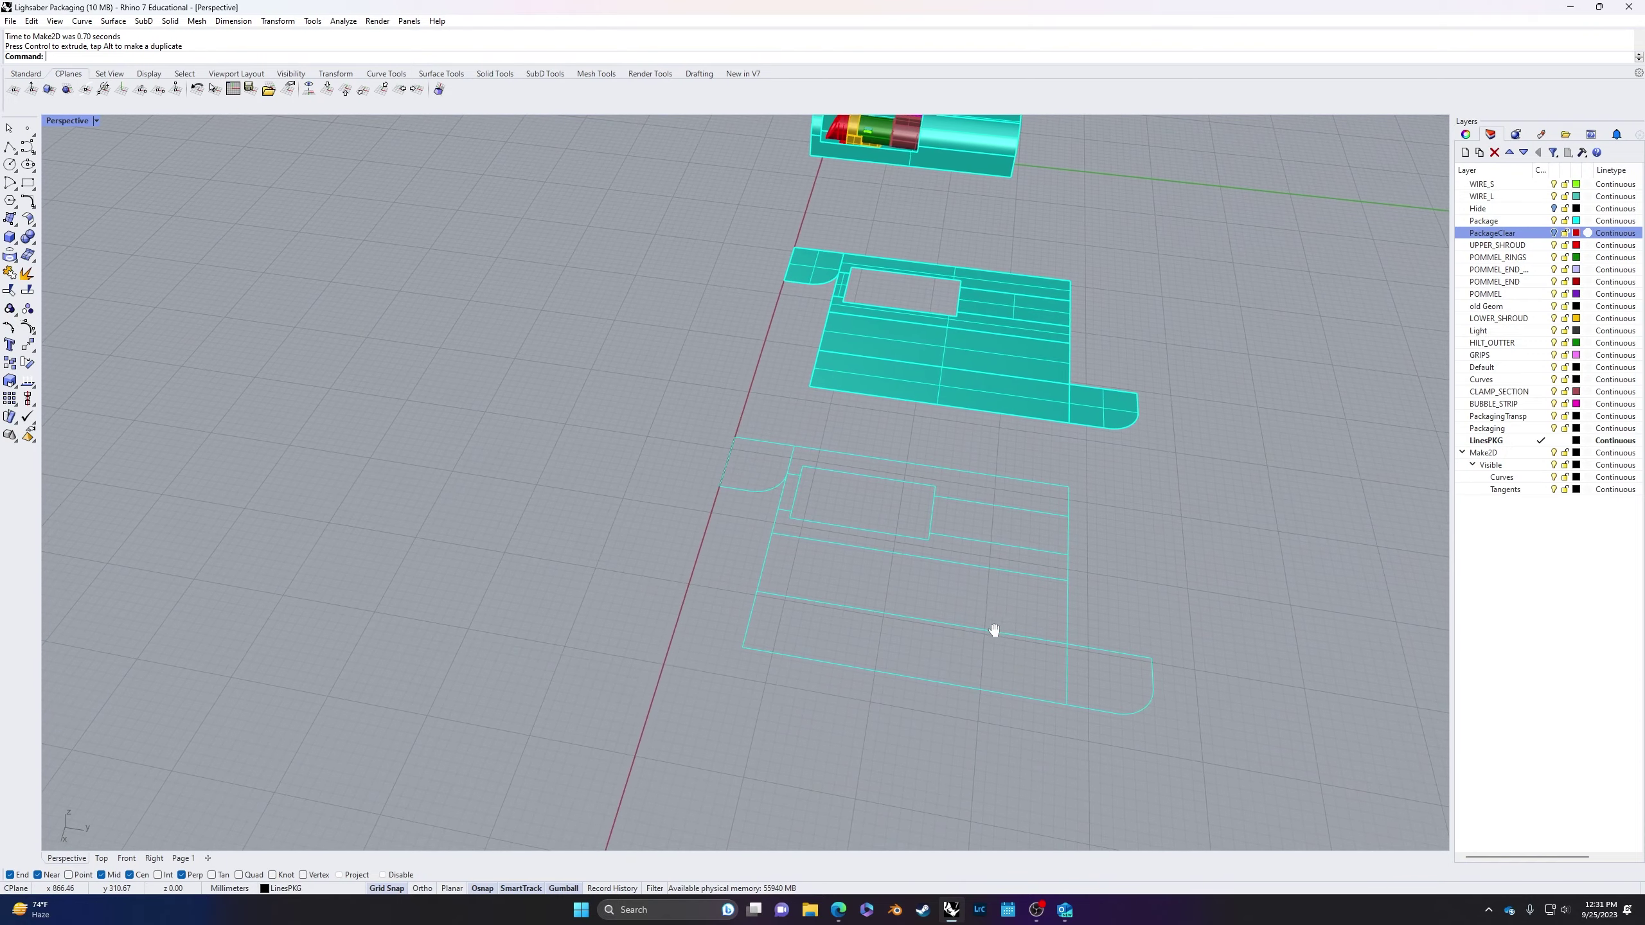
pyautogui.moveTo(844, 617); pyautogui.dragTo(1053, 674, button='right')
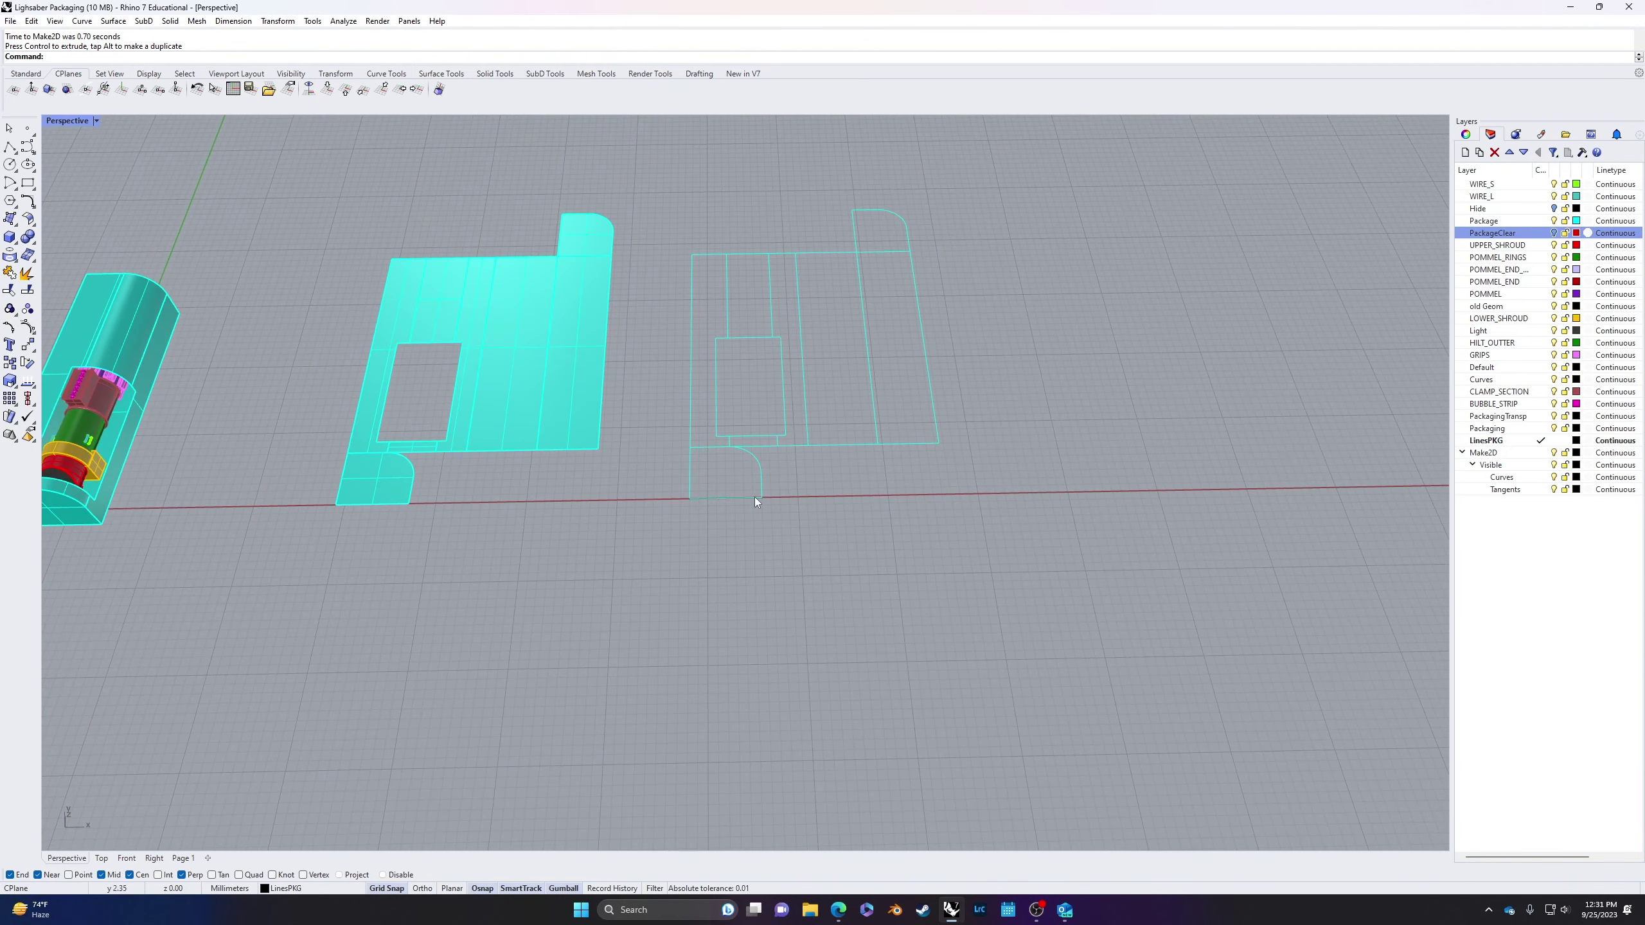
pyautogui.moveTo(821, 397); pyautogui.dragTo(823, 494, button='right')
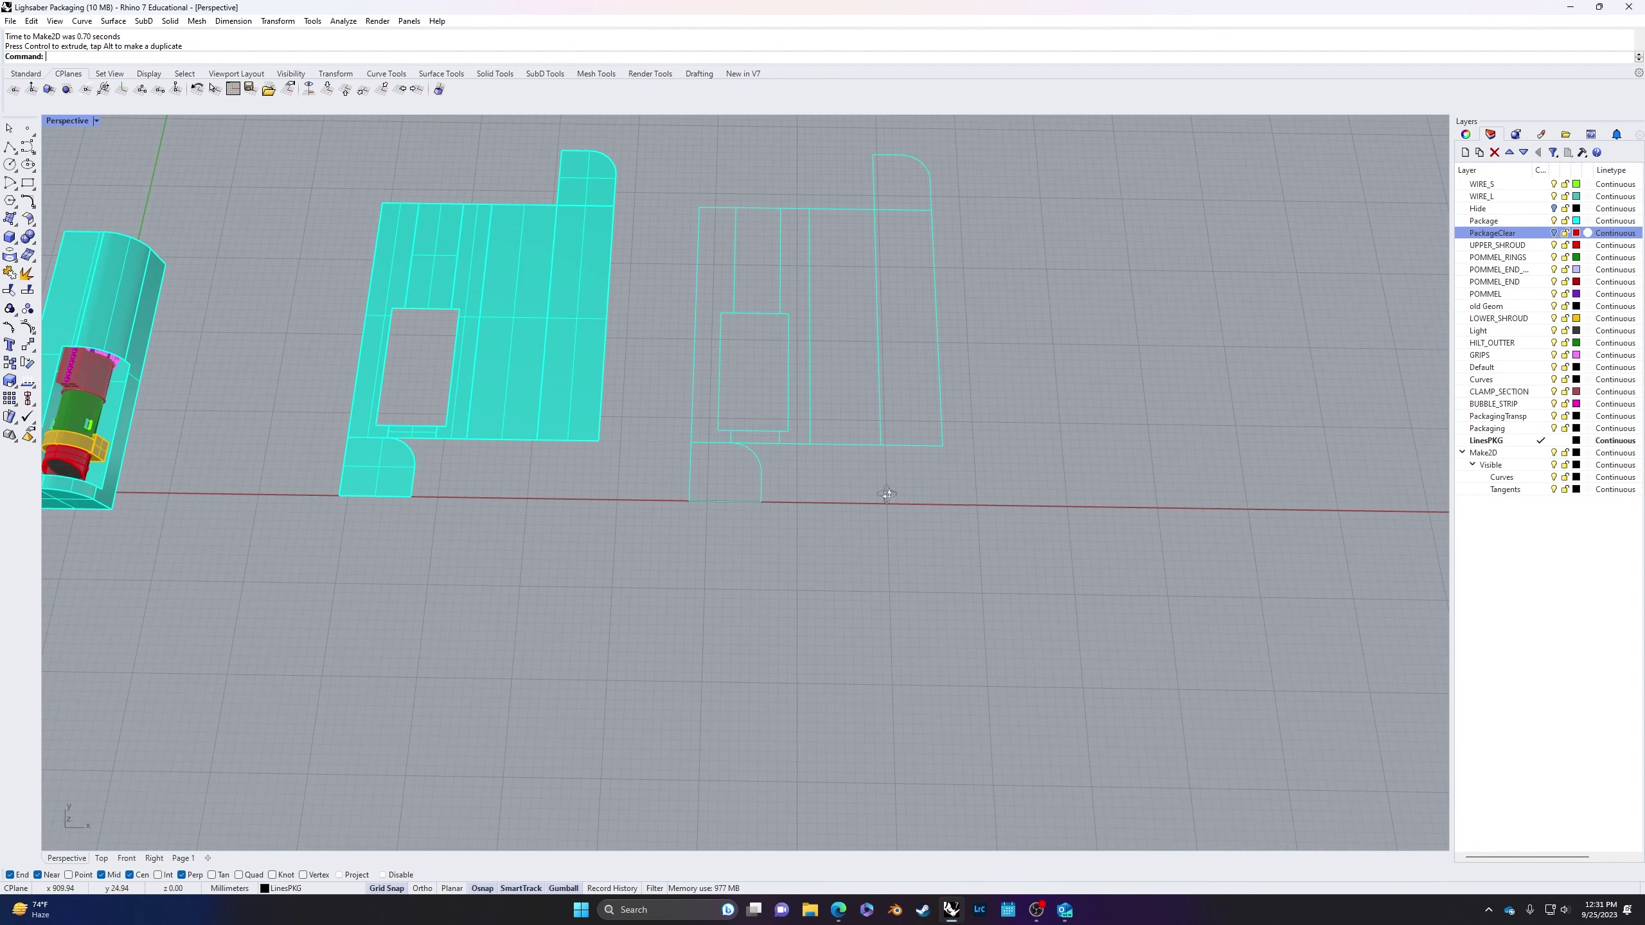
pyautogui.scroll(-5, 887, 493)
pyautogui.scroll(8, 887, 493)
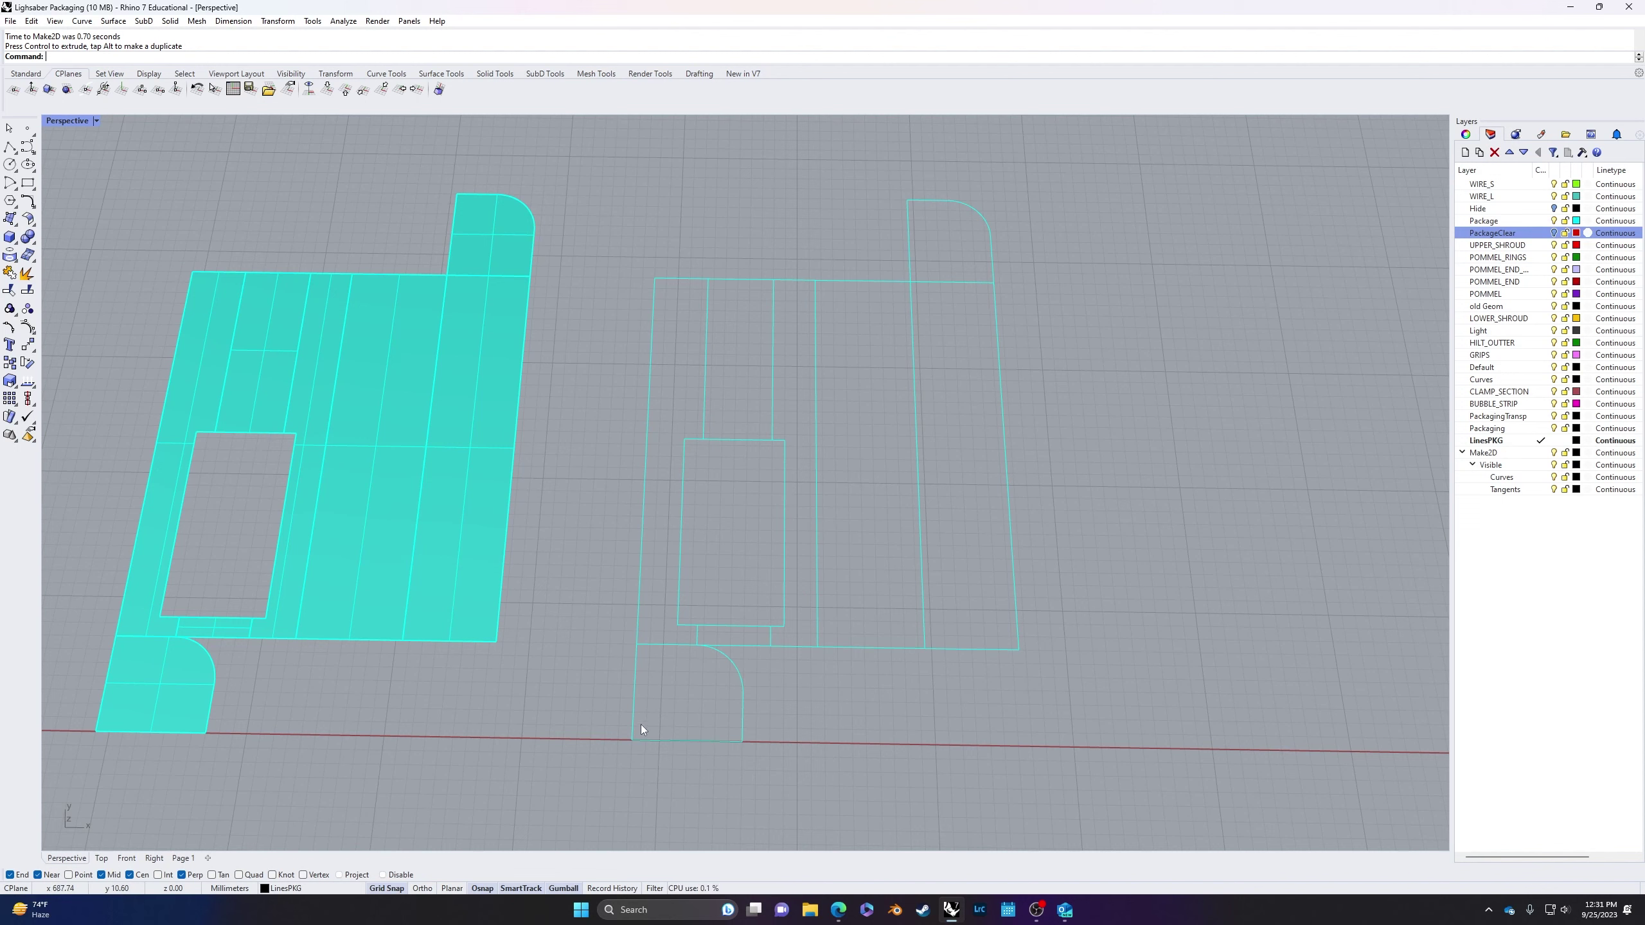
pyautogui.click(740, 726)
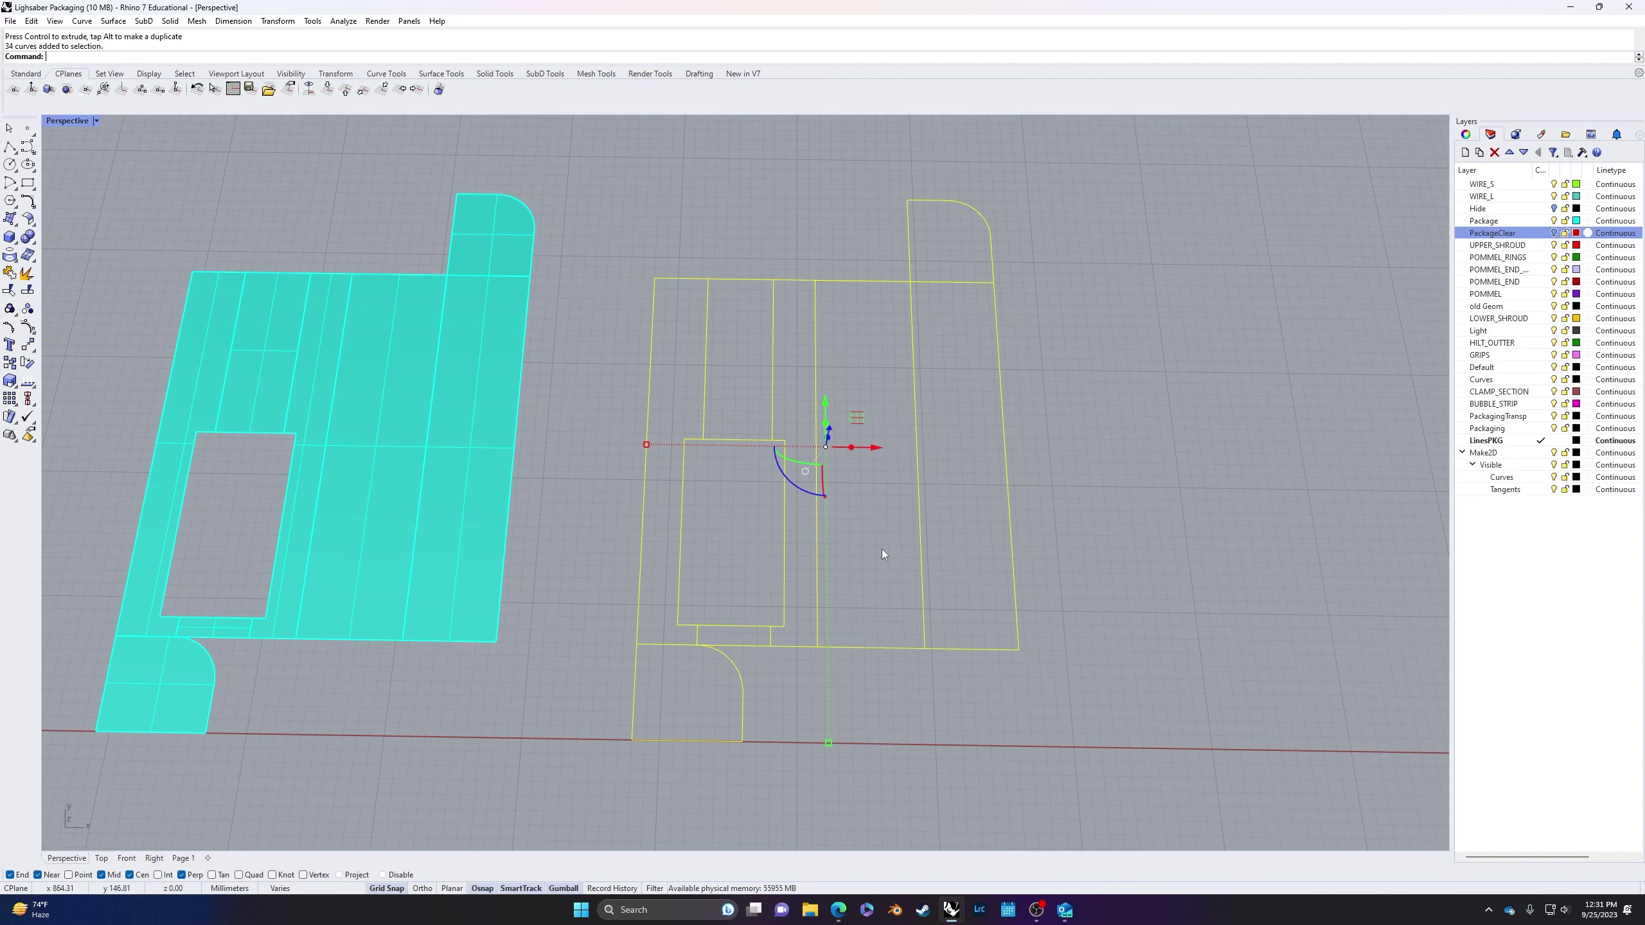
pyautogui.click(882, 730)
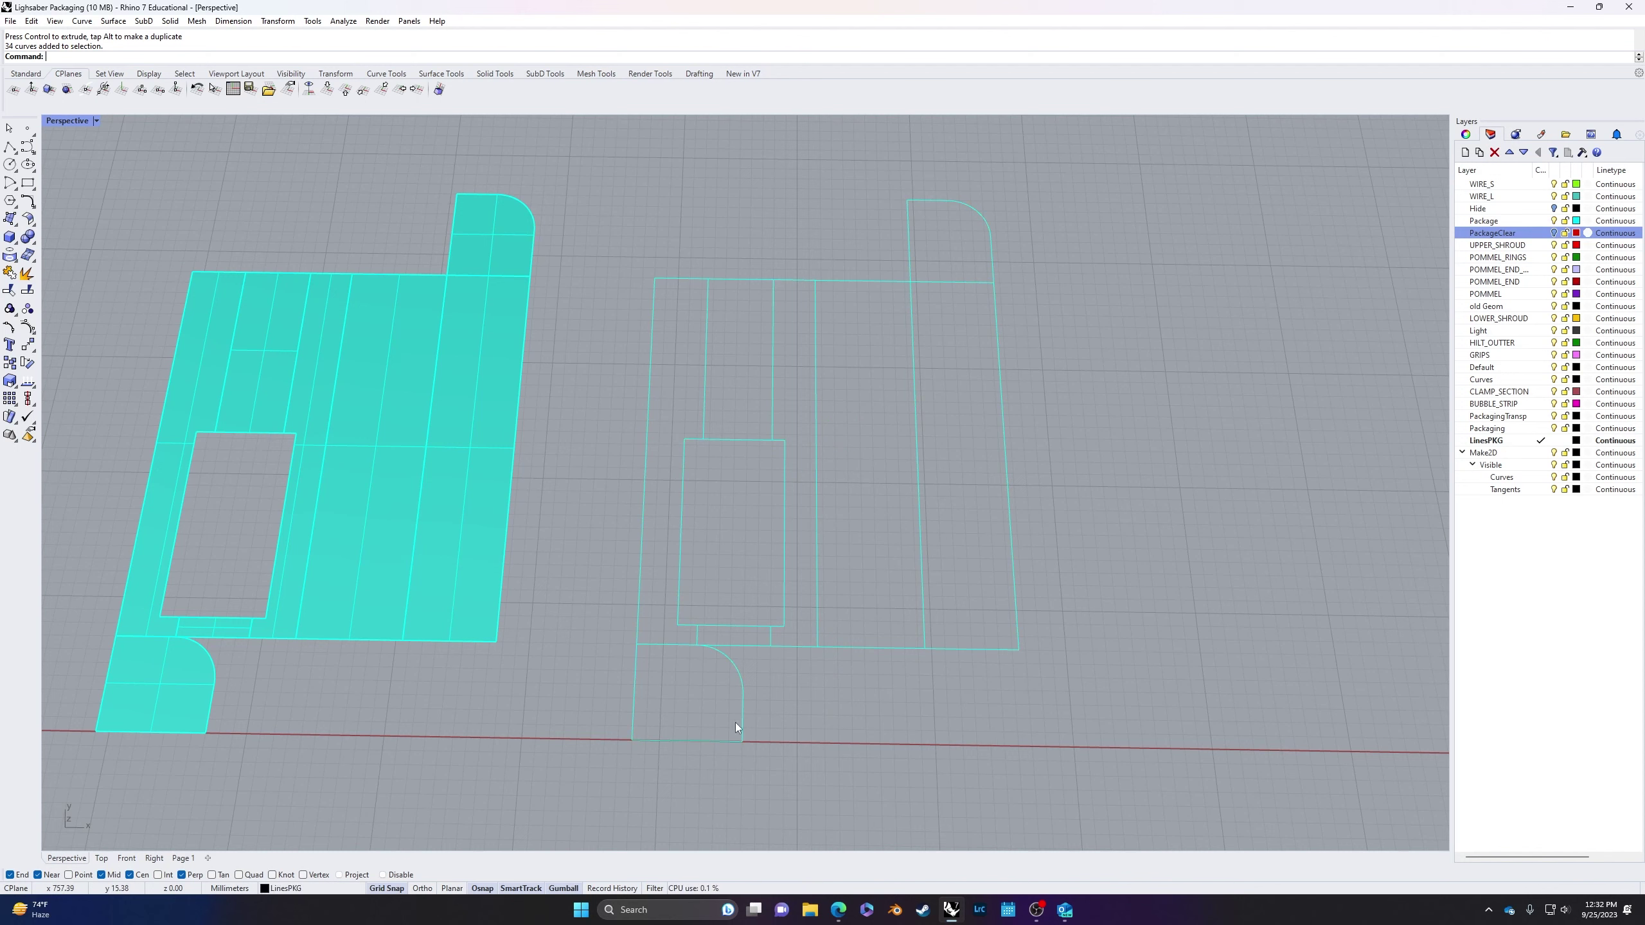
pyautogui.click(743, 700)
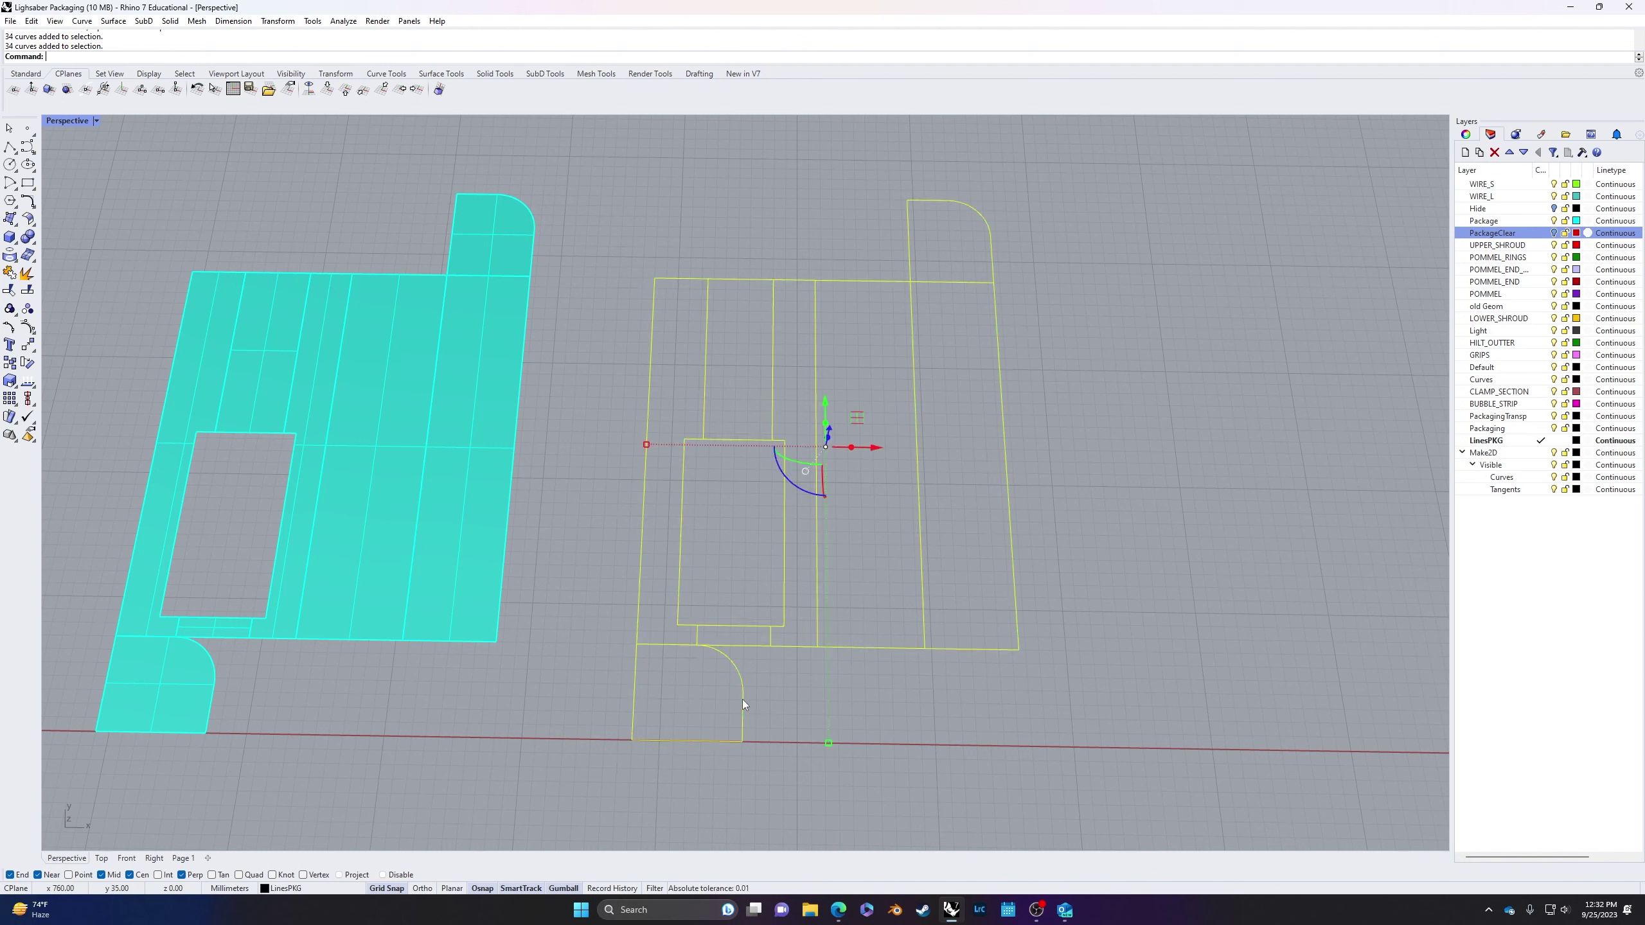
pyautogui.click(26, 272)
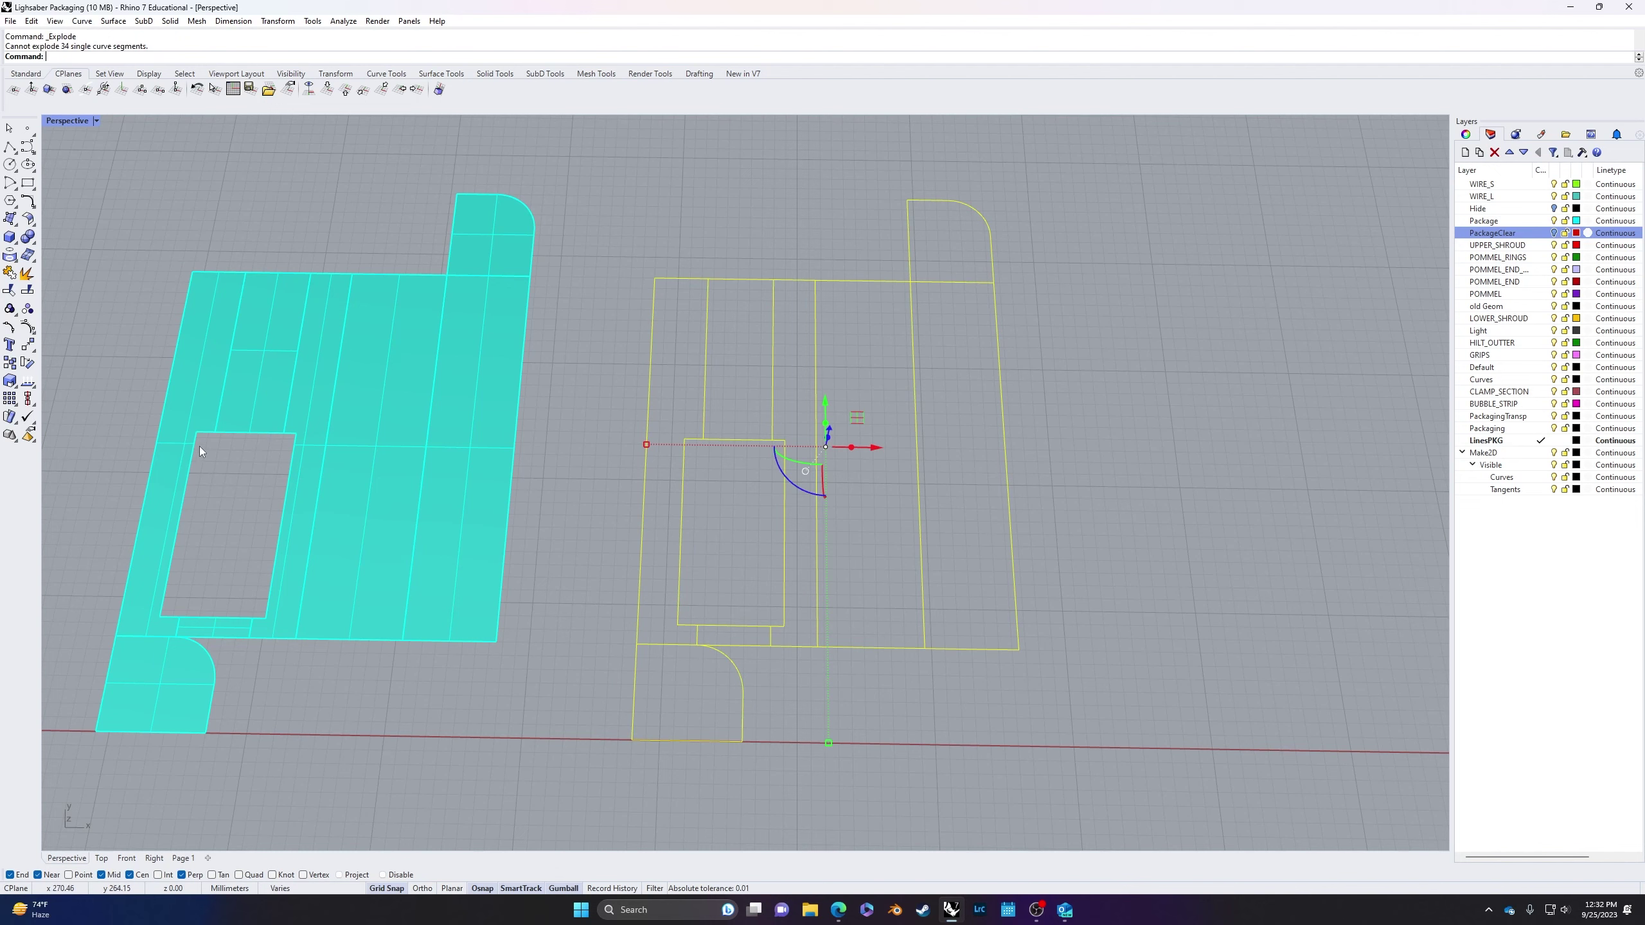
pyautogui.click(636, 696)
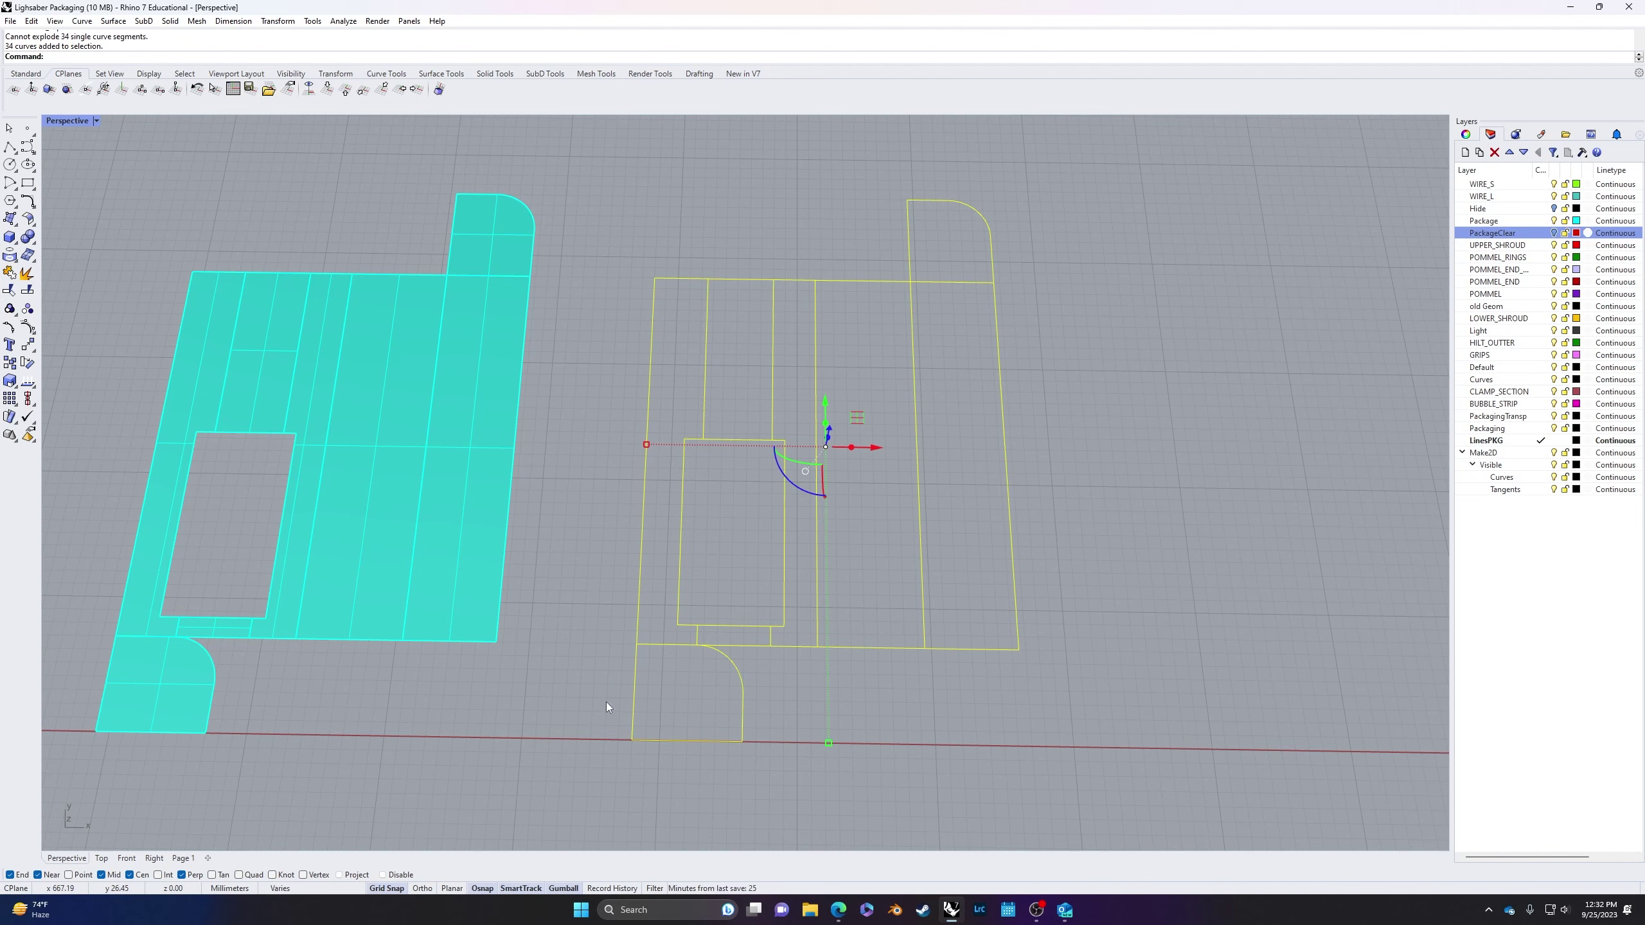
pyautogui.write('Ungroup')
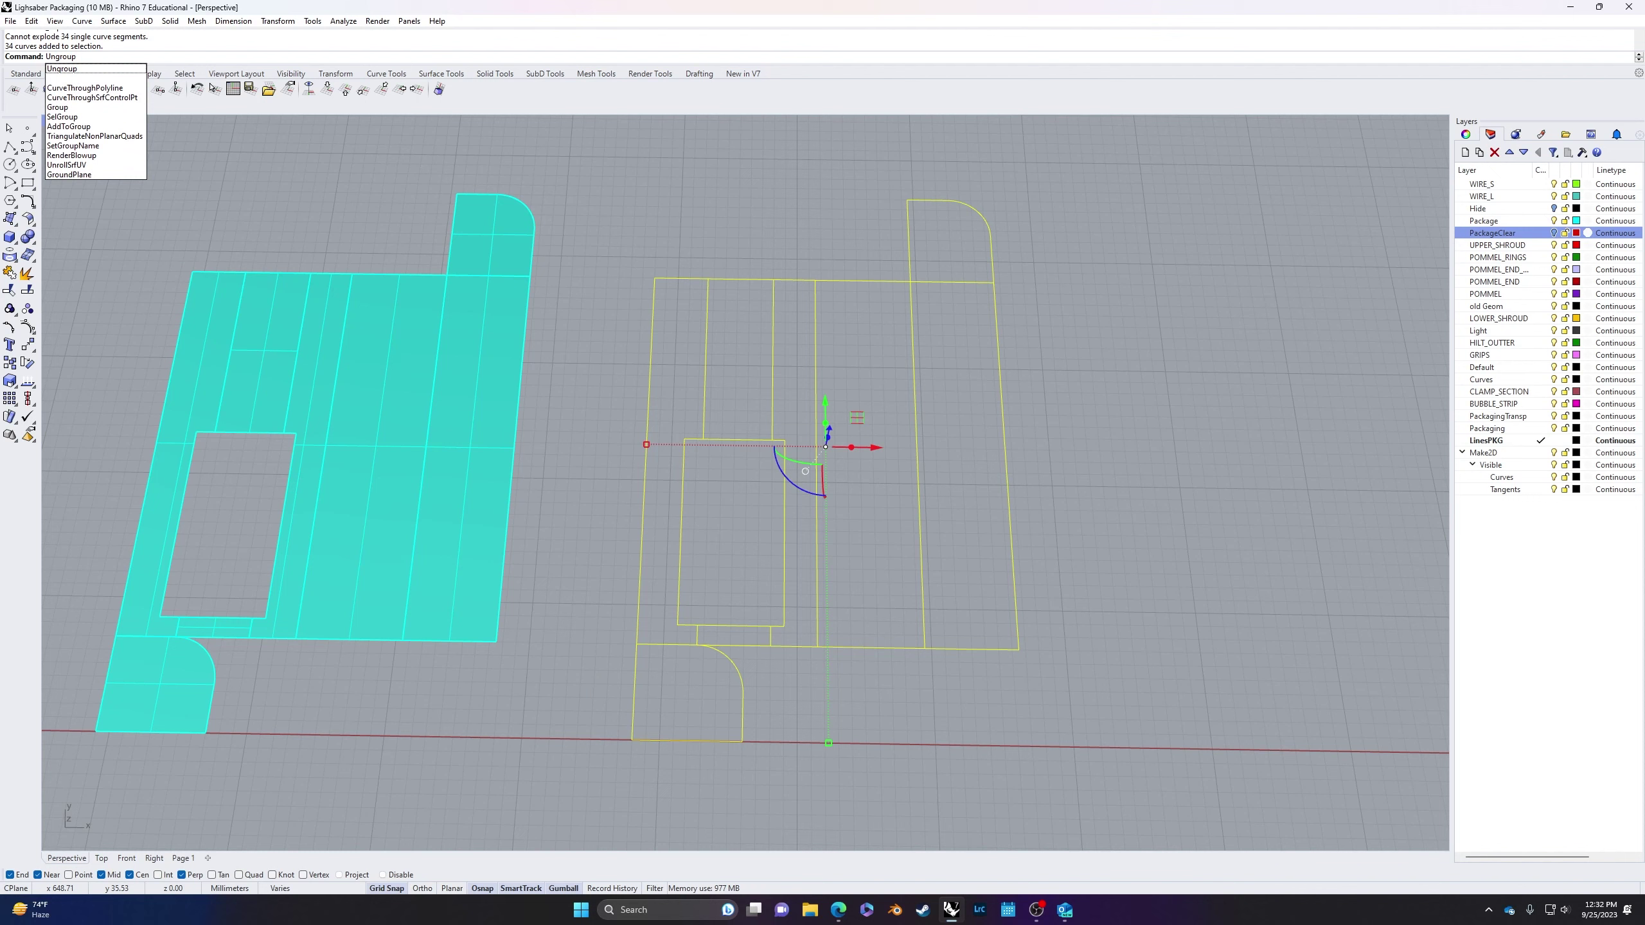
# Step: Ungroup the Make2D curves and select the lower-left tab's curves
pyautogui.press('Return')
pyautogui.press('Escape')
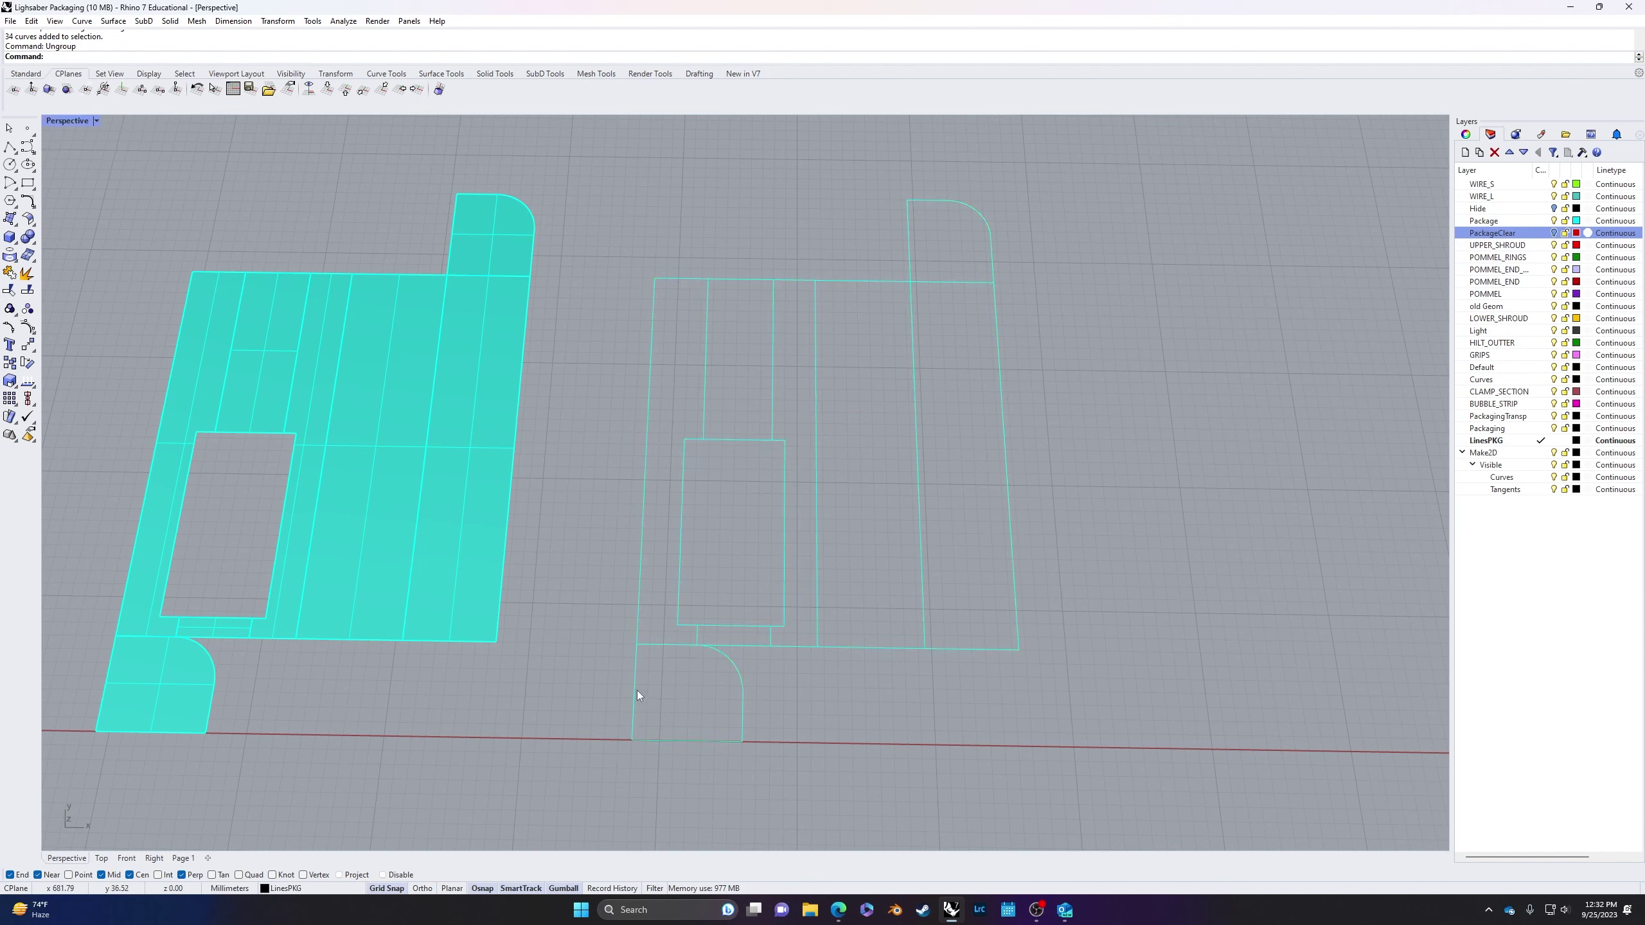
pyautogui.click(635, 691)
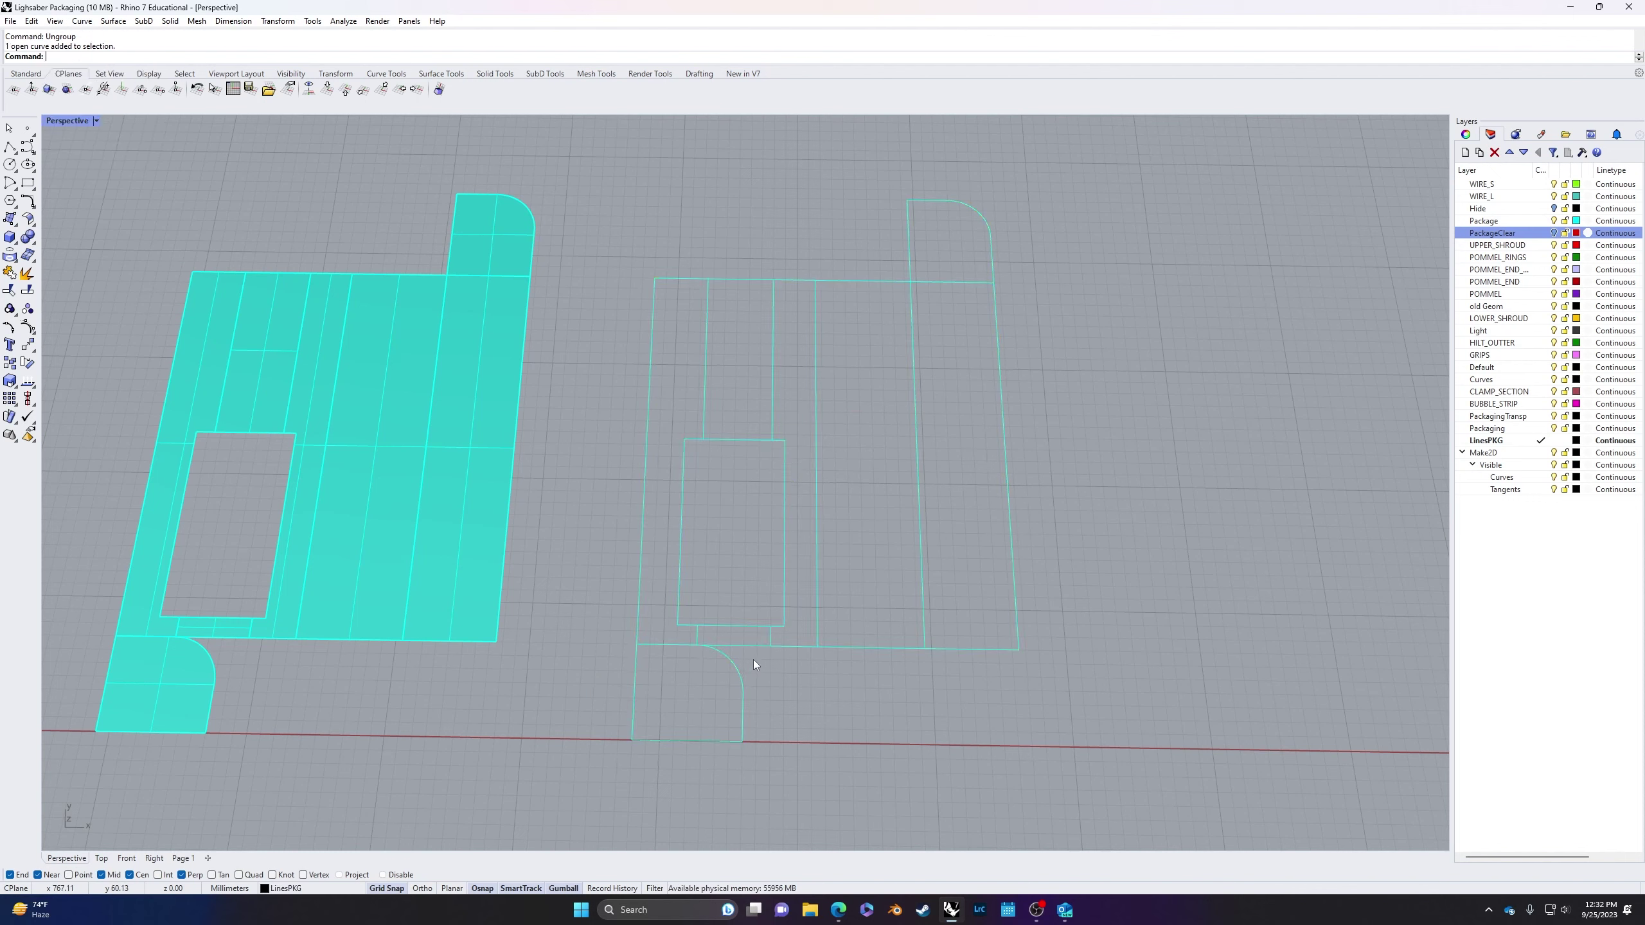
pyautogui.moveTo(753, 660); pyautogui.dragTo(582, 796)
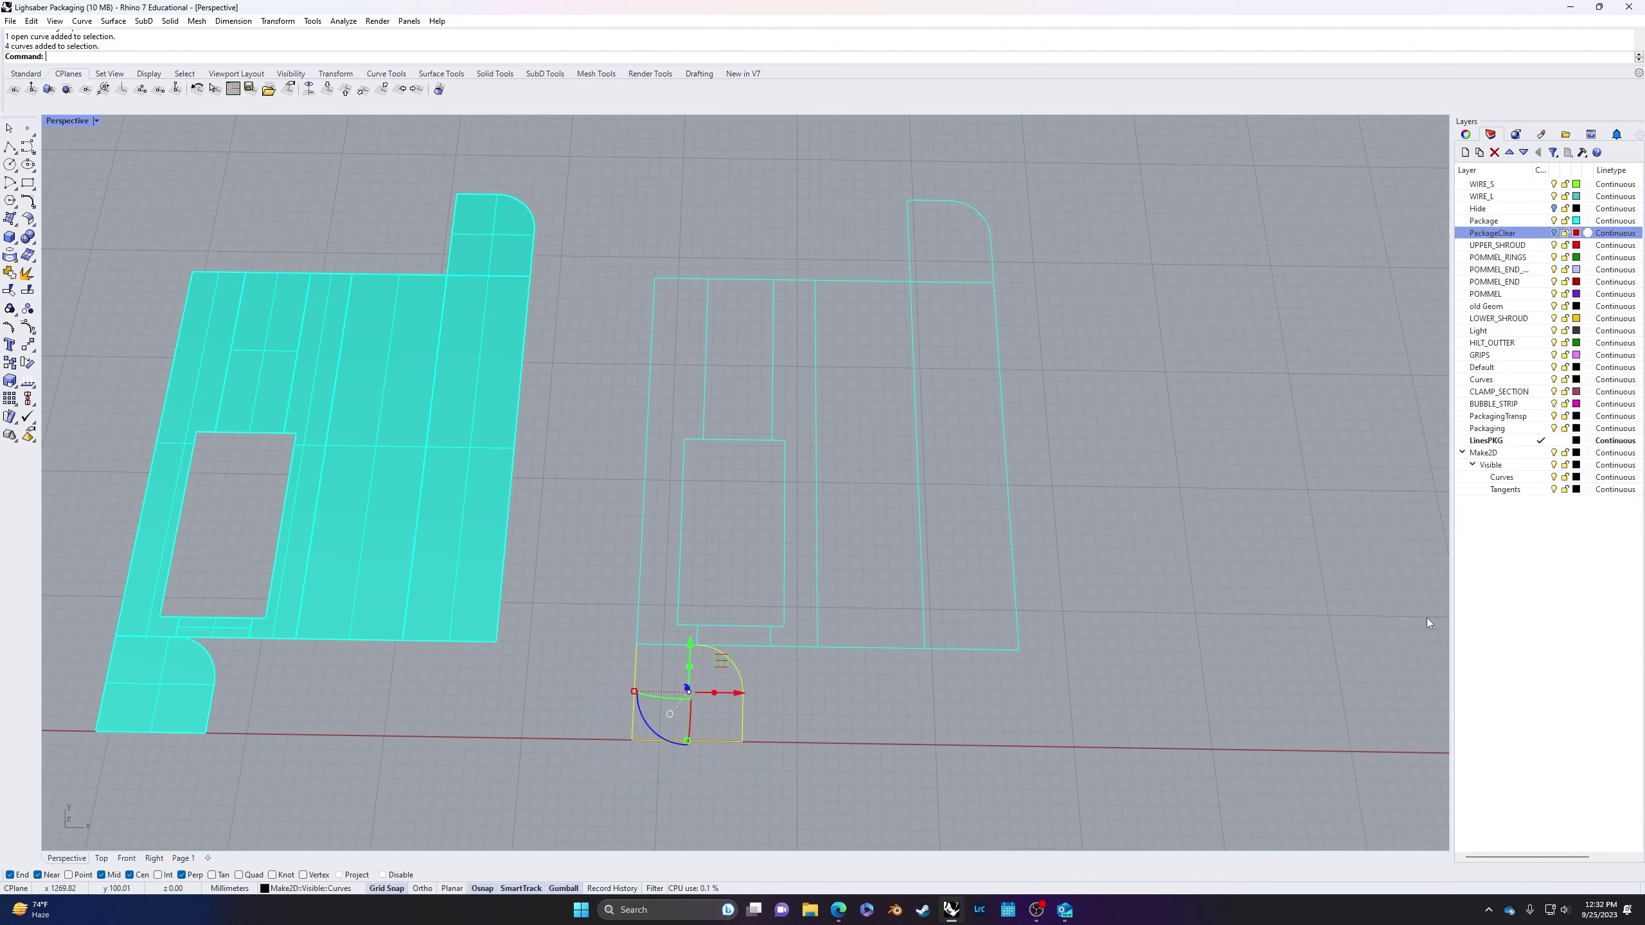
# Step: Add a new layer named Cut
pyautogui.click(1467, 154)
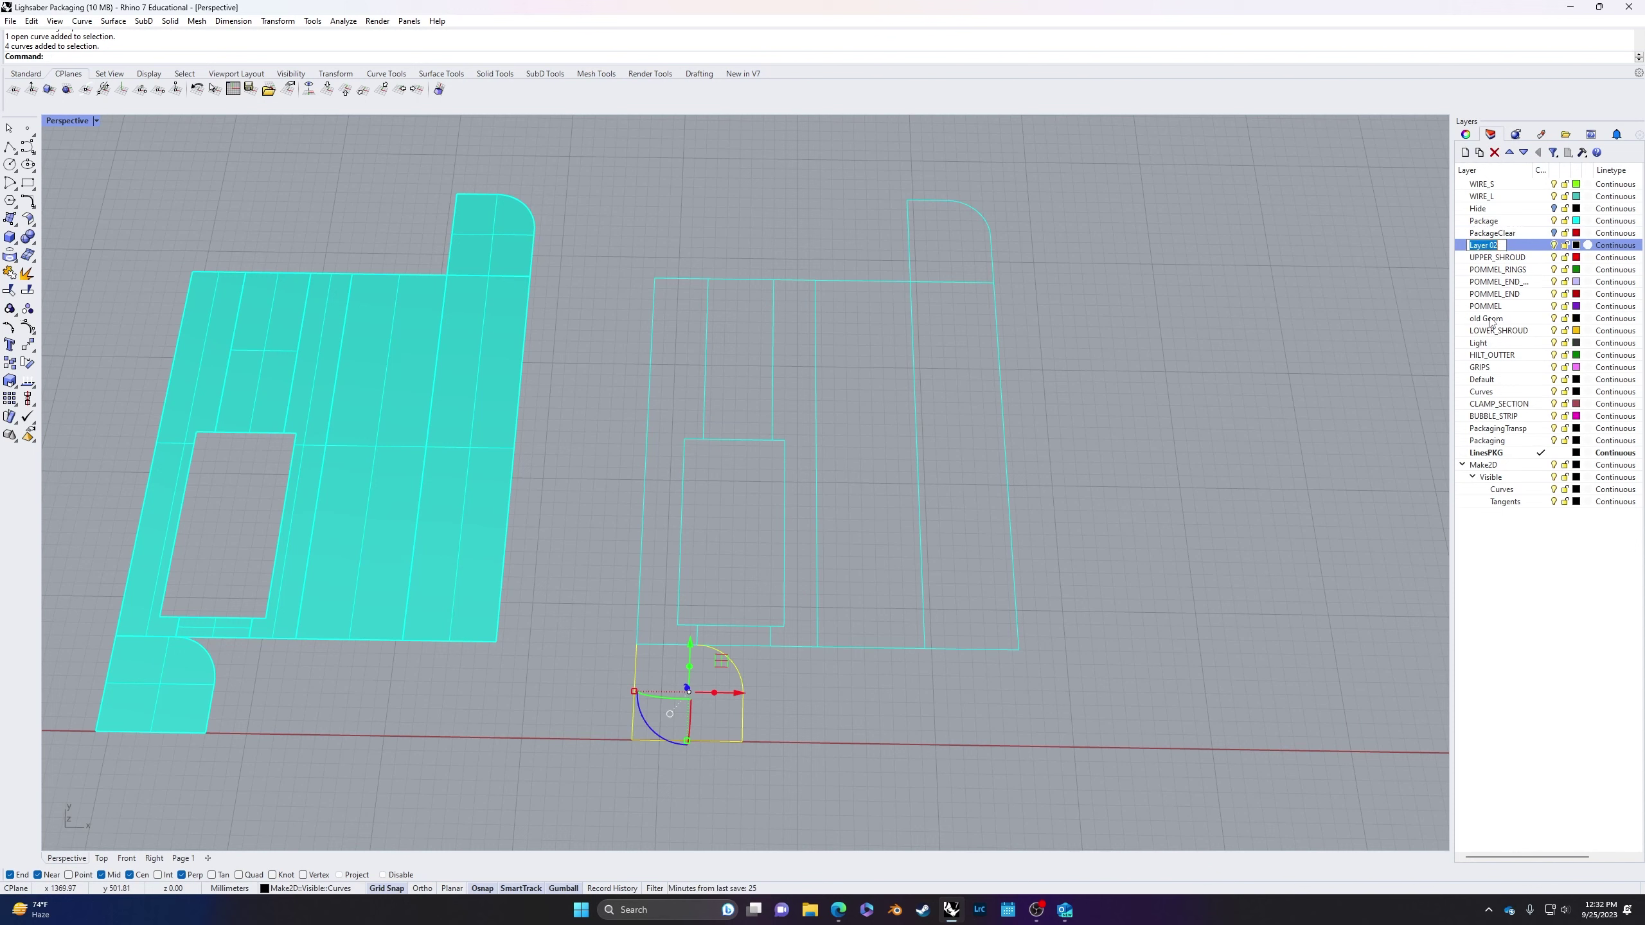
pyautogui.write('Cut')
pyautogui.press('Return')
pyautogui.click(1567, 210)
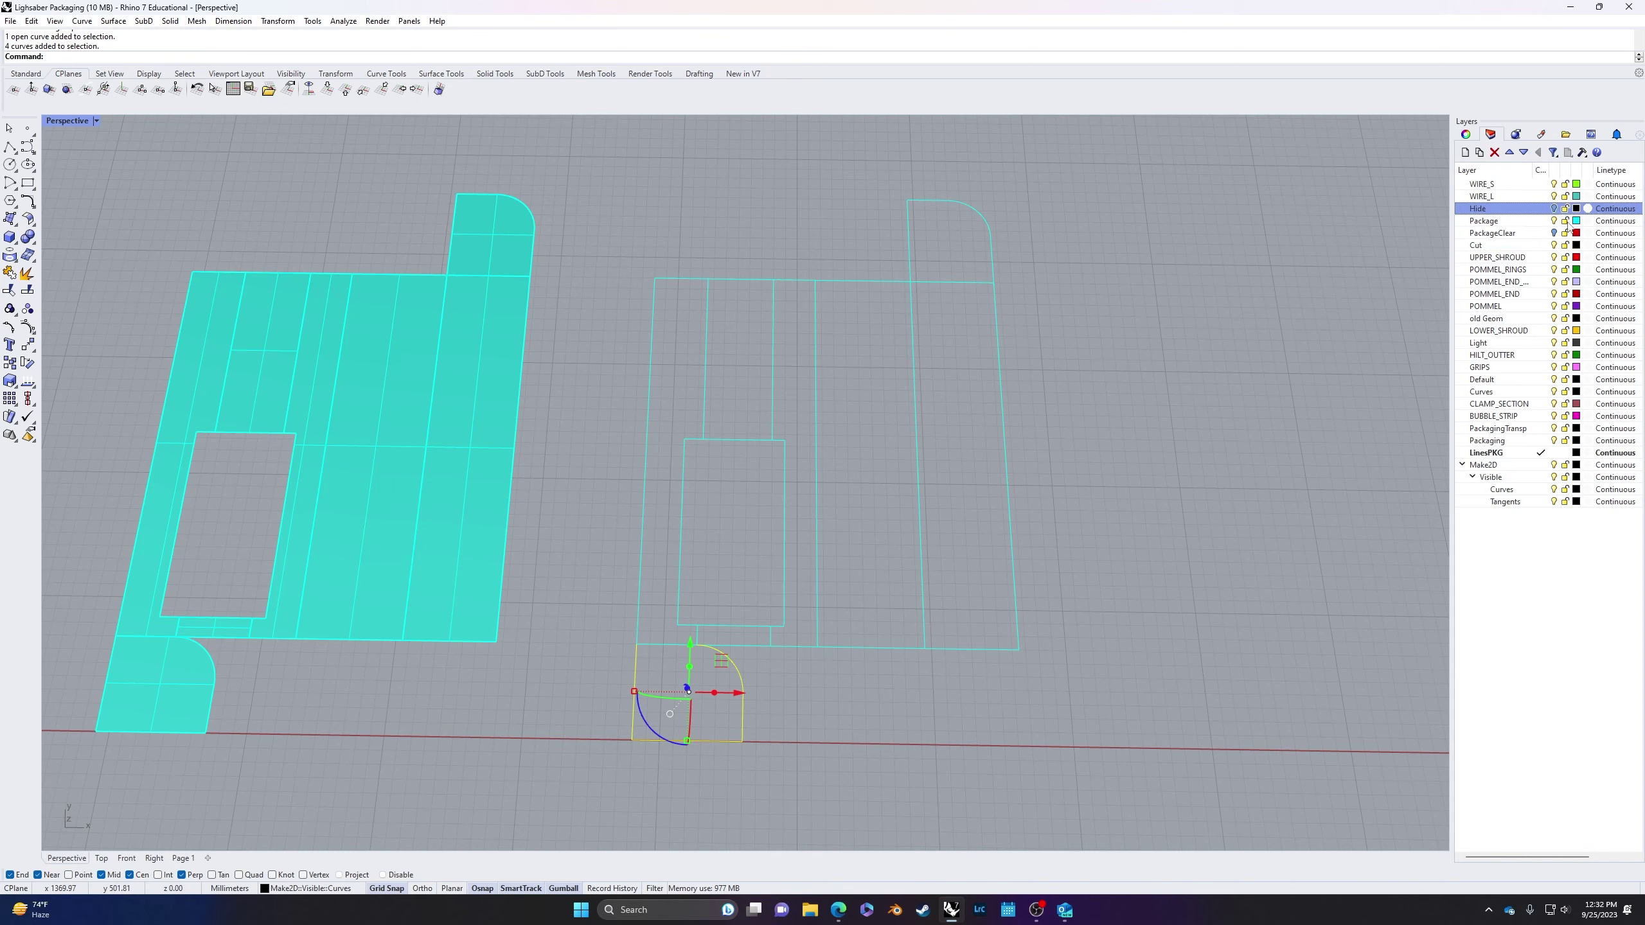
# Step: Pick a red swatch for the Cut layer and enter saturation 25, brightness 25, red 255
pyautogui.click(1478, 247)
pyautogui.click(1577, 245)
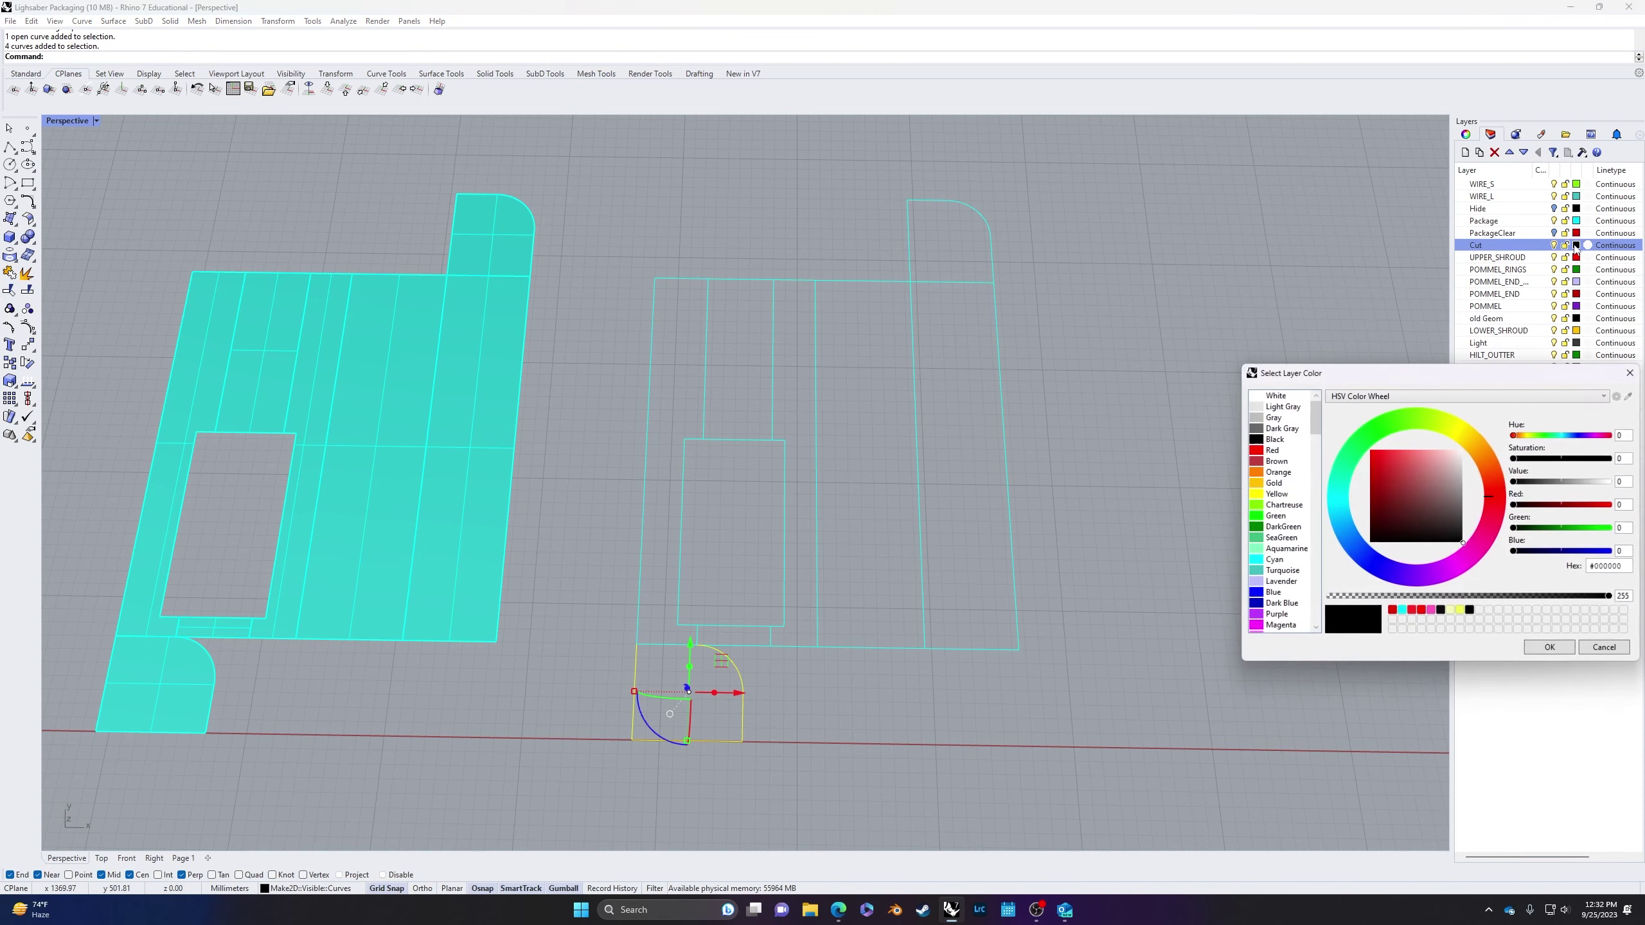
pyautogui.scroll(-7, 1265, 540)
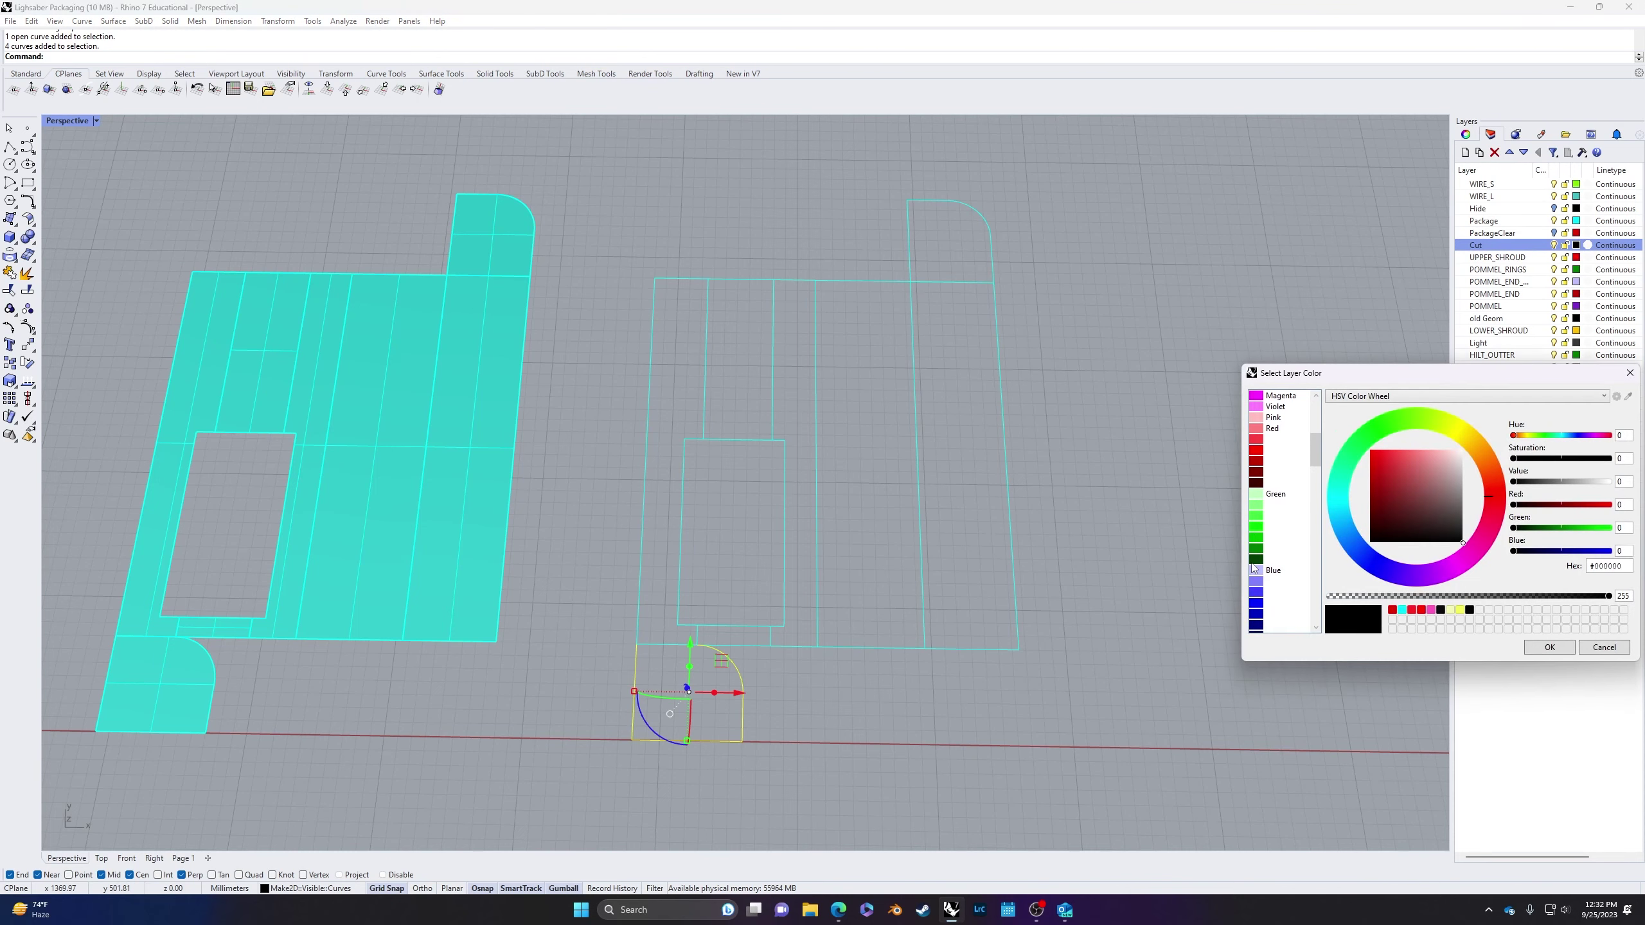
pyautogui.click(1257, 439)
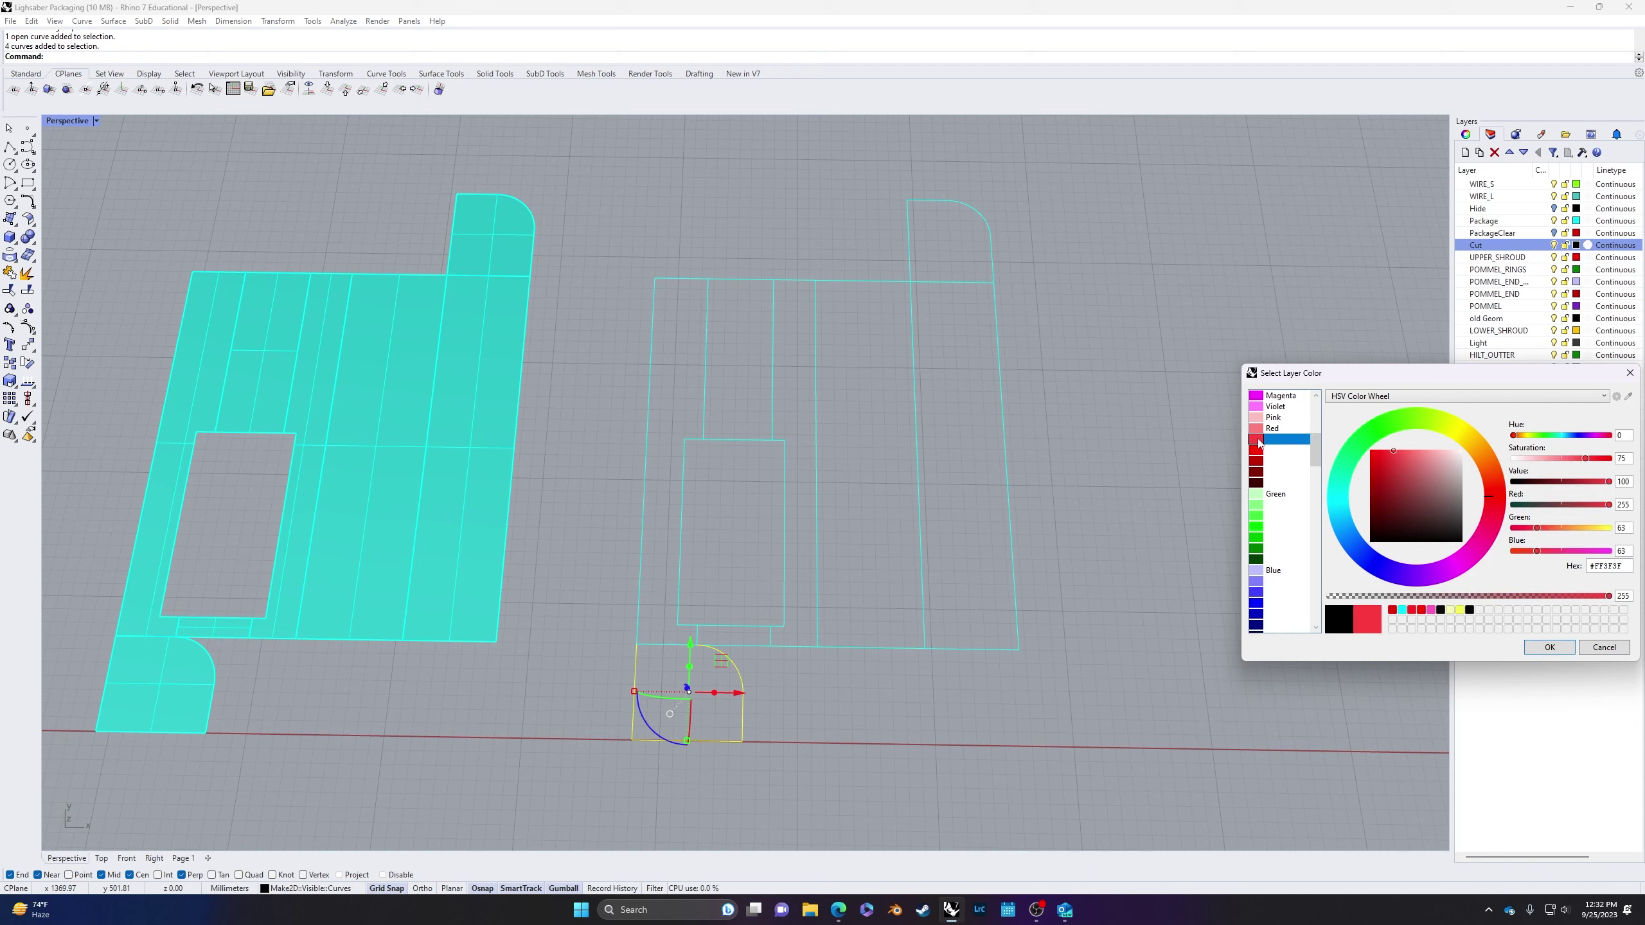
pyautogui.click(1256, 450)
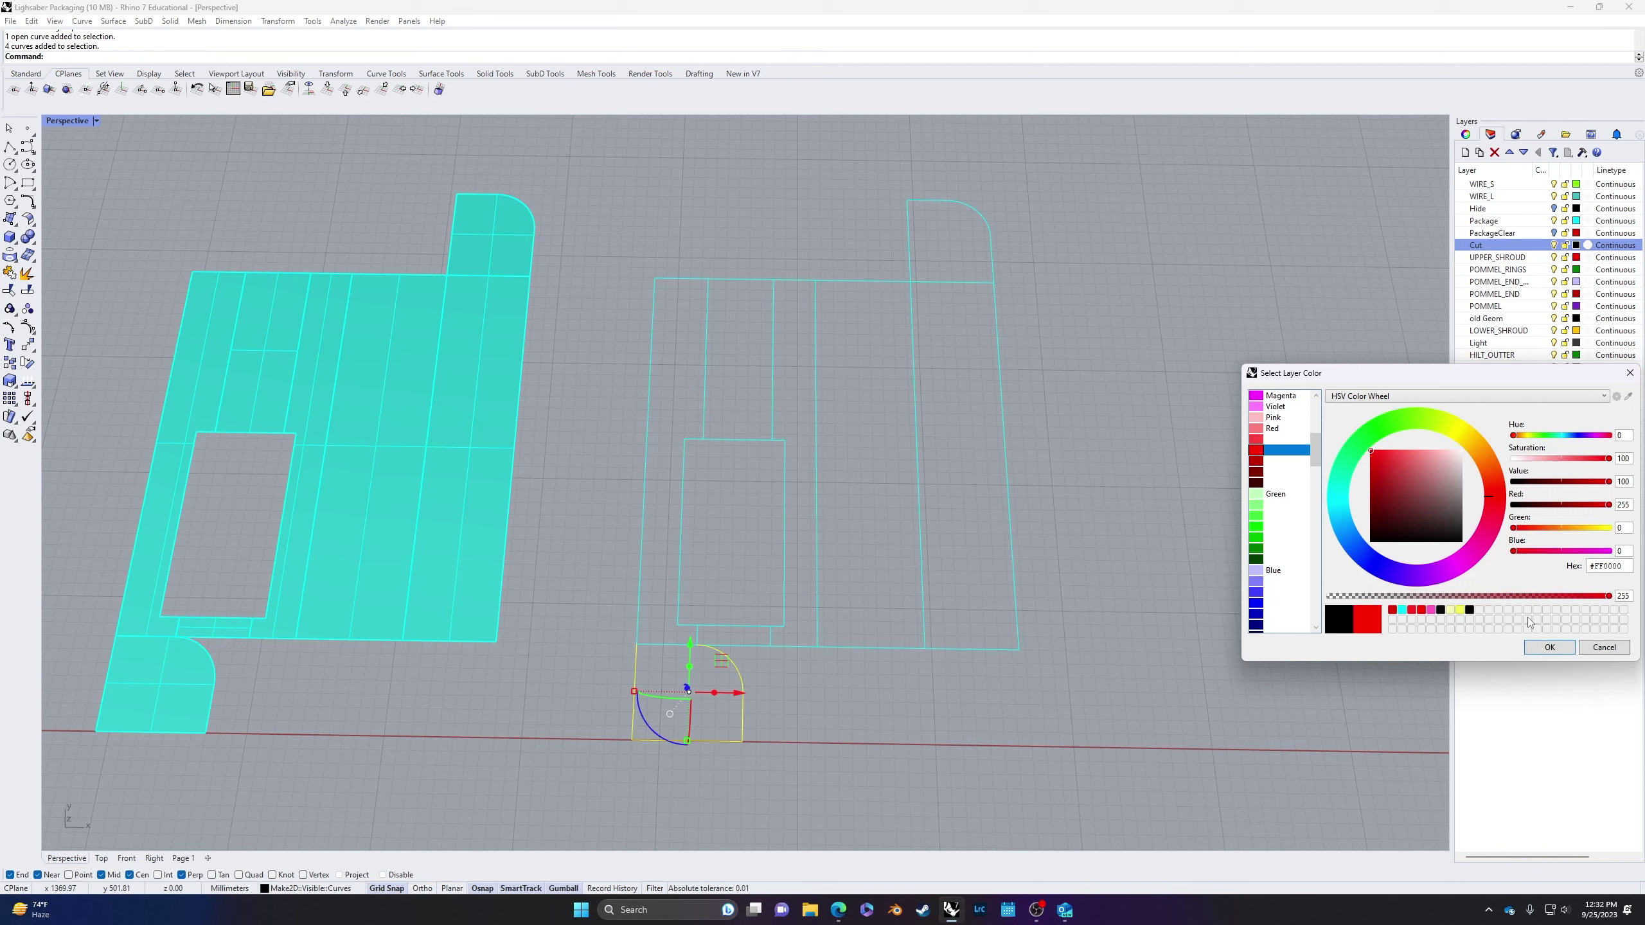
pyautogui.click(1622, 459)
pyautogui.write('25')
pyautogui.press('Tab')
pyautogui.write('25')
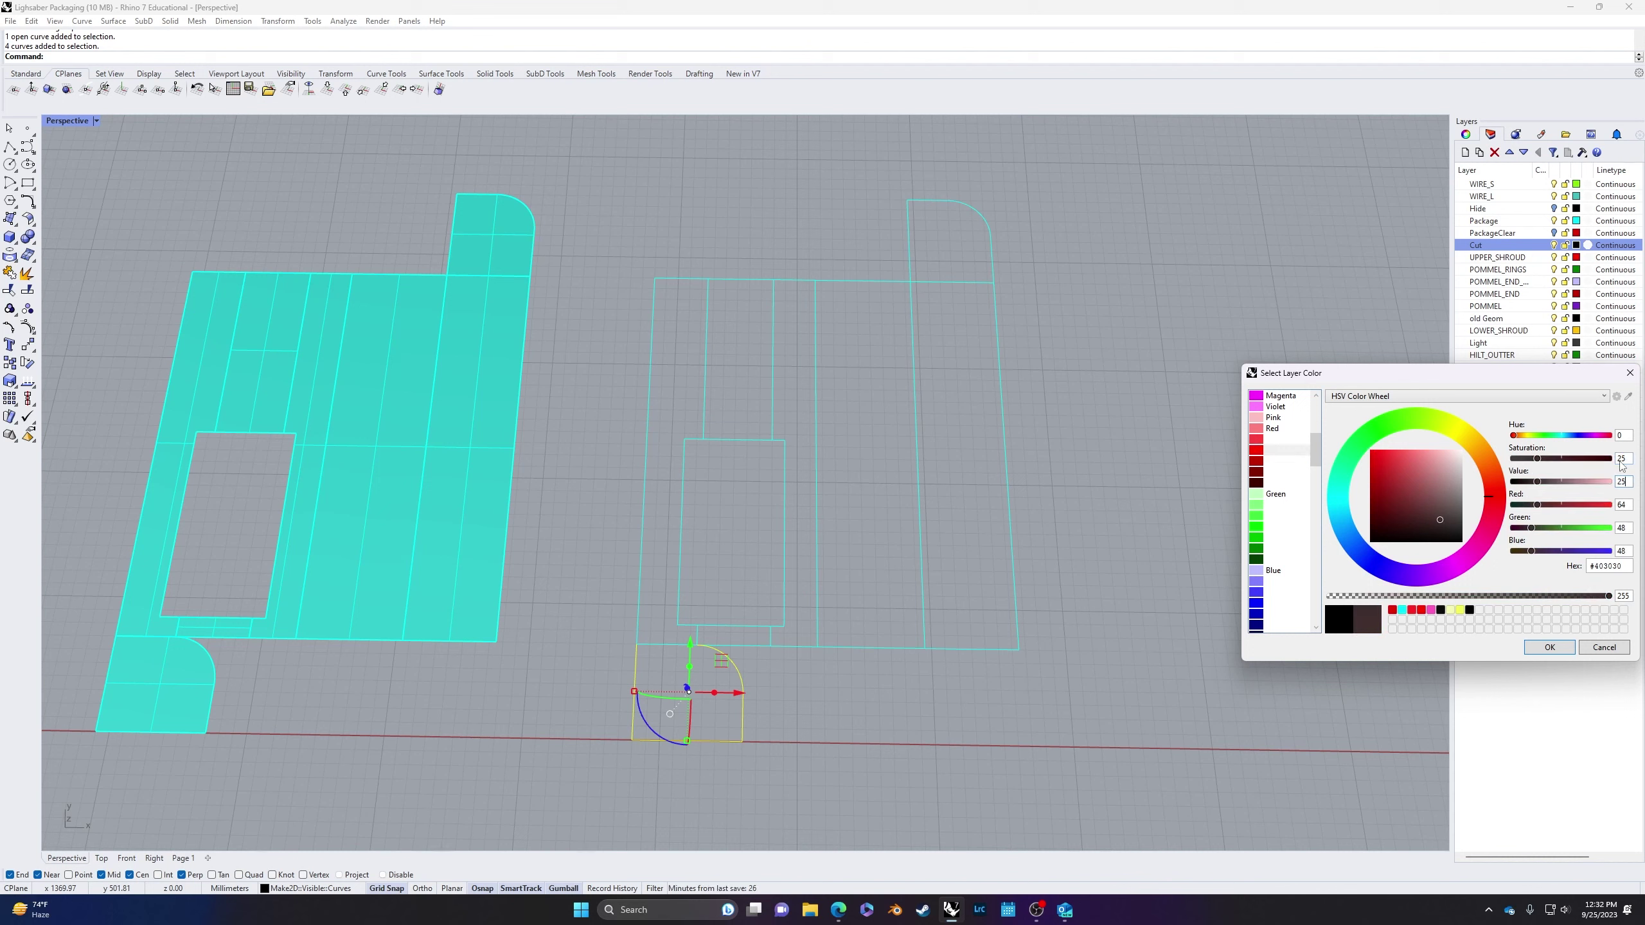
pyautogui.press('Tab')
pyautogui.write('255')
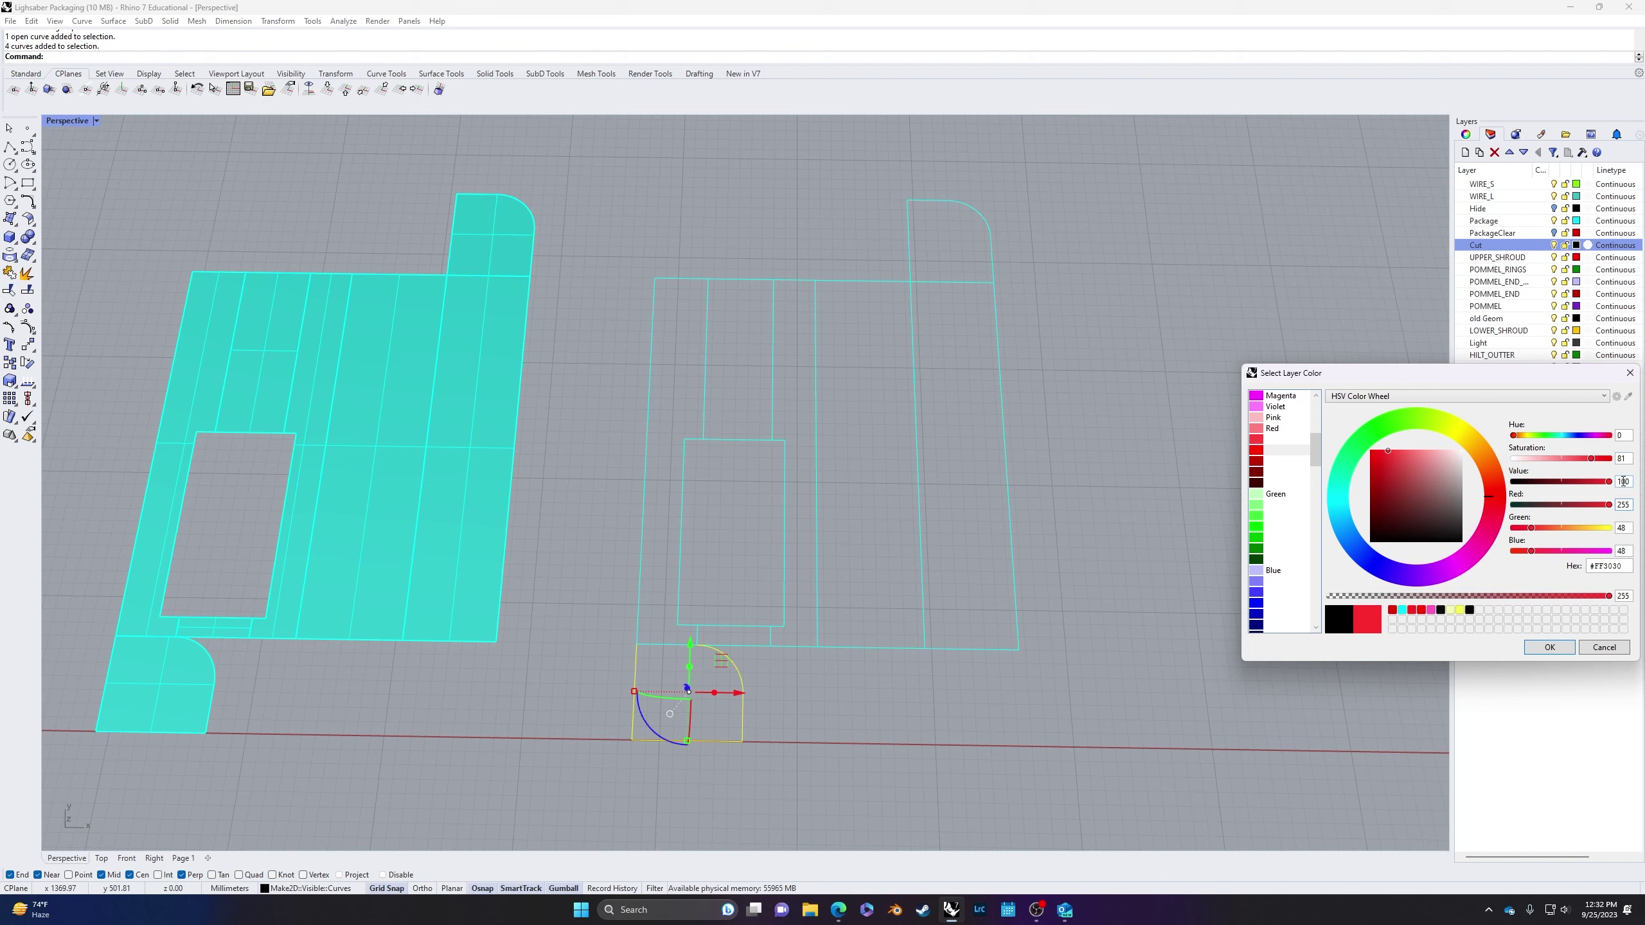
# Step: Use RGB sliders to give the Cut layer Red 255, Green 0, Blue 0
pyautogui.click(1592, 397)
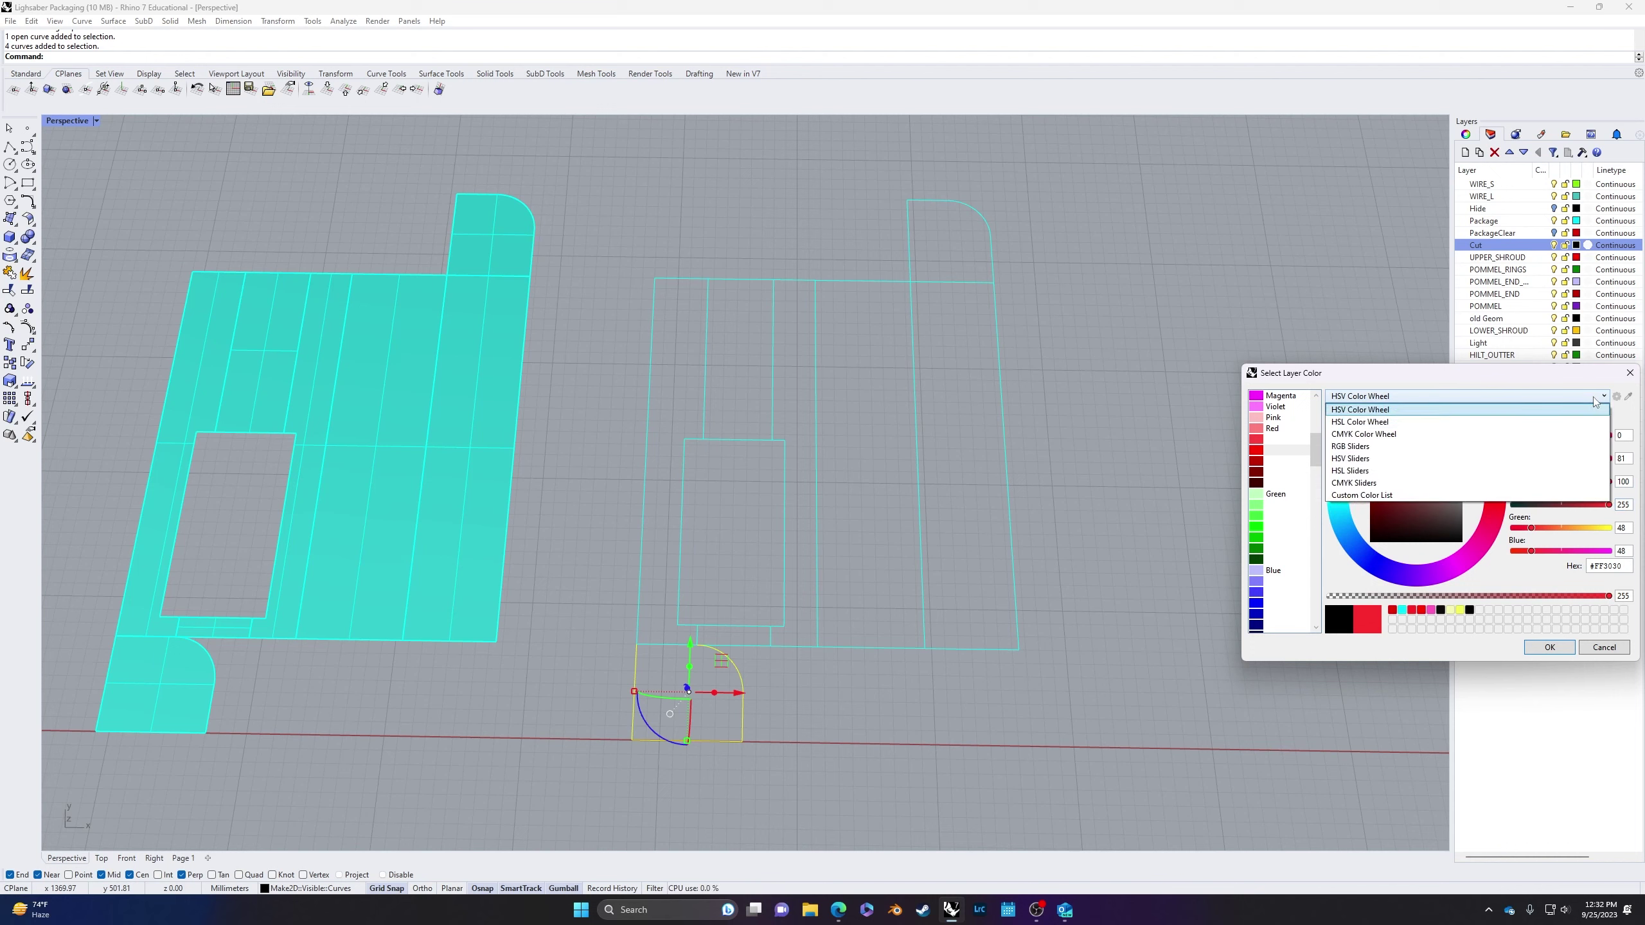
pyautogui.click(1409, 448)
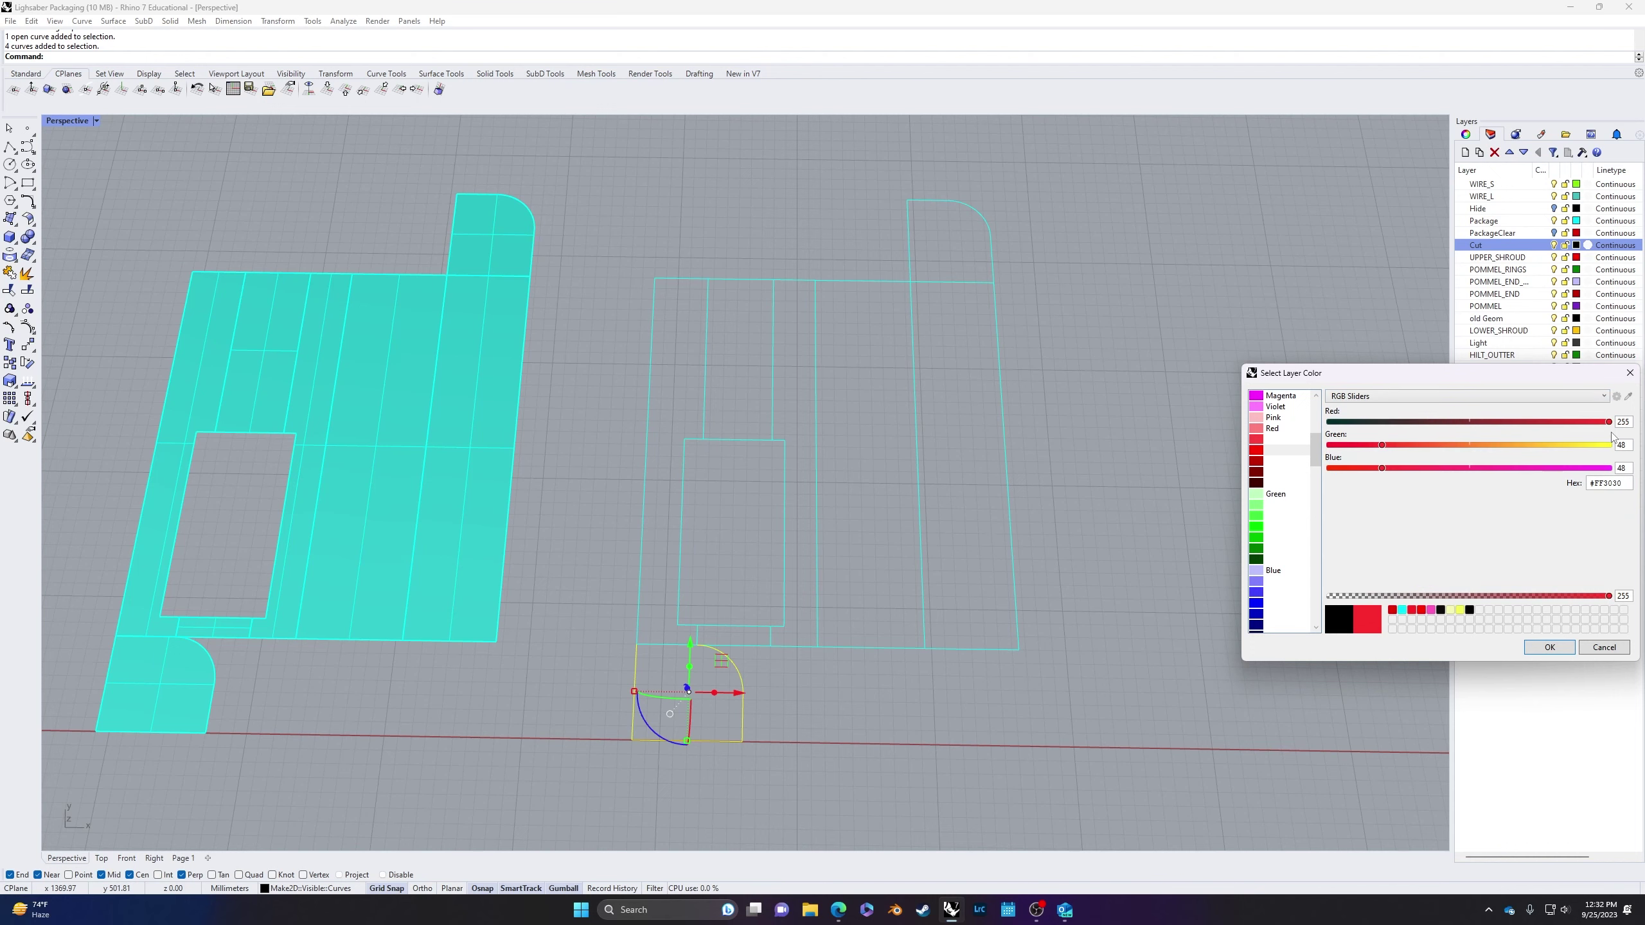
pyautogui.doubleClick(1626, 419)
pyautogui.write('255')
pyautogui.press('Tab')
pyautogui.write('0')
pyautogui.press('Tab')
pyautogui.write('0')
pyautogui.press('Tab')
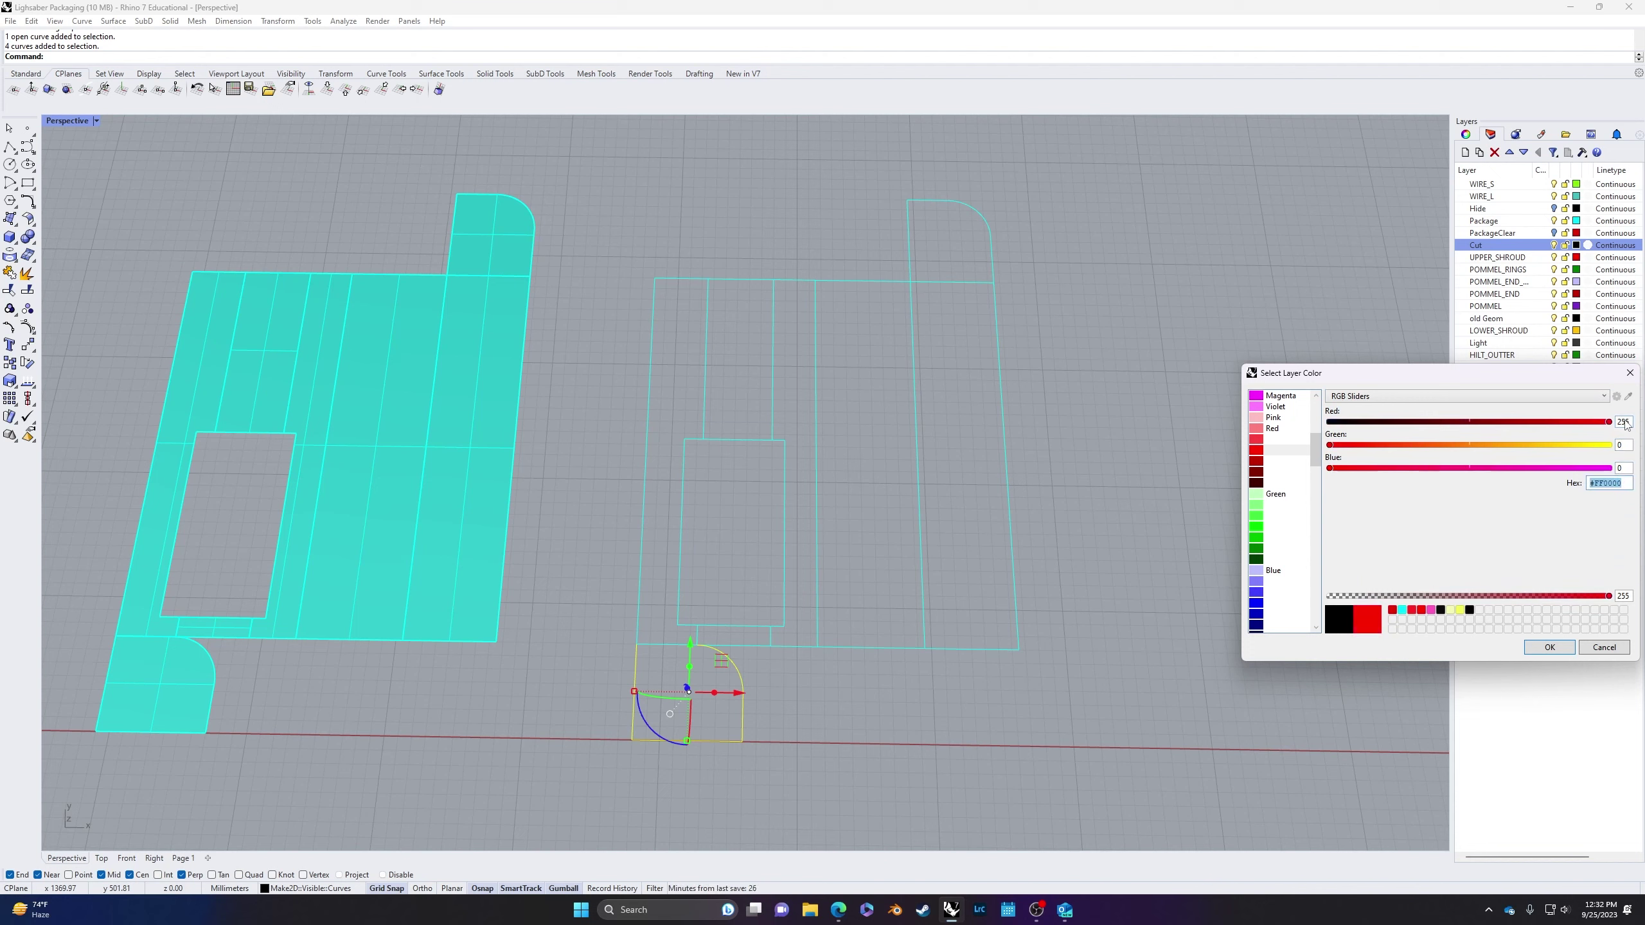
# Step: Confirm the red Cut colour and window-select the lower tab's four curves
pyautogui.click(1548, 649)
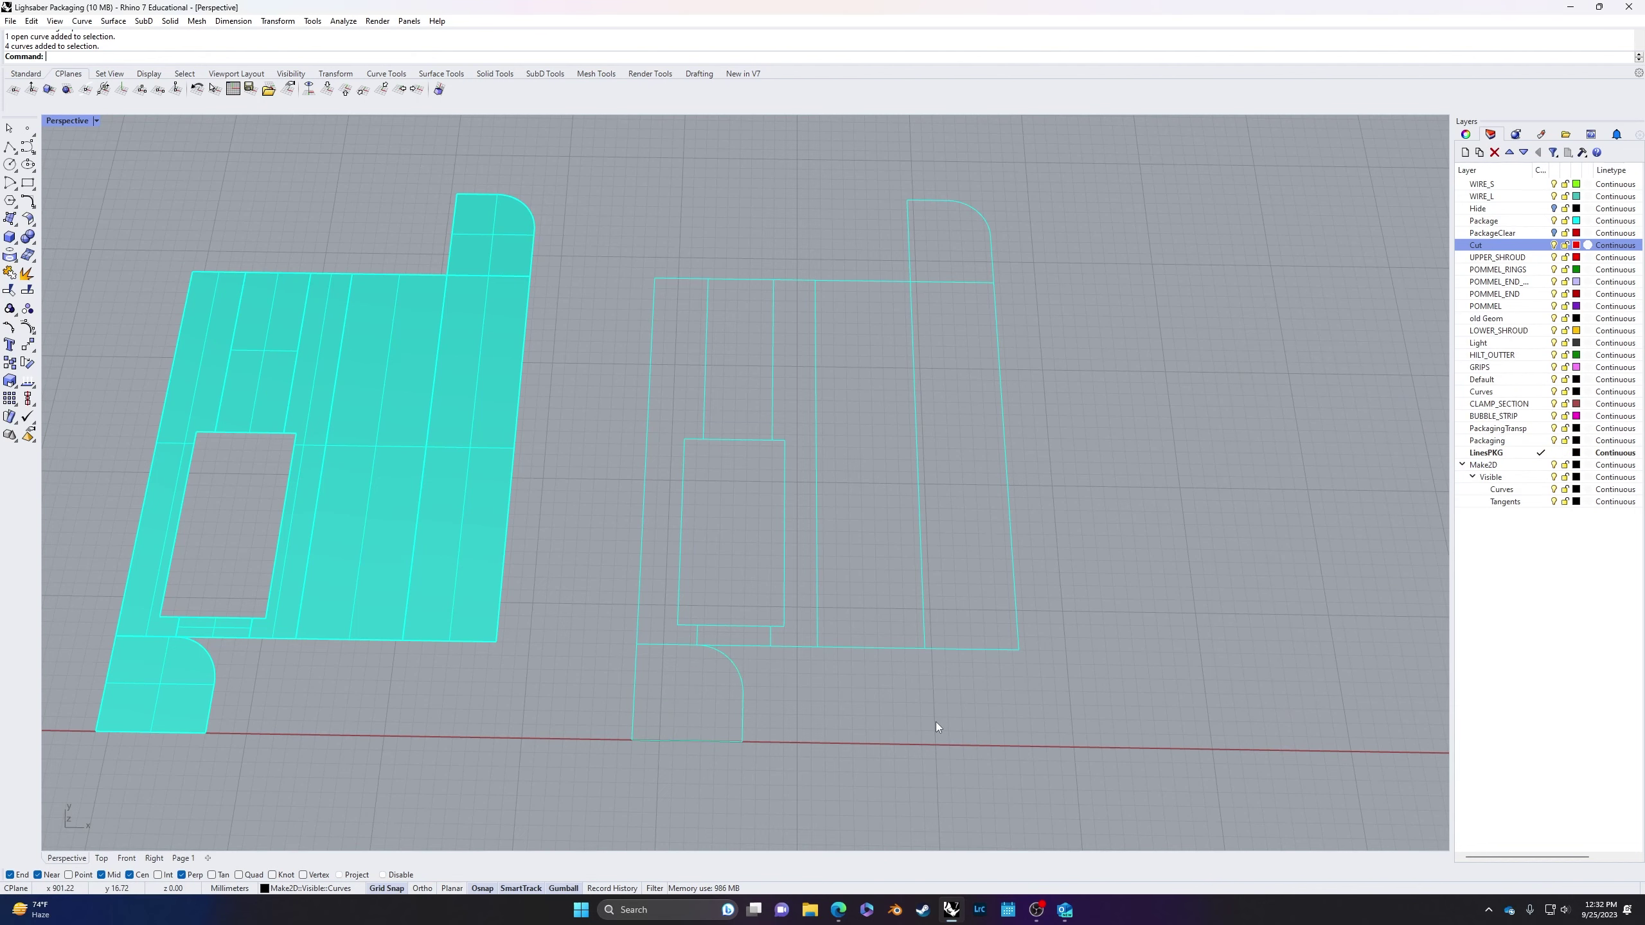
pyautogui.moveTo(779, 668); pyautogui.dragTo(599, 801)
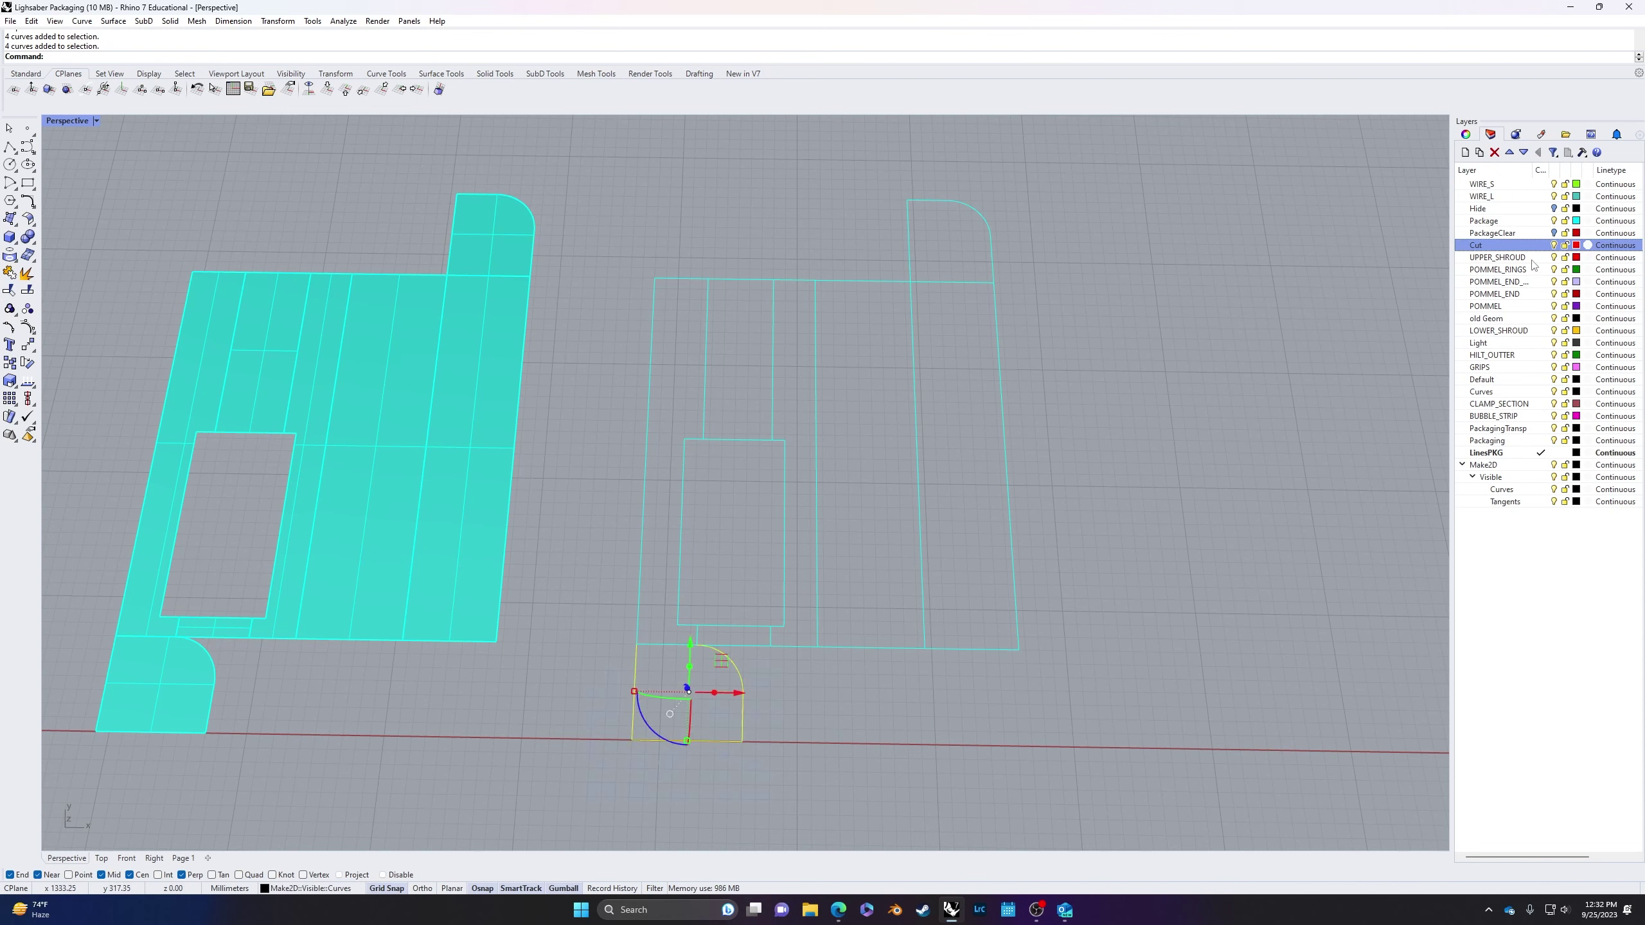
pyautogui.rightClick(1530, 245)
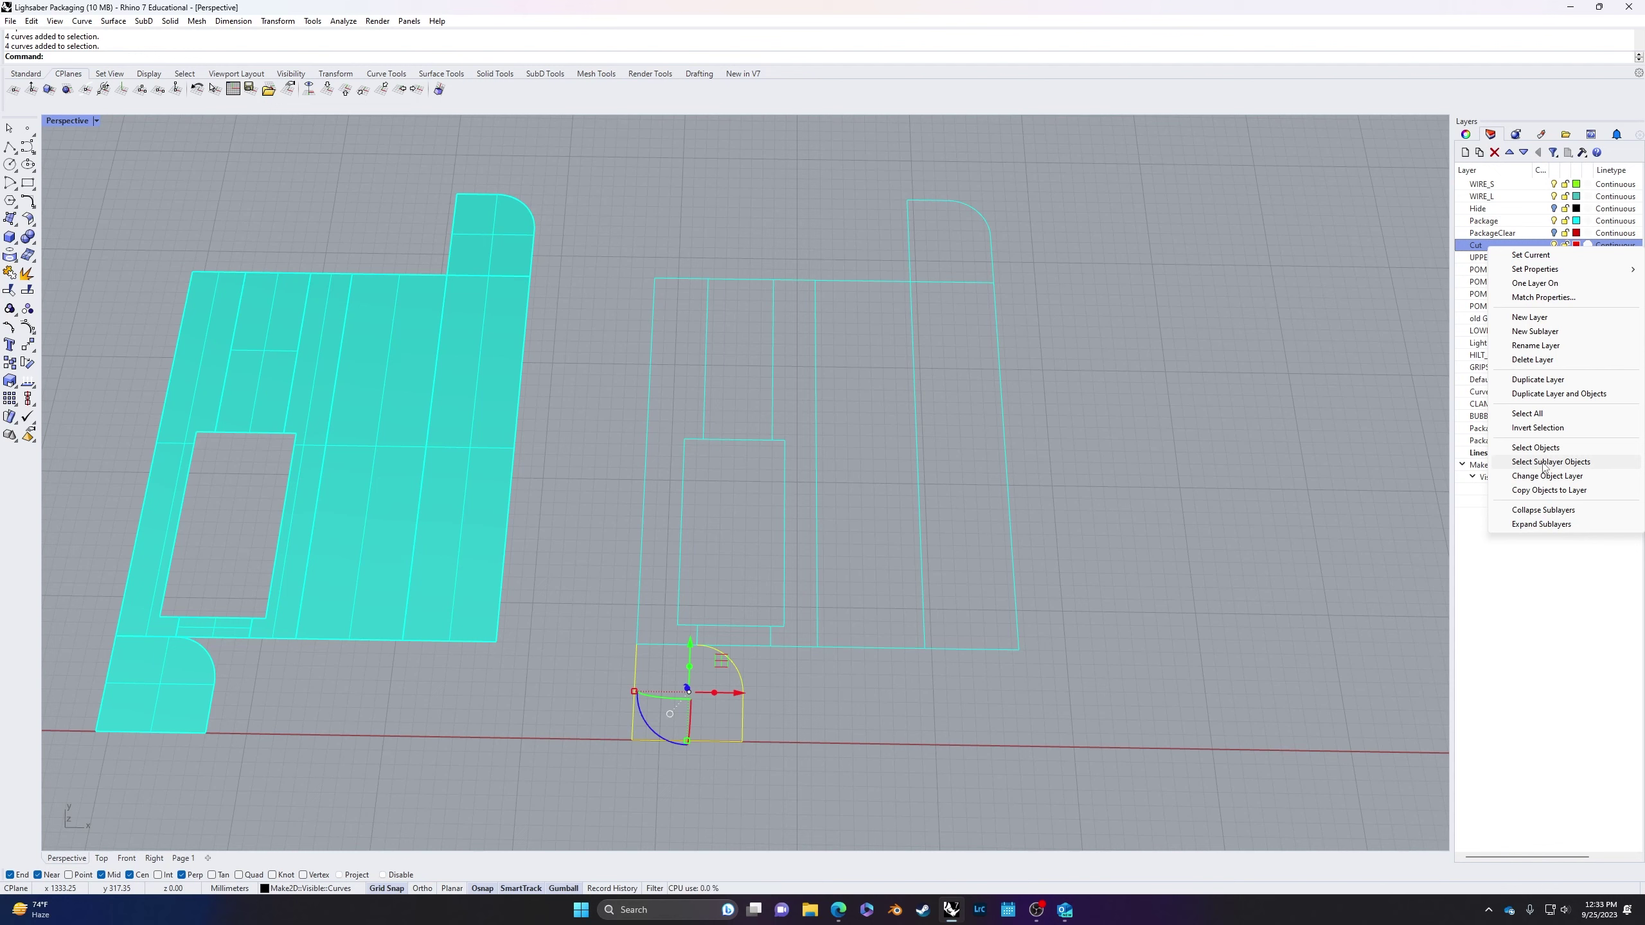
pyautogui.click(1540, 462)
pyautogui.press('Escape')
pyautogui.moveTo(790, 674); pyautogui.dragTo(580, 775)
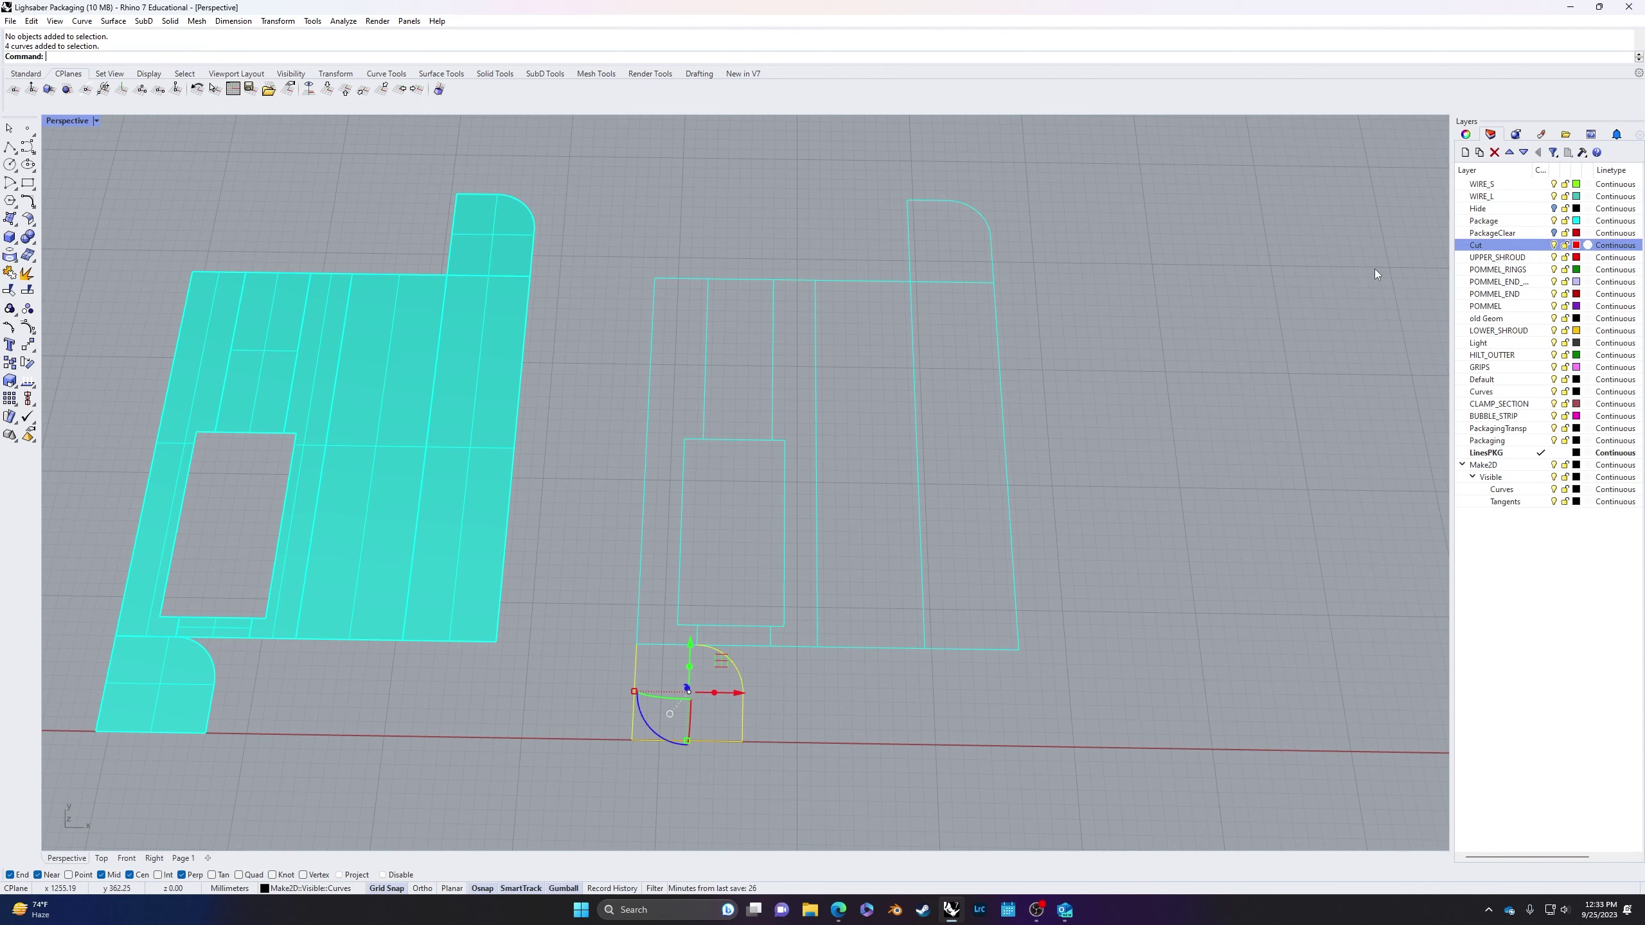
# Step: Set the lower tab's four curves to Red display colour in Object properties
pyautogui.click(1466, 135)
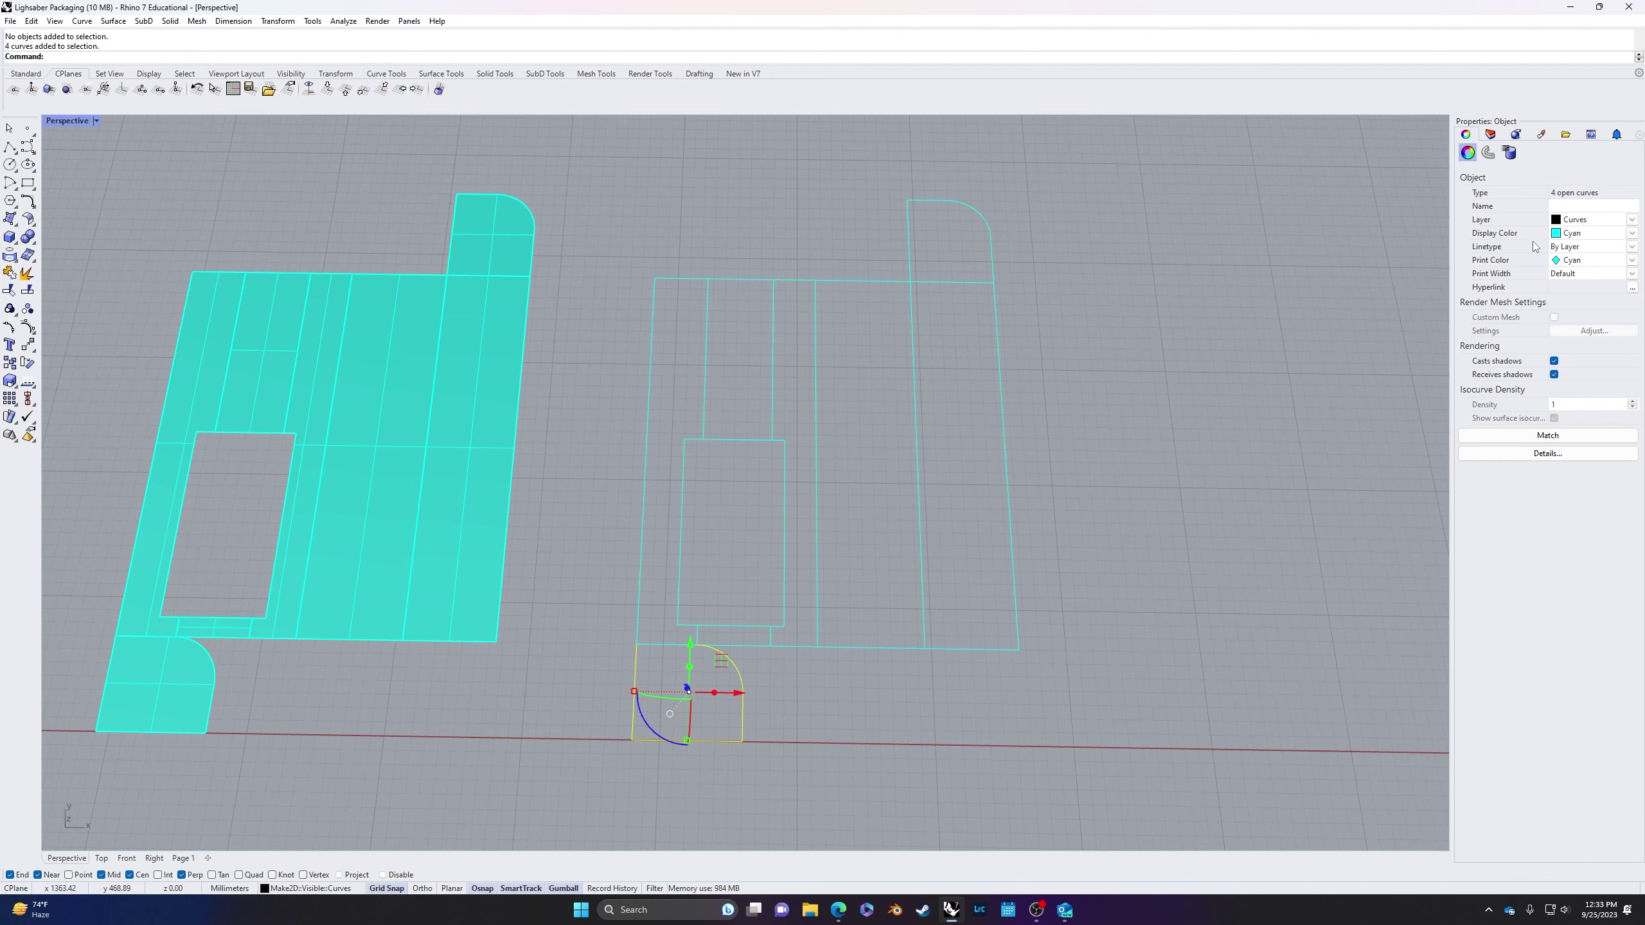
pyautogui.click(1632, 232)
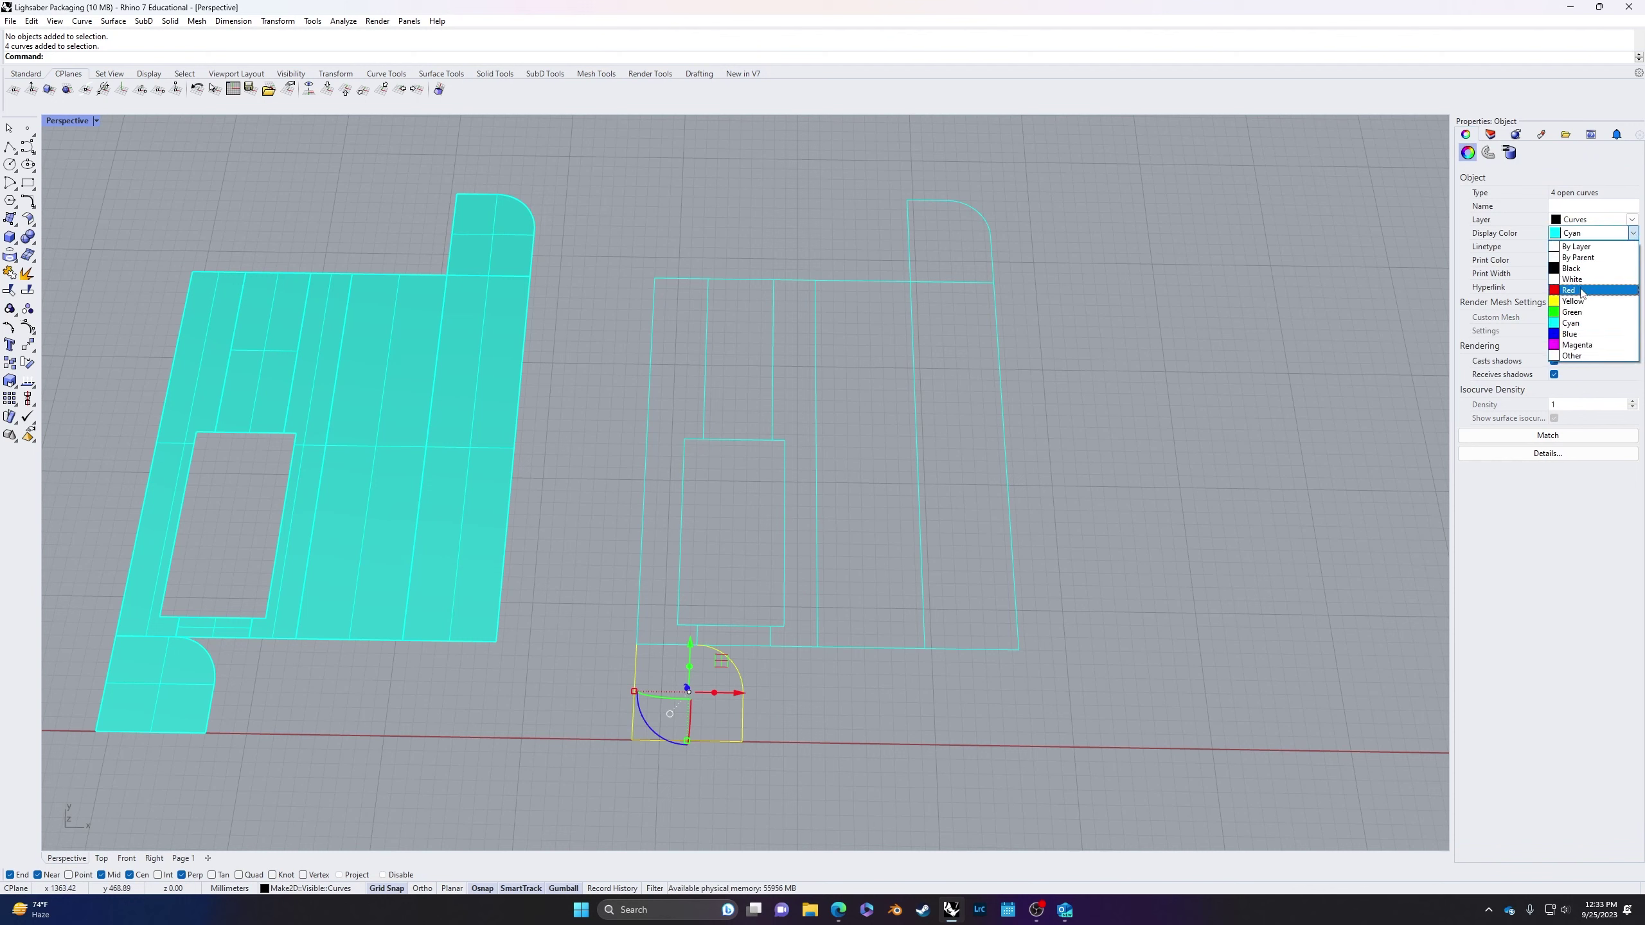
pyautogui.click(1581, 290)
pyautogui.click(1148, 612)
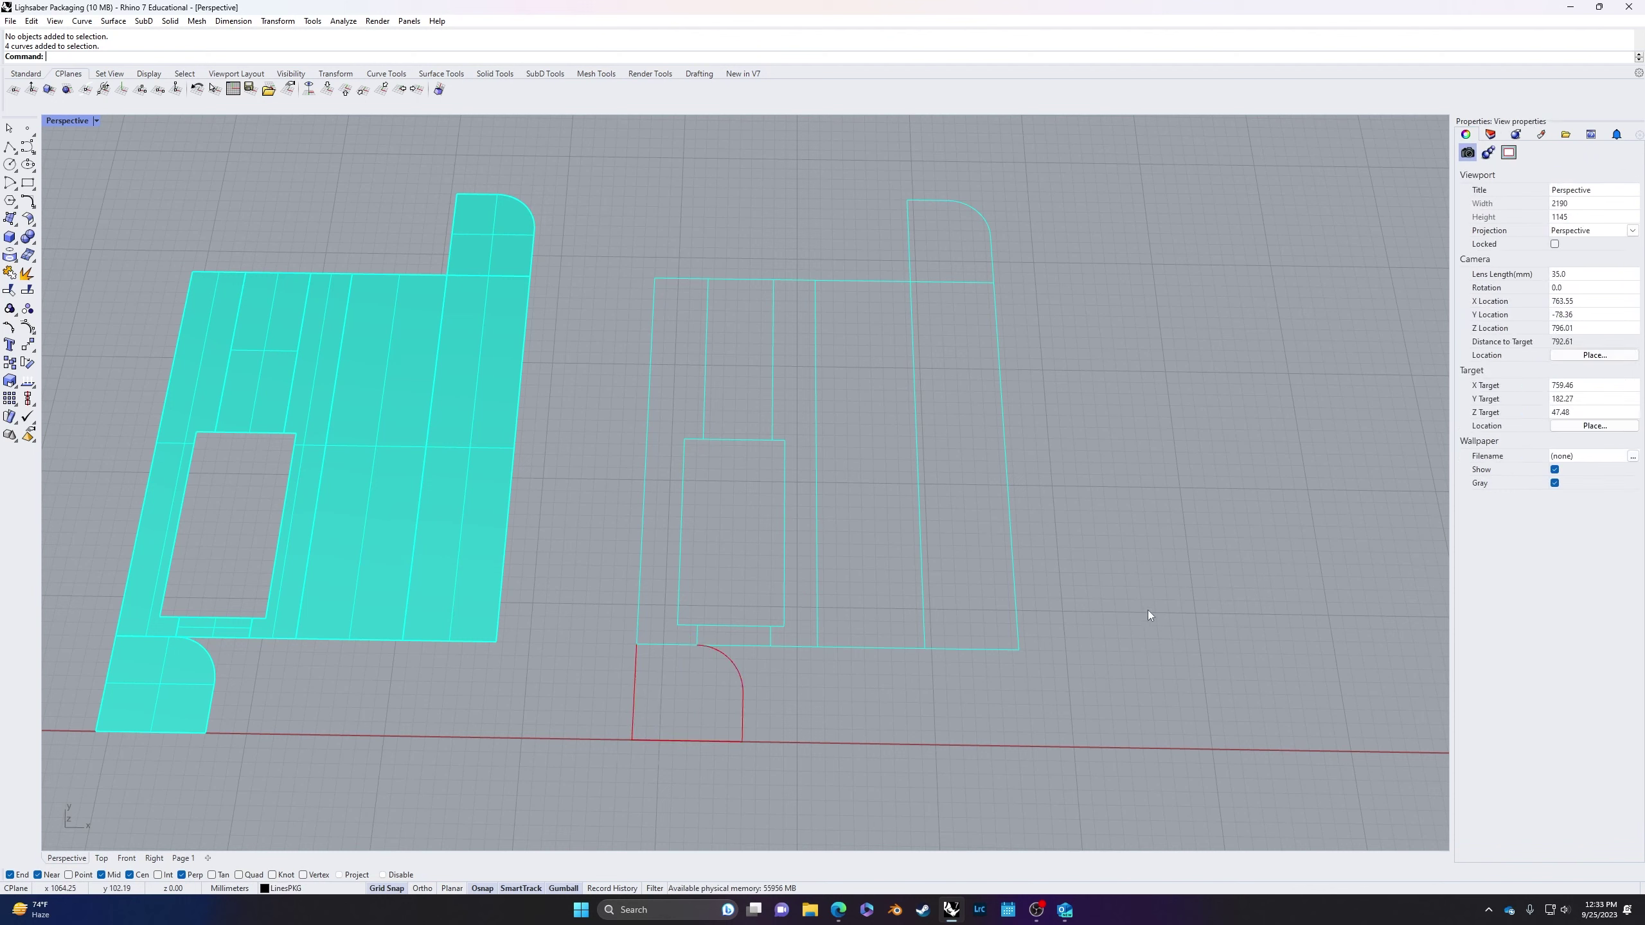
# Step: Give the net's outer outline edges and corner arc a Red display colour
pyautogui.click(737, 648)
pyautogui.scroll(5, 814, 652)
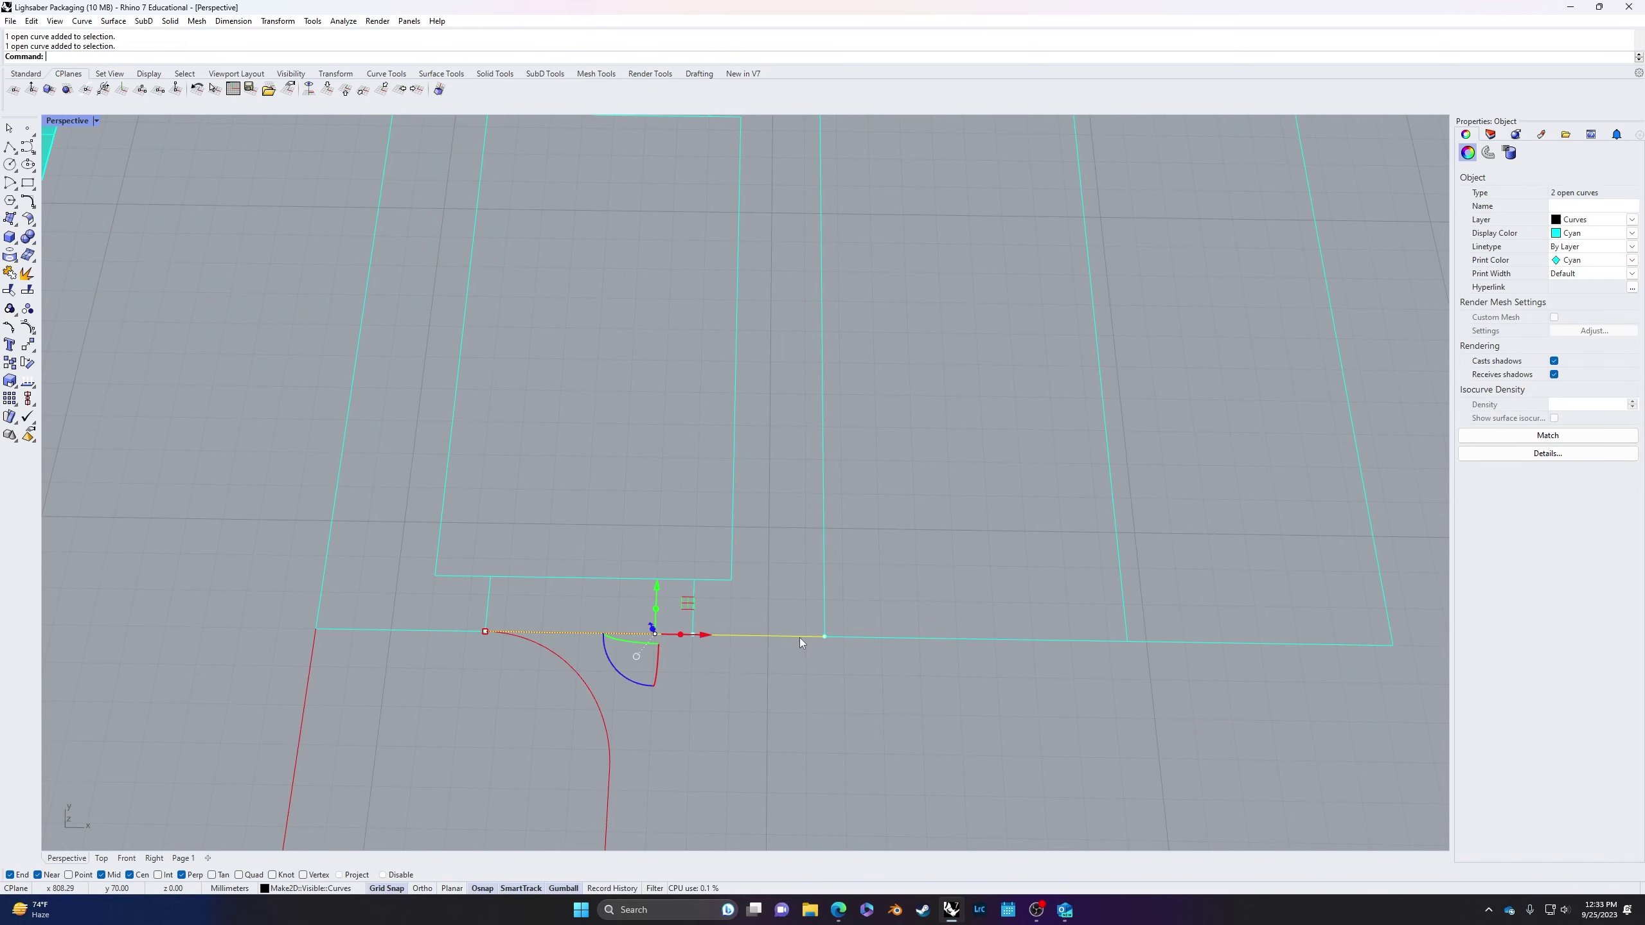
pyautogui.keyDown('shift'); pyautogui.click(900, 639); pyautogui.keyUp('shift')
pyautogui.keyDown('shift'); pyautogui.click(1188, 642); pyautogui.keyUp('shift')
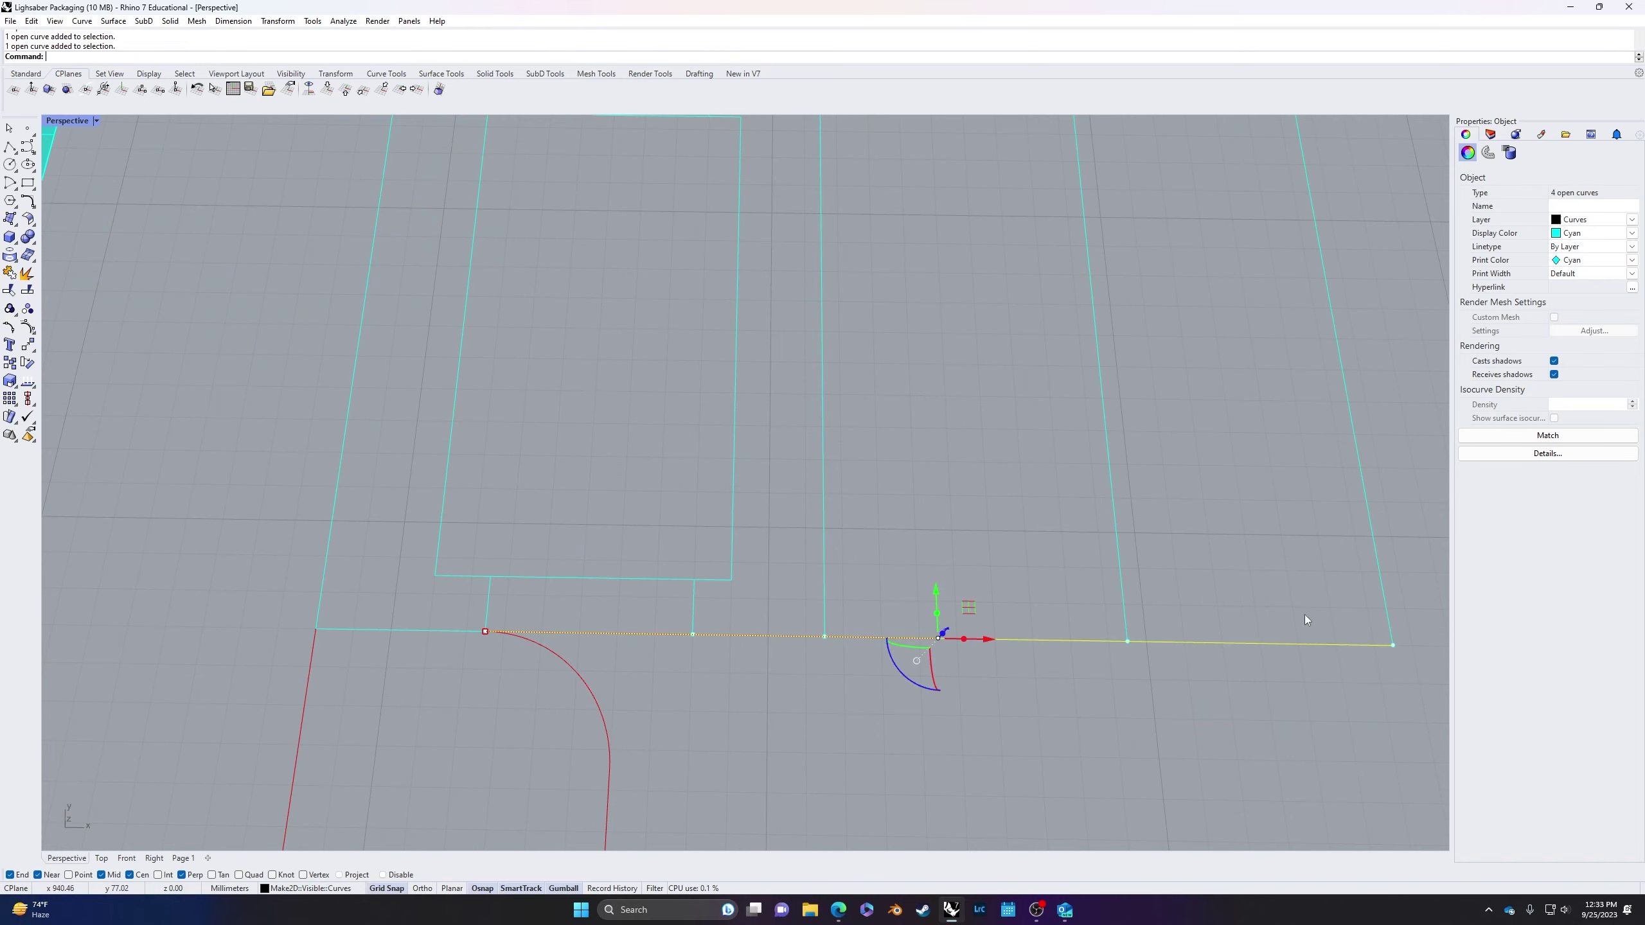
pyautogui.keyDown('shift'); pyautogui.click(1382, 561); pyautogui.keyUp('shift')
pyautogui.scroll(-5, 1380, 564)
pyautogui.scroll(5, 1326, 338)
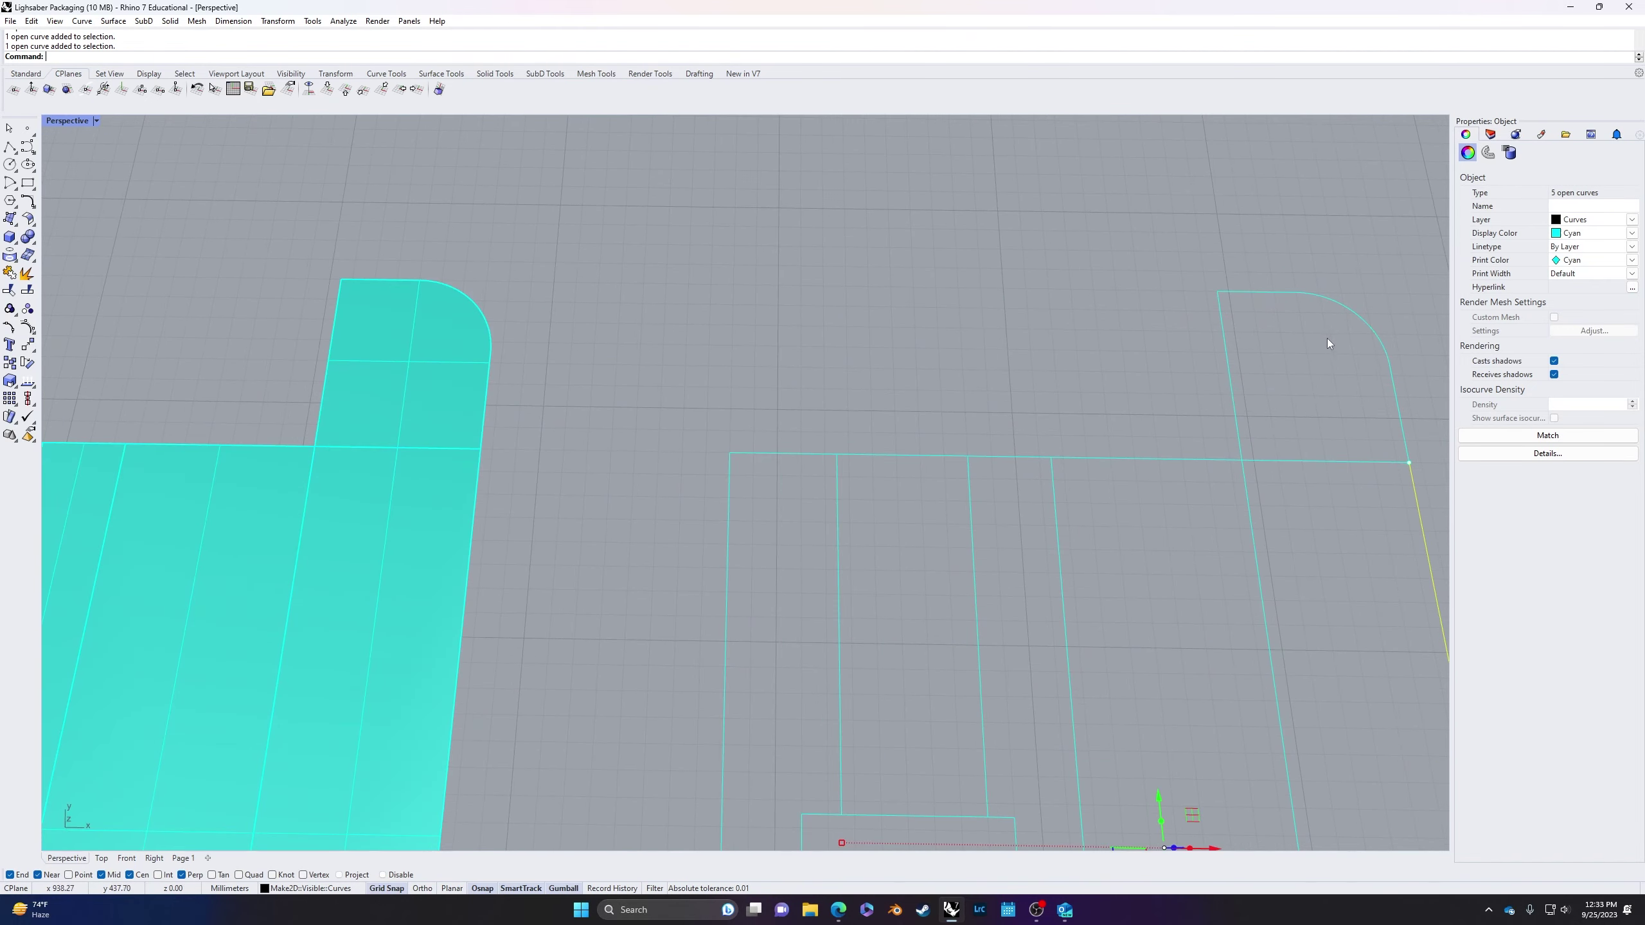
pyautogui.keyDown('shift'); pyautogui.click(1396, 388); pyautogui.keyUp('shift')
pyautogui.keyDown('shift'); pyautogui.click(1376, 333); pyautogui.keyUp('shift')
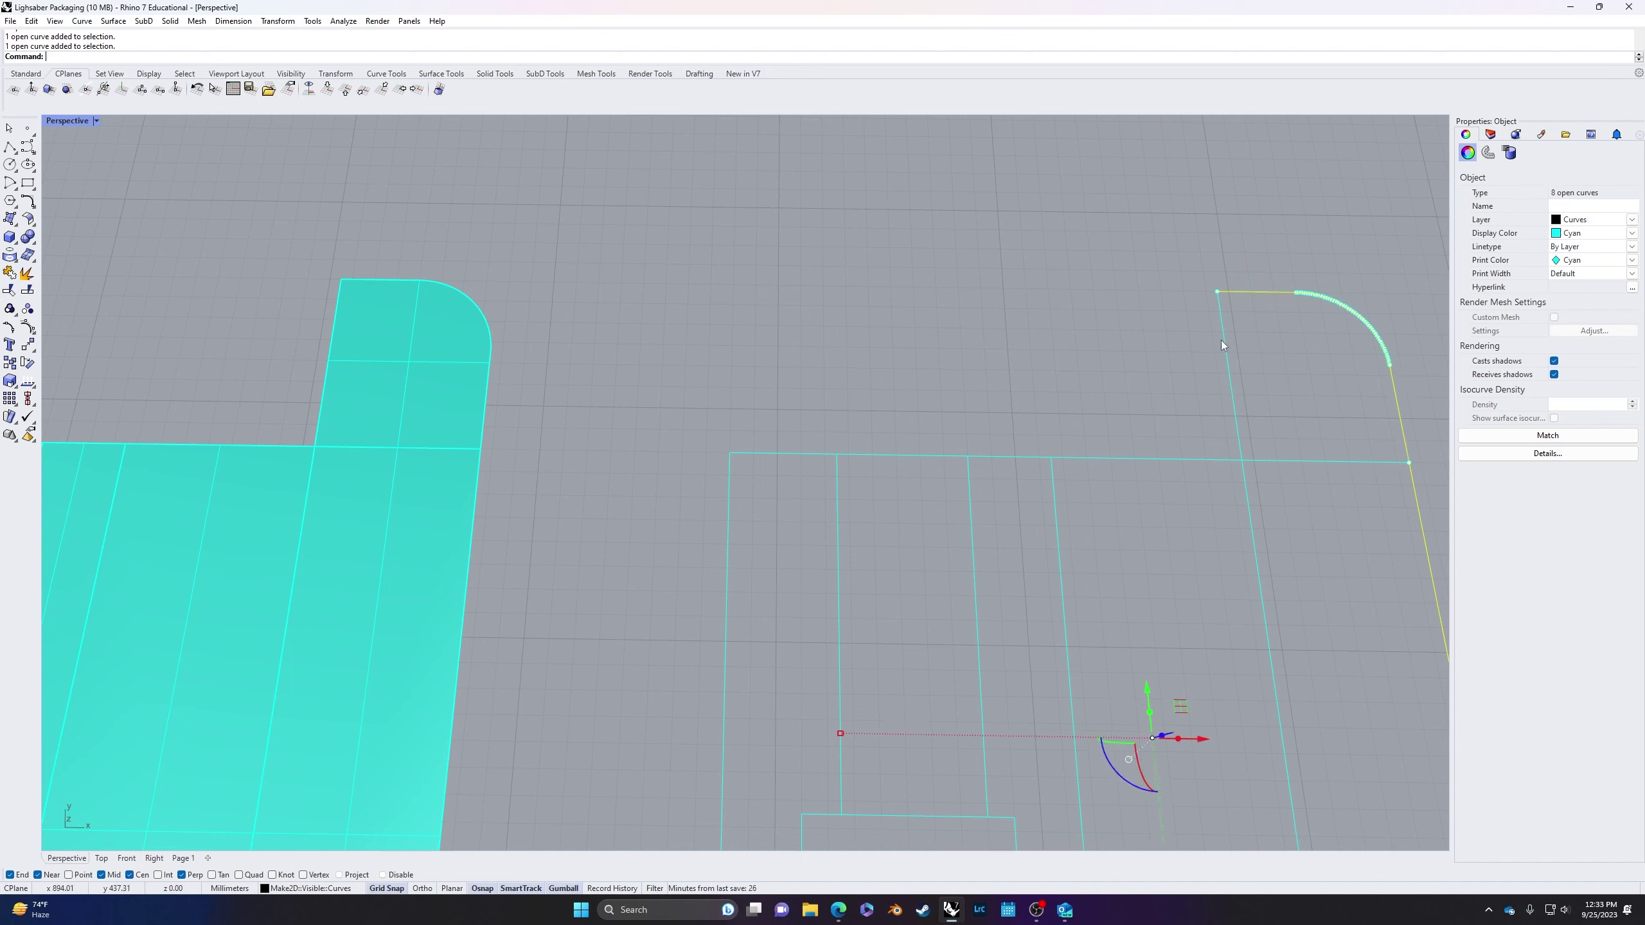
pyautogui.keyDown('shift'); pyautogui.click(1209, 459); pyautogui.keyUp('shift')
pyautogui.keyDown('shift'); pyautogui.click(786, 454); pyautogui.keyUp('shift')
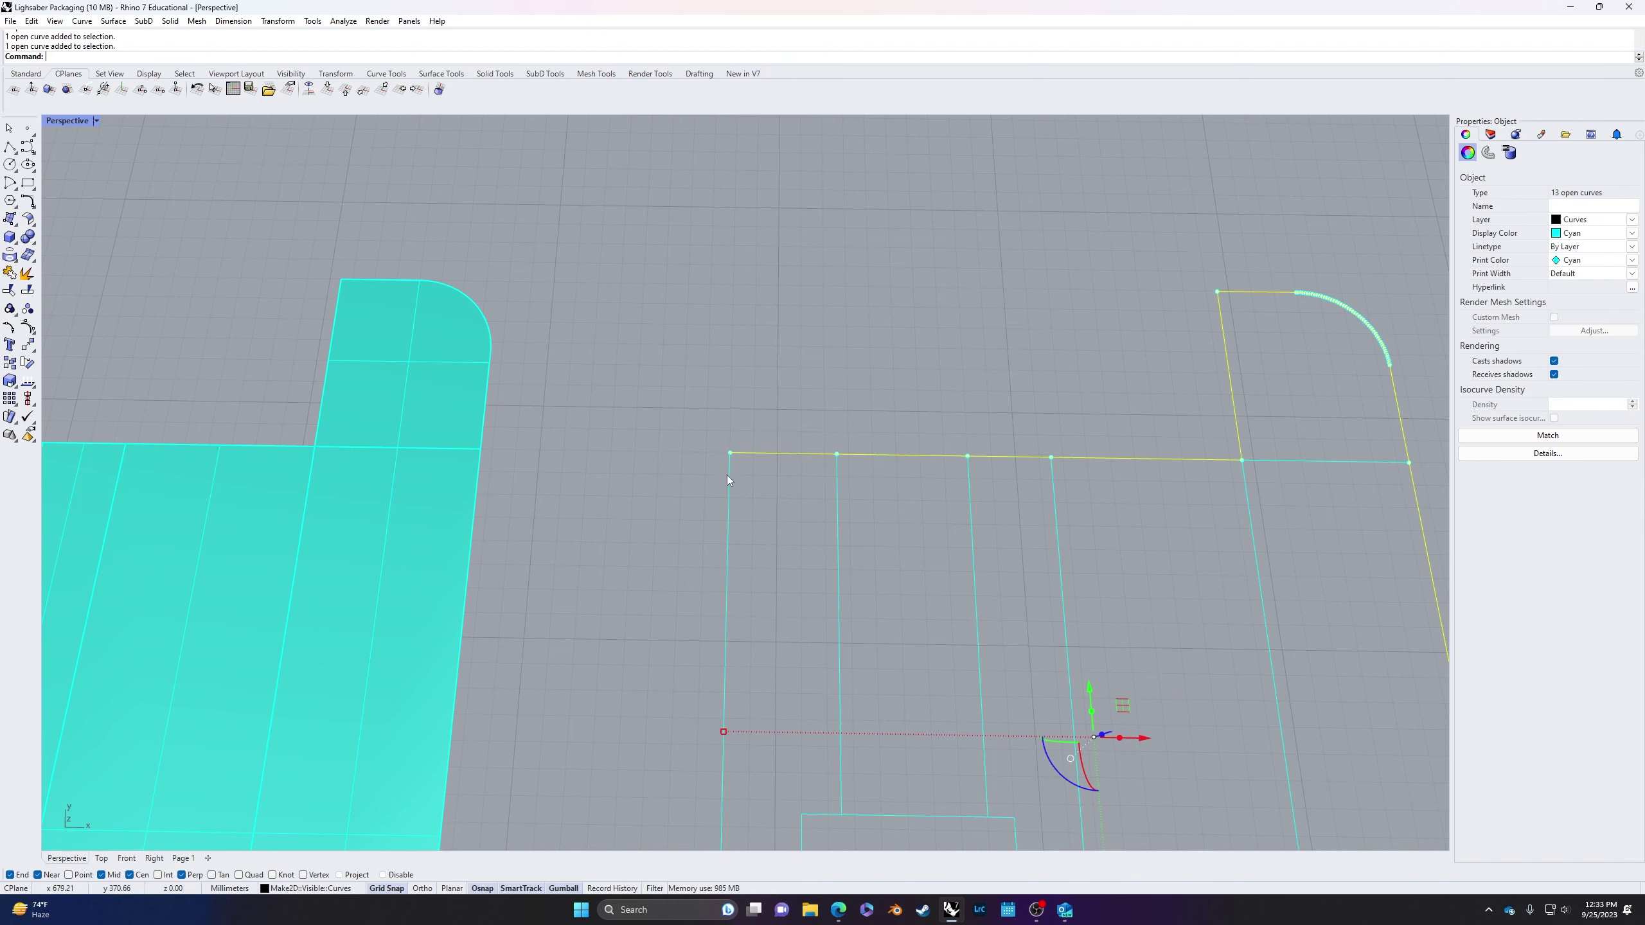
pyautogui.keyDown('shift'); pyautogui.click(726, 481); pyautogui.keyUp('shift')
pyautogui.scroll(-5, 726, 480)
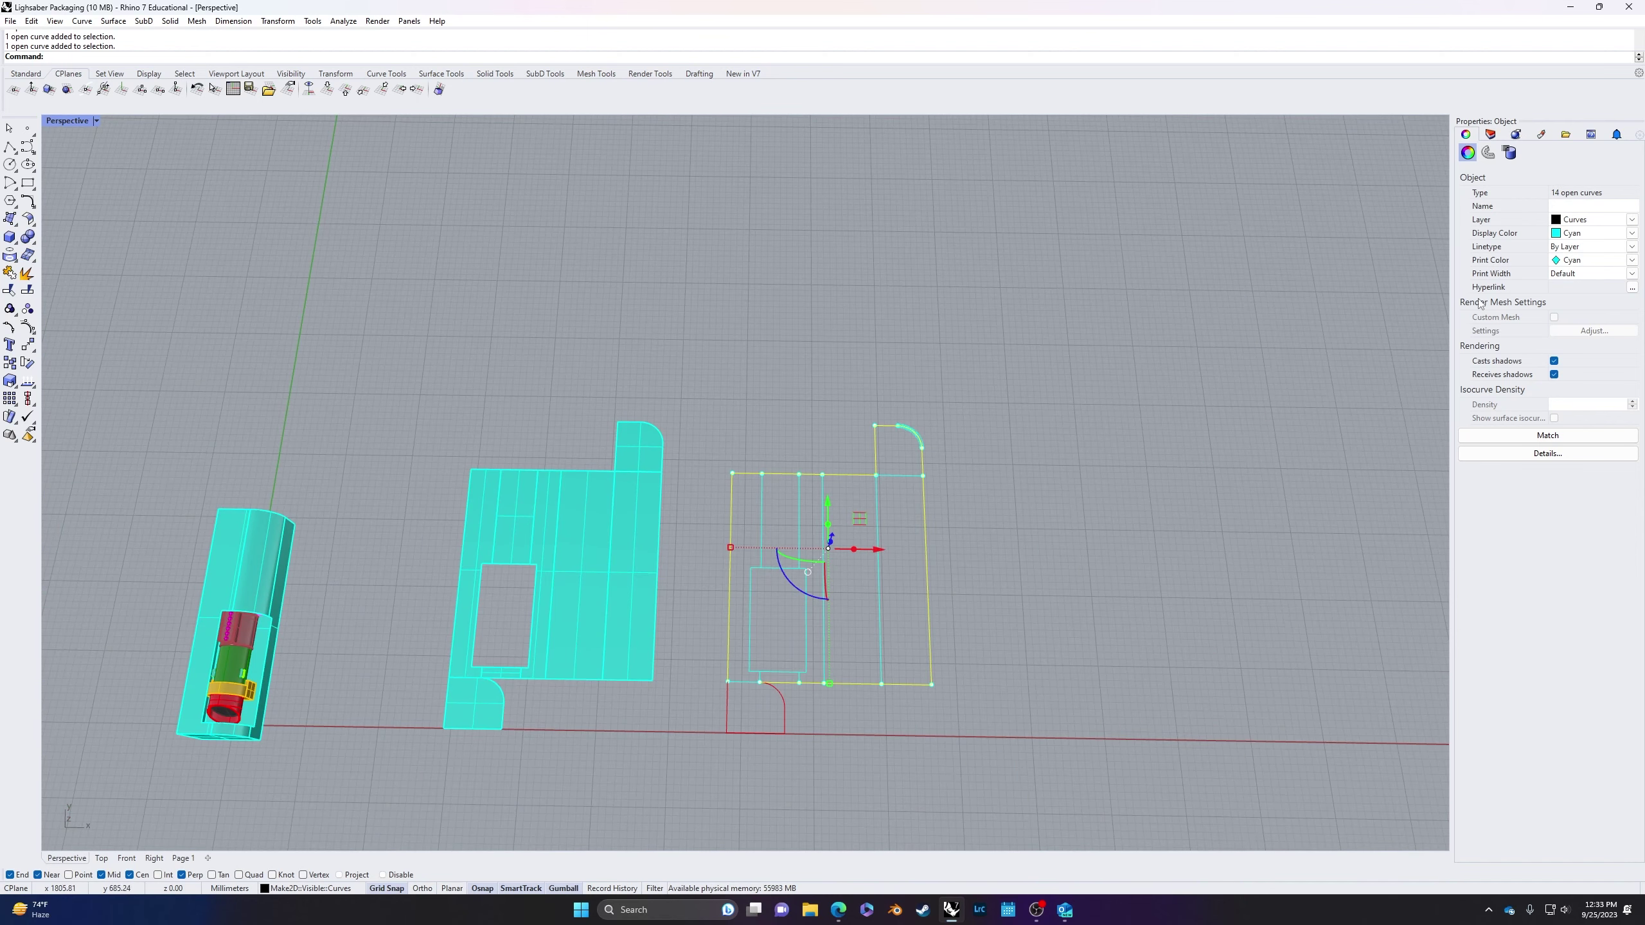
pyautogui.click(1629, 234)
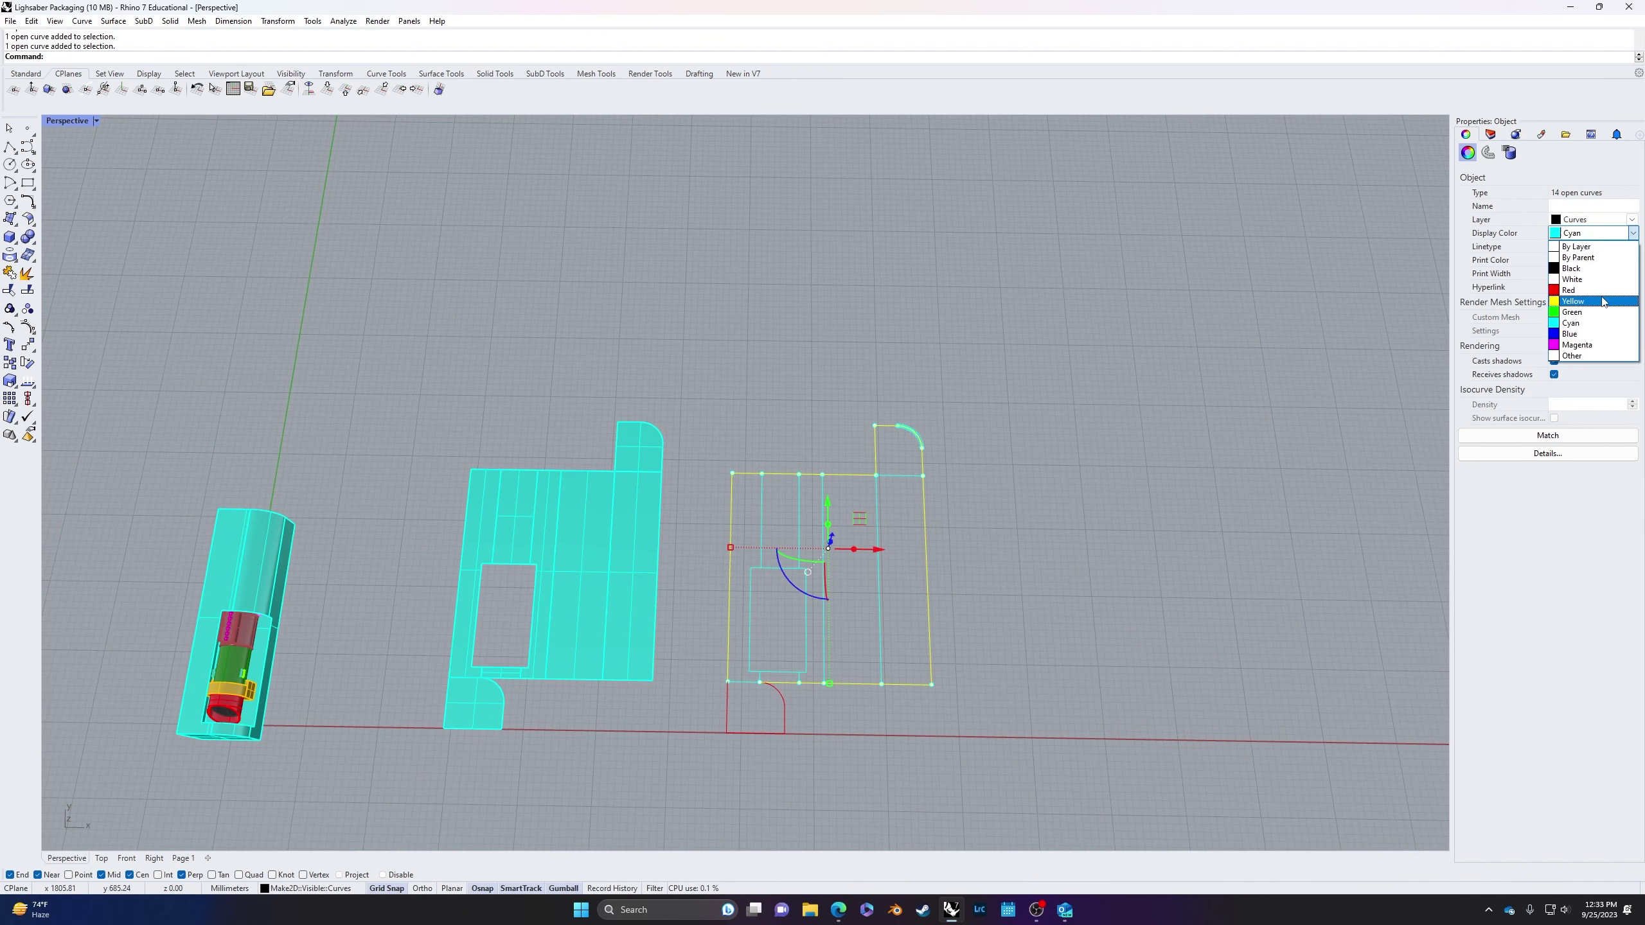
pyautogui.click(1586, 291)
pyautogui.click(1168, 550)
# Step: Give the window cutout's edges and remaining bottom segments a Red display colour
pyautogui.scroll(5, 886, 585)
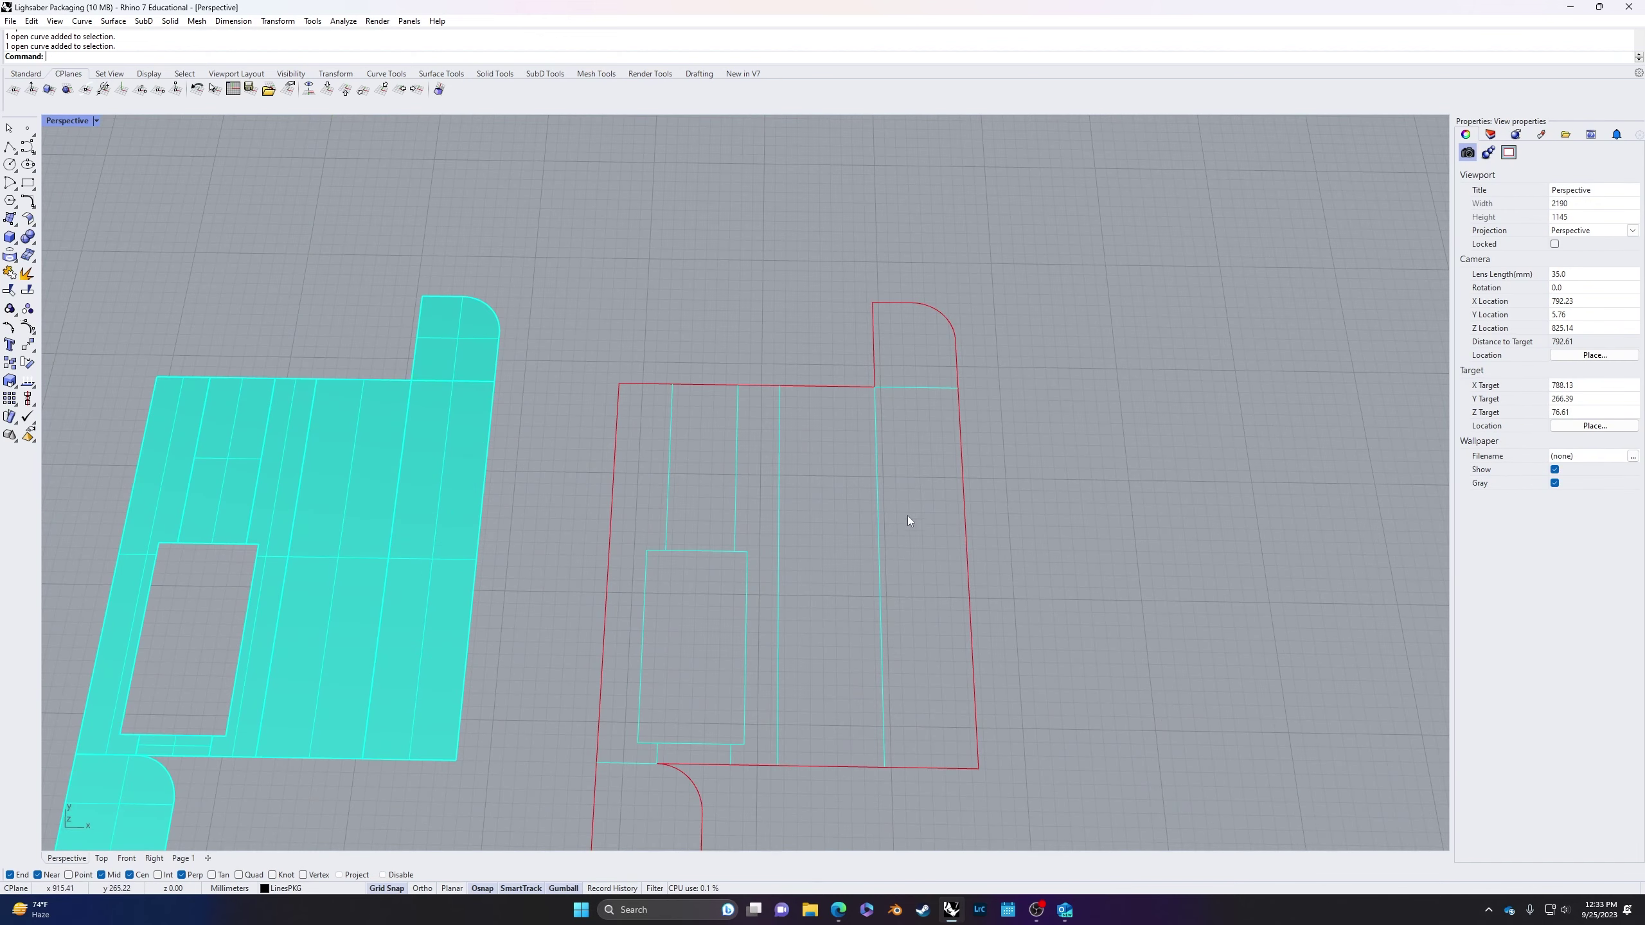
pyautogui.click(877, 512)
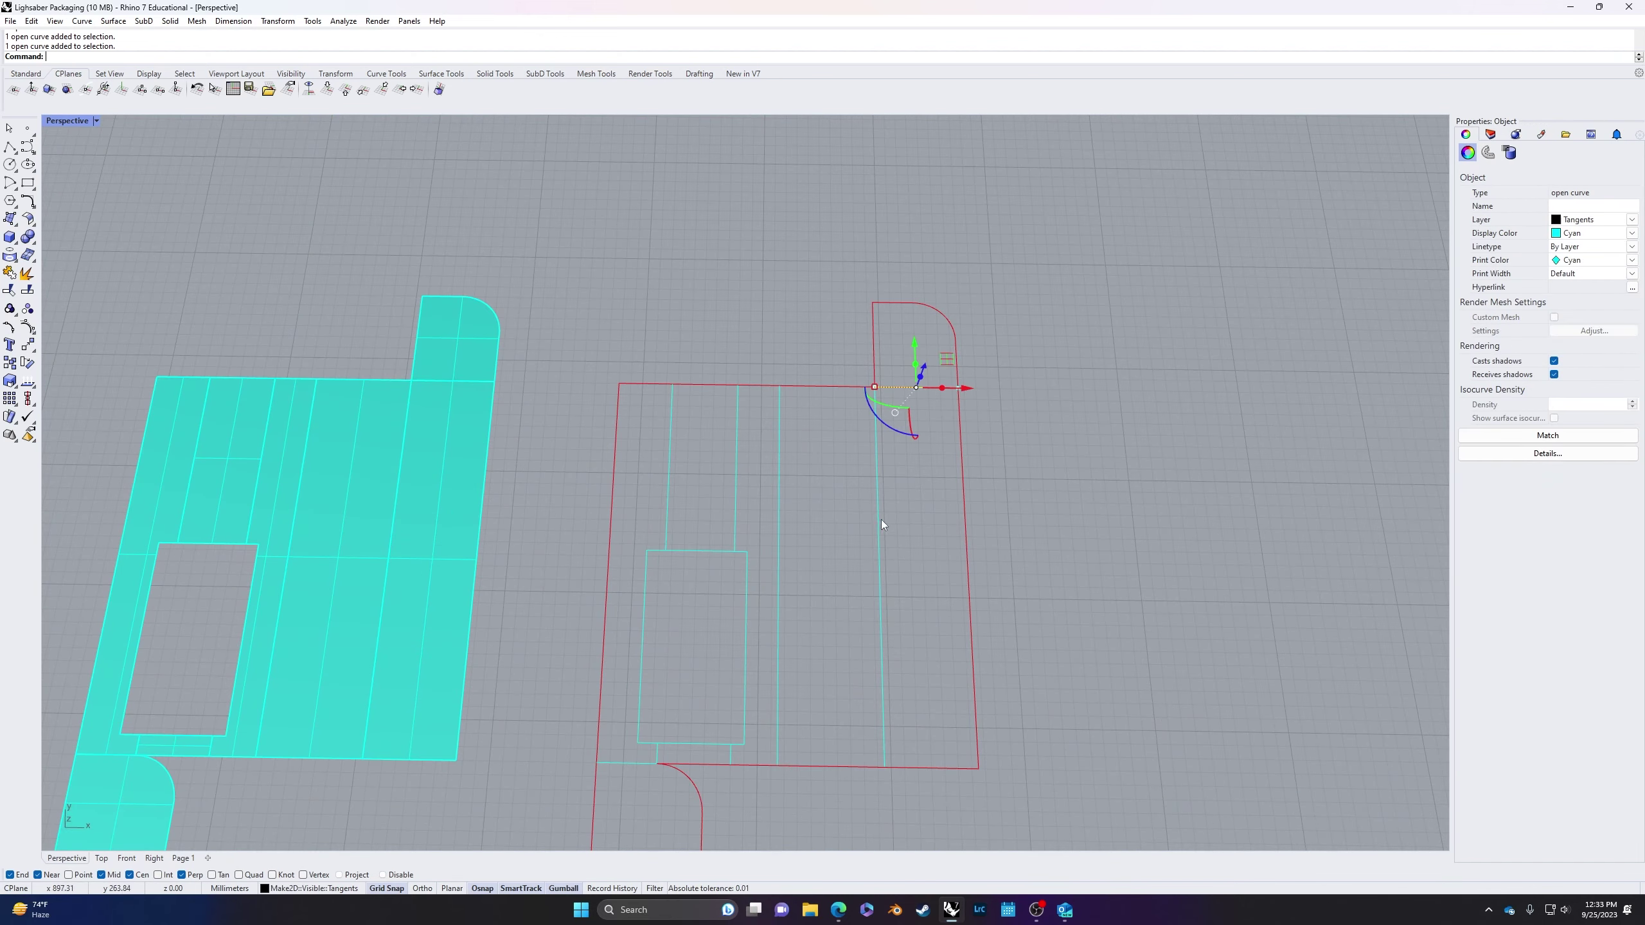
pyautogui.click(745, 565)
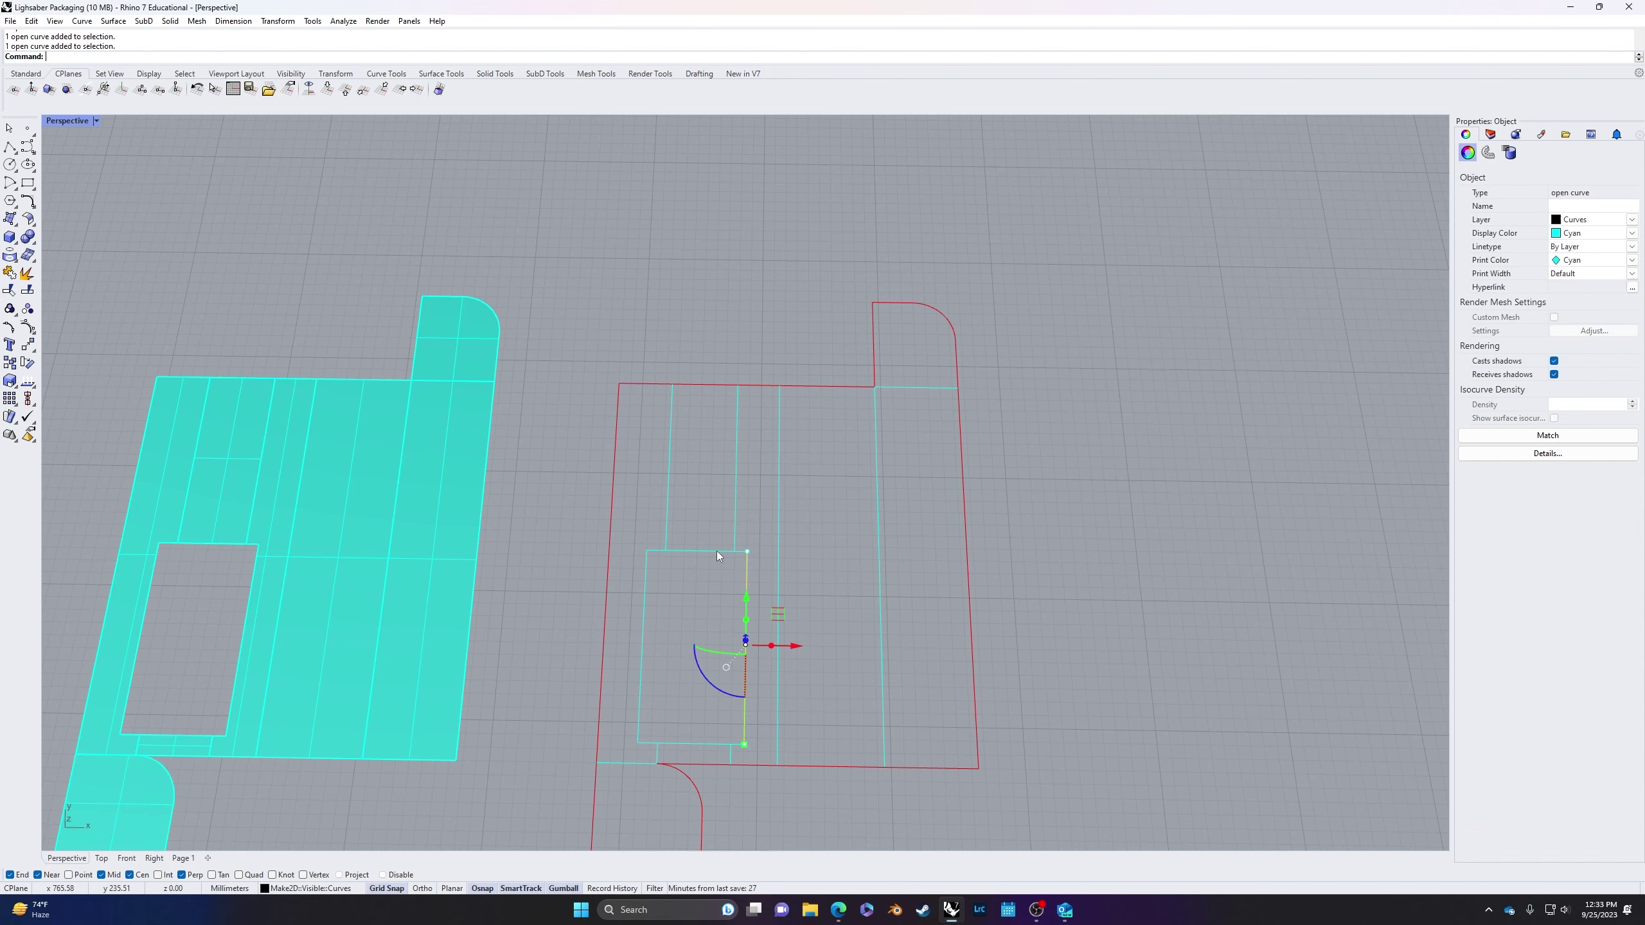
pyautogui.keyDown('shift'); pyautogui.click(717, 550); pyautogui.keyUp('shift')
pyautogui.keyDown('shift'); pyautogui.click(644, 584); pyautogui.keyUp('shift')
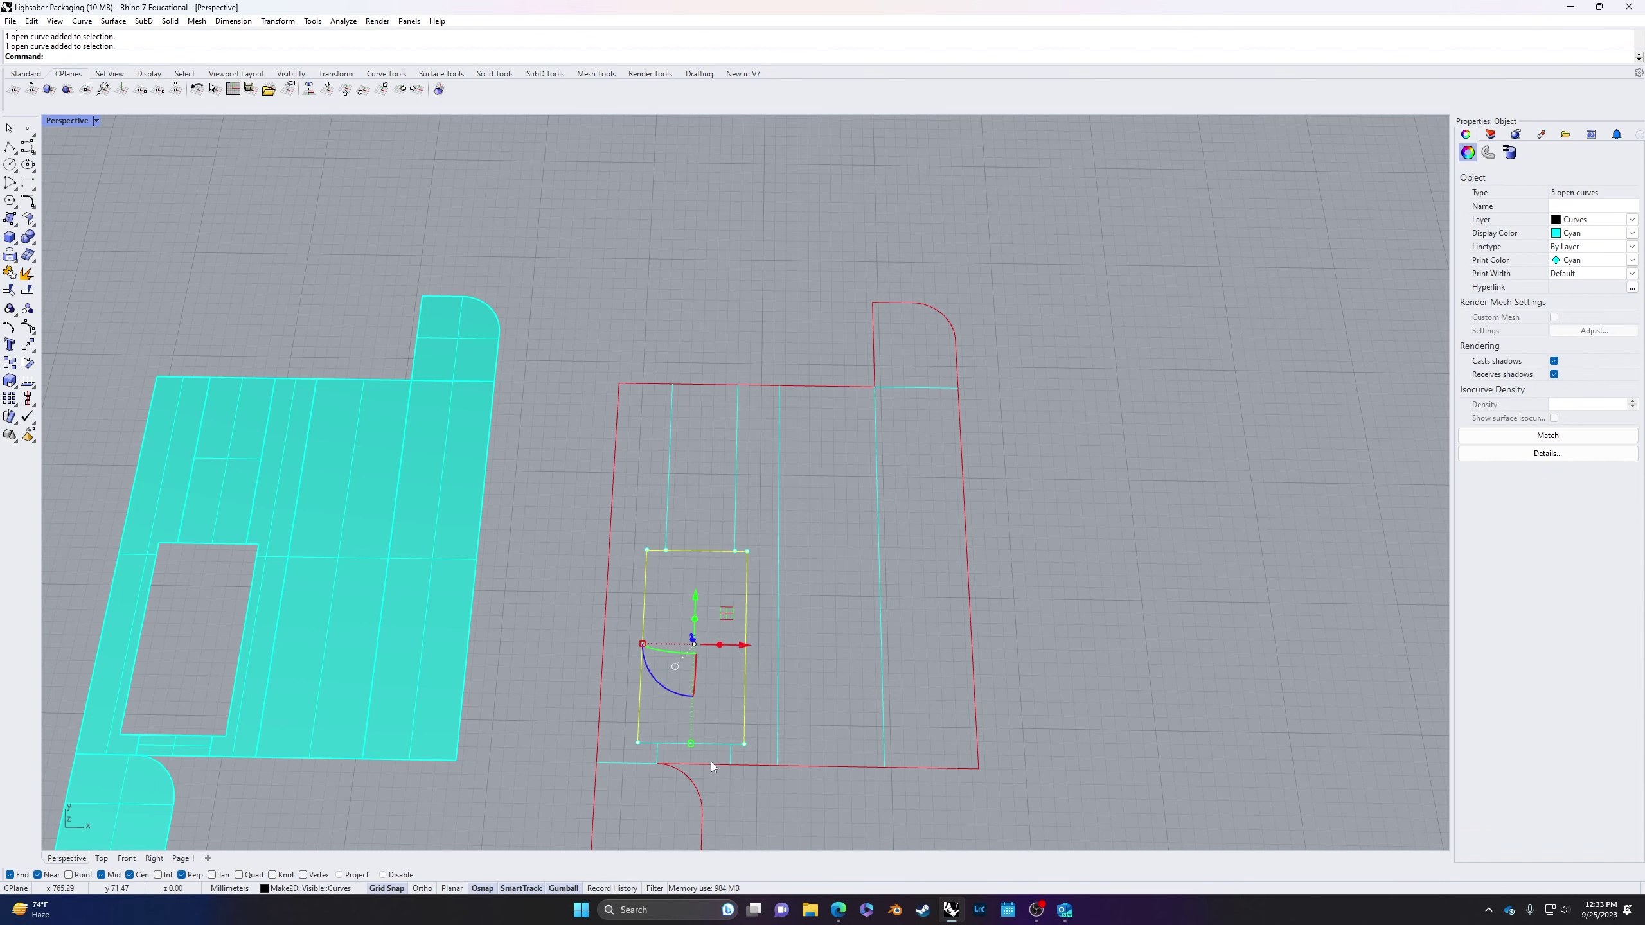
pyautogui.scroll(3, 710, 761)
pyautogui.keyDown('shift'); pyautogui.click(737, 714); pyautogui.keyUp('shift')
pyautogui.keyDown('shift'); pyautogui.click(605, 715); pyautogui.keyUp('shift')
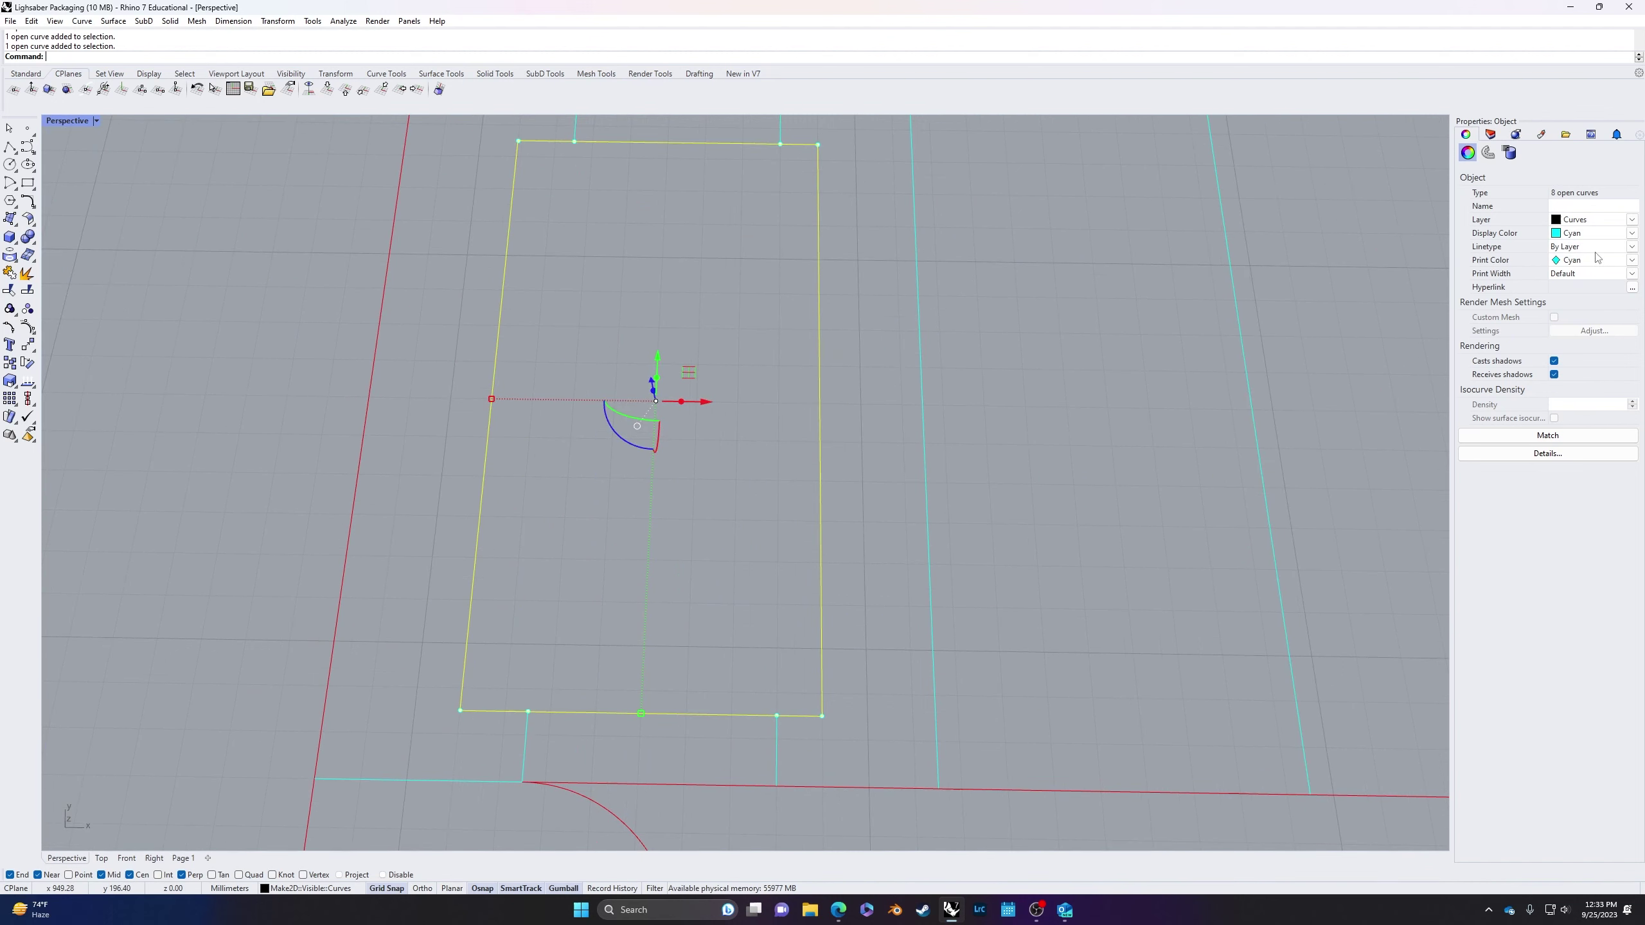
pyautogui.click(1633, 234)
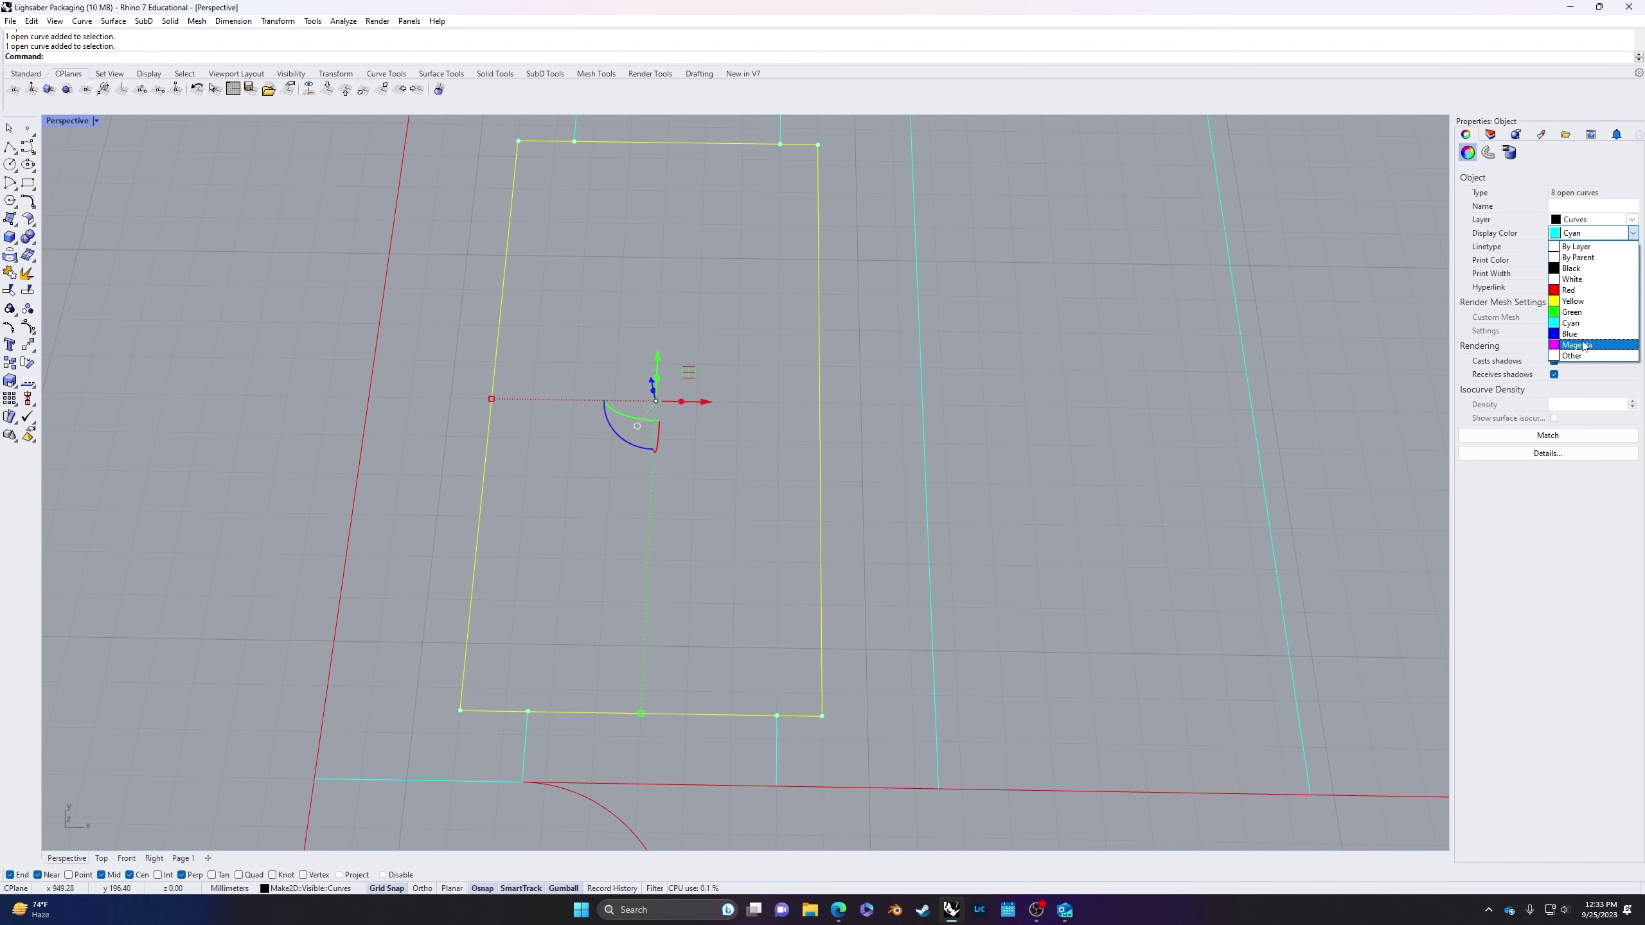
pyautogui.click(1567, 290)
pyautogui.click(1054, 525)
pyautogui.scroll(-5, 1037, 607)
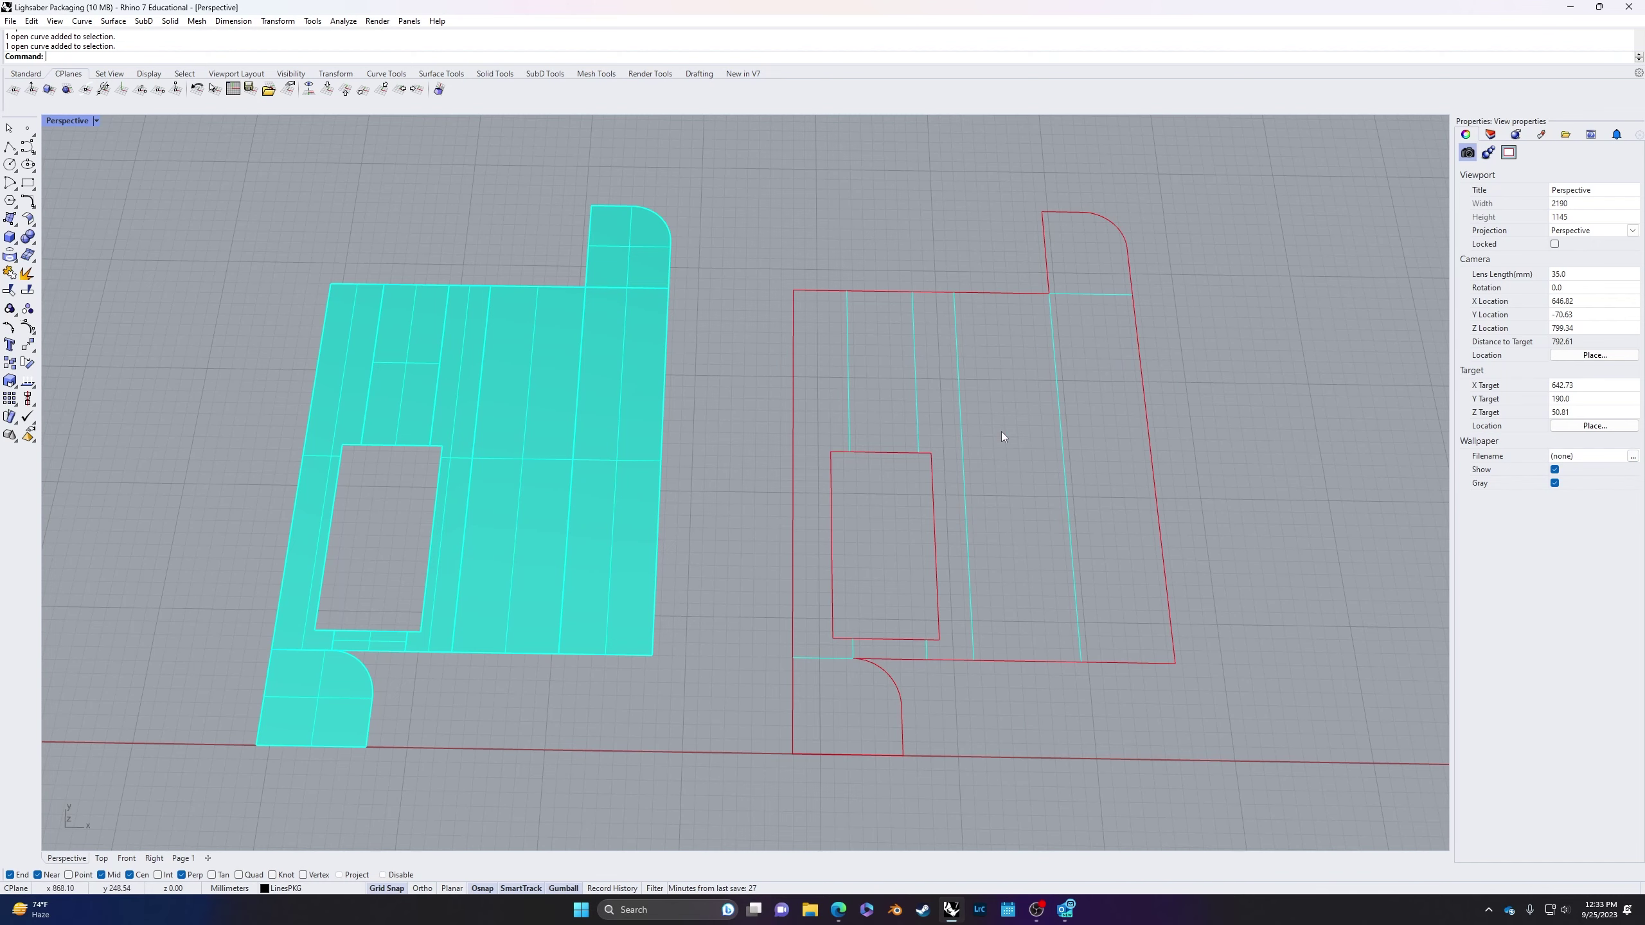
# Step: Select all the cyan fold lines and set their display colour to Blue
pyautogui.moveTo(1282, 644); pyautogui.dragTo(514, 629, button='right')
pyautogui.scroll(5, 514, 628)
pyautogui.click(865, 649)
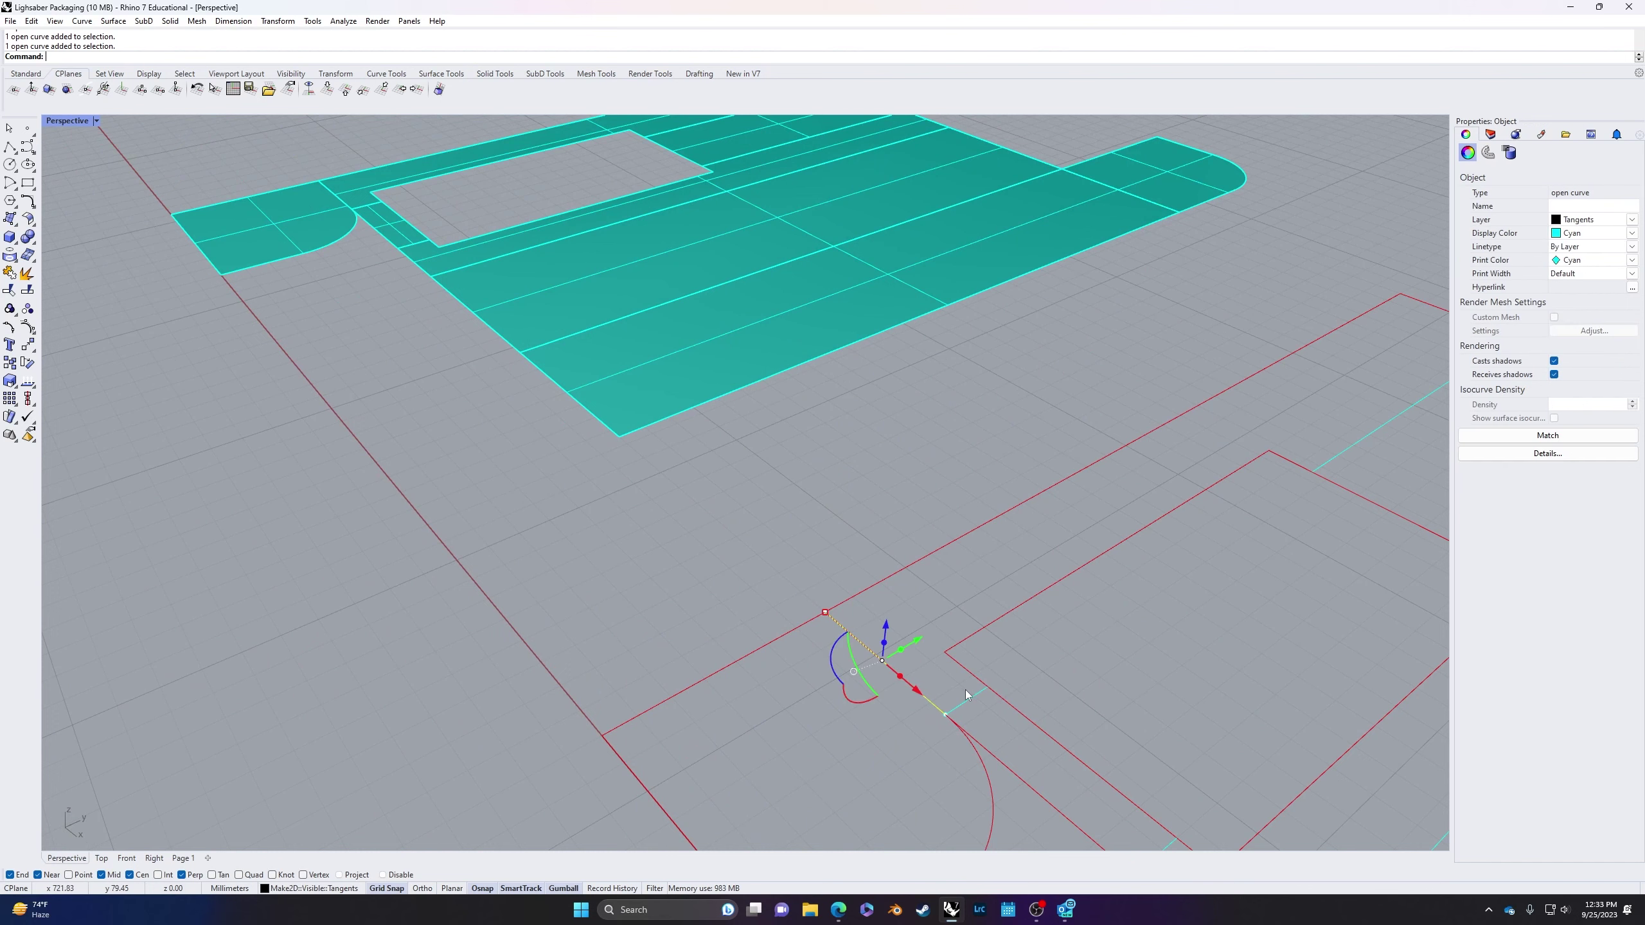
pyautogui.scroll(-5, 1059, 763)
pyautogui.scroll(5, 1005, 713)
pyautogui.keyDown('shift'); pyautogui.click(990, 699); pyautogui.keyUp('shift')
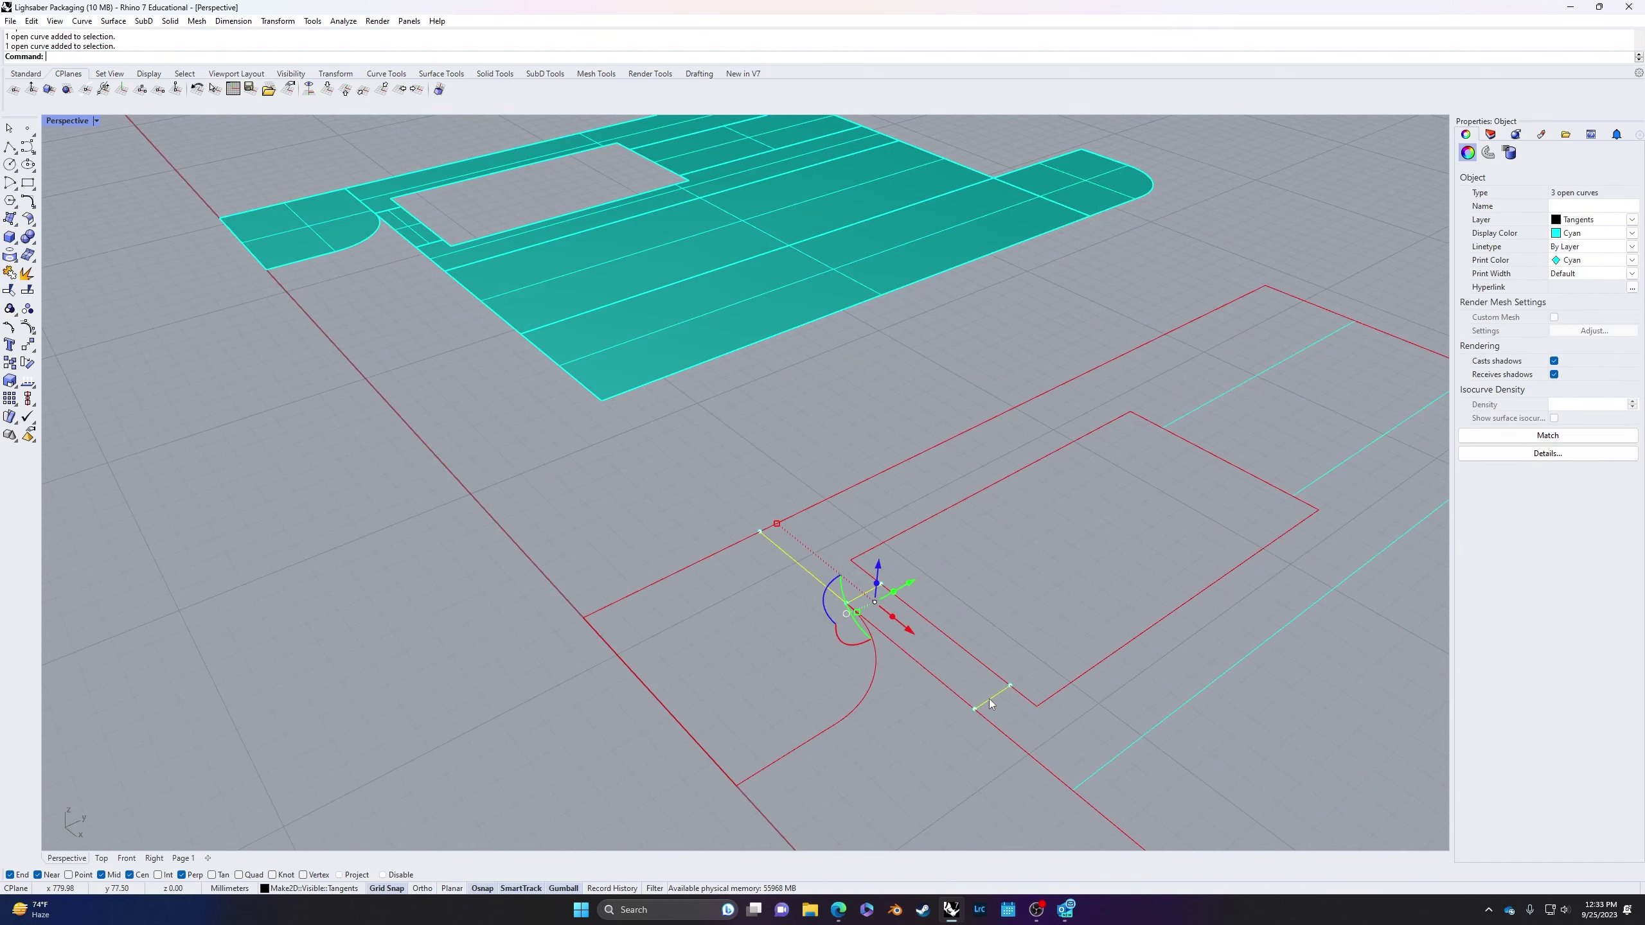
pyautogui.keyDown('shift'); pyautogui.click(1149, 733); pyautogui.keyUp('shift')
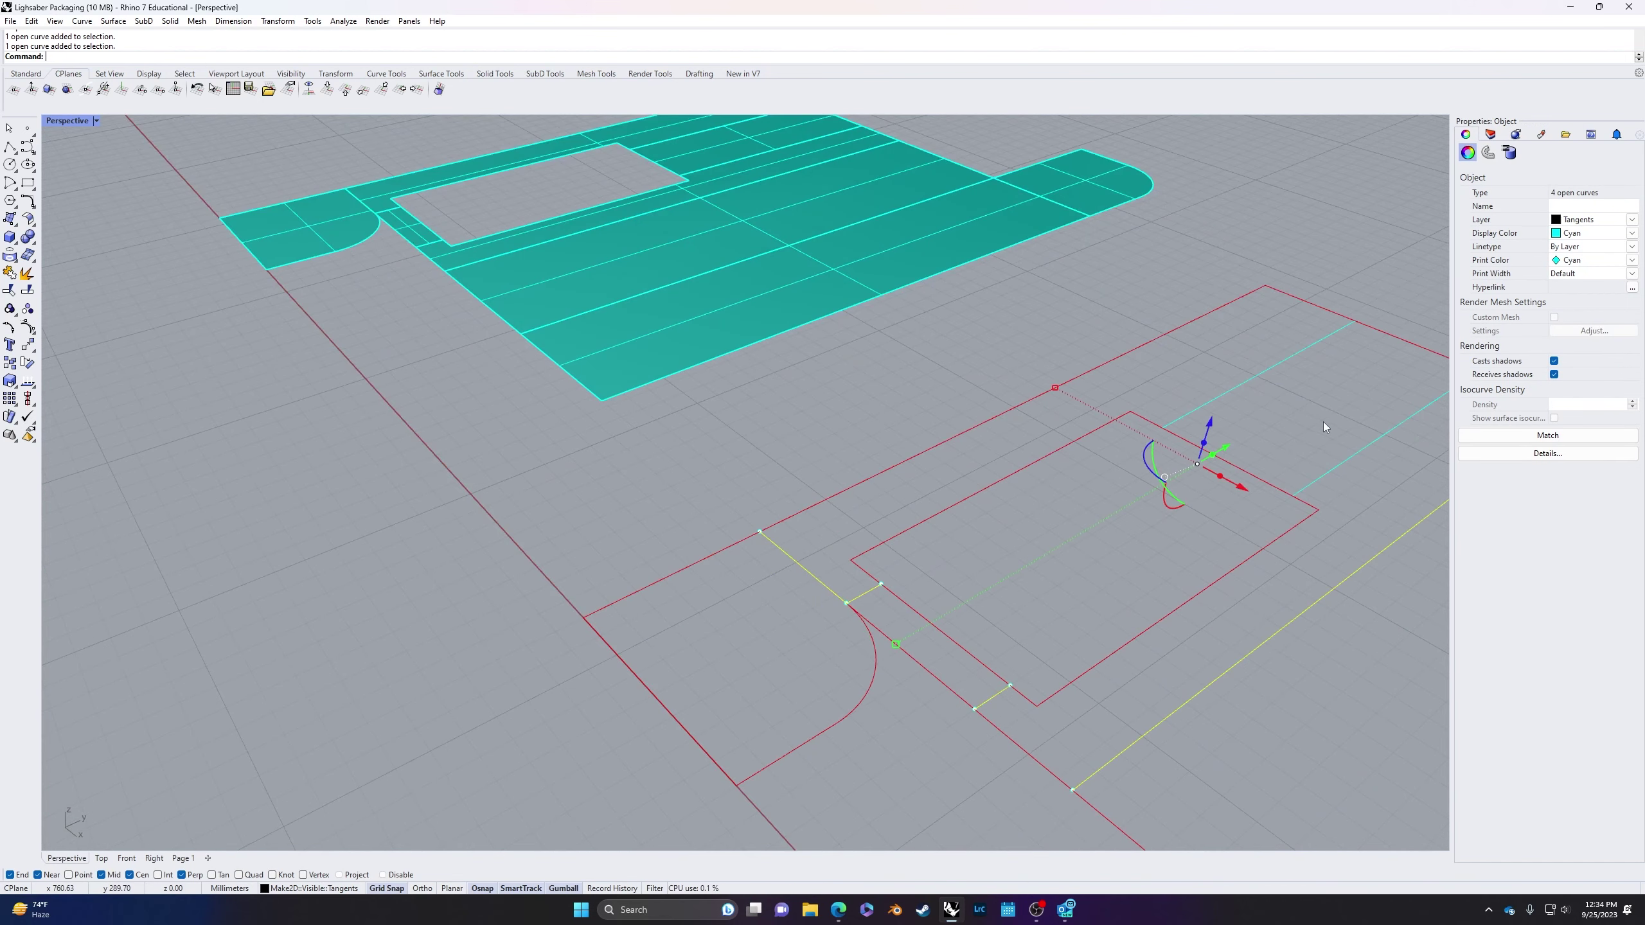
pyautogui.keyDown('shift'); pyautogui.click(1237, 378); pyautogui.keyUp('shift')
pyautogui.scroll(-5, 1242, 383)
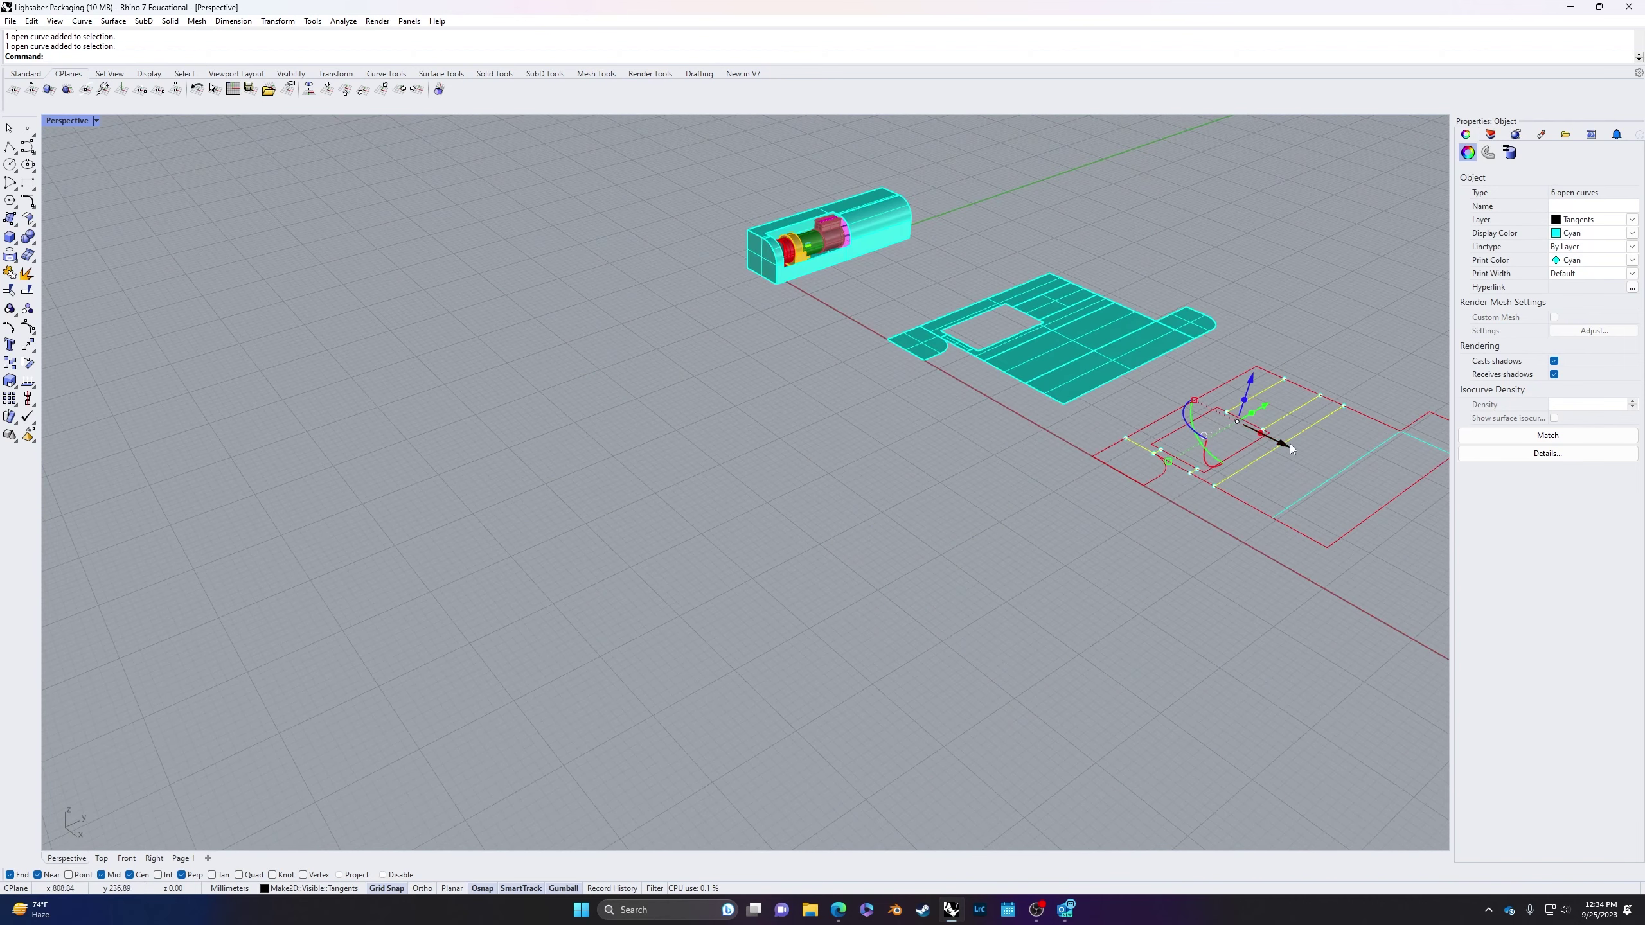
pyautogui.scroll(4, 1290, 444)
pyautogui.keyDown('shift'); pyautogui.click(1297, 483); pyautogui.keyUp('shift')
pyautogui.scroll(-5, 1305, 489)
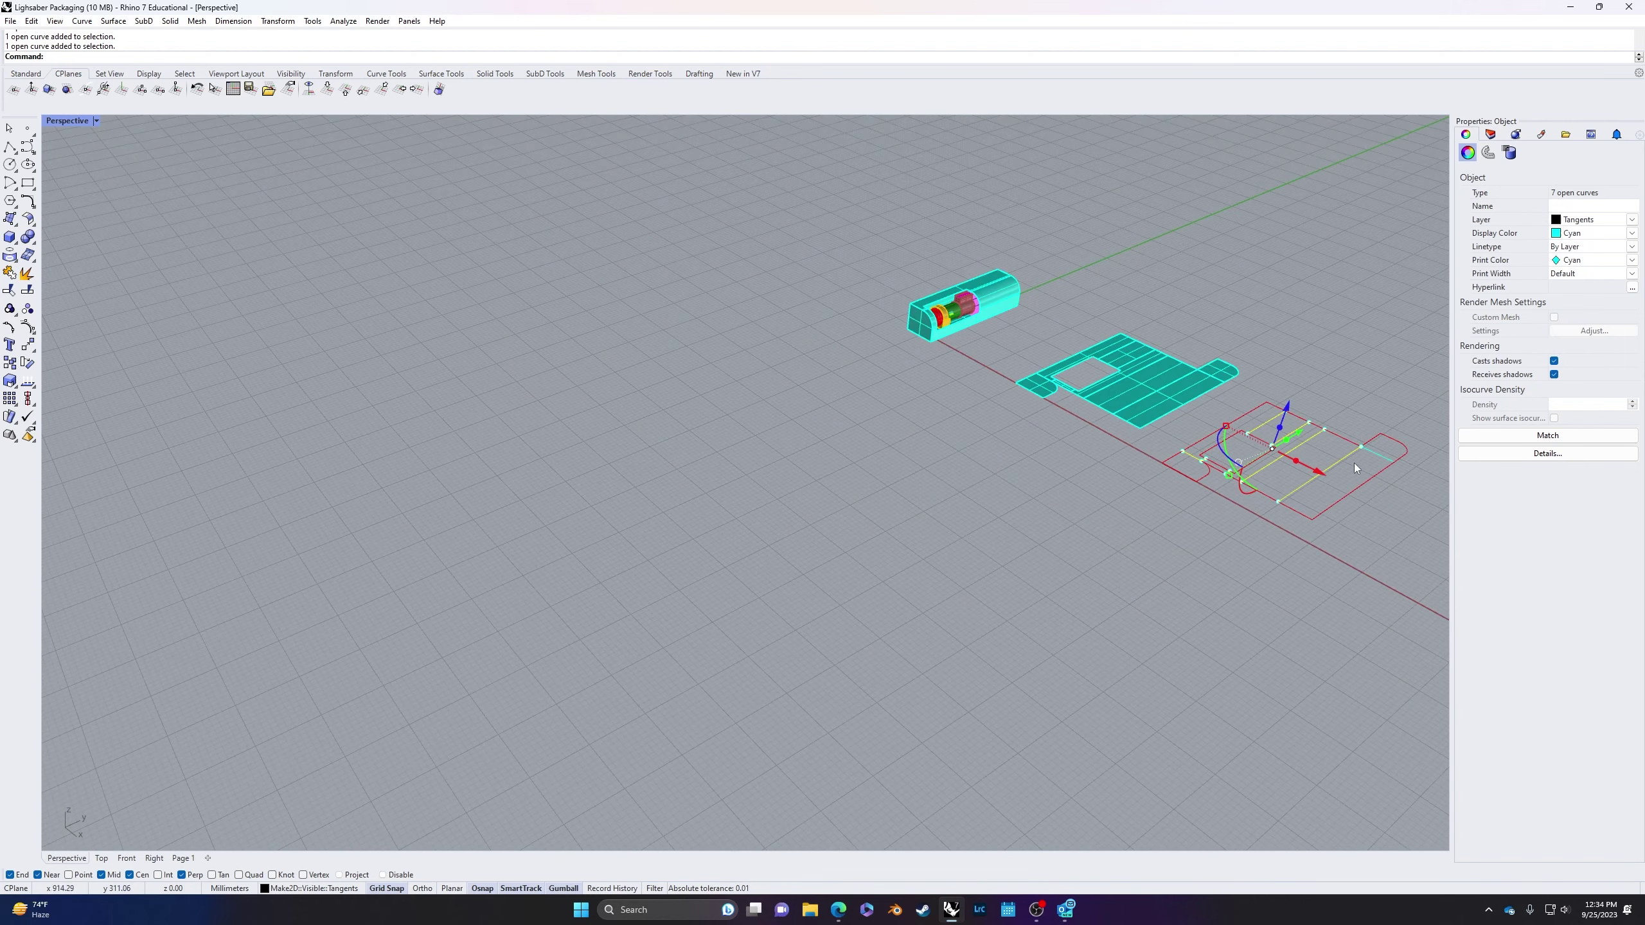
pyautogui.scroll(4, 1354, 463)
pyautogui.keyDown('shift'); pyautogui.click(1382, 446); pyautogui.keyUp('shift')
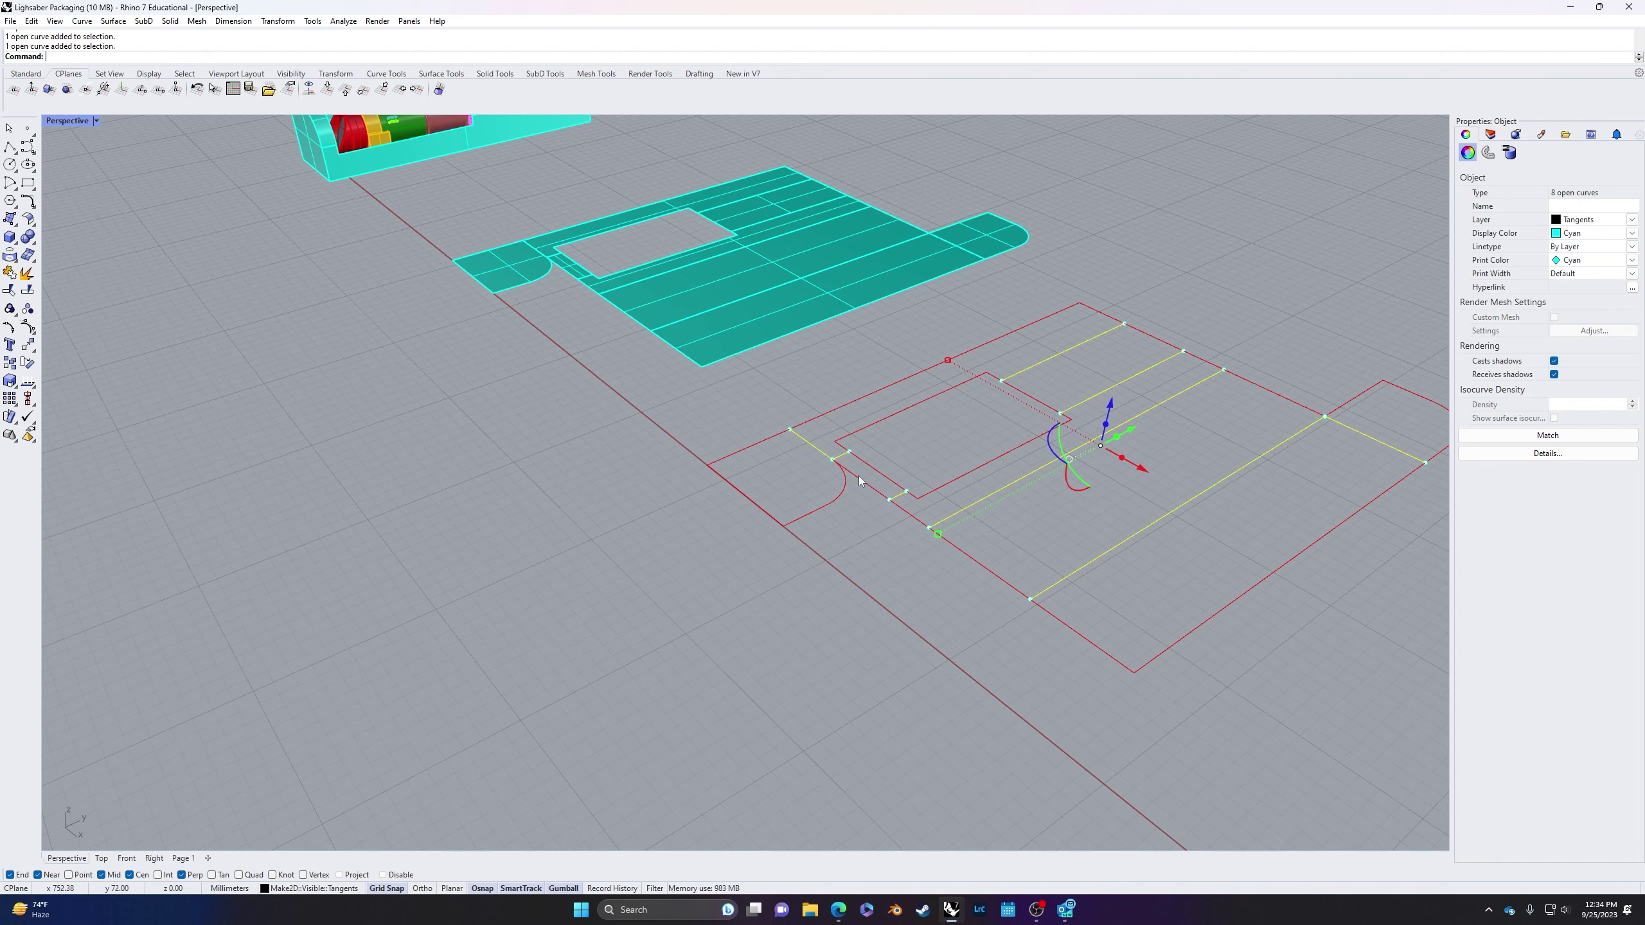
pyautogui.click(1631, 233)
pyautogui.click(1580, 335)
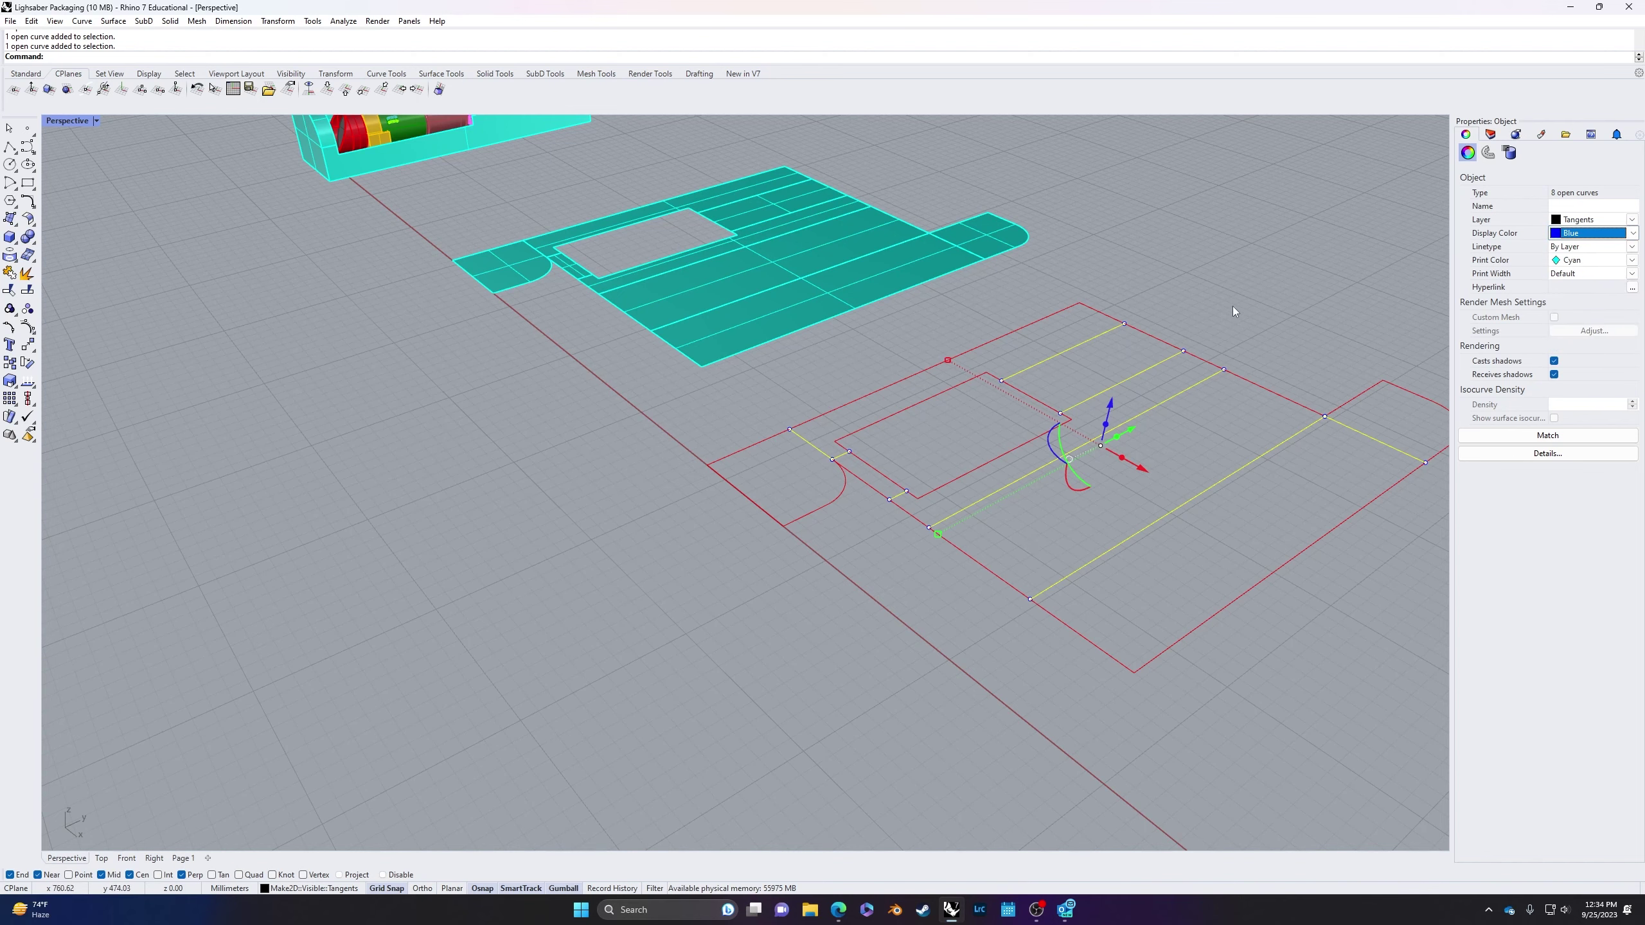
pyautogui.click(1128, 329)
# Step: Orbit the view to look at the nets from above
pyautogui.moveTo(1128, 329); pyautogui.dragTo(1083, 225, button='right')
pyautogui.scroll(10, 1101, 239)
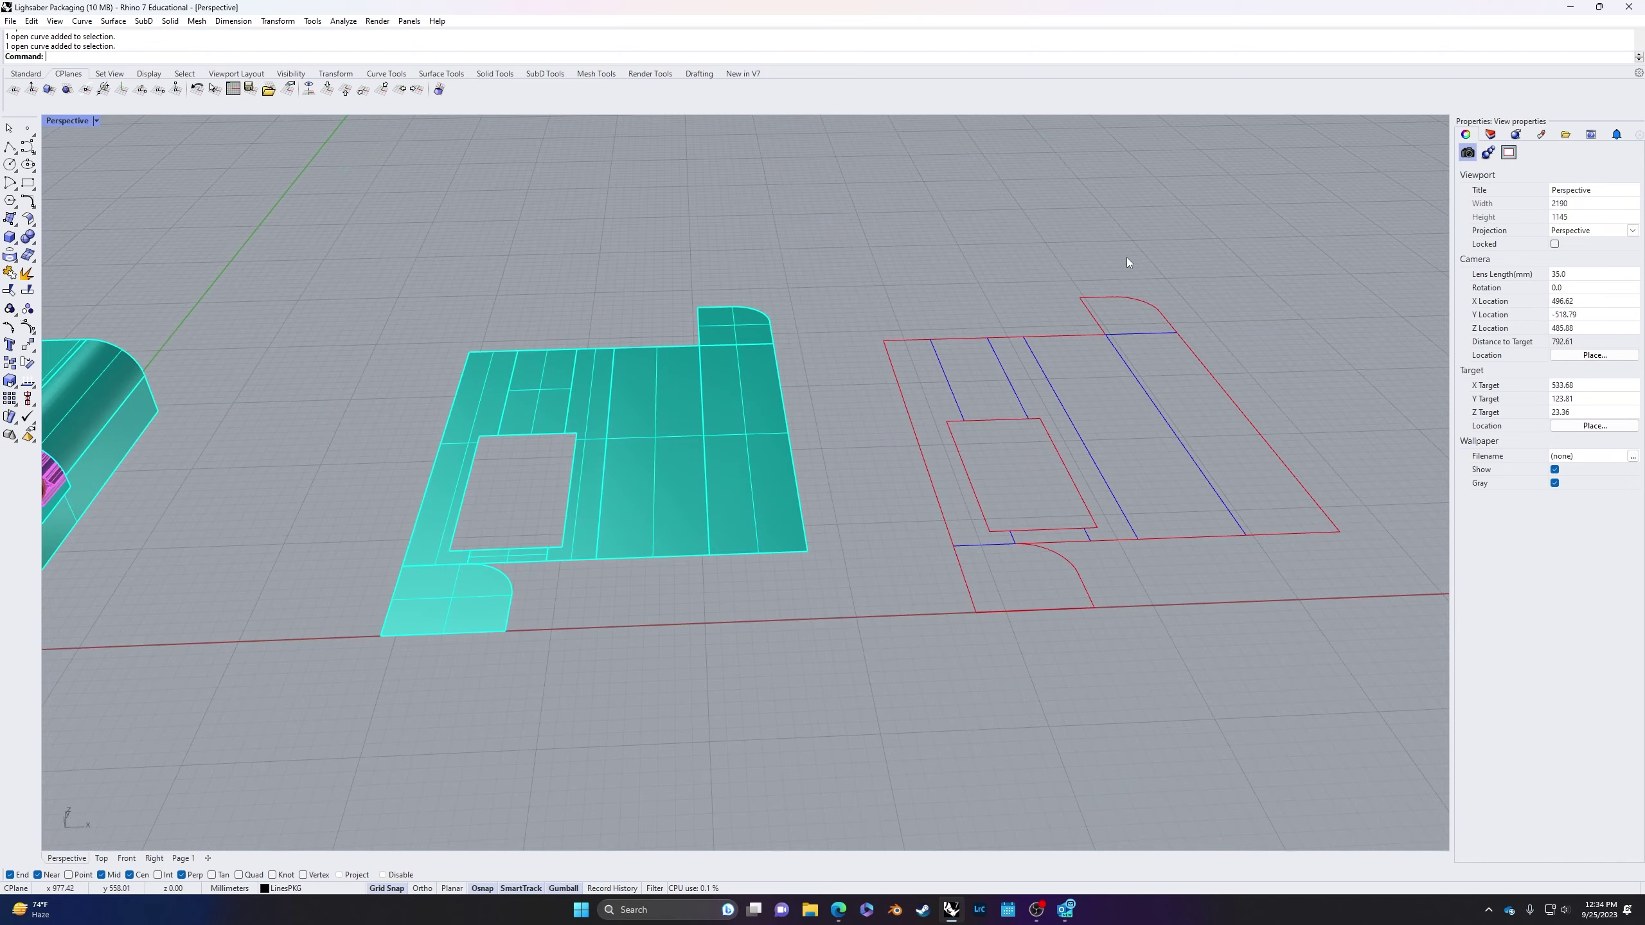
pyautogui.moveTo(1073, 408); pyautogui.dragTo(1049, 435, button='right')
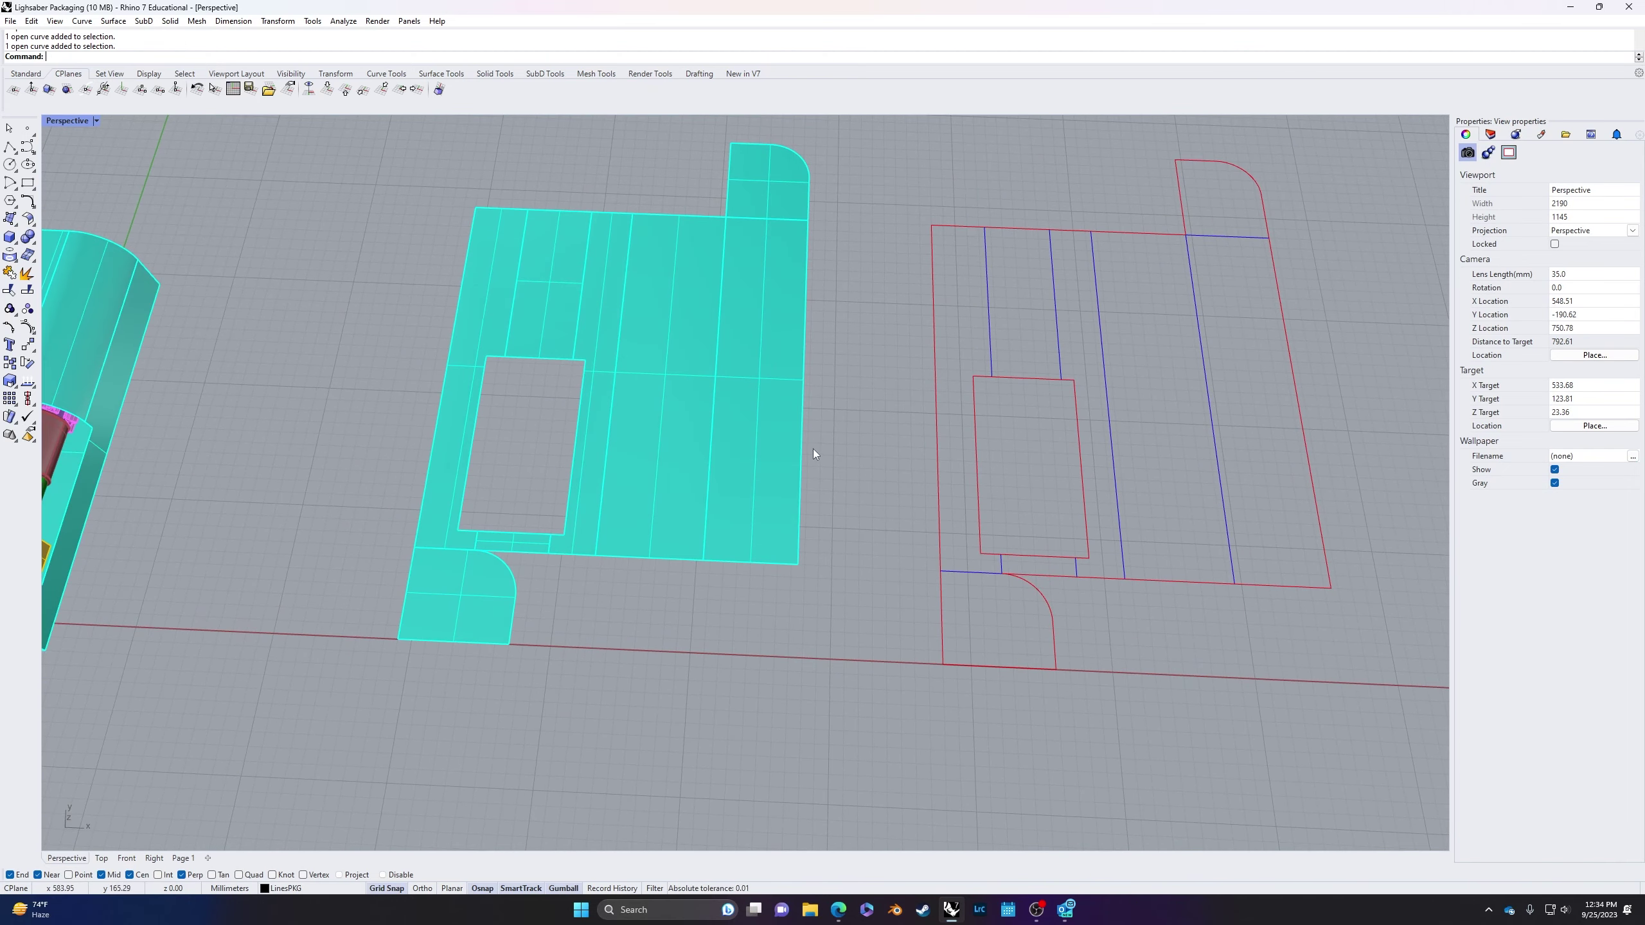
pyautogui.scroll(-4, 889, 491)
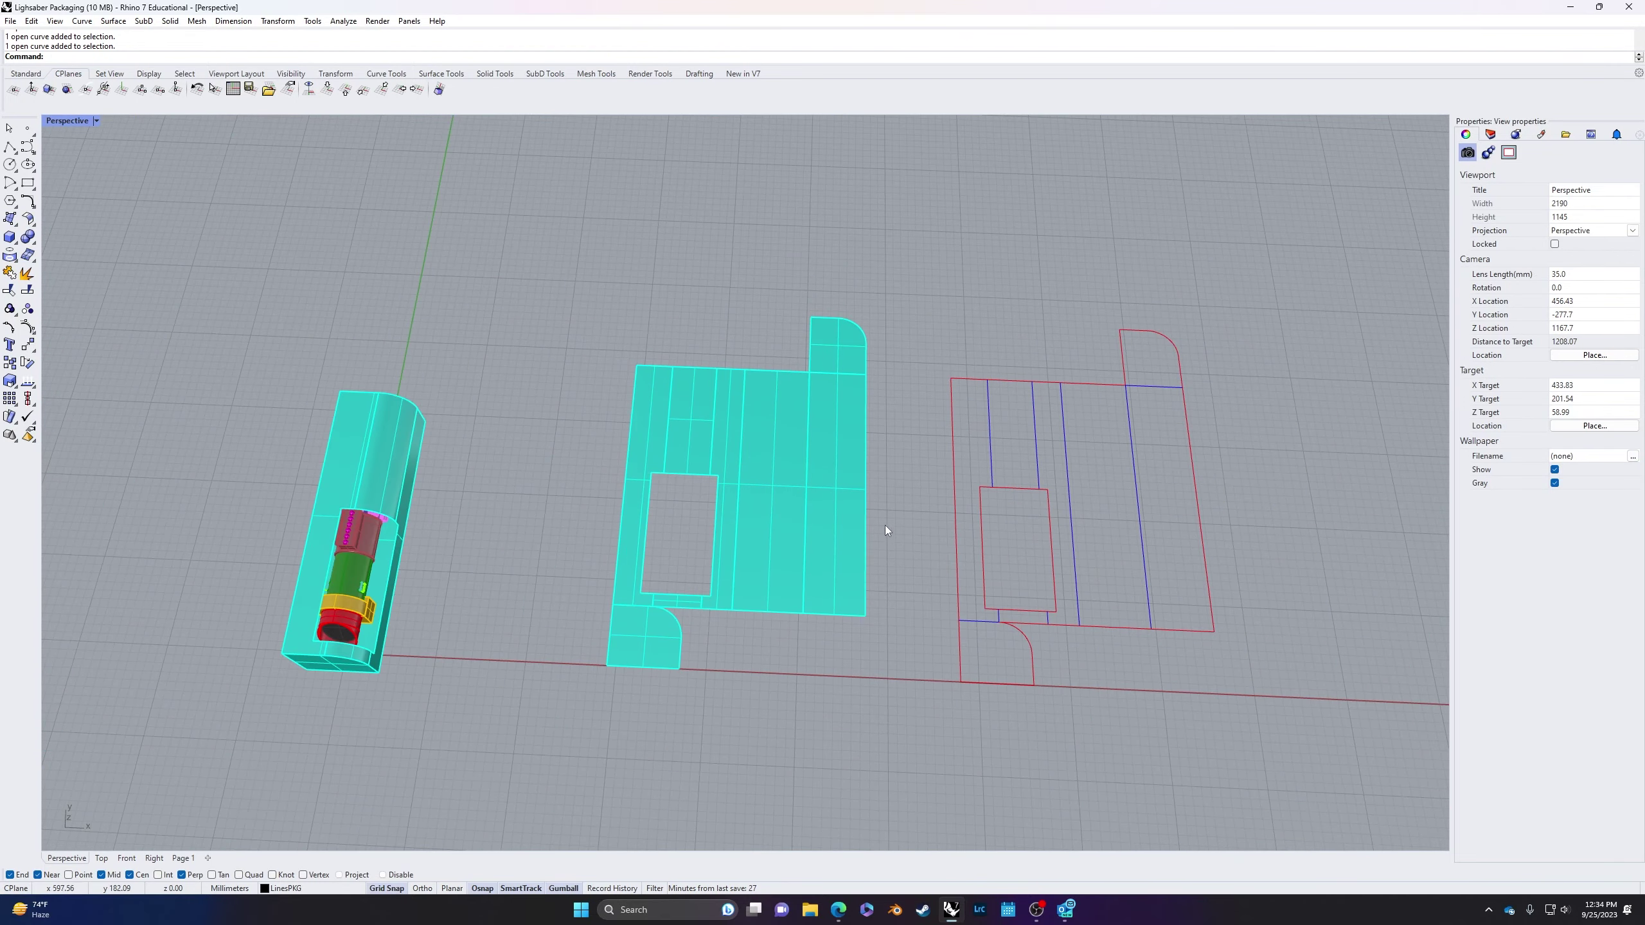
pyautogui.moveTo(872, 467); pyautogui.dragTo(873, 526, button='right')
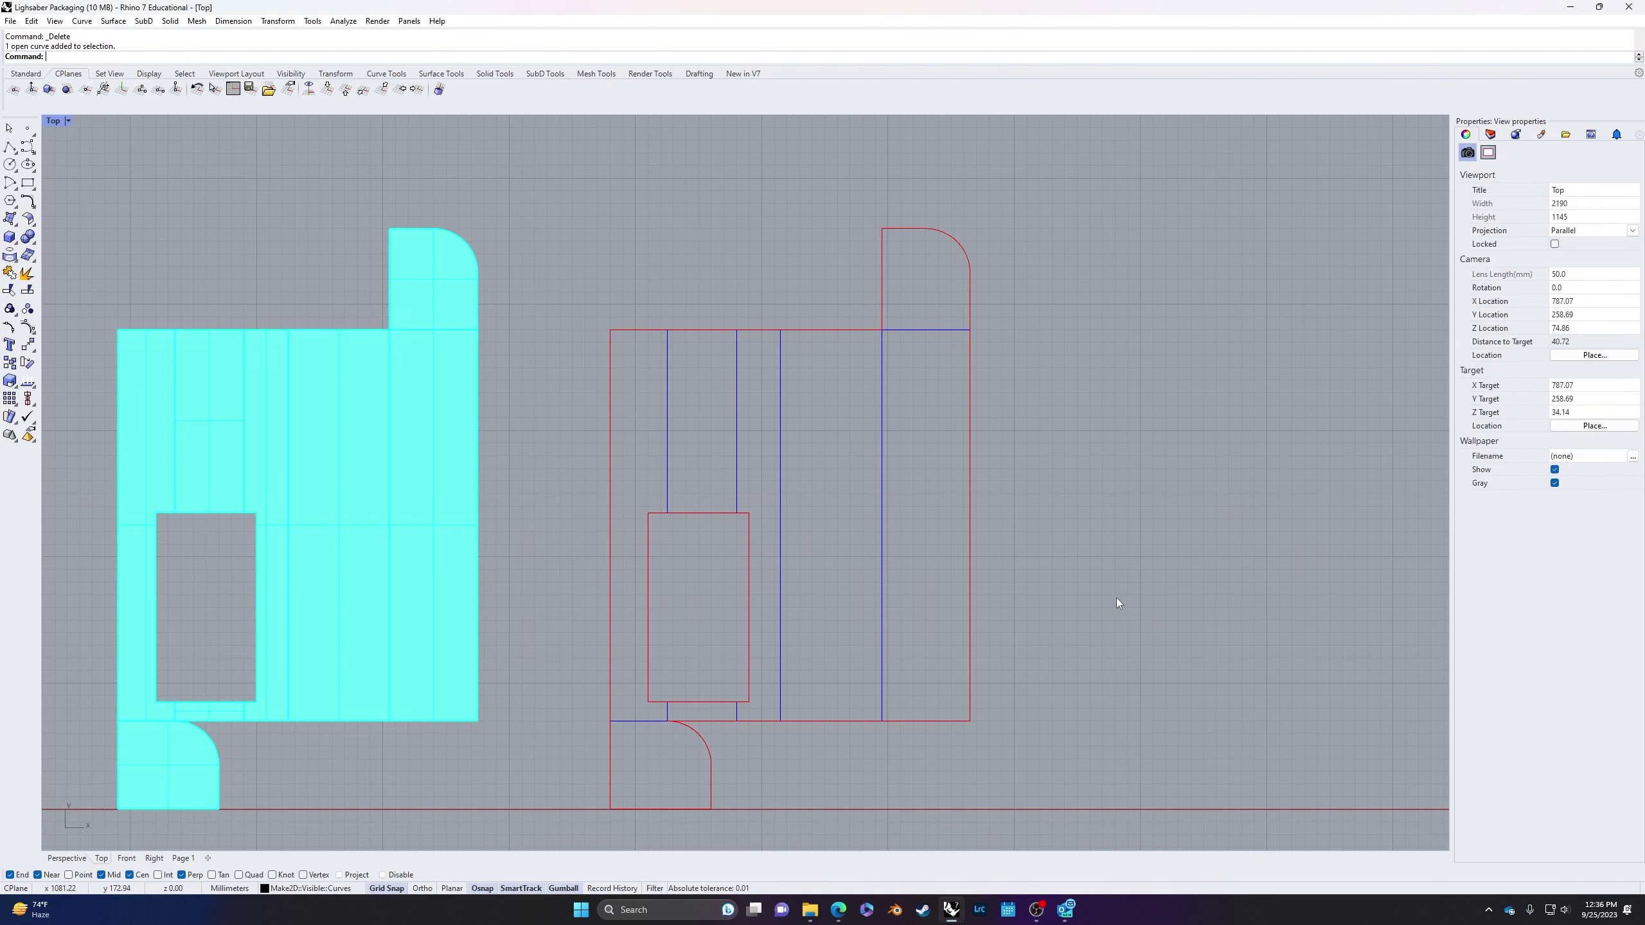
pyautogui.scroll(-4, 1115, 598)
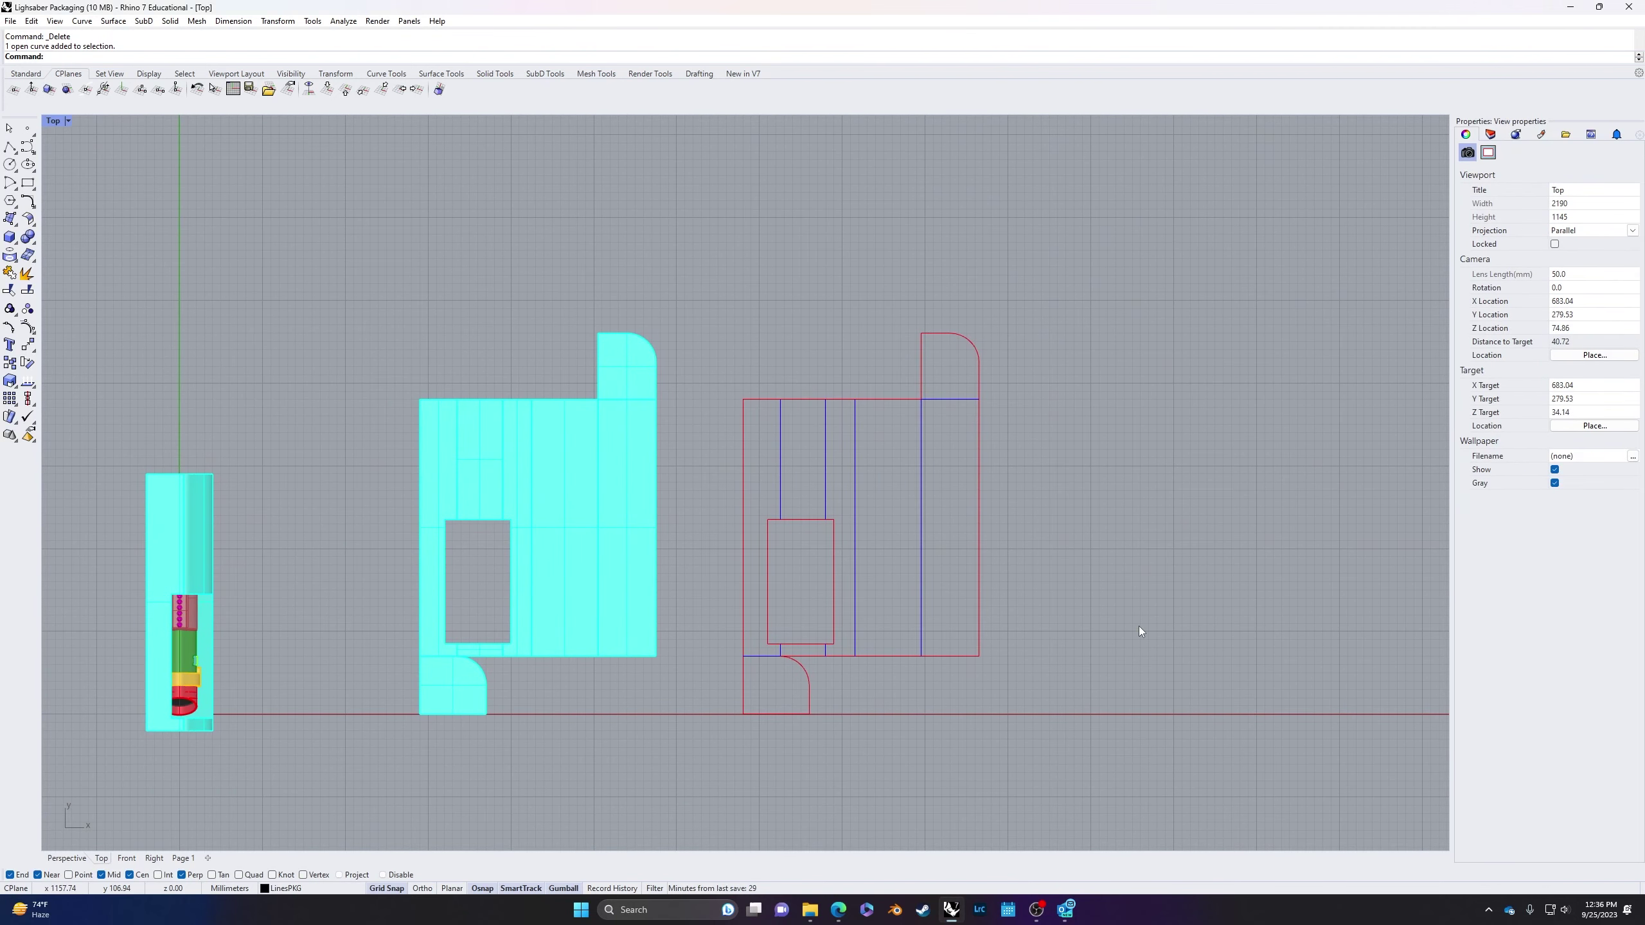
# Step: Start a new layout with the Layout command, sized 12 by 20 inches
pyautogui.write('Layout')
pyautogui.press('Return')
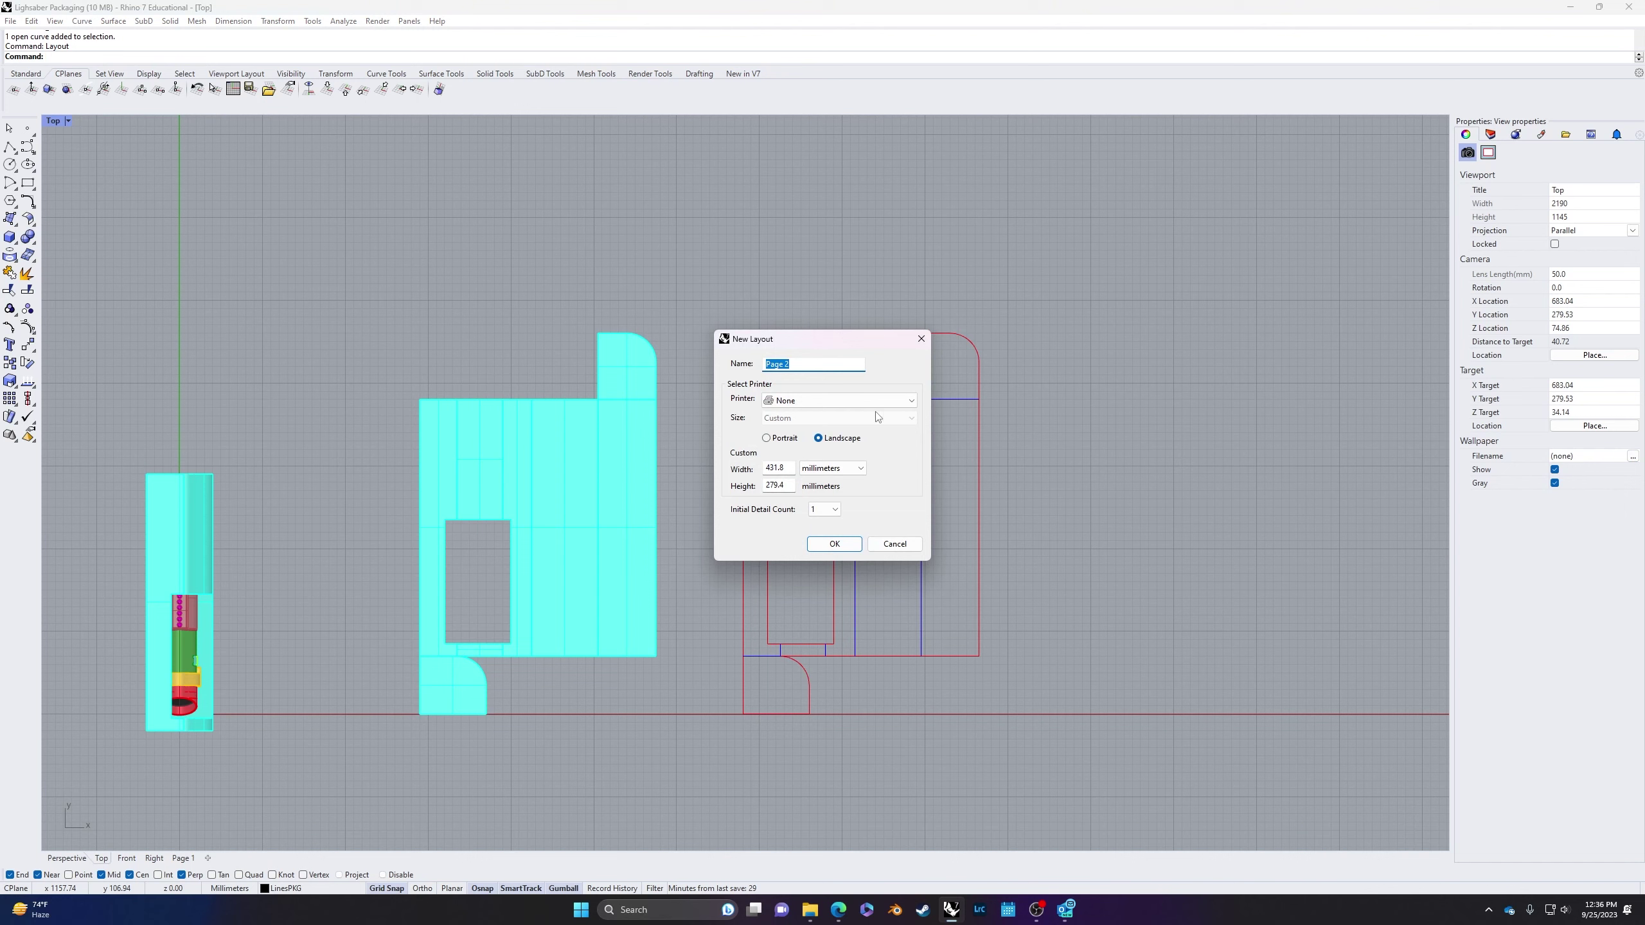
pyautogui.click(860, 467)
pyautogui.click(822, 483)
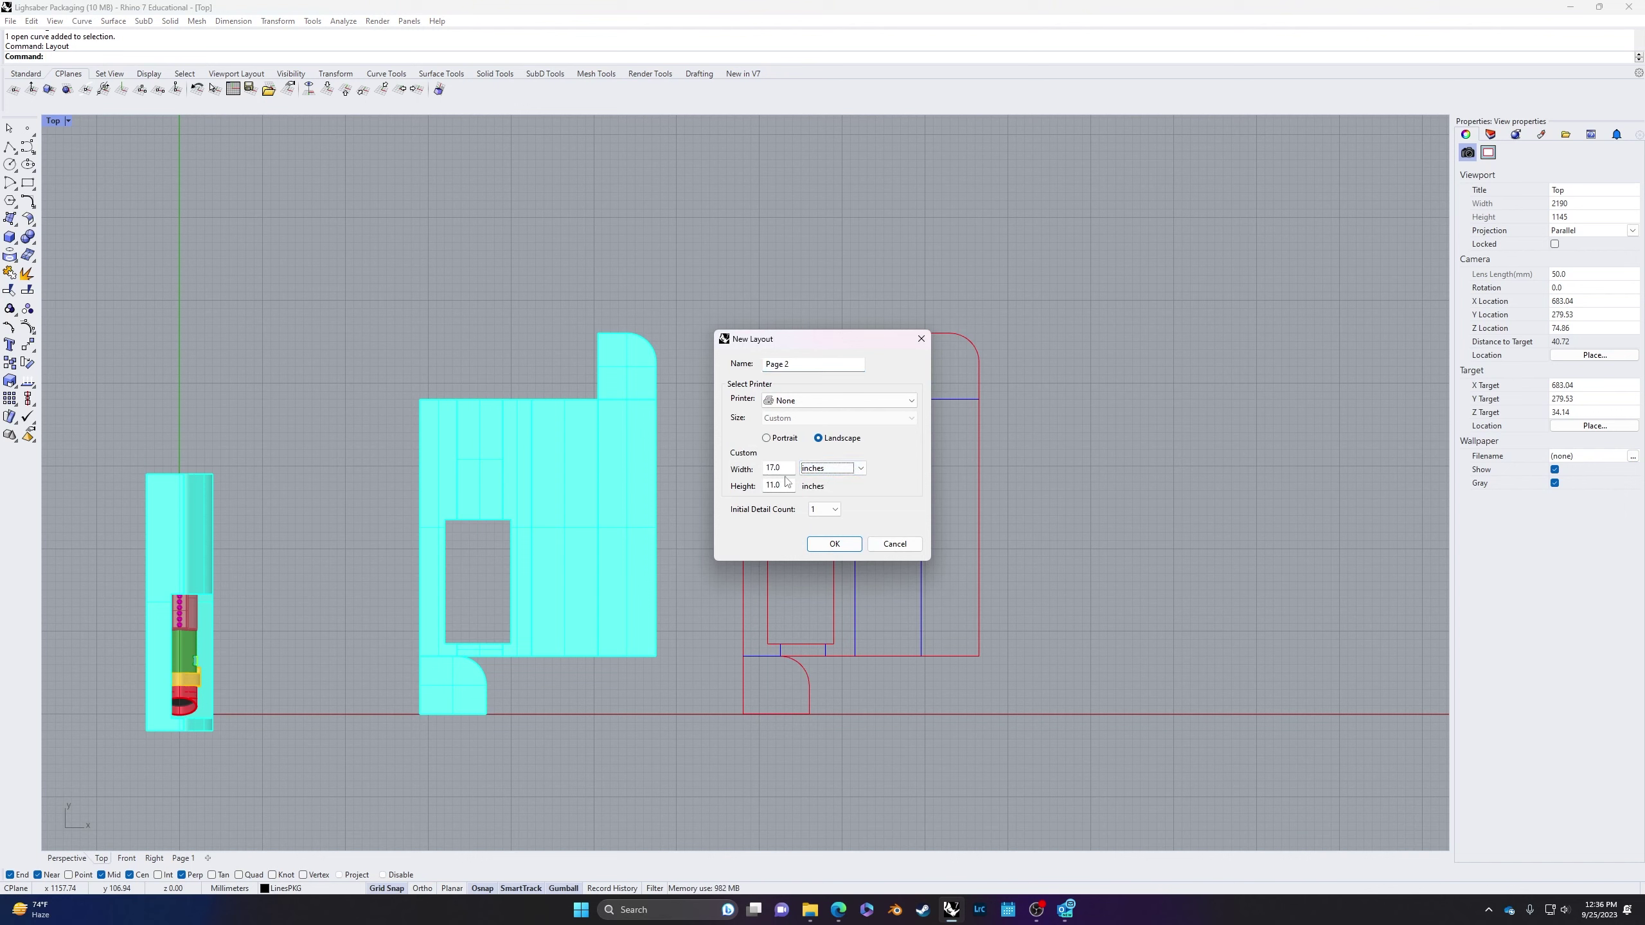
pyautogui.doubleClick(773, 468)
pyautogui.write('12')
pyautogui.doubleClick(785, 482)
pyautogui.write('20')
# Step: Create Page 2 and set its detail scale to 1 mm model per 1 mm page
pyautogui.click(836, 543)
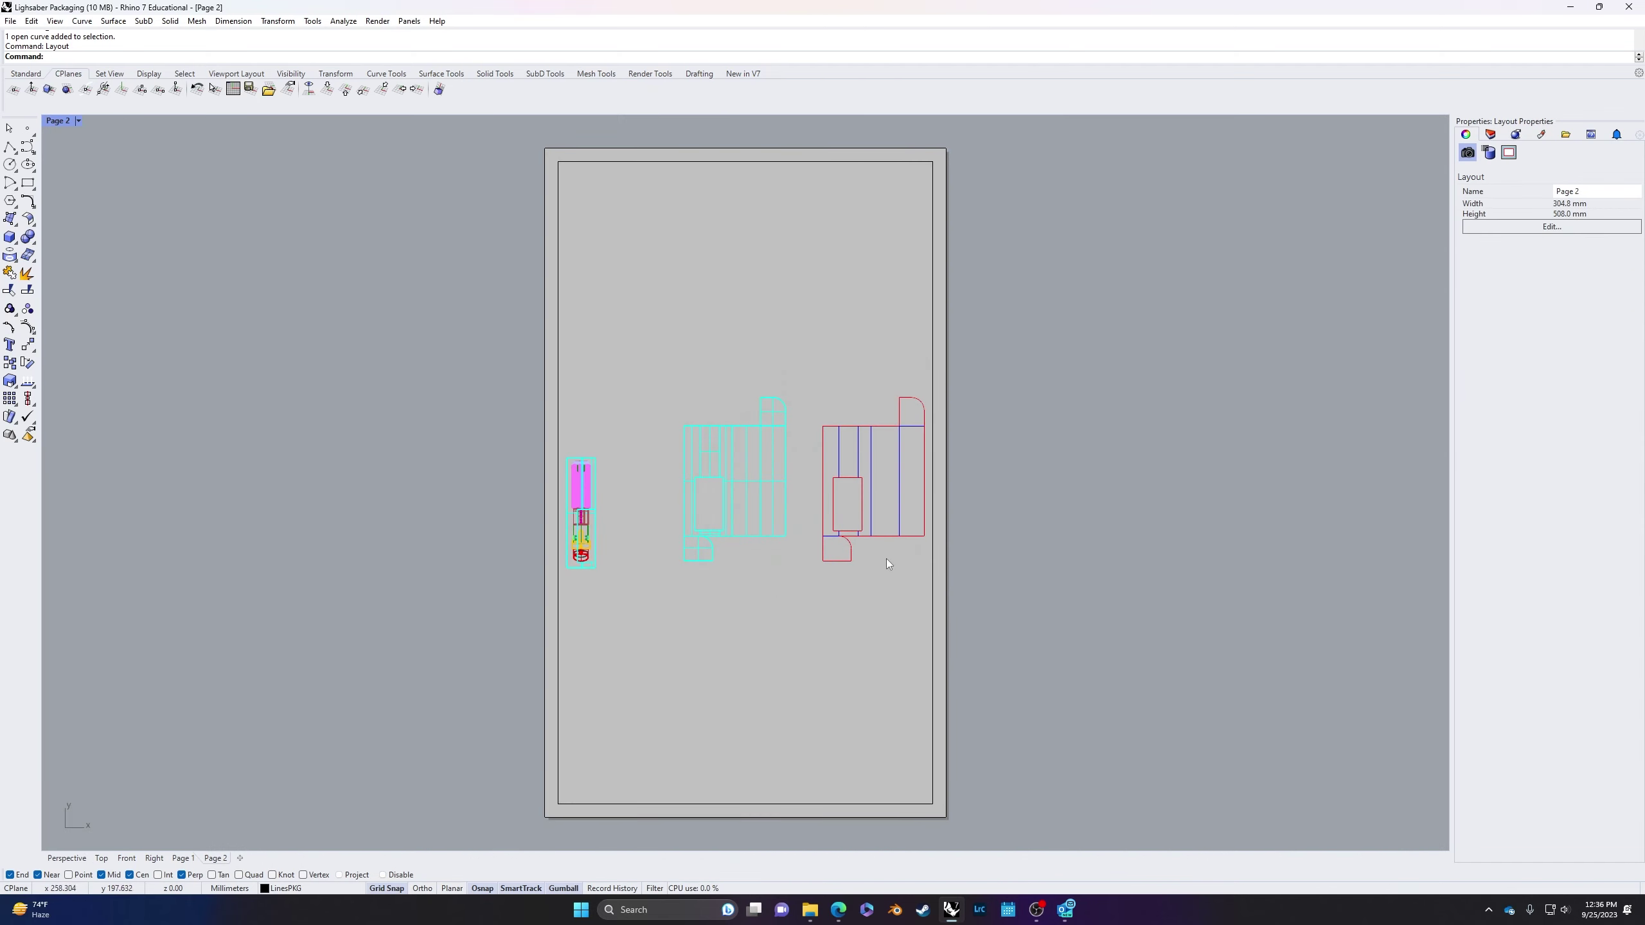
pyautogui.doubleClick(801, 573)
pyautogui.scroll(6, 827, 507)
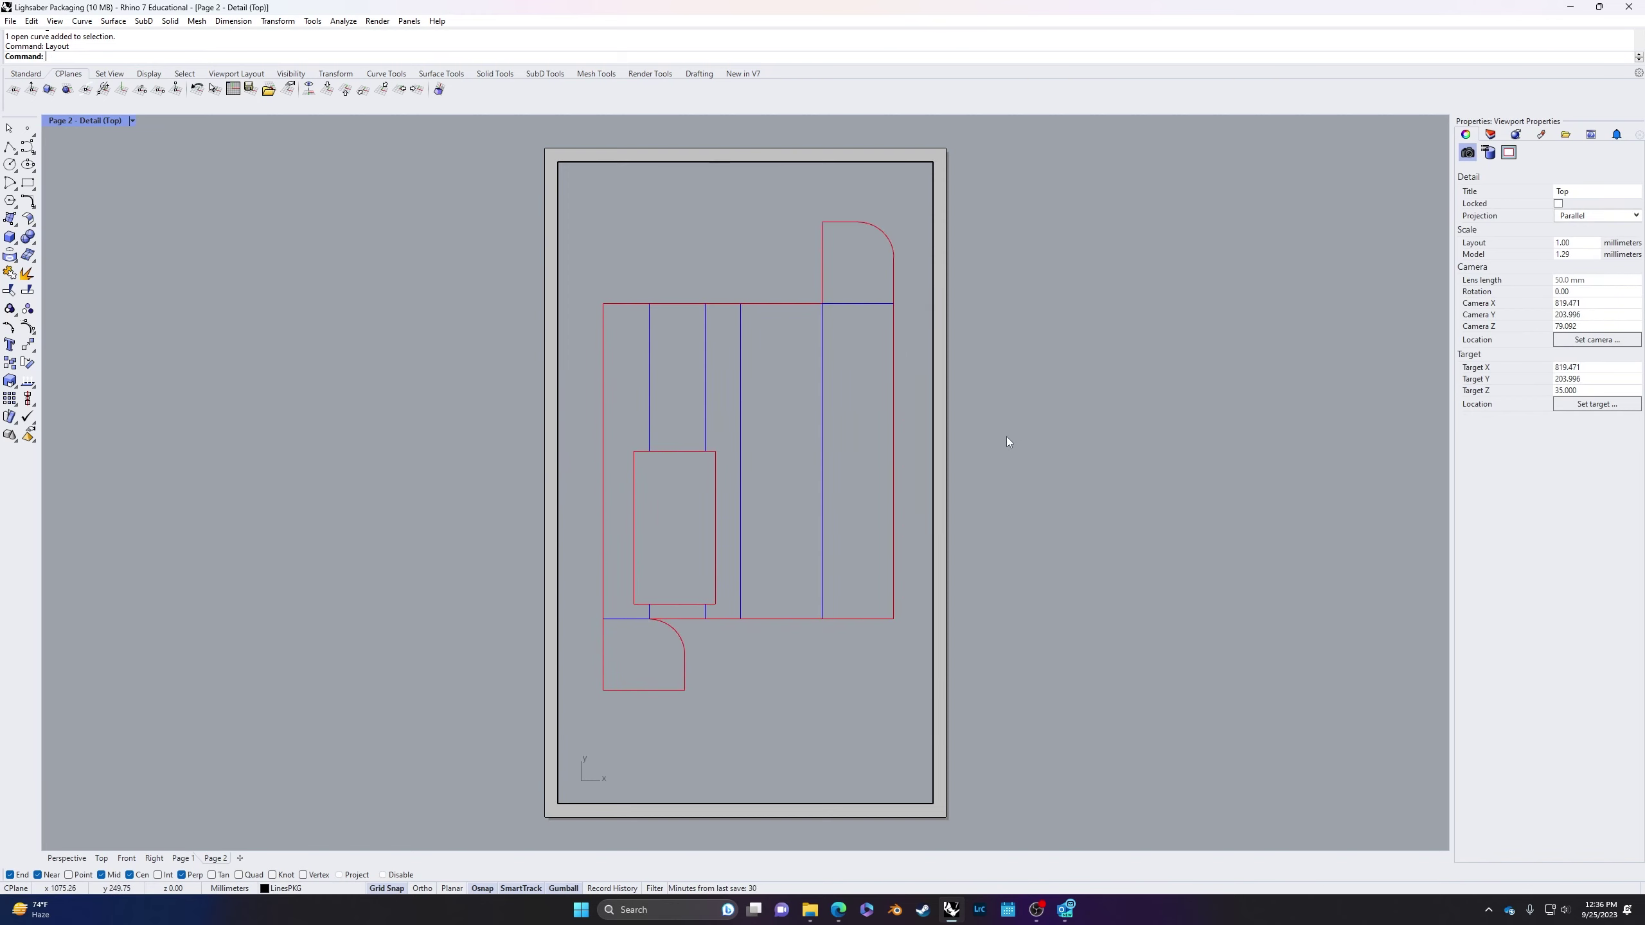
pyautogui.doubleClick(938, 456)
pyautogui.click(934, 473)
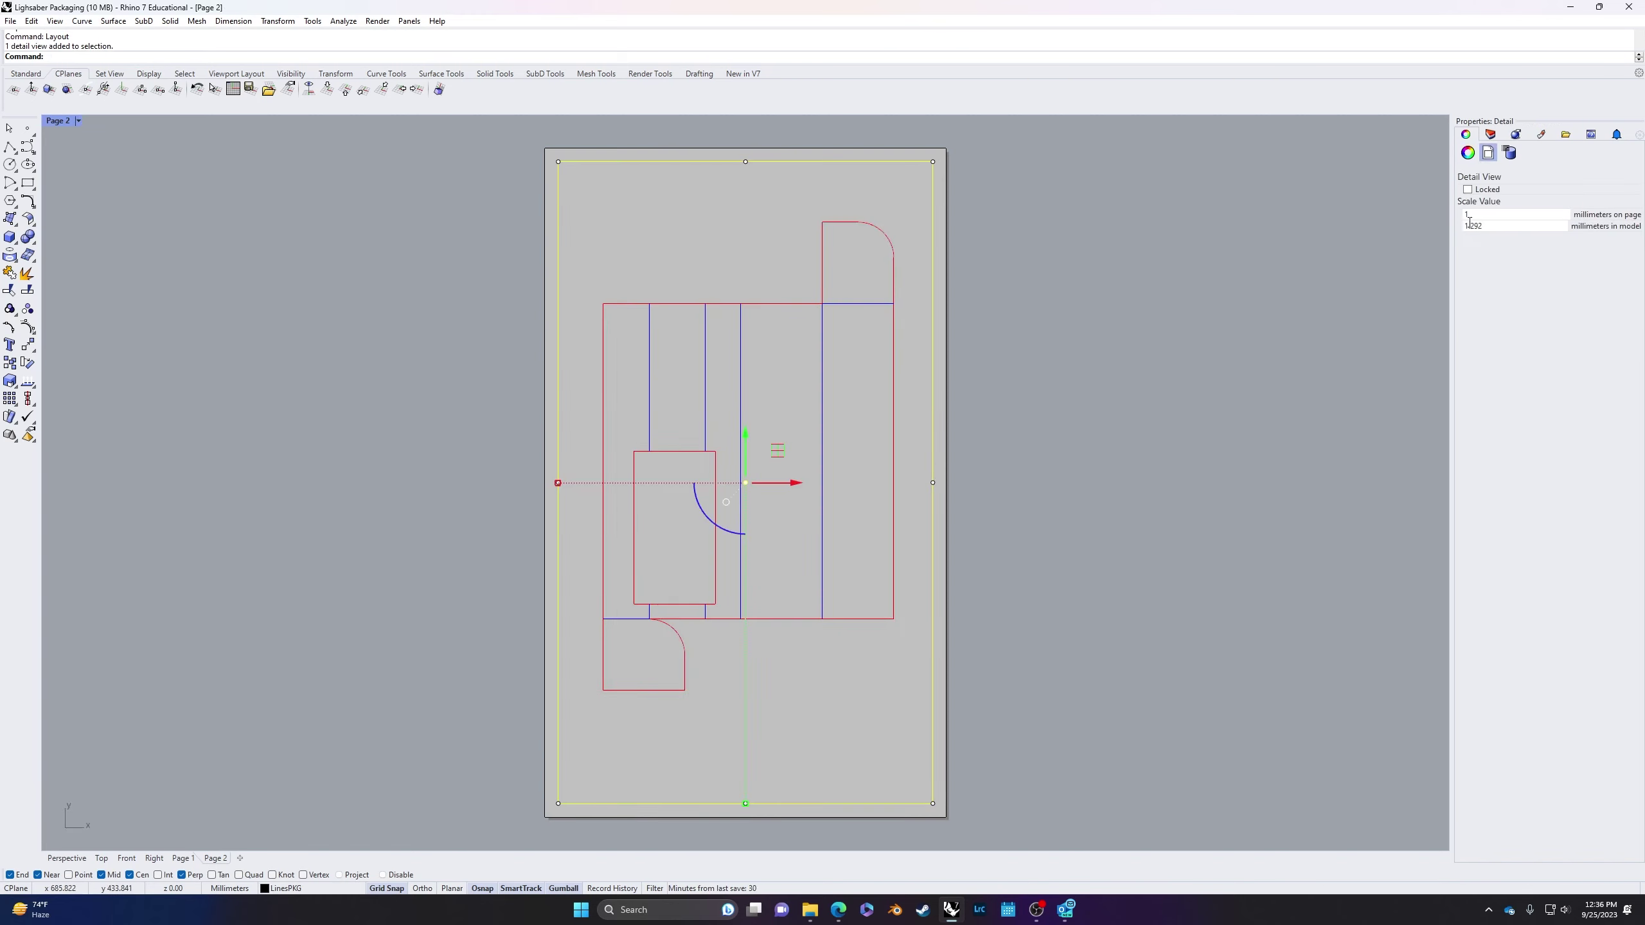
pyautogui.doubleClick(1501, 227)
pyautogui.write('1')
pyautogui.press('Return')
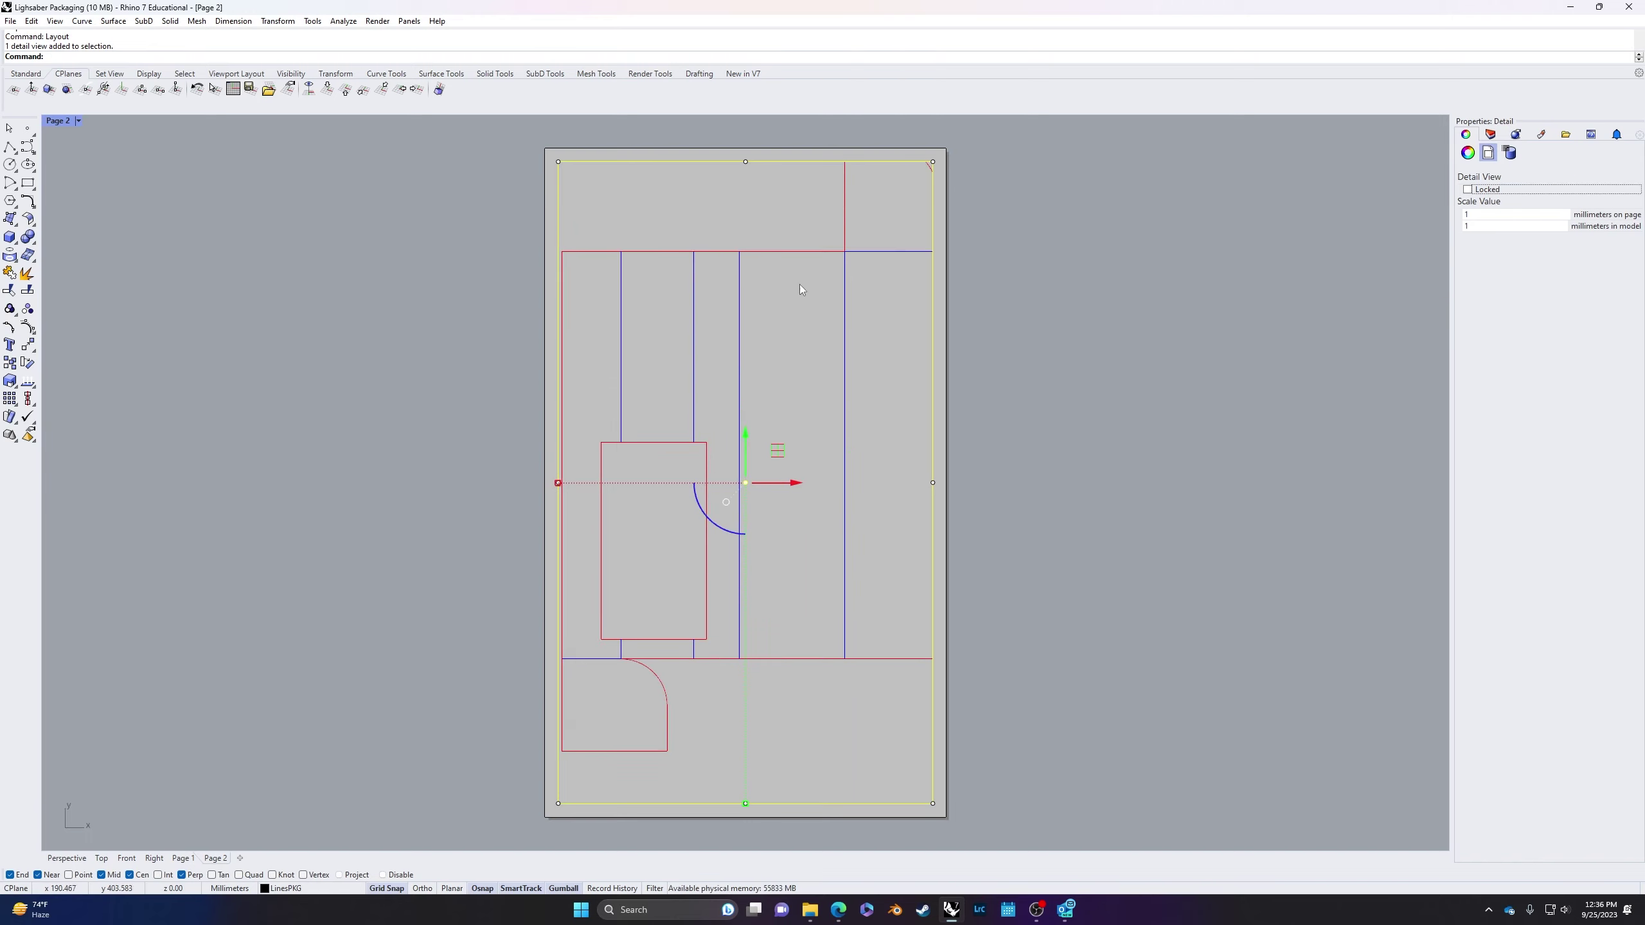
# Step: Stretch the detail's edges across the sheet and reposition the net inside it
pyautogui.click(559, 163)
pyautogui.moveTo(596, 163); pyautogui.dragTo(596, 257)
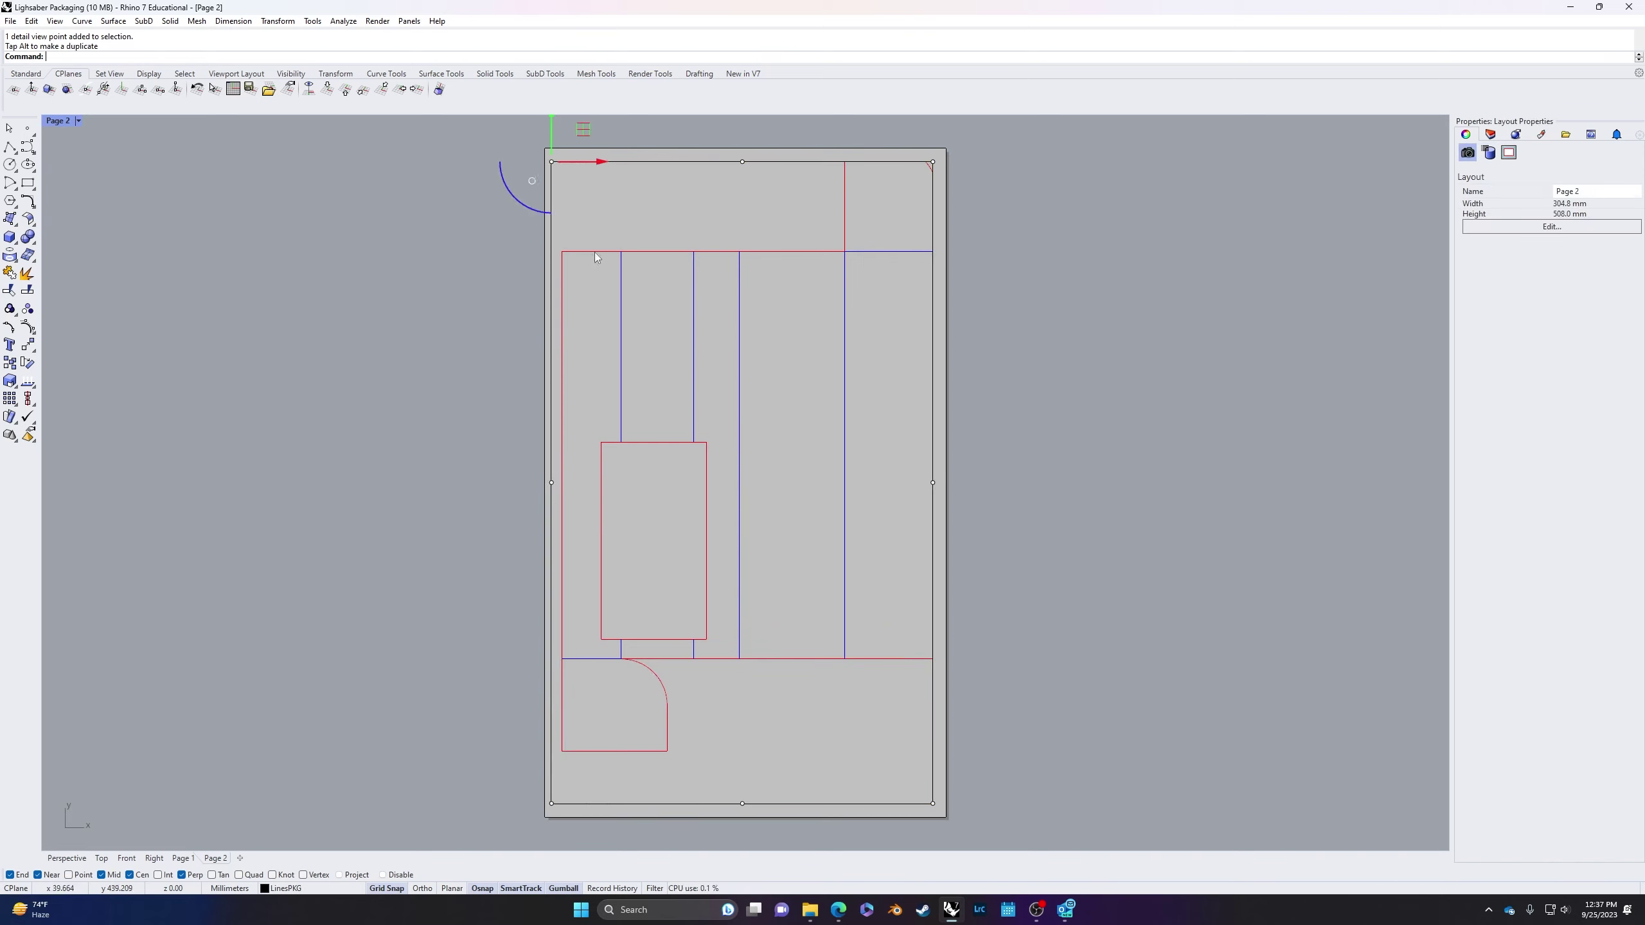
pyautogui.click(933, 803)
pyautogui.moveTo(979, 803); pyautogui.dragTo(984, 805)
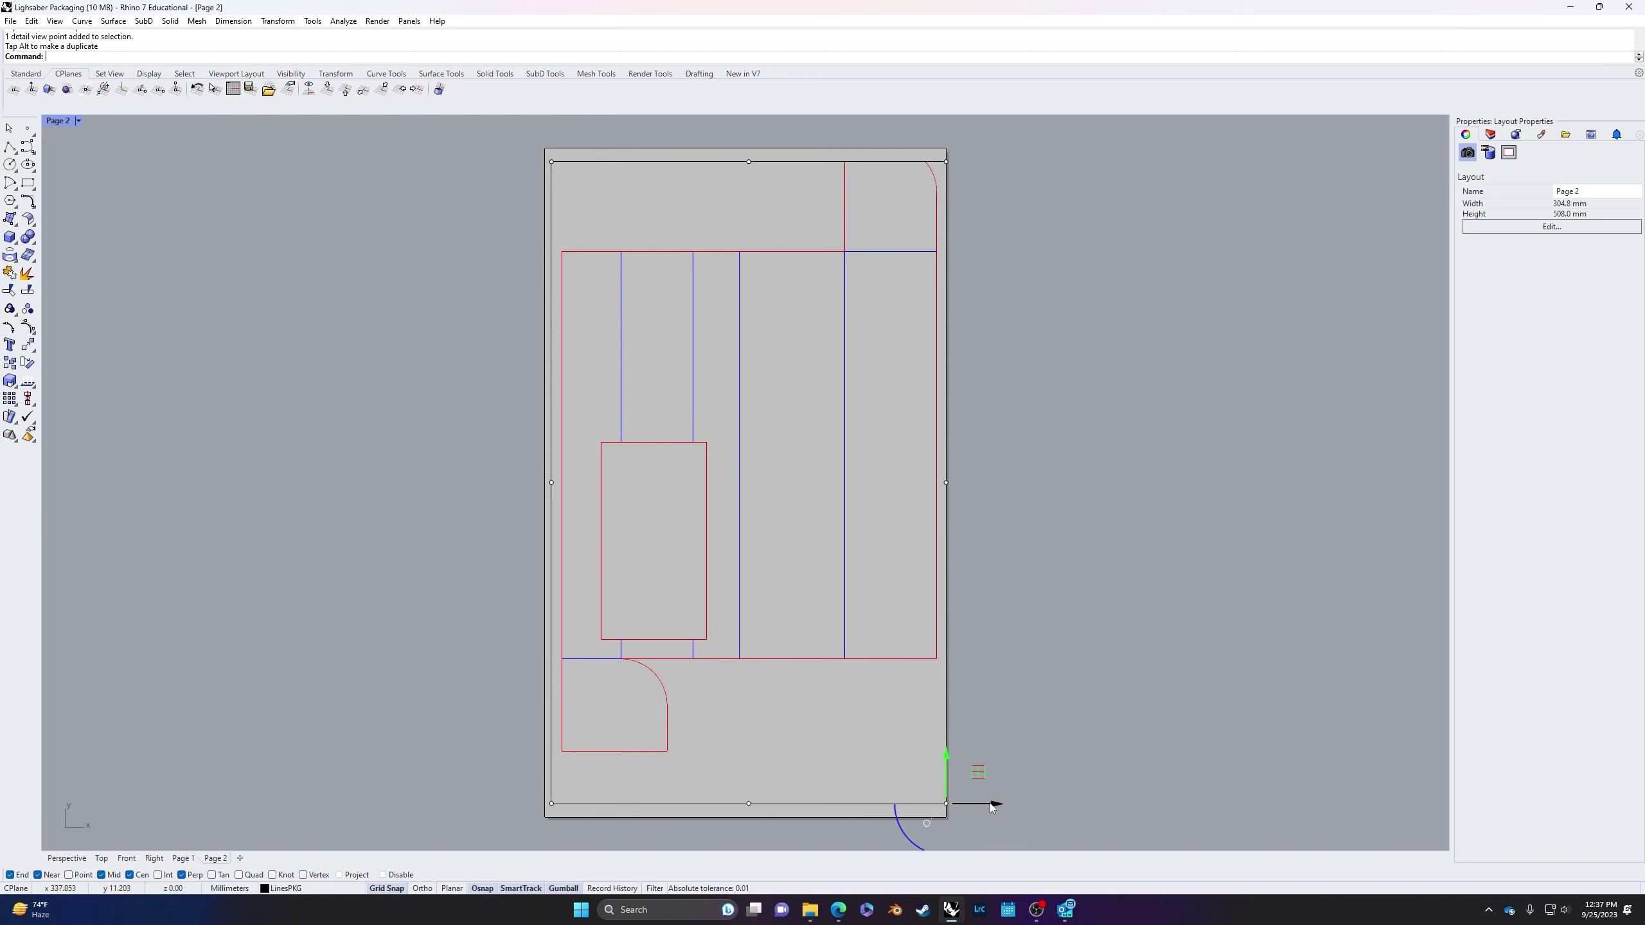
pyautogui.press('Escape')
pyautogui.click(750, 163)
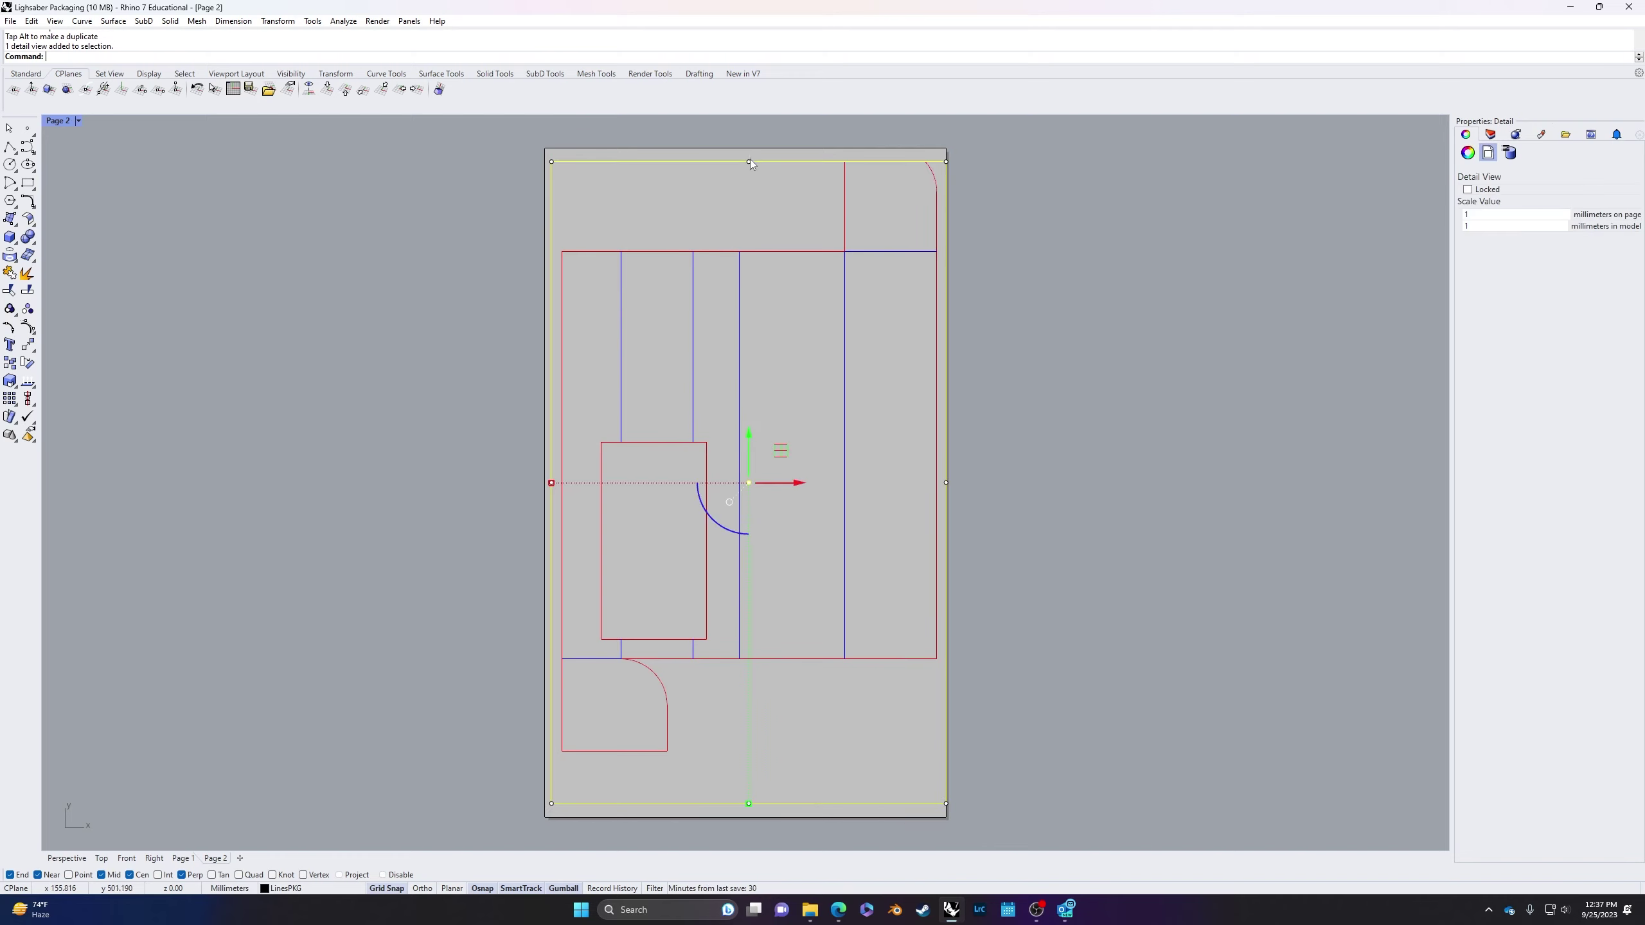
pyautogui.click(749, 162)
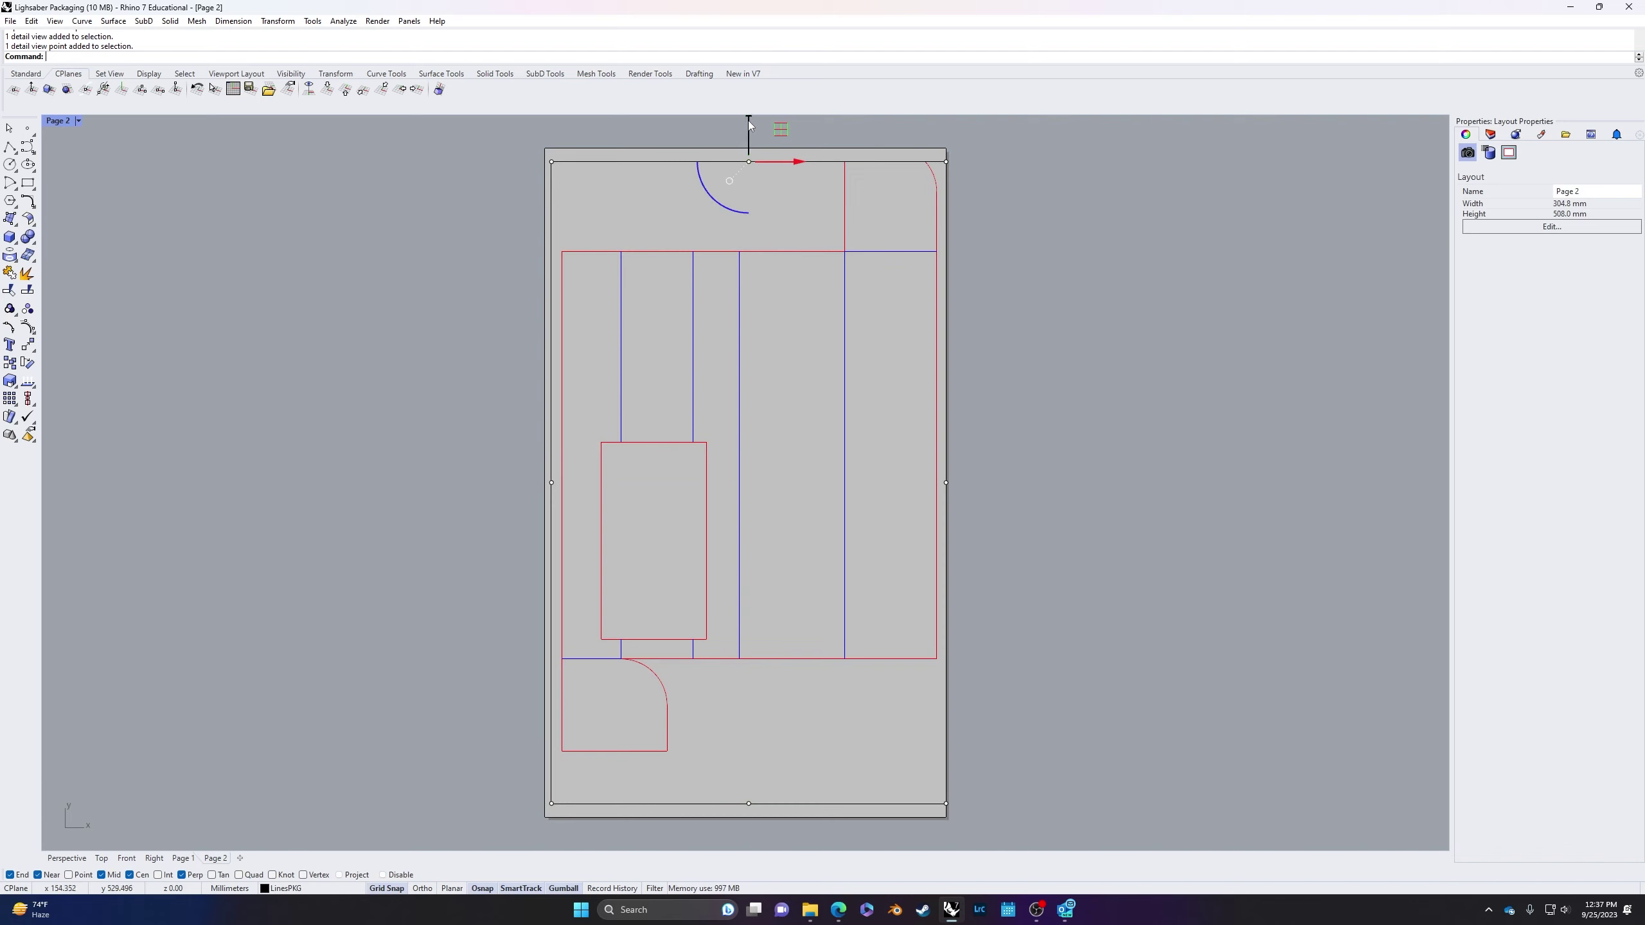
pyautogui.moveTo(749, 133); pyautogui.dragTo(1041, 217)
pyautogui.scroll(-5, 1019, 283)
pyautogui.scroll(4, 938, 505)
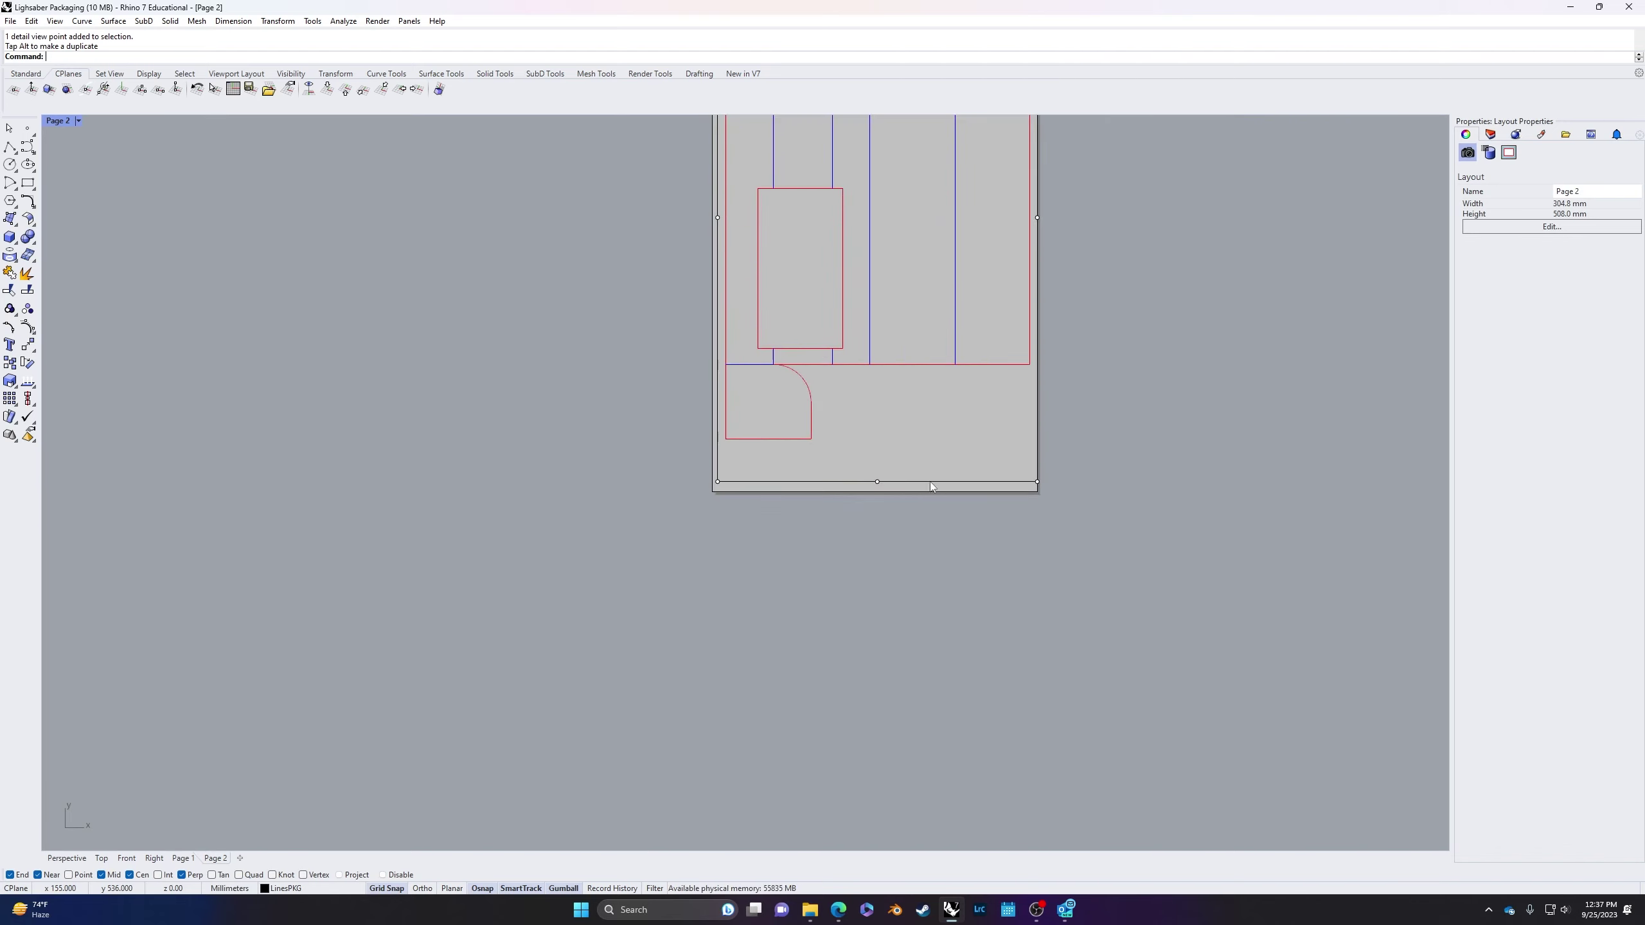
pyautogui.doubleClick(923, 437)
pyautogui.moveTo(918, 422); pyautogui.dragTo(915, 449, button='right')
pyautogui.doubleClick(1191, 463)
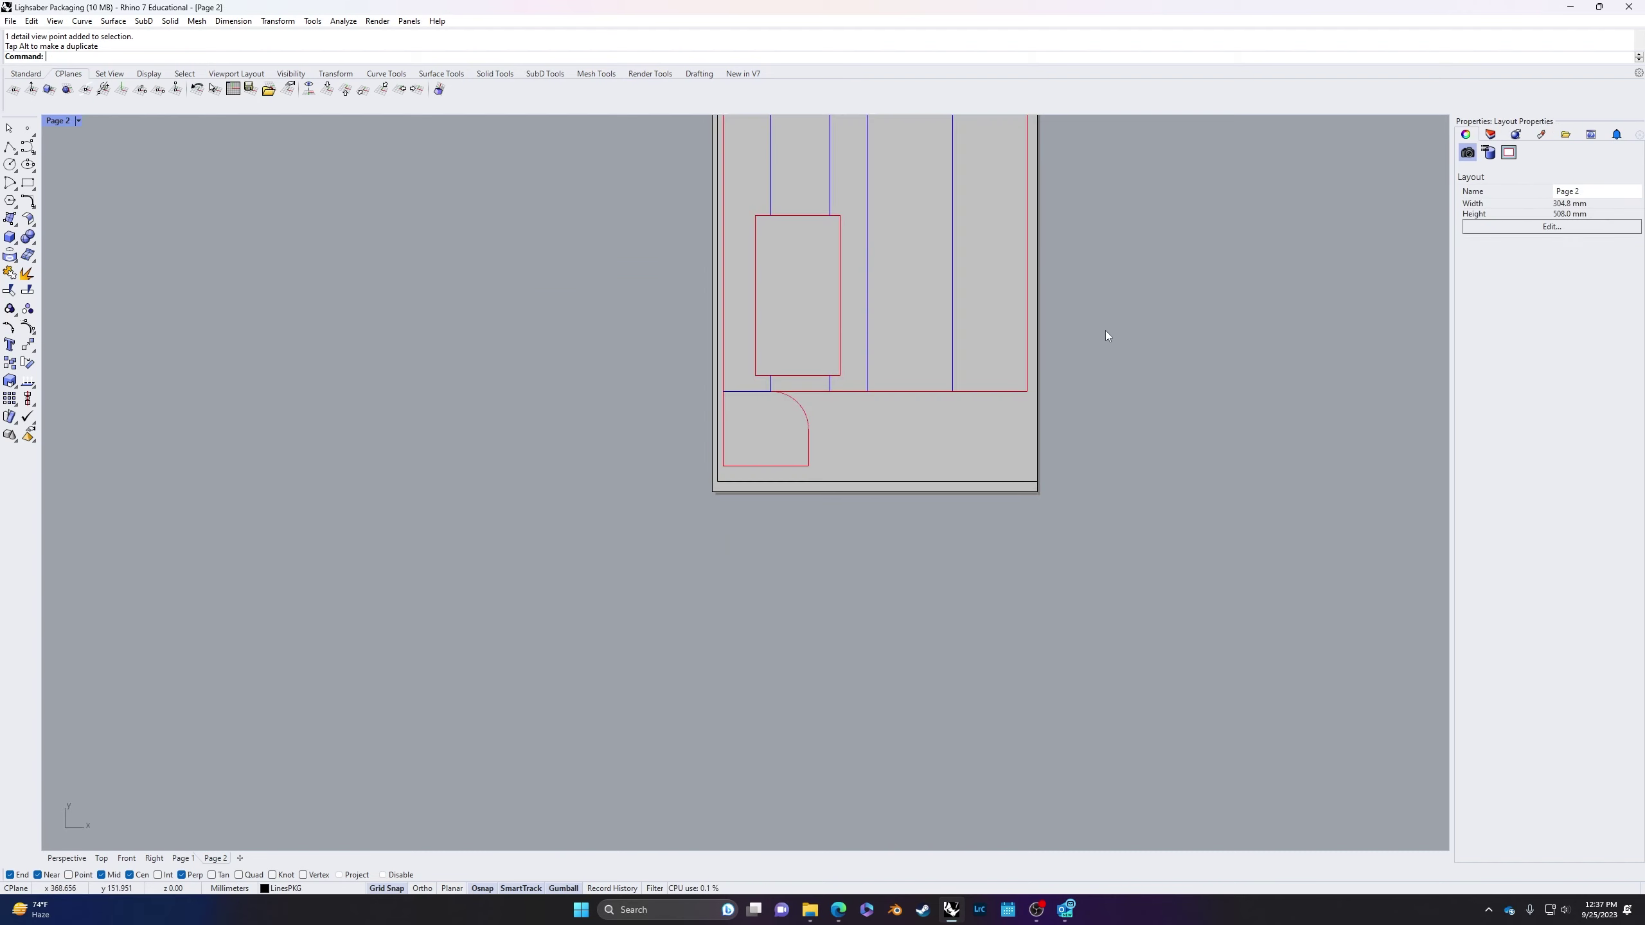
# Step: Export everything on the page as a PDF (*.pdf) file, entering the file name
pyautogui.click(10, 20)
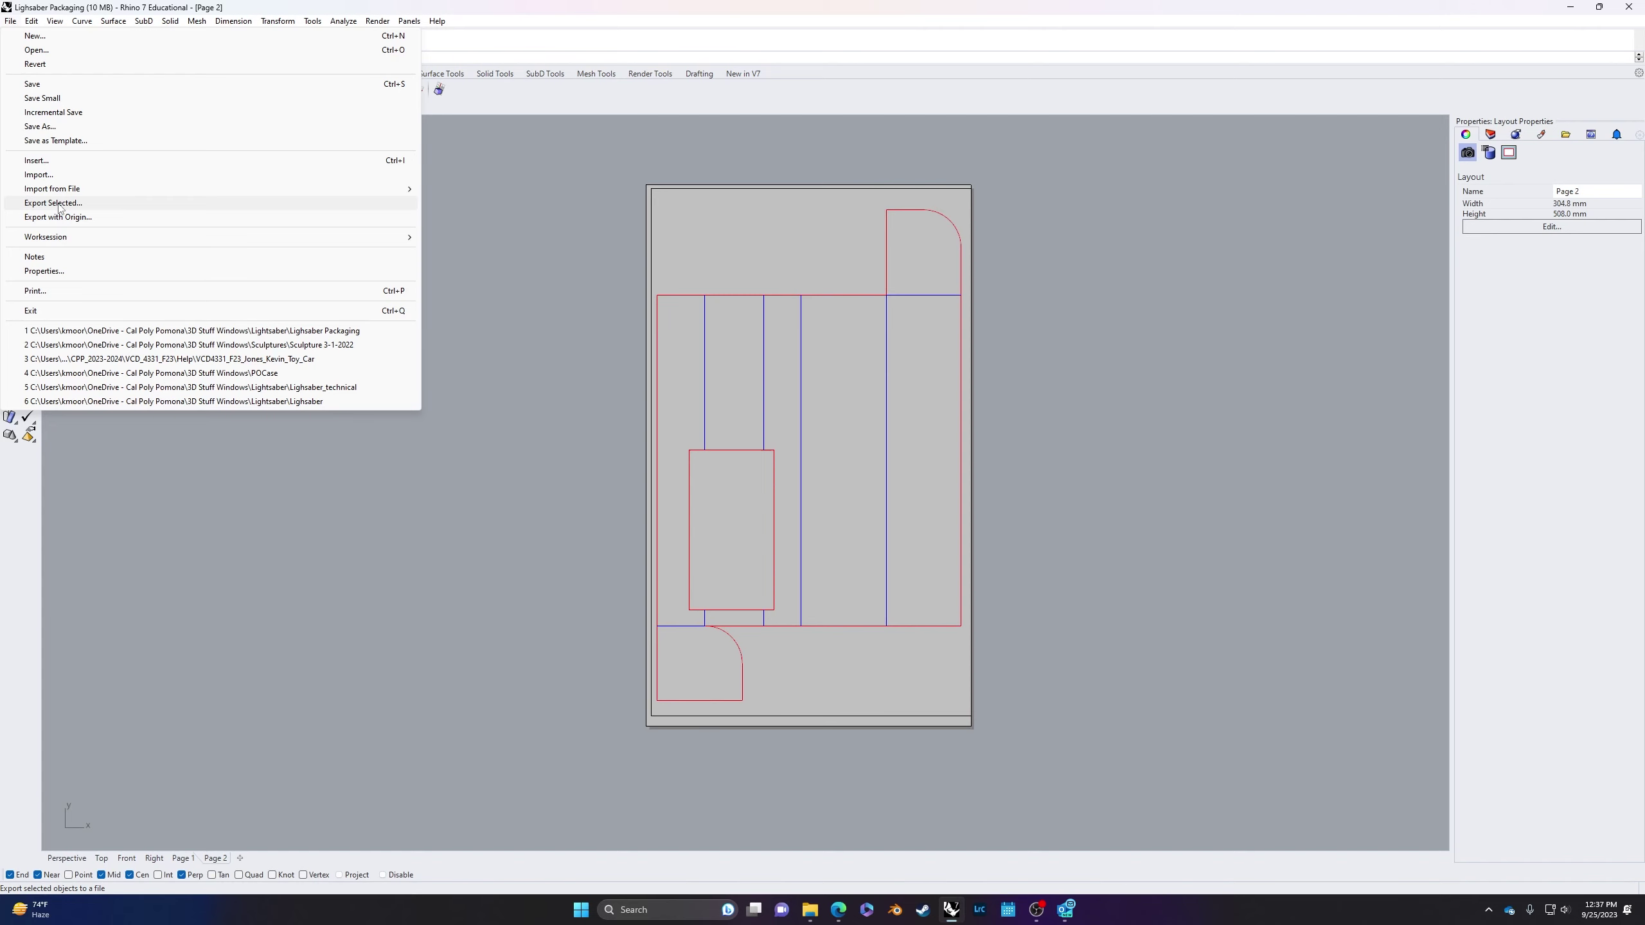
pyautogui.click(60, 203)
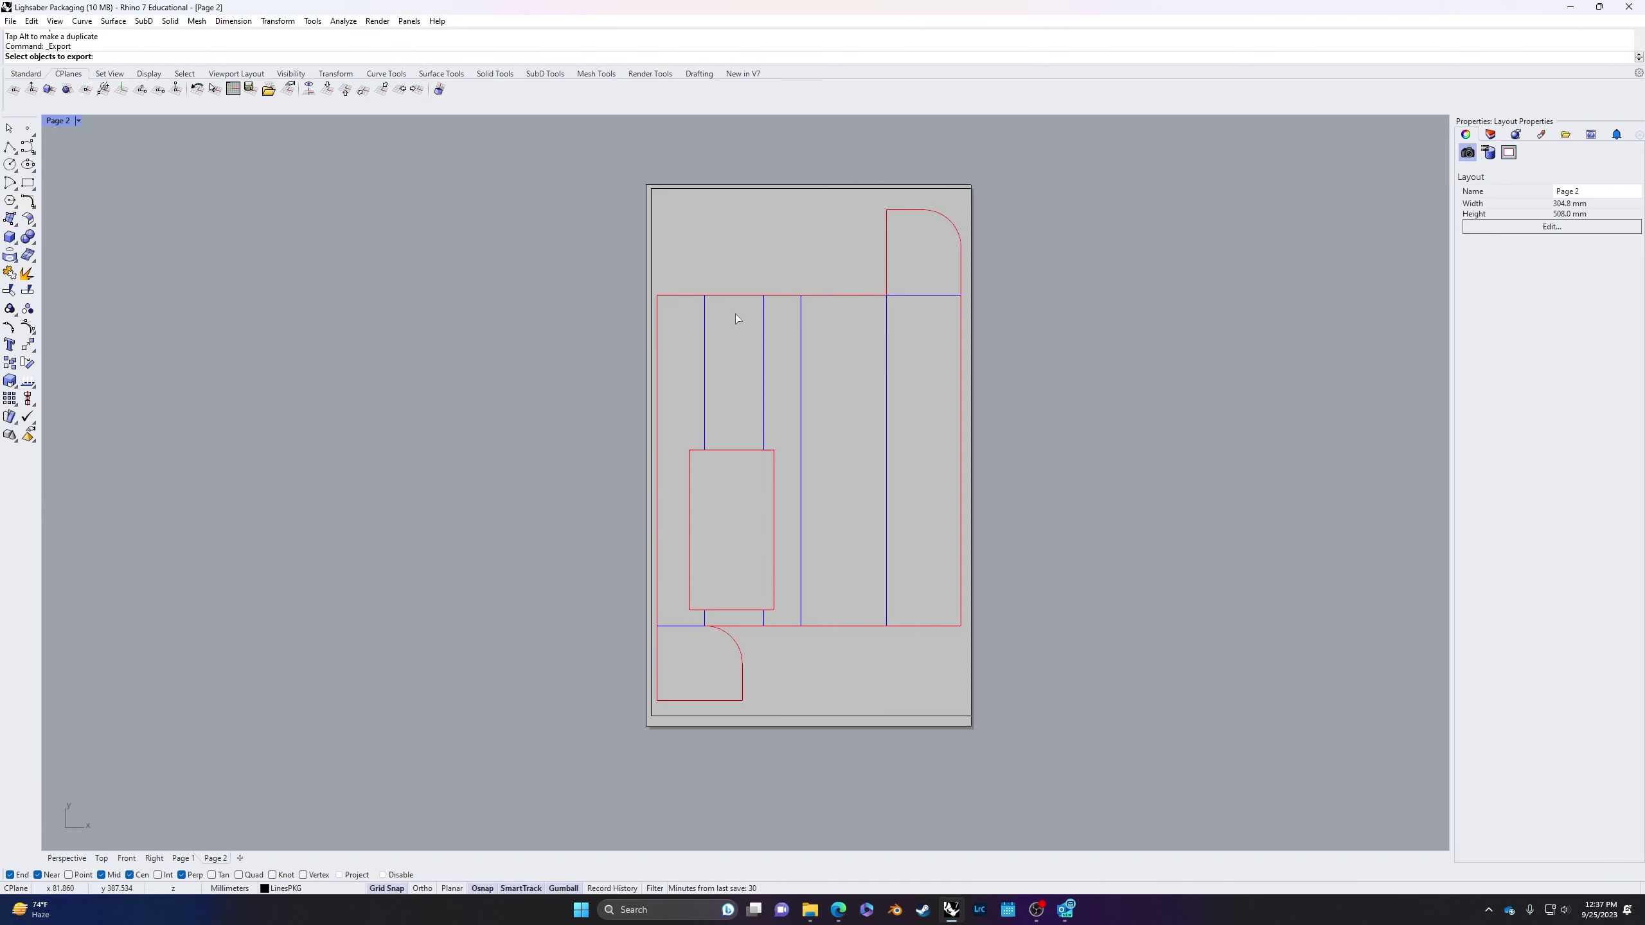
pyautogui.moveTo(1074, 159); pyautogui.dragTo(452, 797)
pyautogui.press('Return')
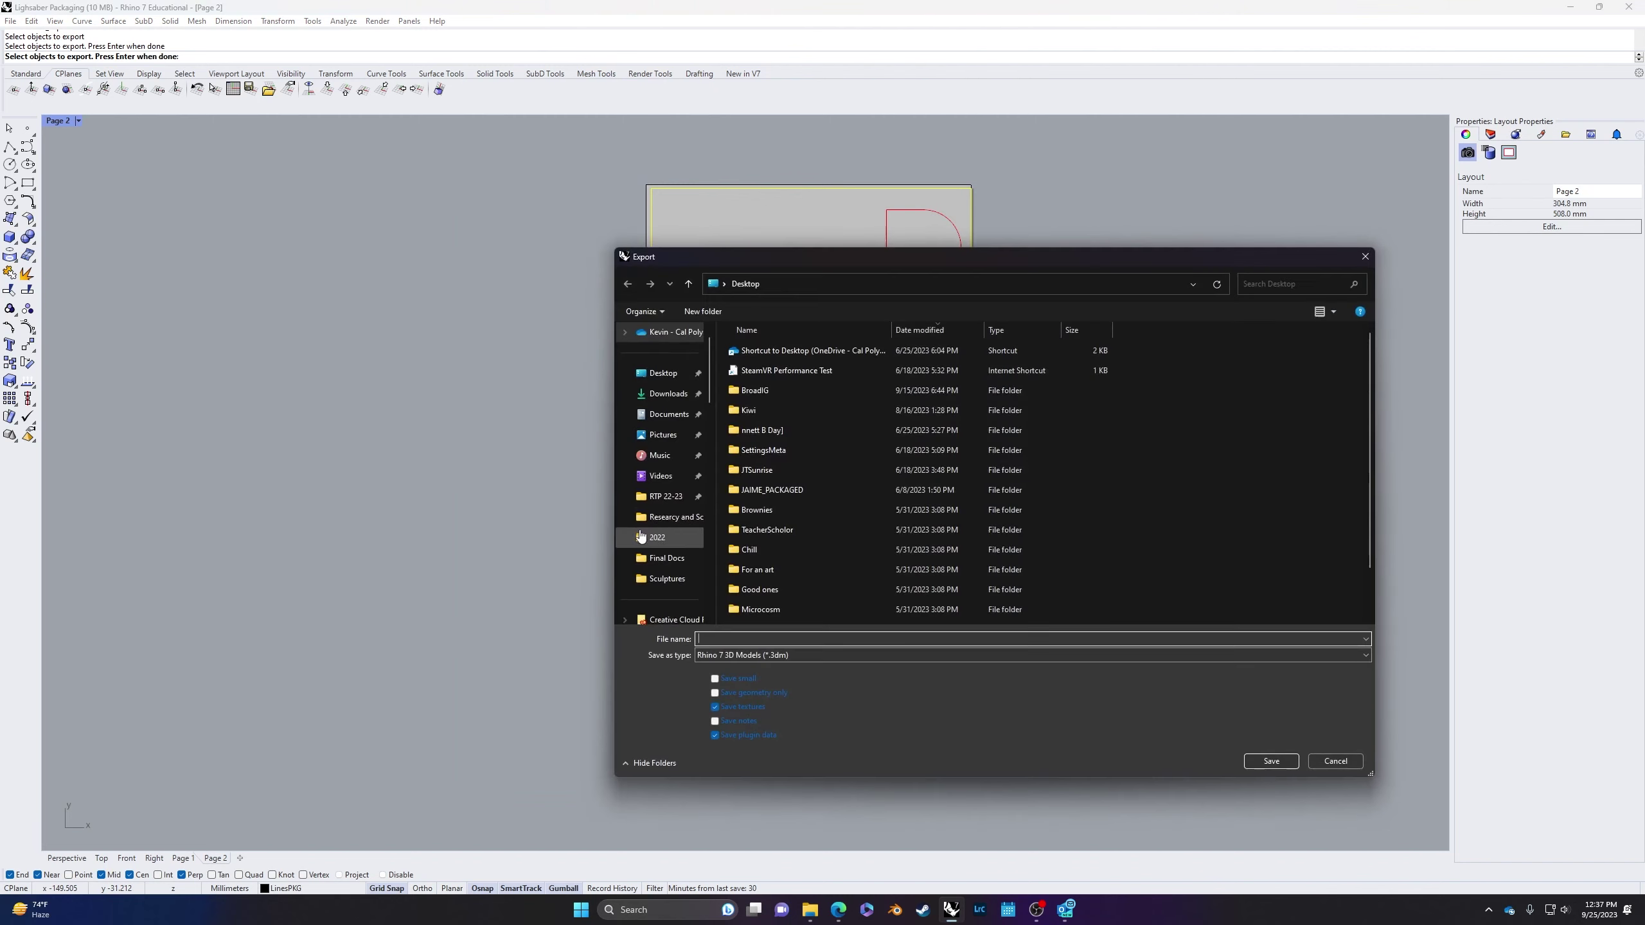
pyautogui.click(779, 661)
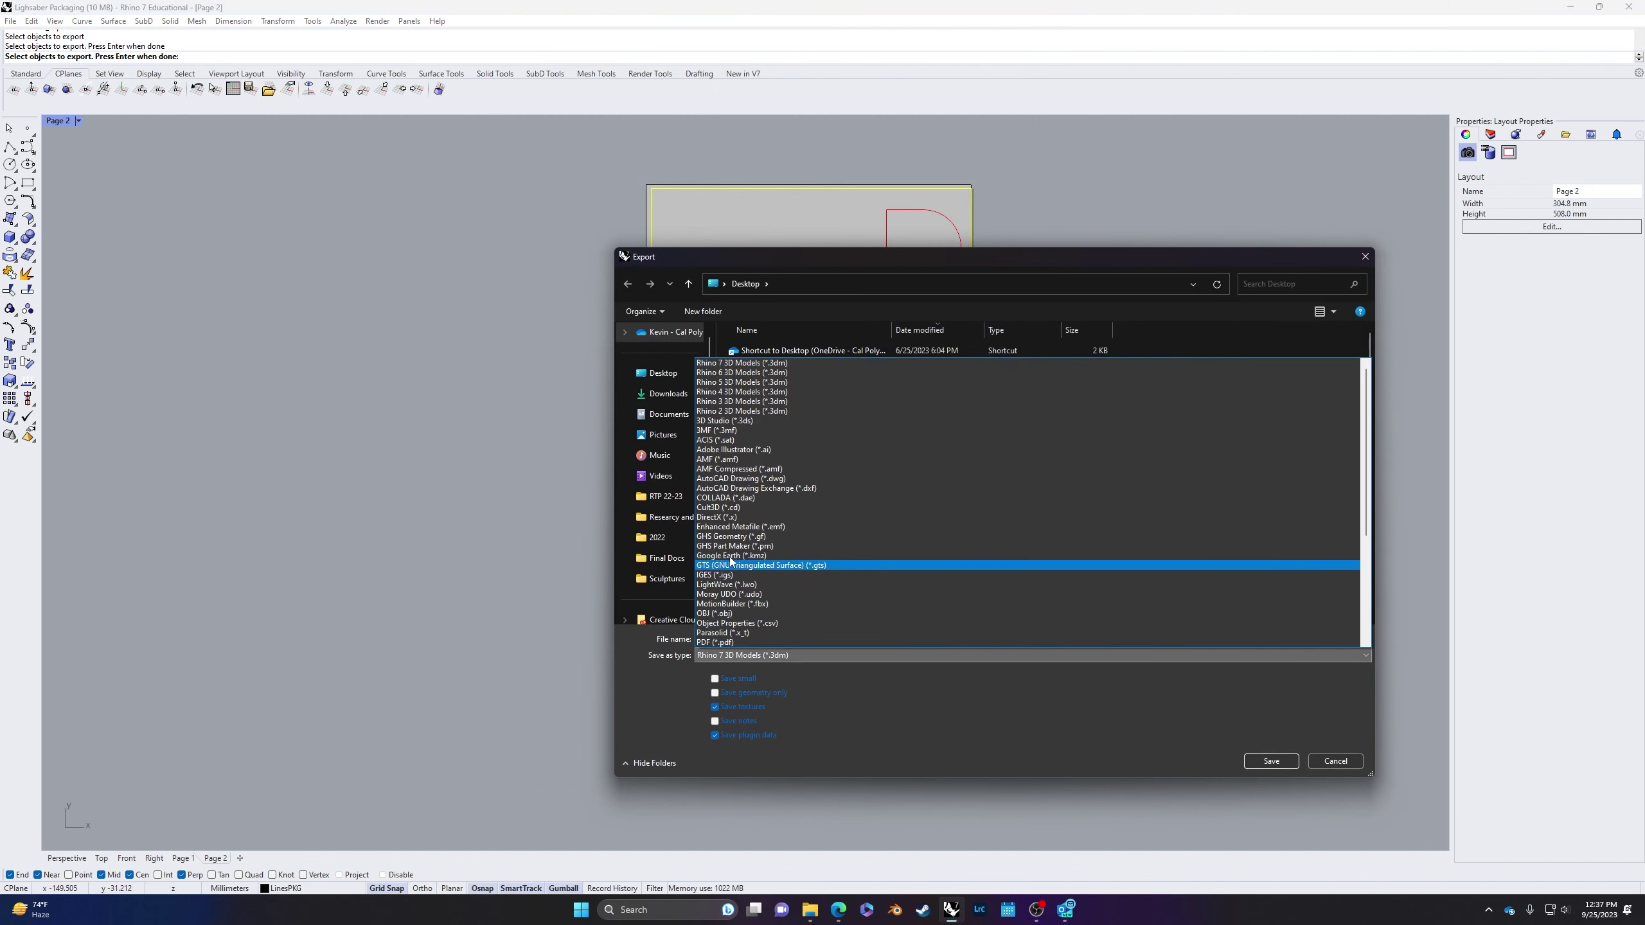
pyautogui.click(732, 642)
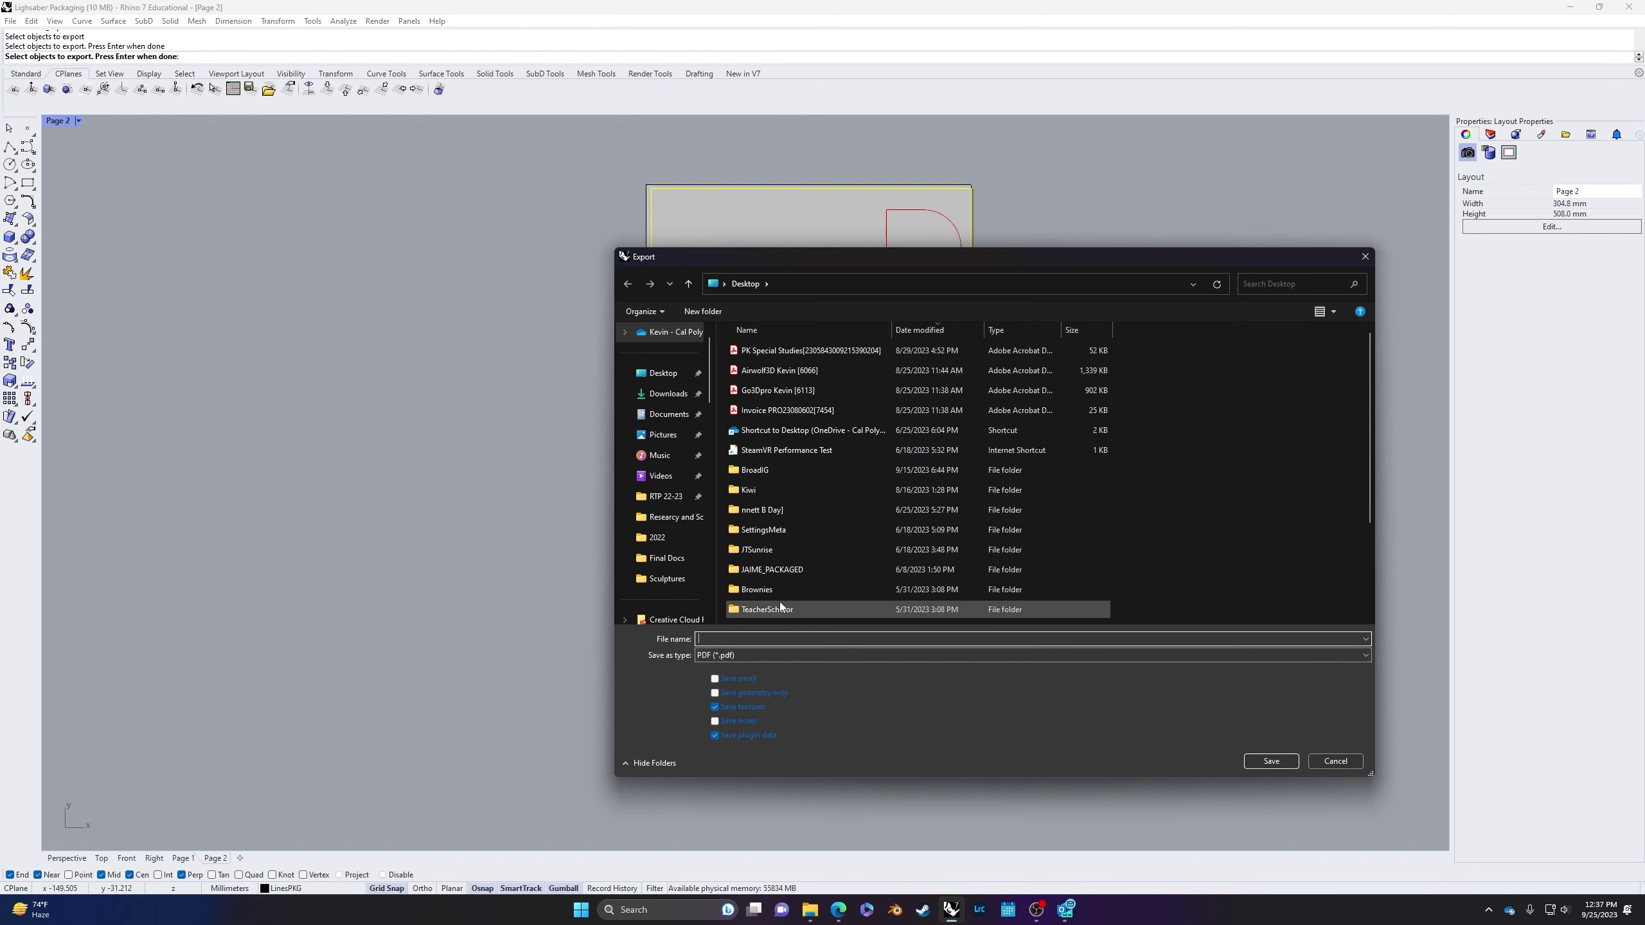
pyautogui.write('ckagi')
pyautogui.press('Return')
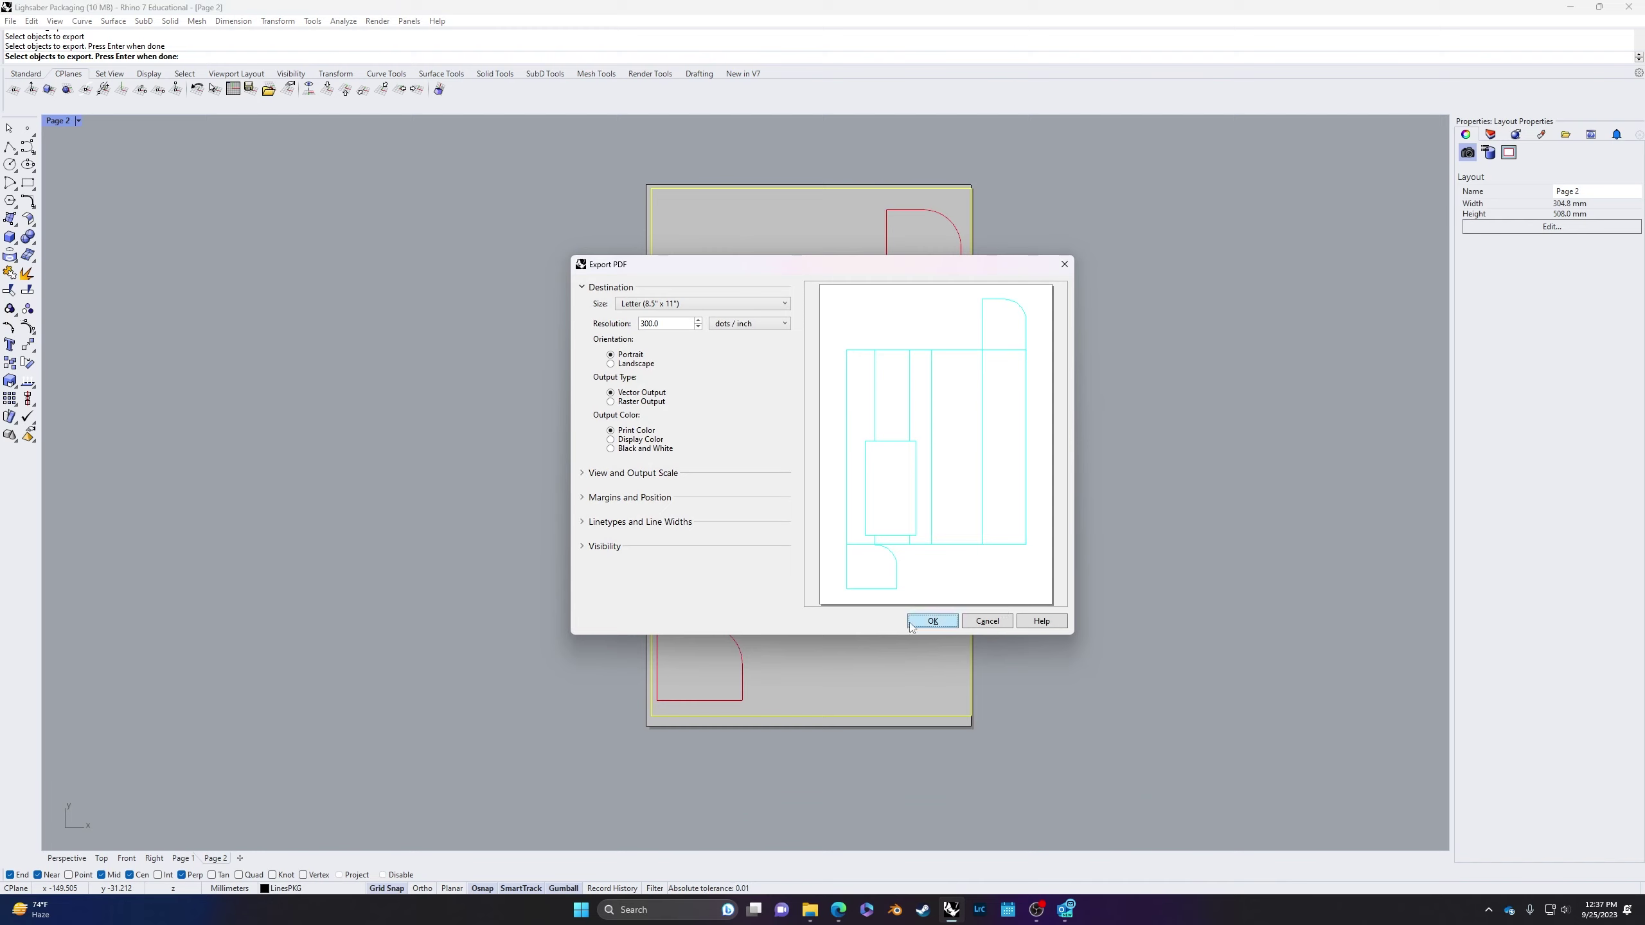
# Step: Set the PDF to Display Color output on a custom 12 × 20 inch paper size
pyautogui.click(617, 441)
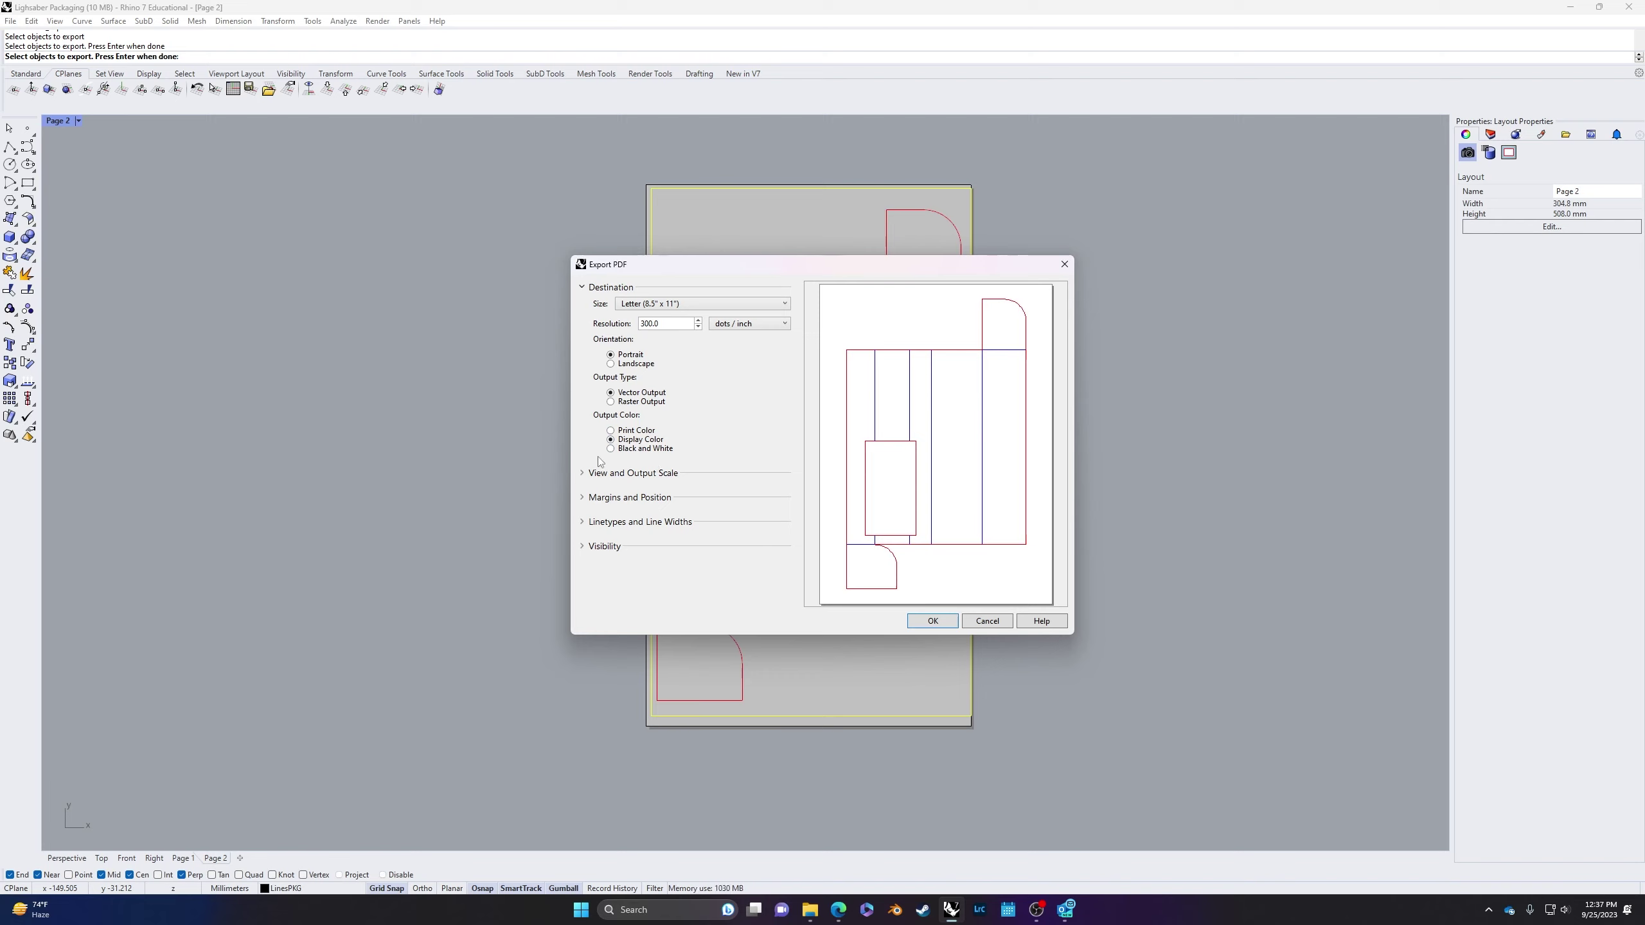
pyautogui.click(785, 305)
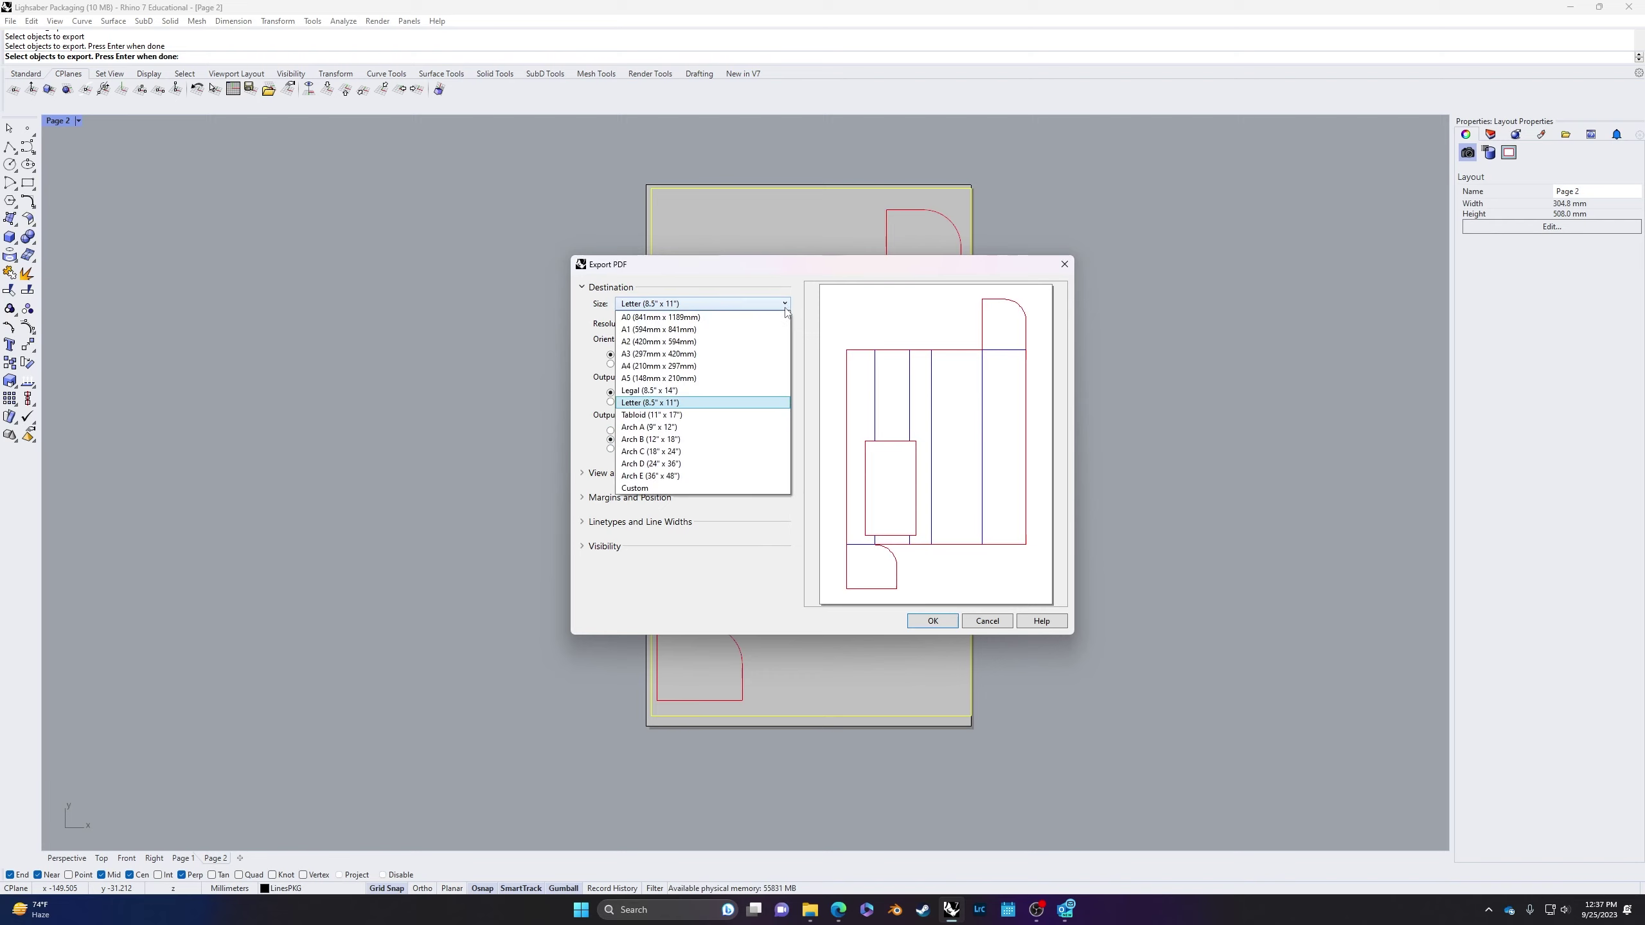
pyautogui.click(657, 487)
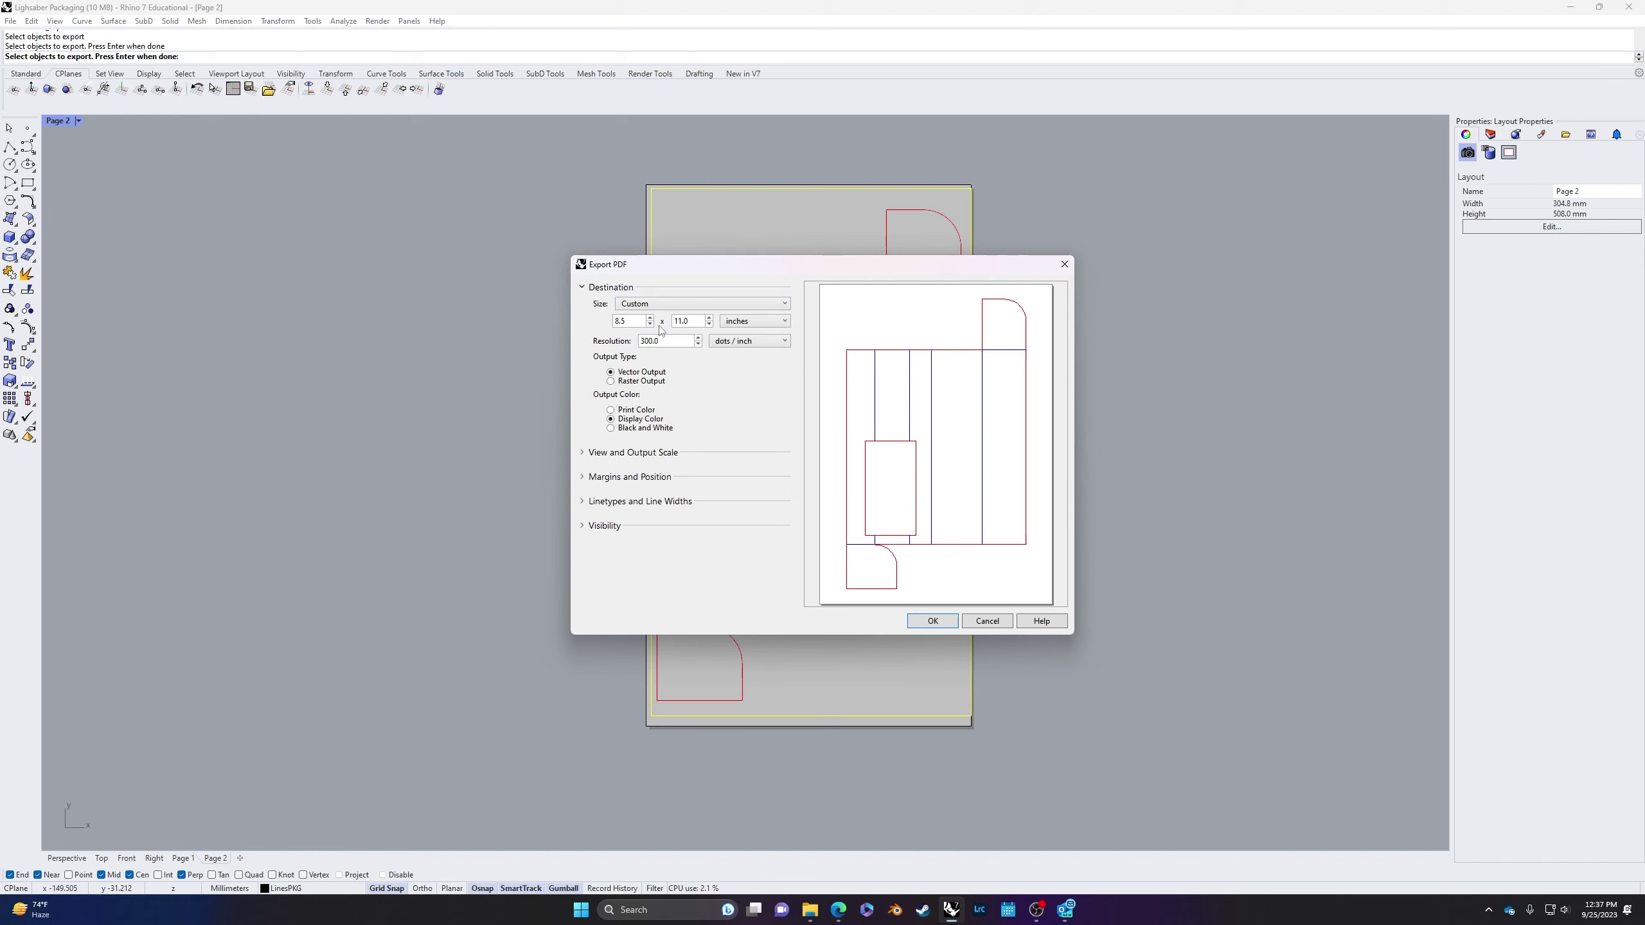
pyautogui.moveTo(636, 322); pyautogui.dragTo(585, 326)
pyautogui.write('12')
pyautogui.press('Tab')
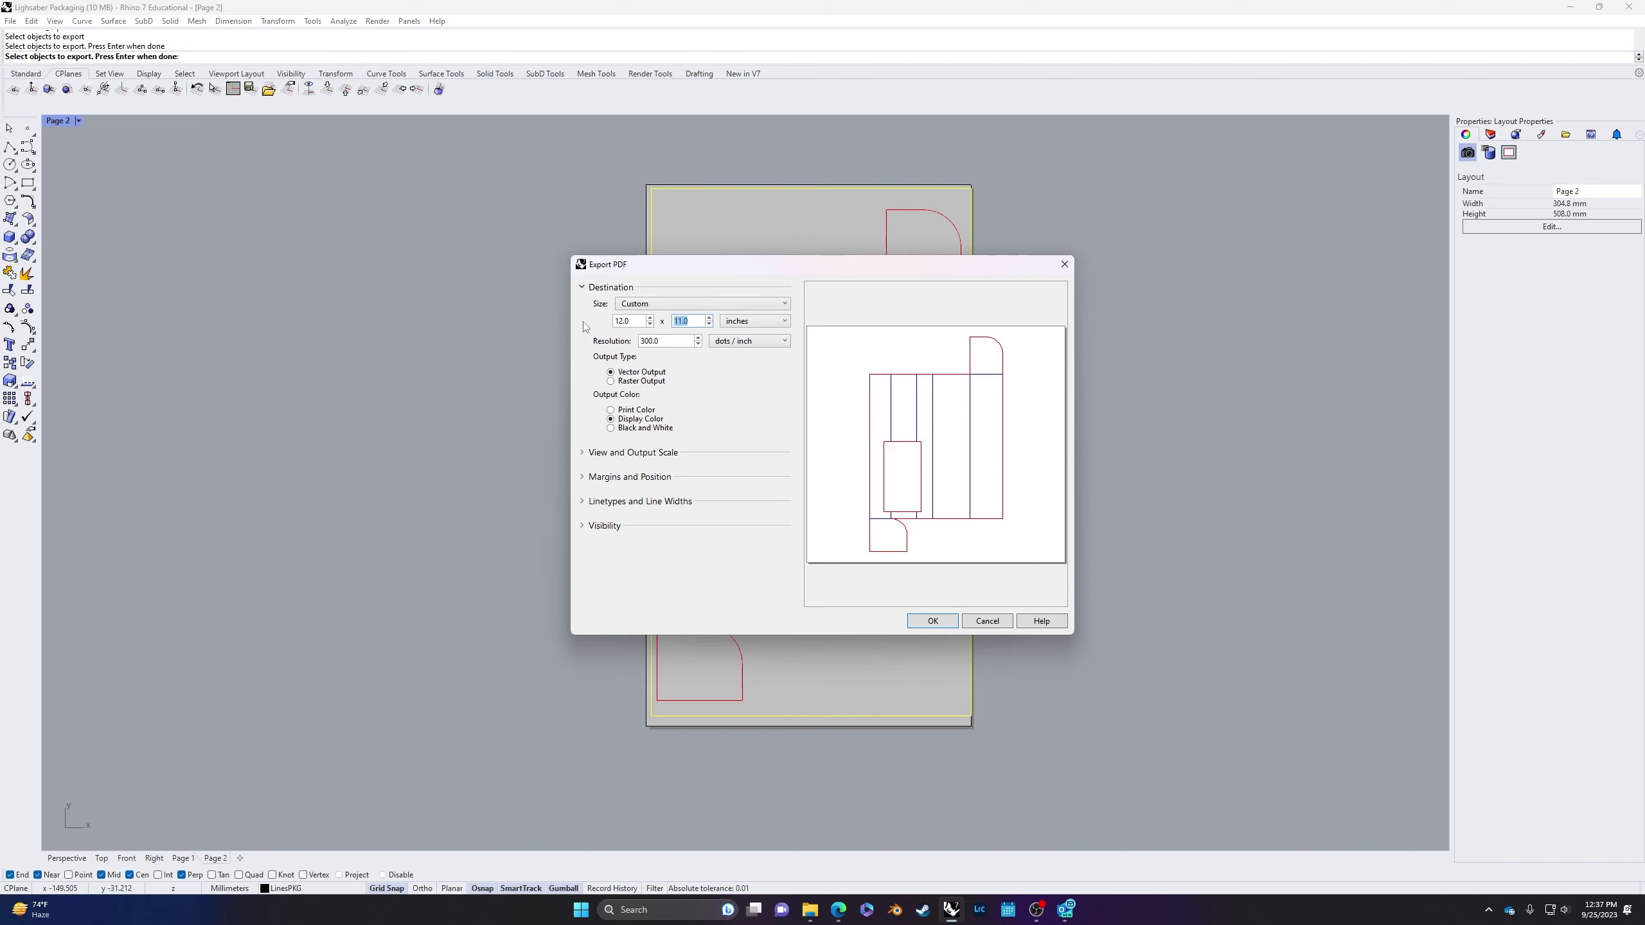
pyautogui.write('20')
pyautogui.press('Tab')
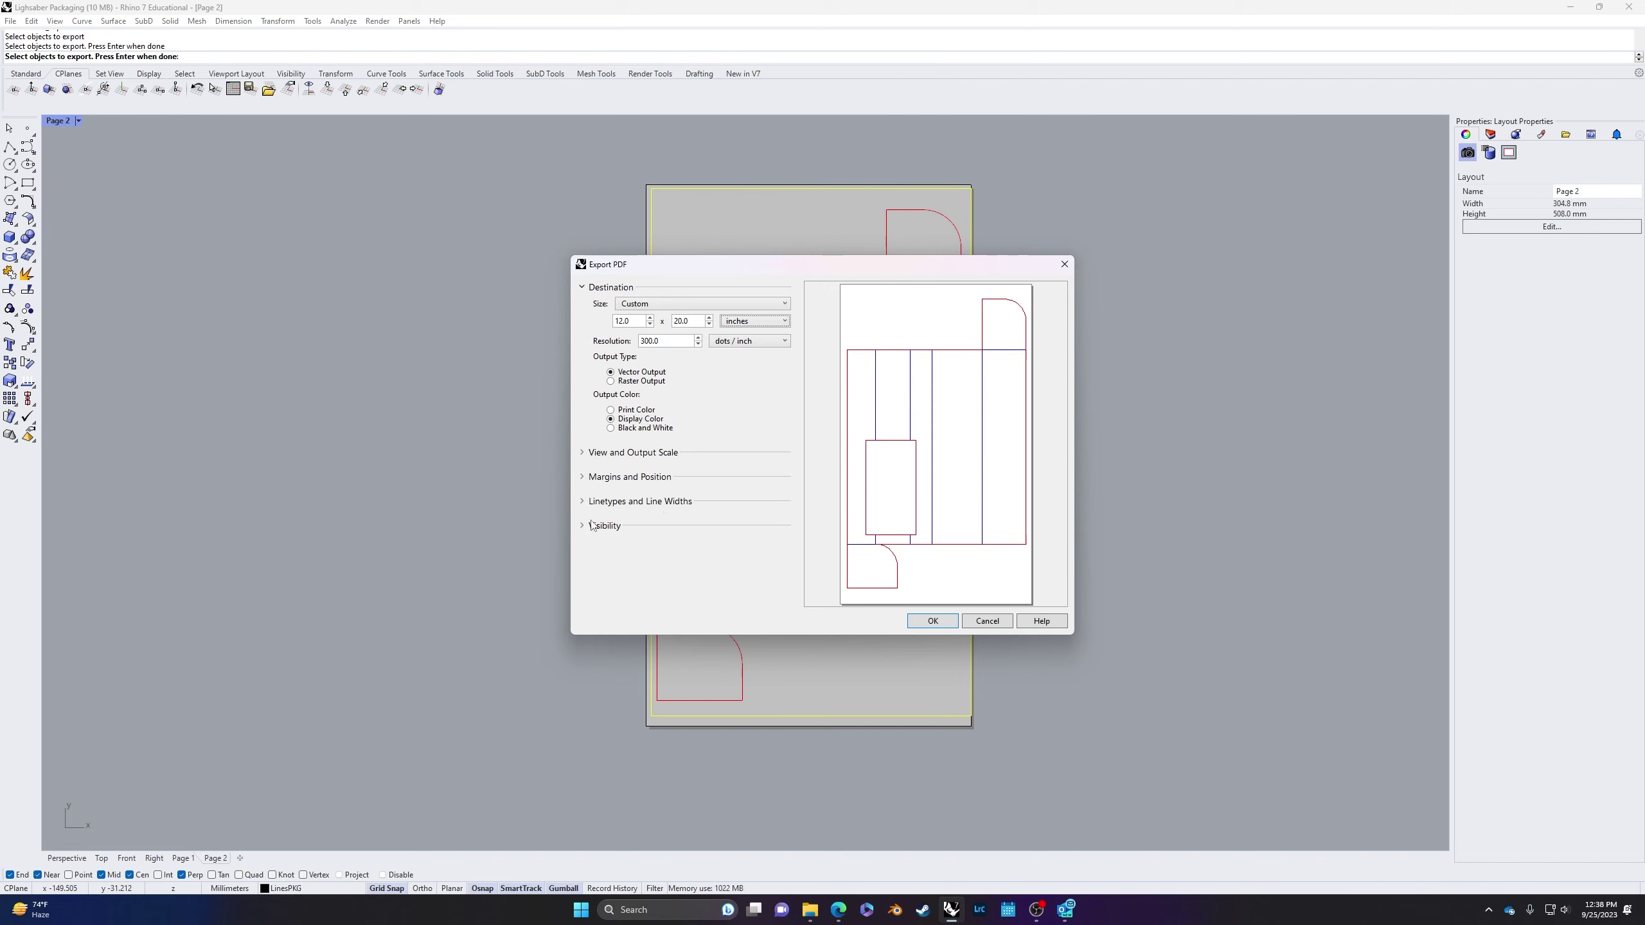
# Step: Set the paper scale units to millimetres and save Packaging.pdf
pyautogui.click(582, 453)
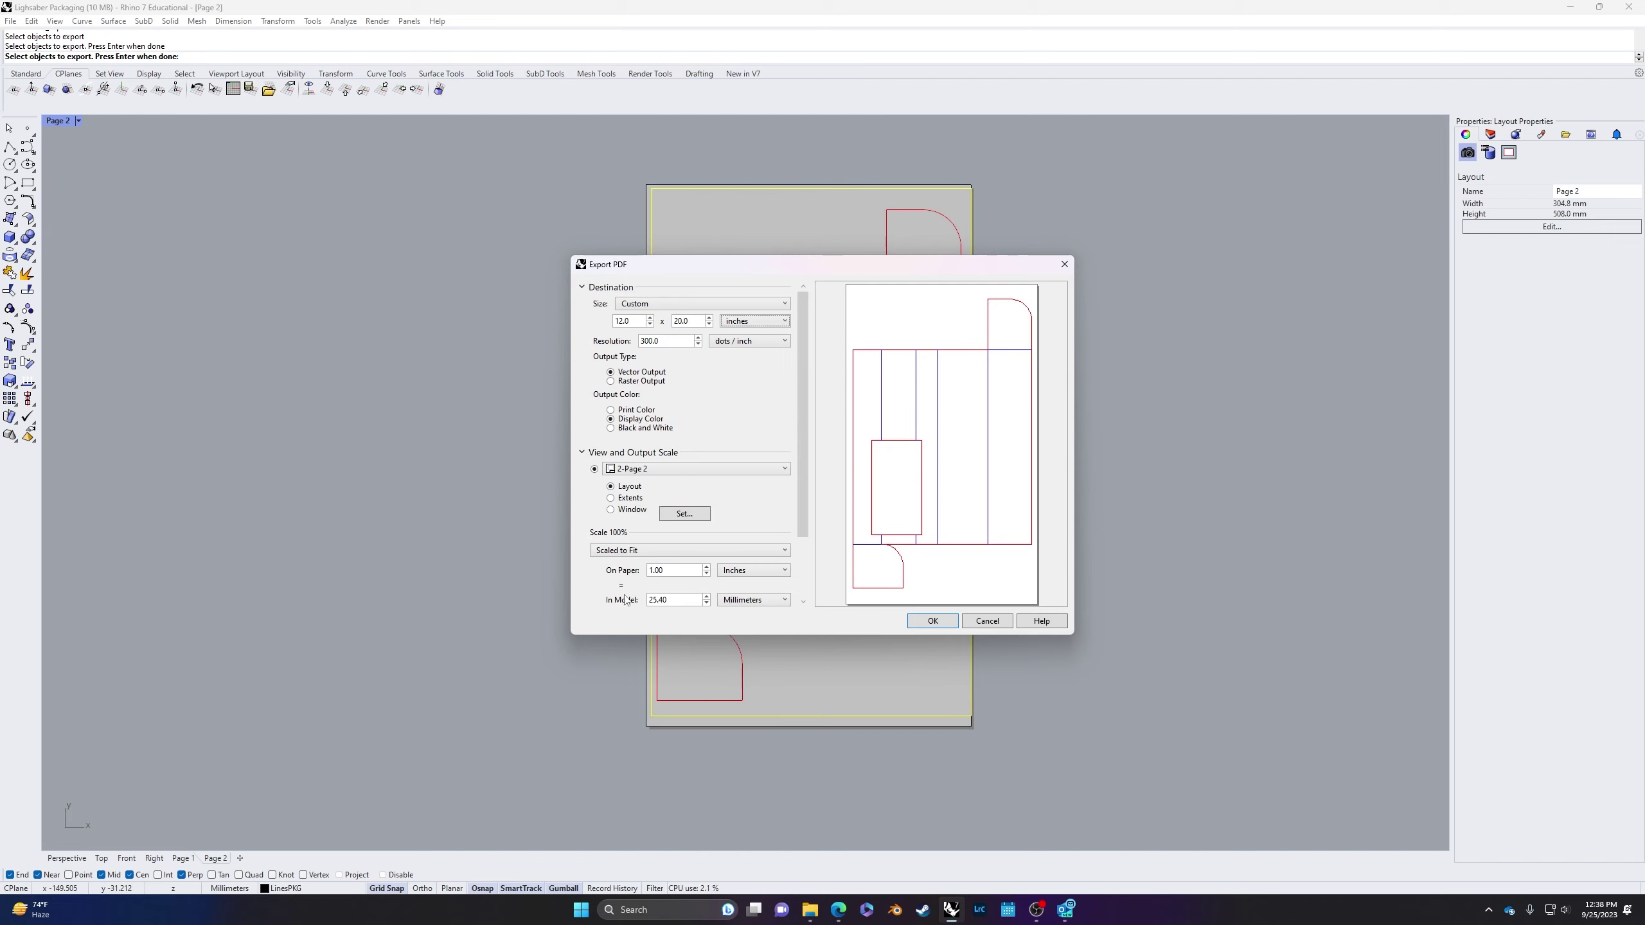
pyautogui.scroll(-1, 622, 602)
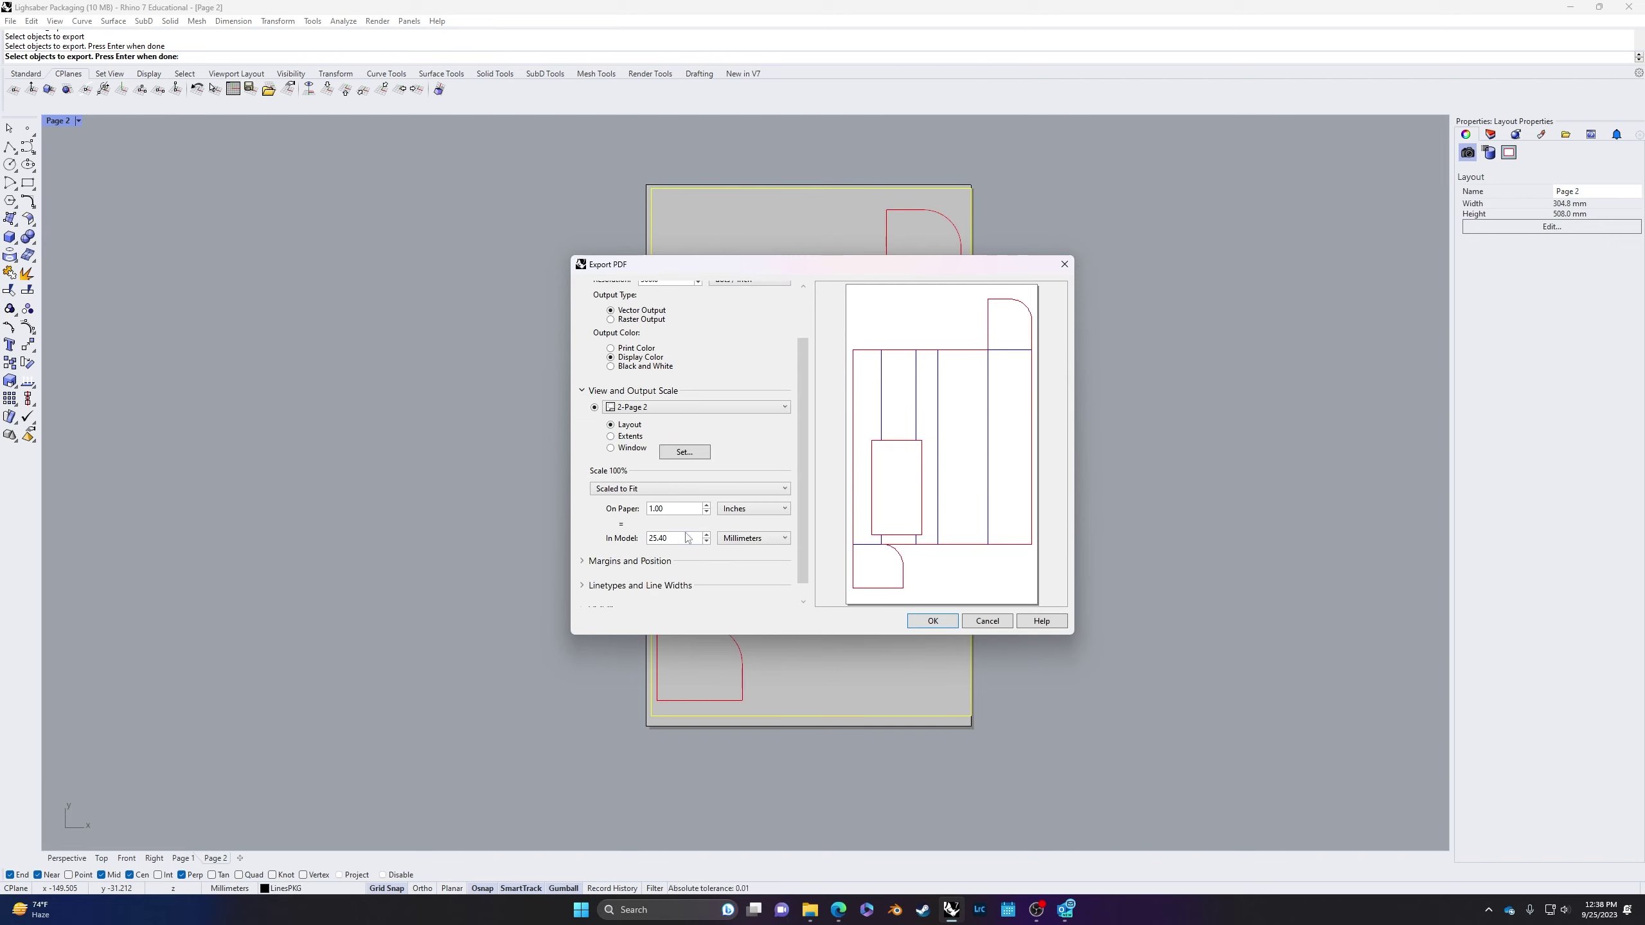
pyautogui.click(751, 513)
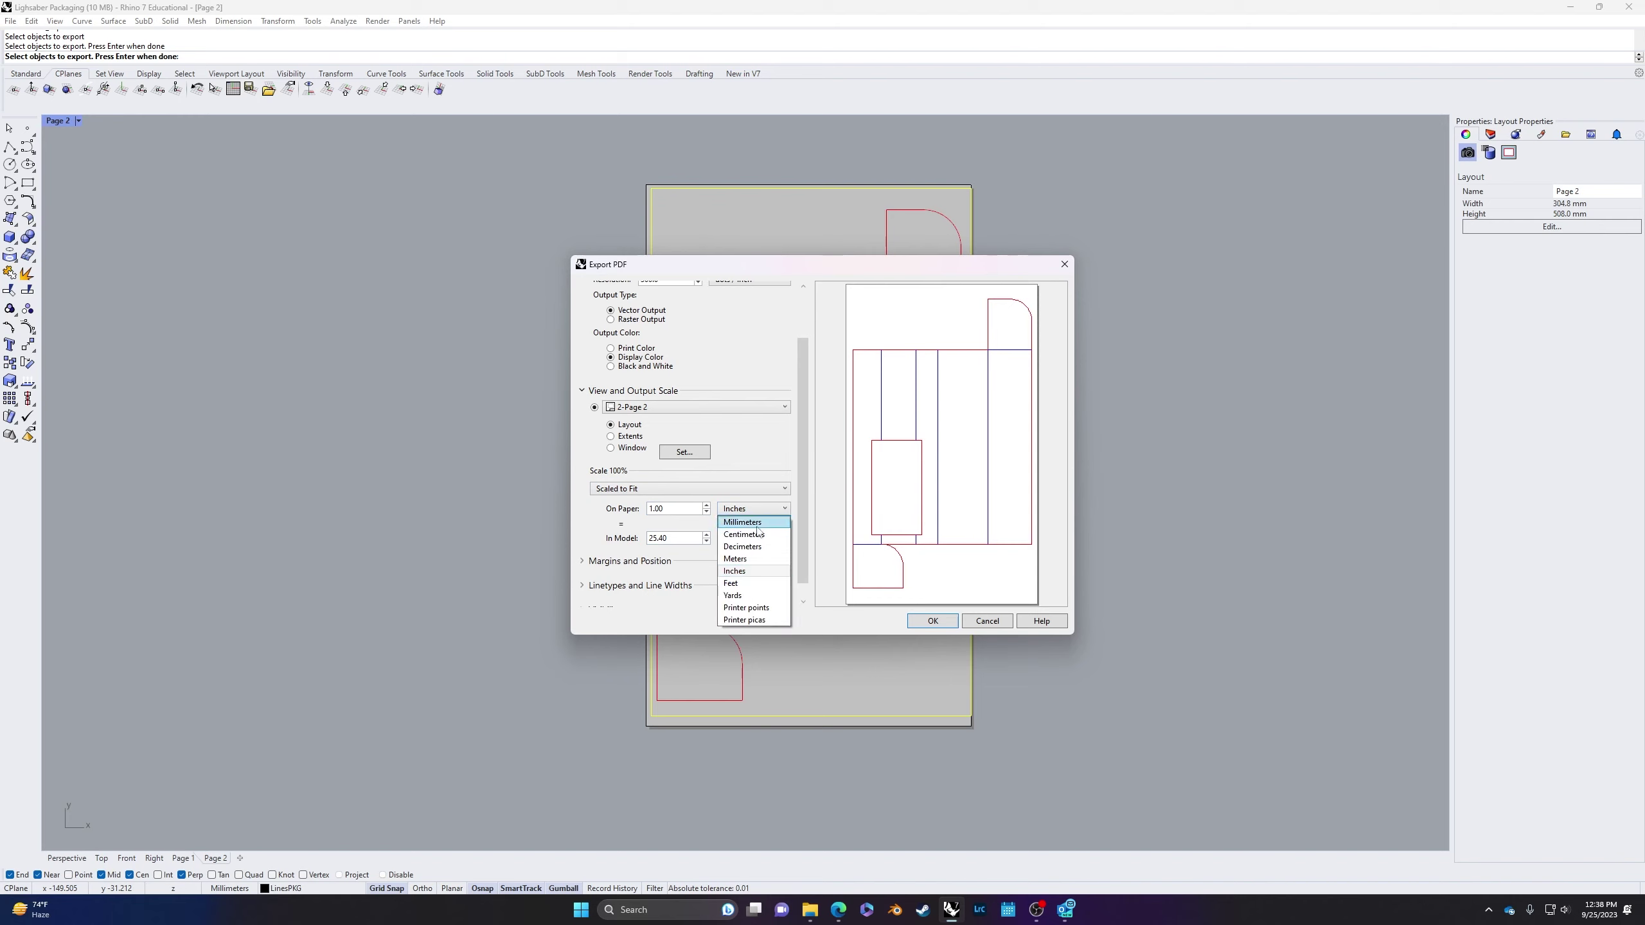
pyautogui.click(742, 522)
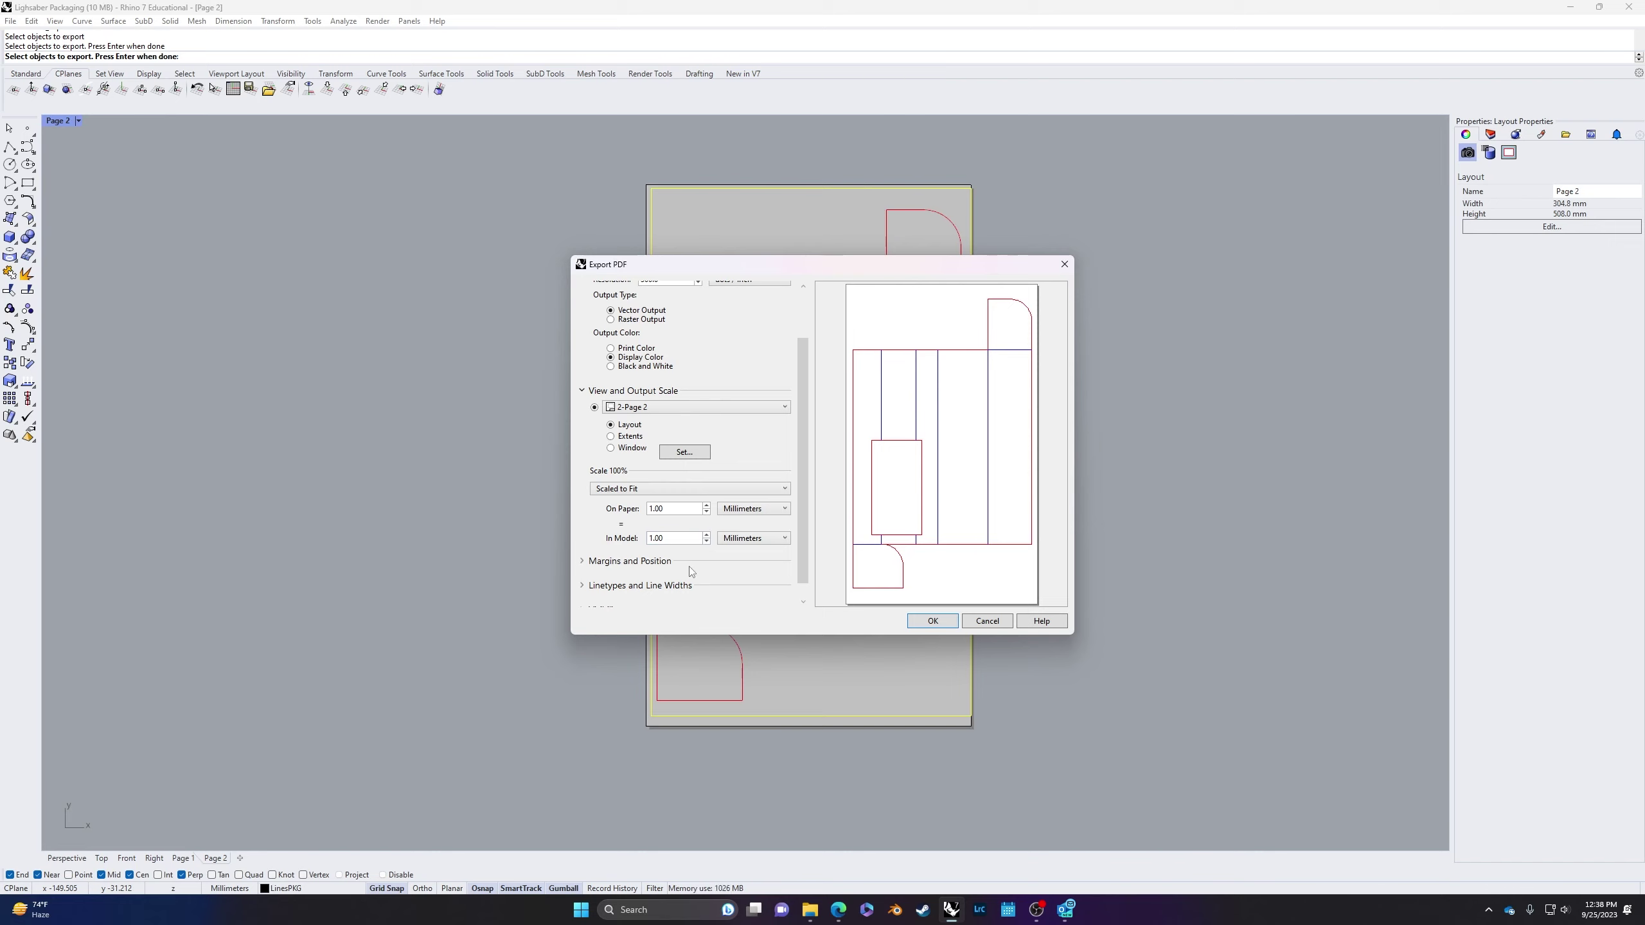
pyautogui.click(590, 562)
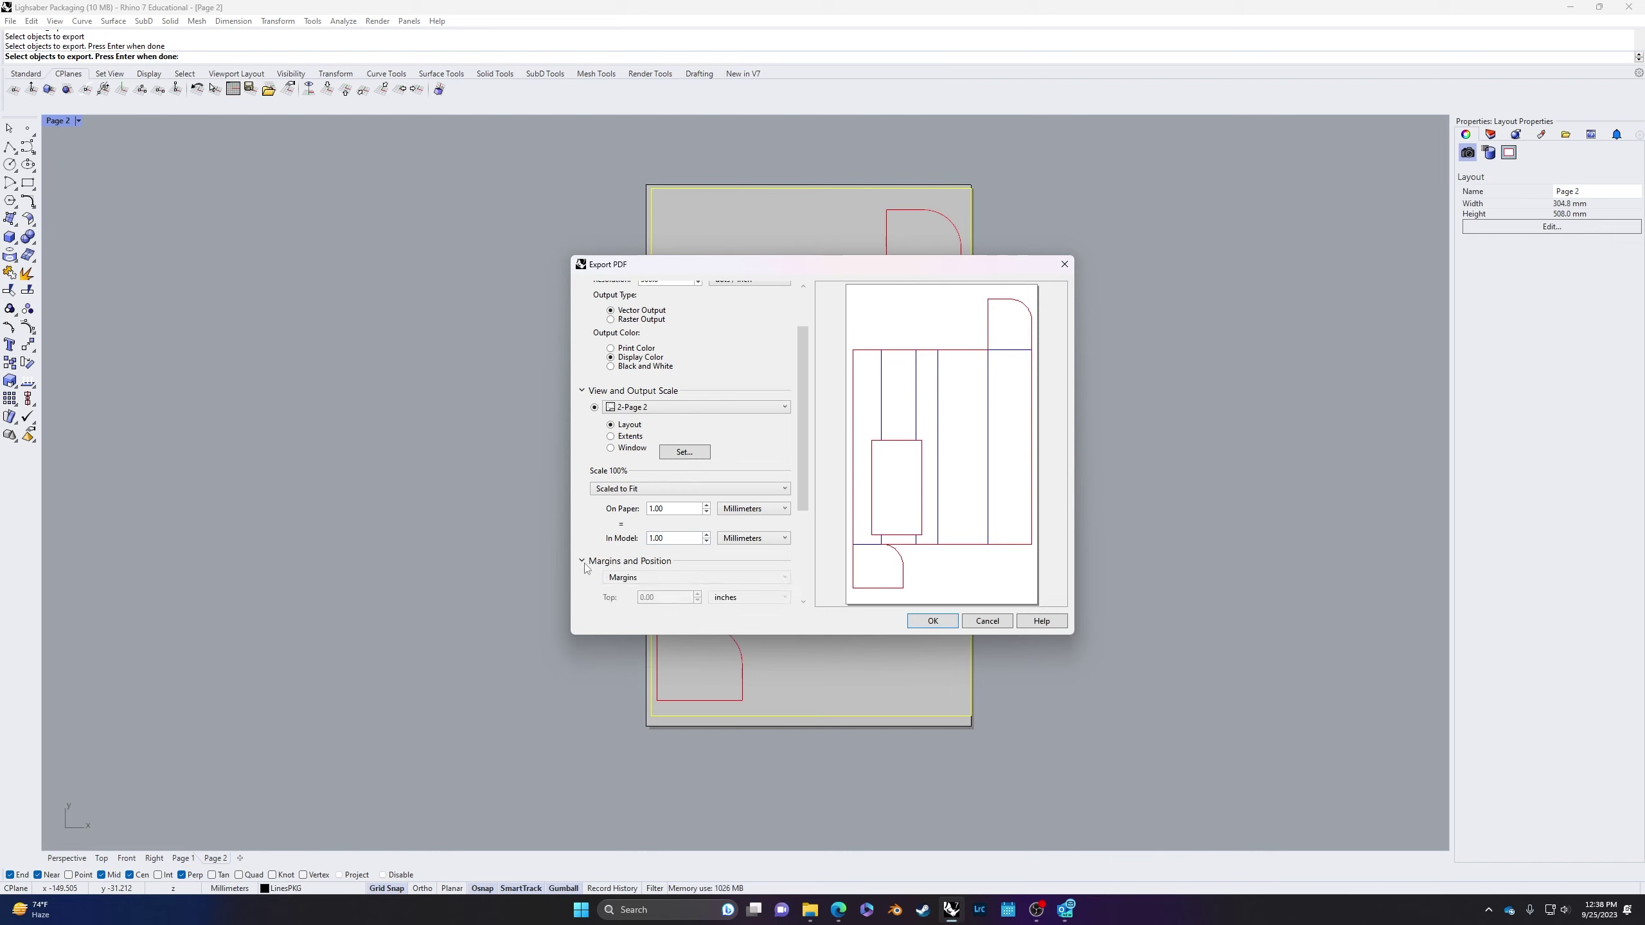
pyautogui.scroll(-5, 589, 567)
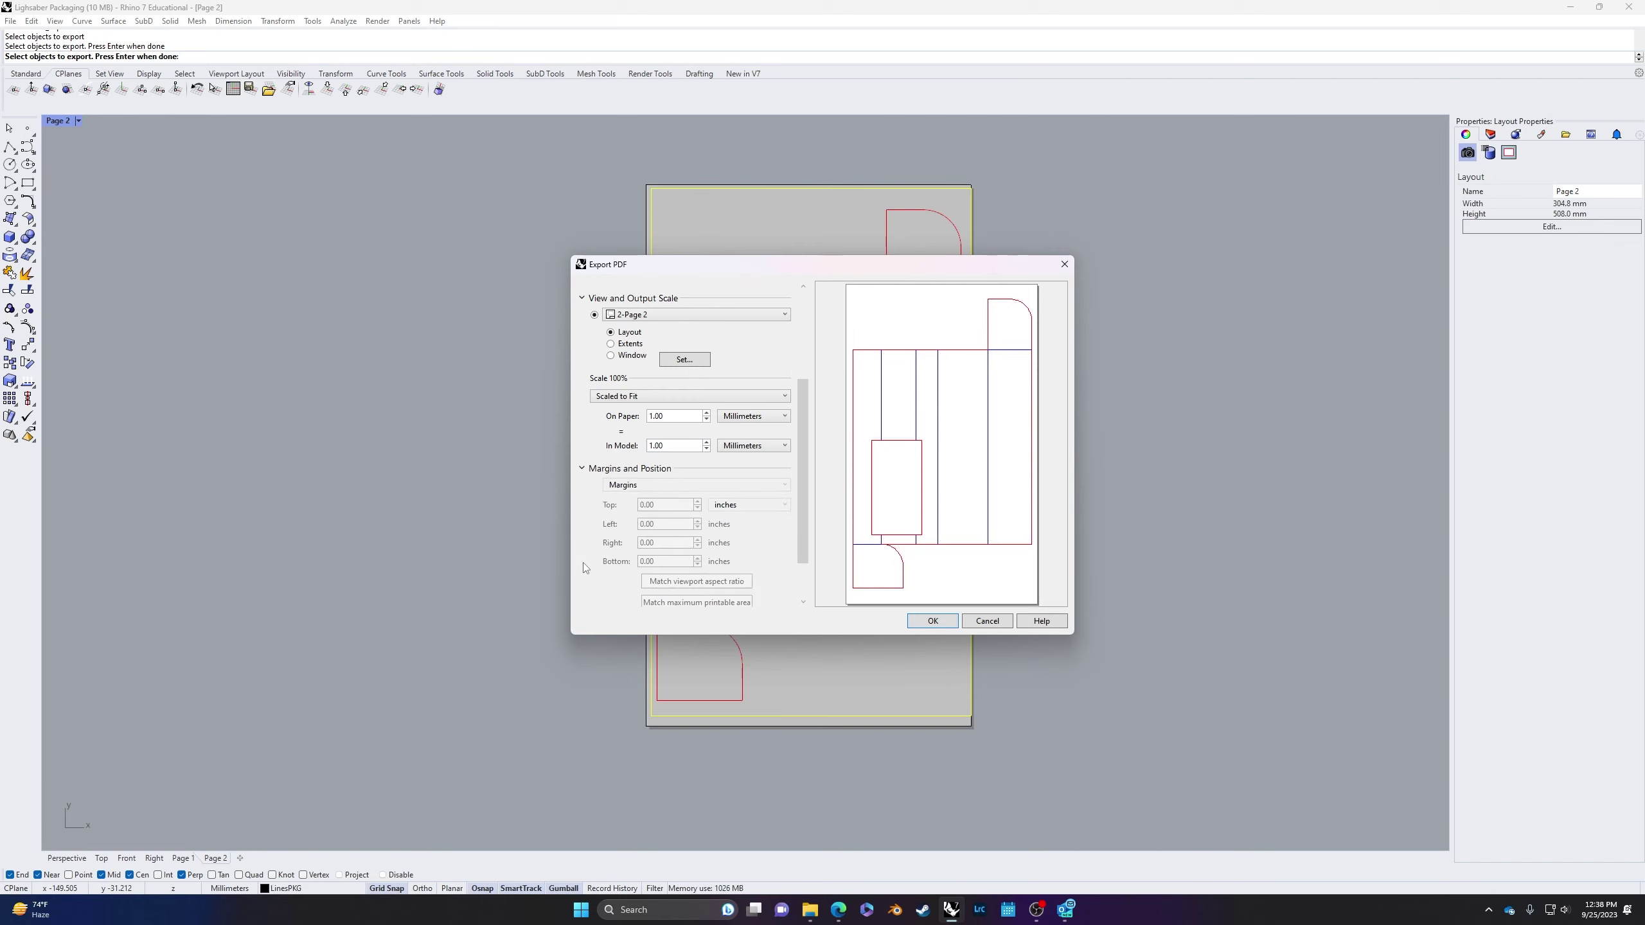
pyautogui.click(953, 621)
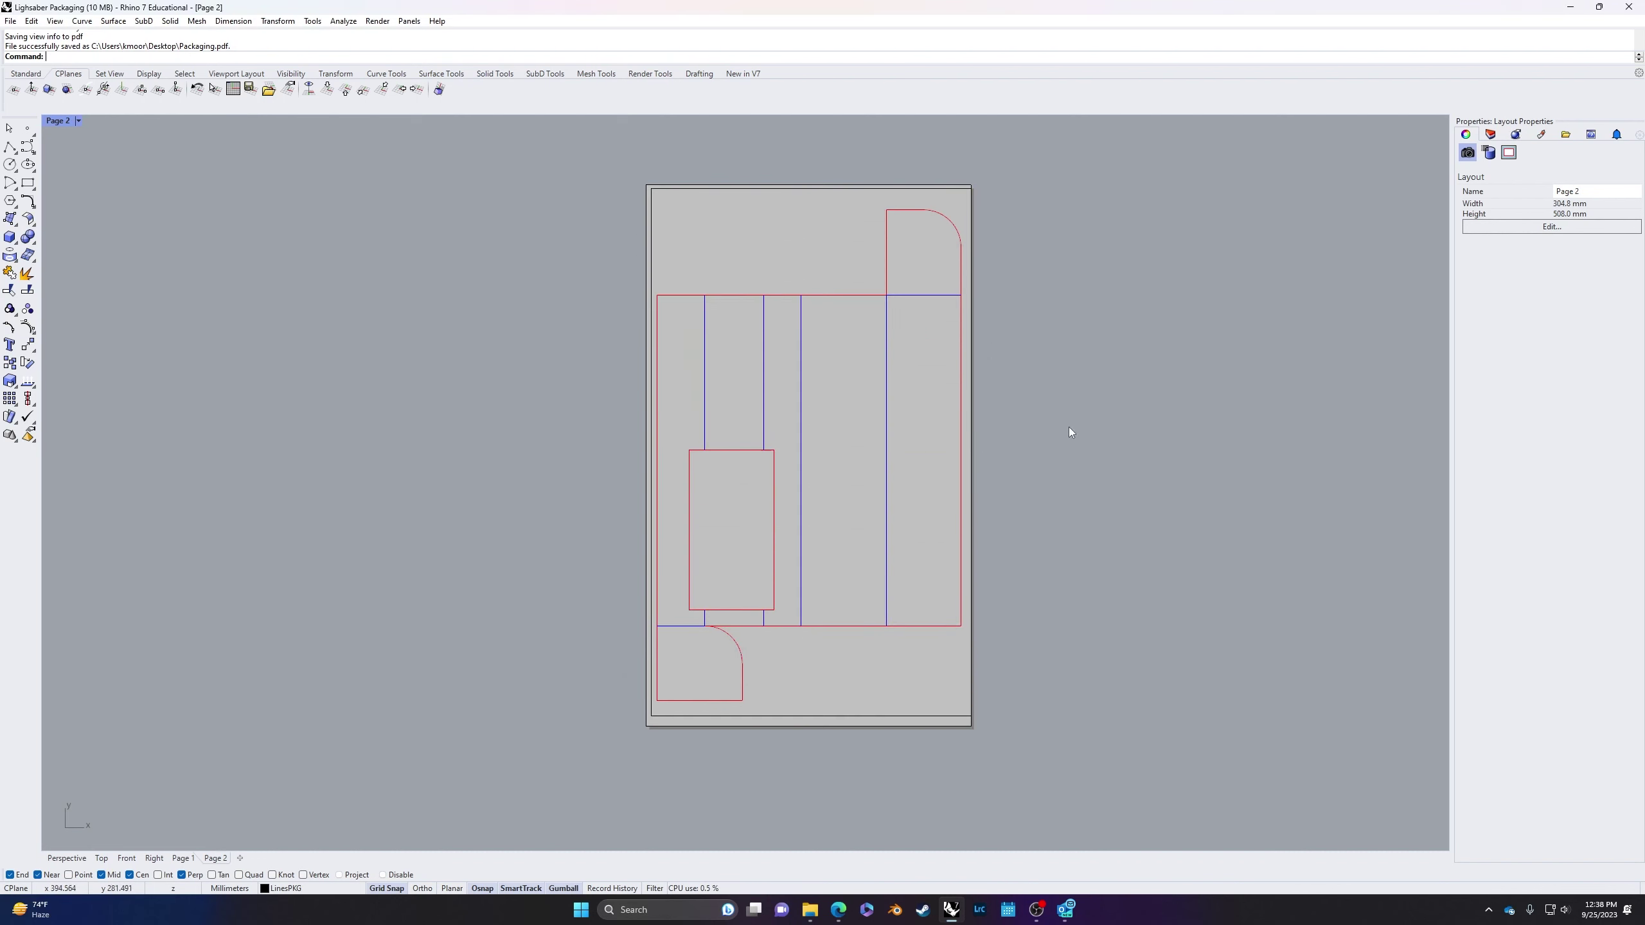
# Step: Minimize Rhino and open OneDrive > 3D Stuff Windows > Lightsaber in File Explorer
pyautogui.click(1569, 13)
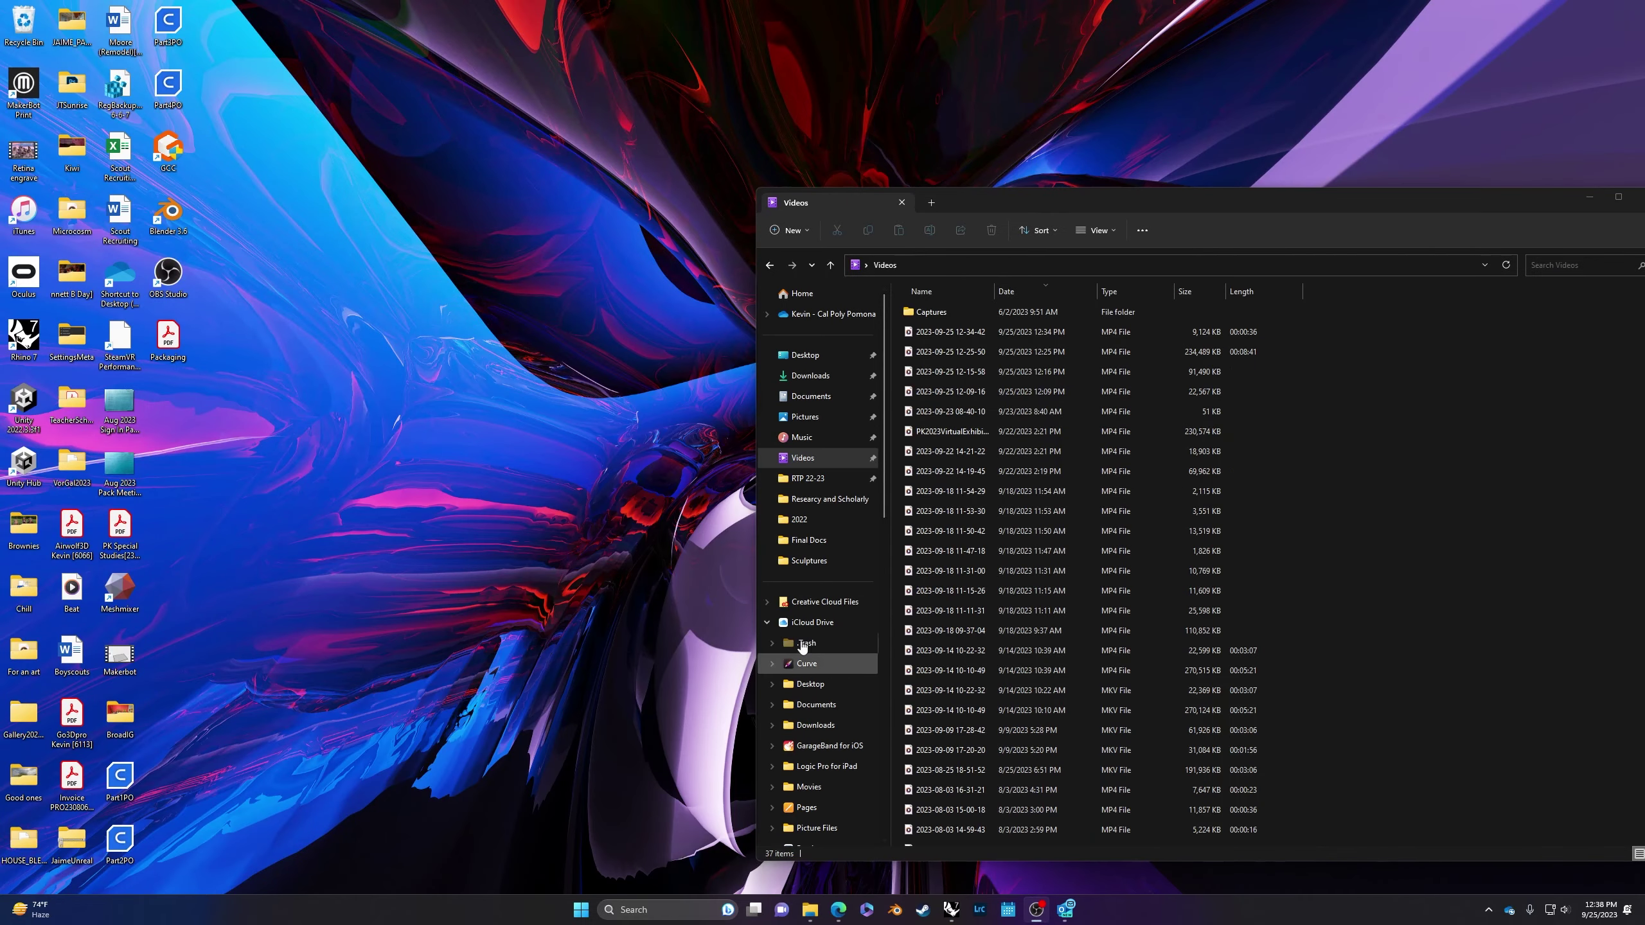
pyautogui.click(801, 313)
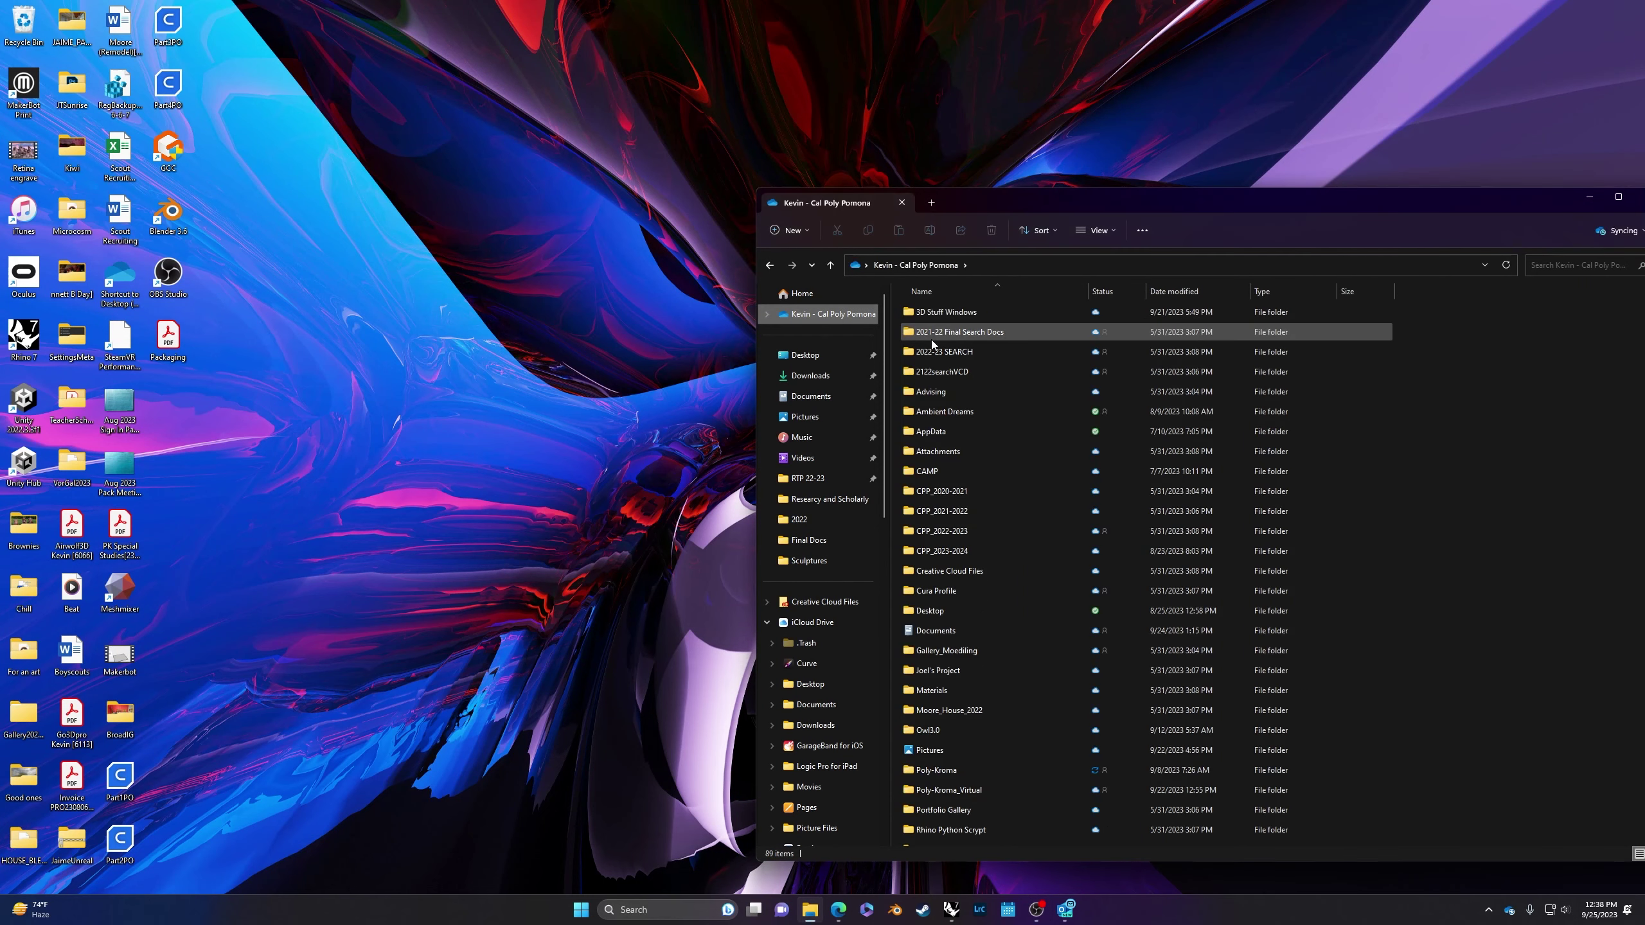
pyautogui.doubleClick(954, 313)
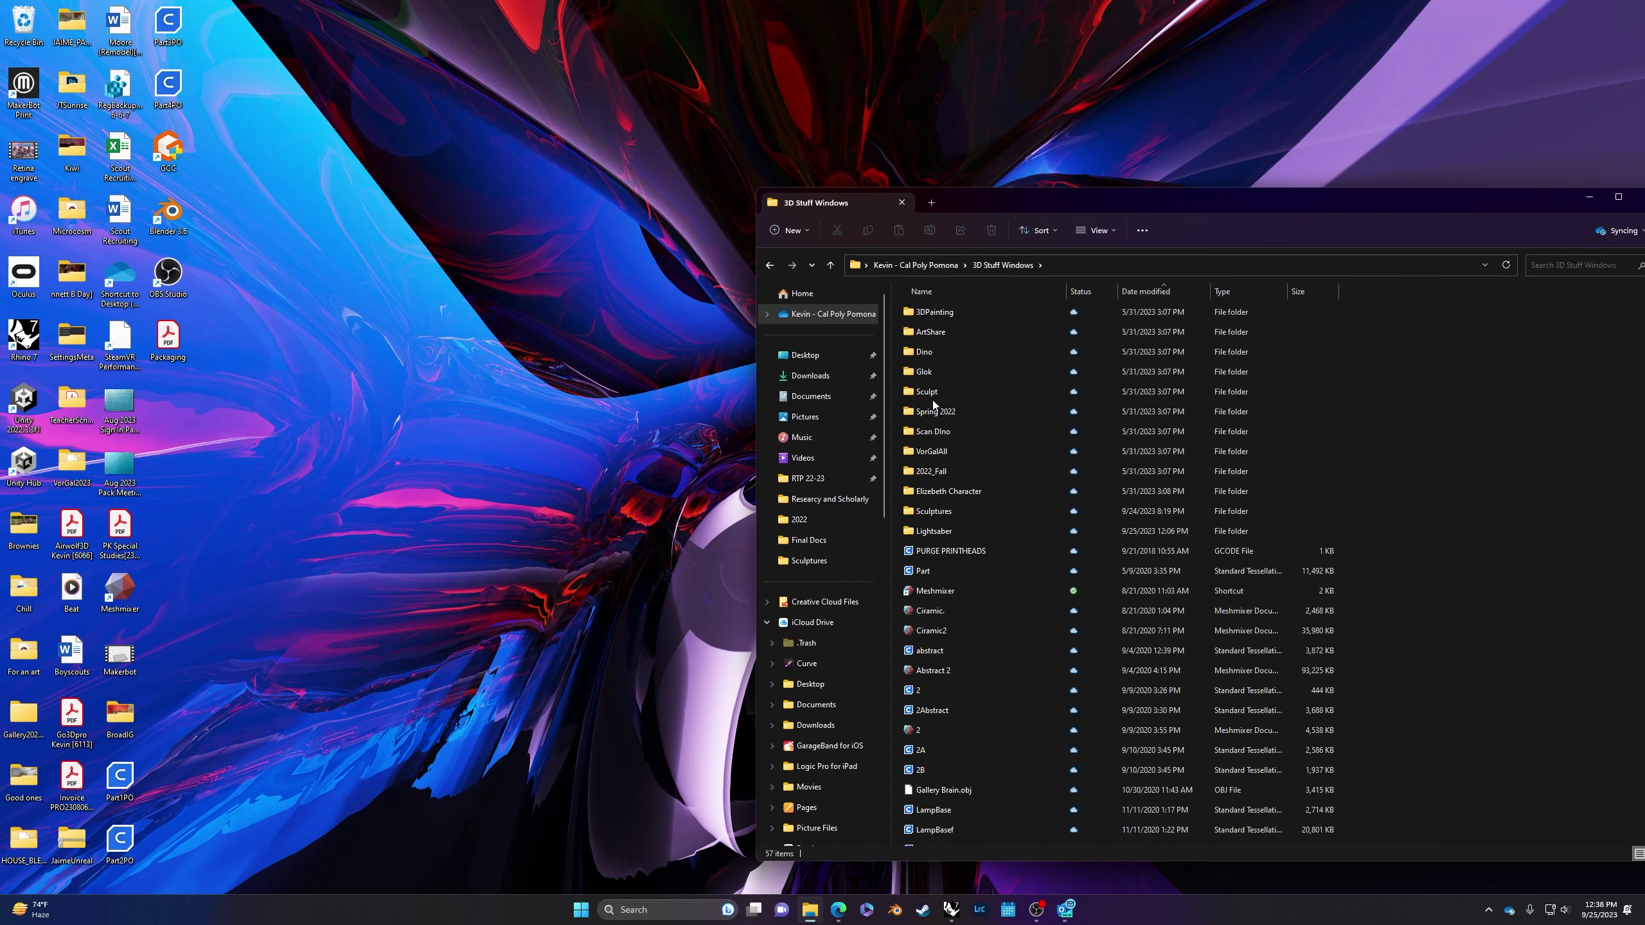
pyautogui.click(934, 532)
pyautogui.doubleClick(937, 533)
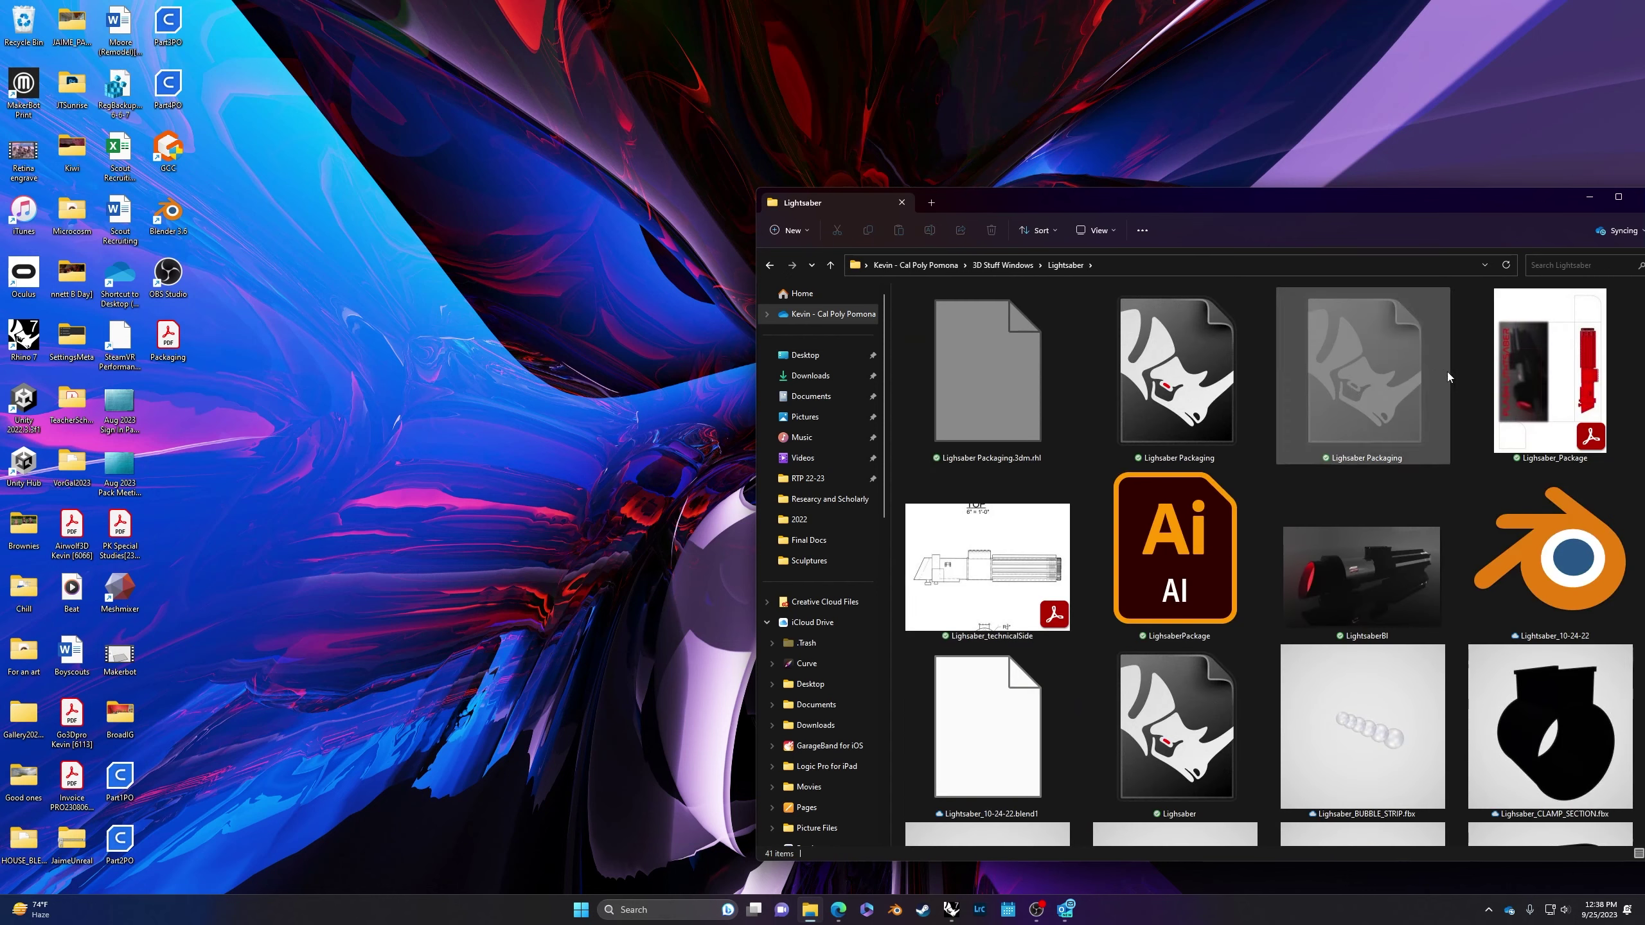
# Step: Open the Lighsaber_Package PDF from the Lightsaber folder
pyautogui.scroll(-10, 1231, 674)
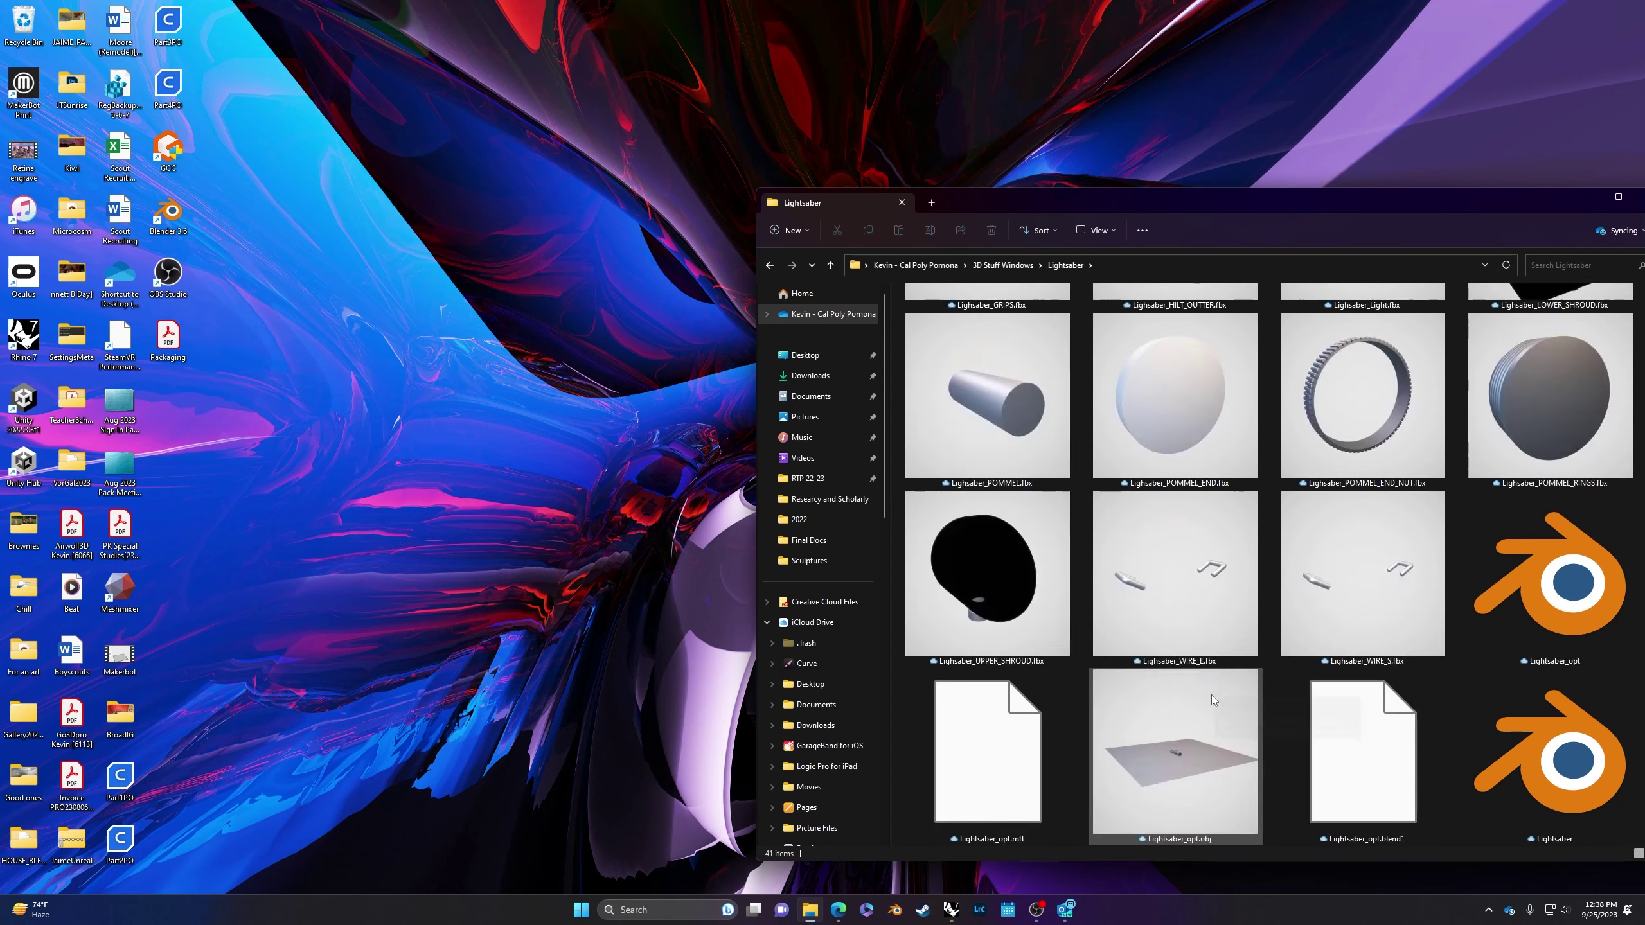
pyautogui.scroll(10, 1095, 751)
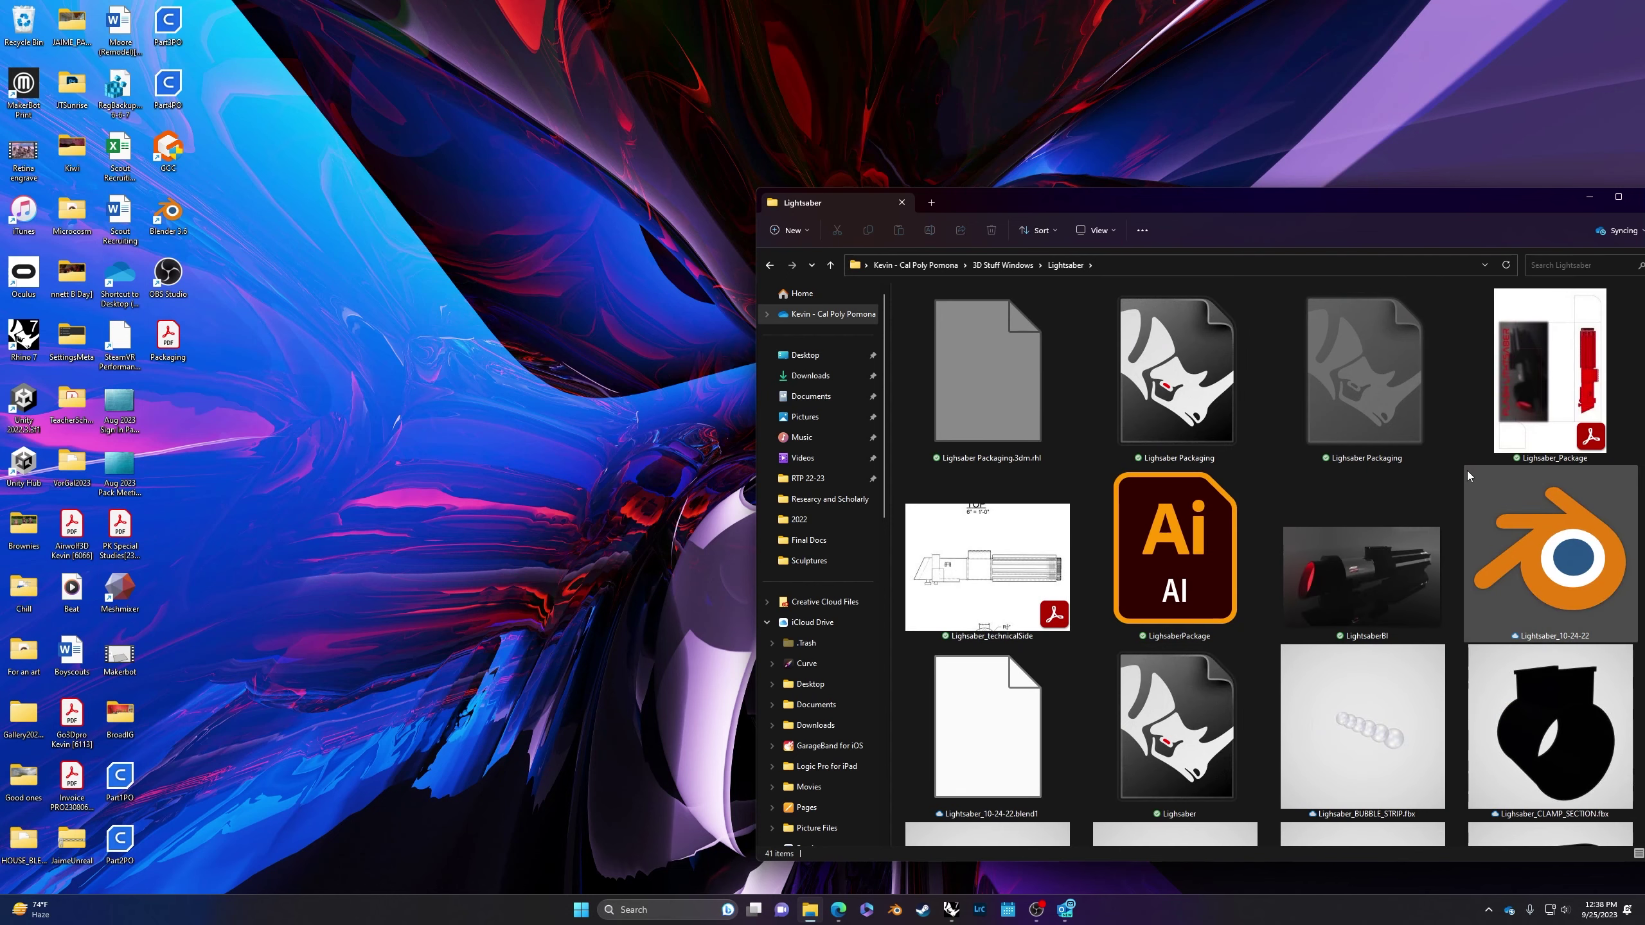
pyautogui.click(1573, 384)
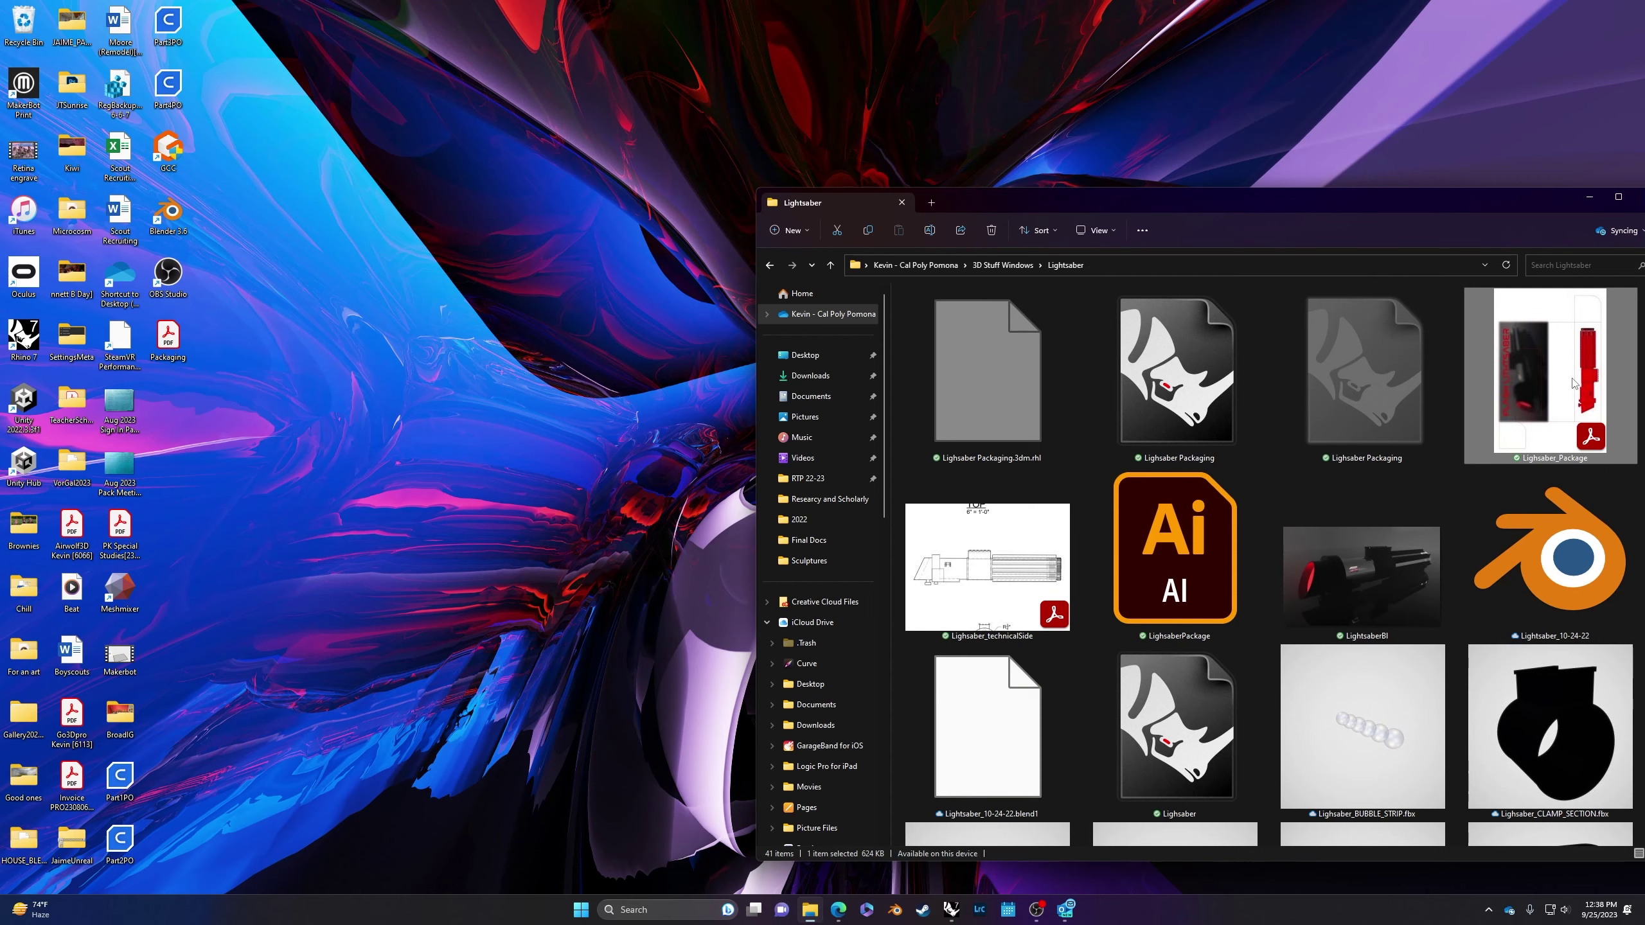
pyautogui.doubleClick(1573, 383)
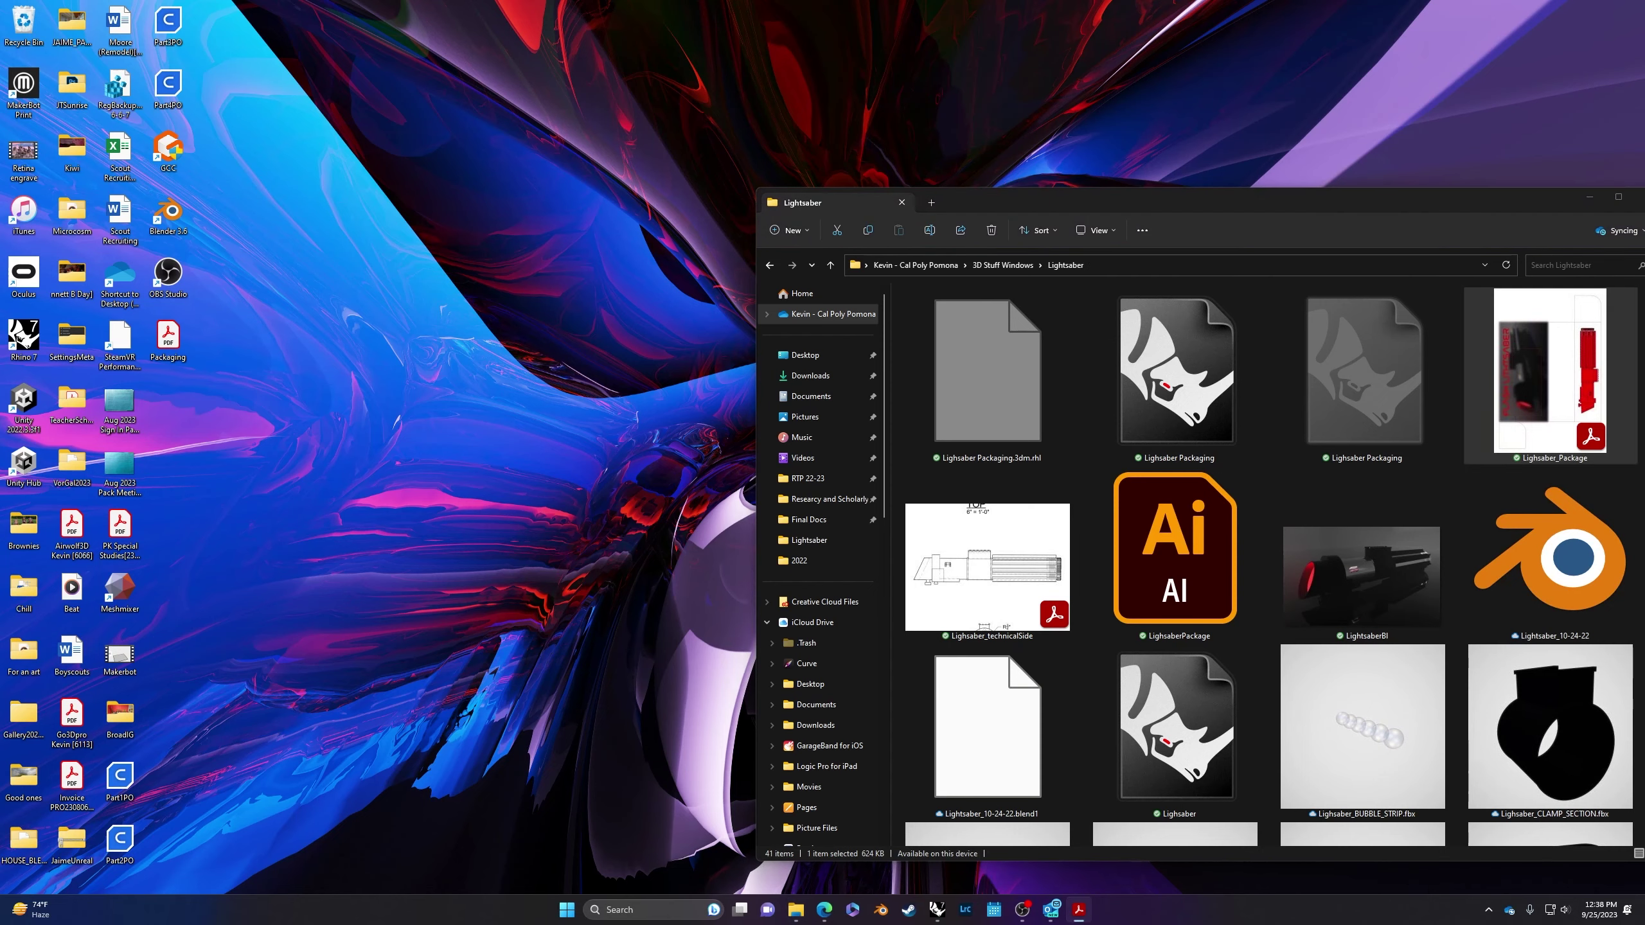
# Step: Maximize the Acrobat window and zoom out twice to show the whole Lighsaber_Package page
pyautogui.moveTo(1592, 201); pyautogui.dragTo(778, 78)
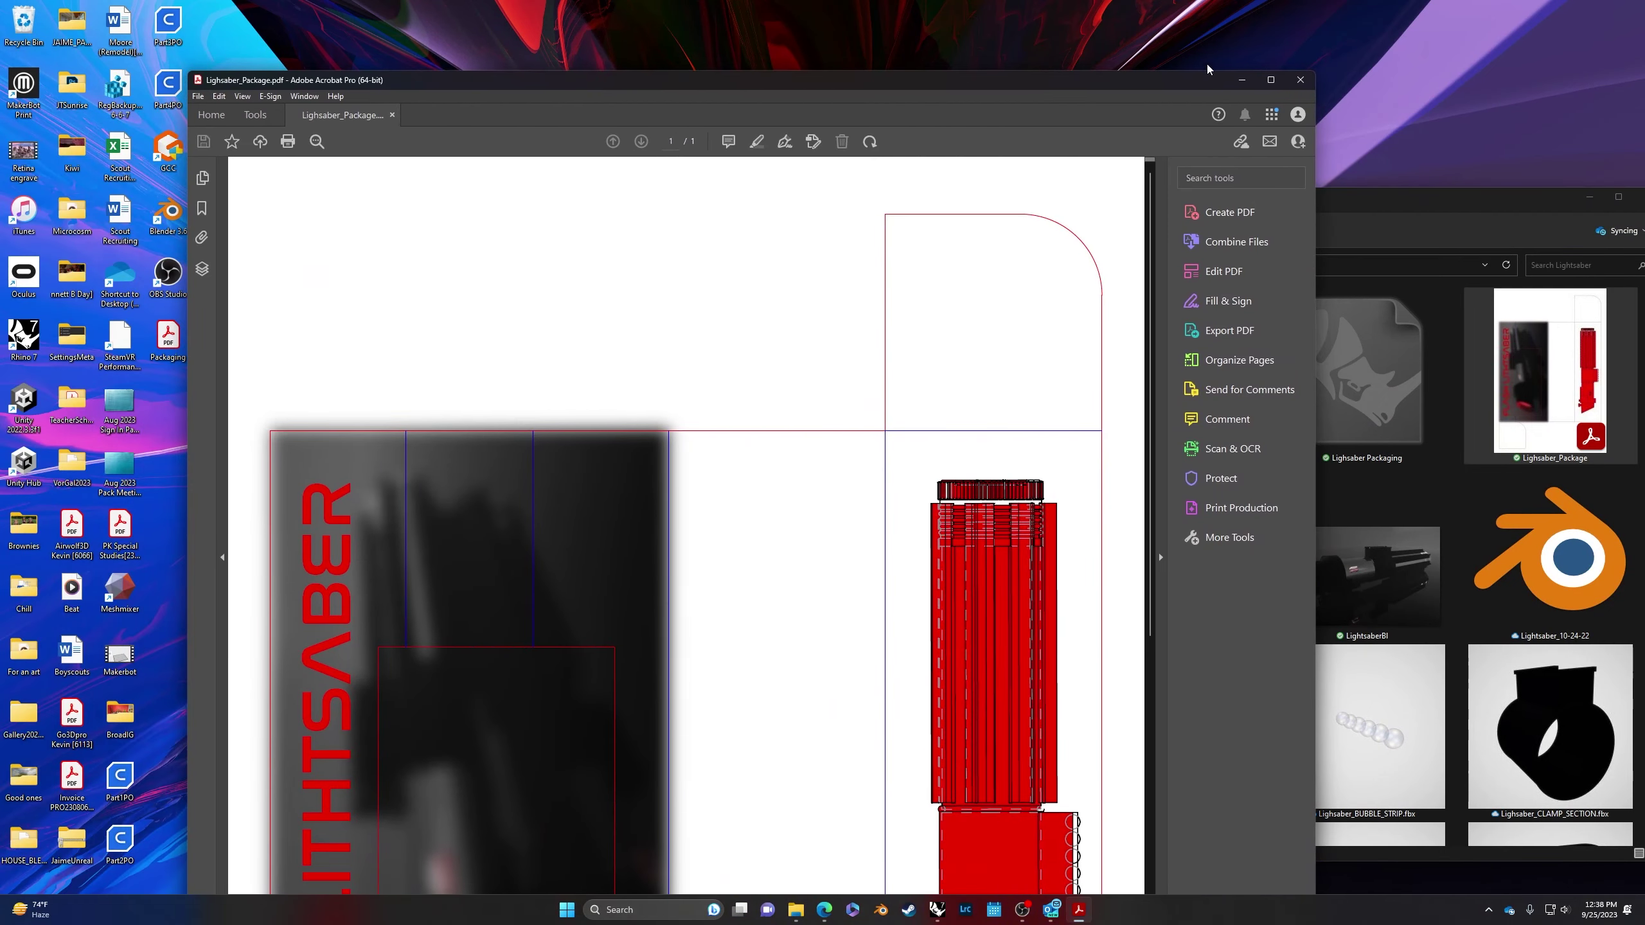
pyautogui.click(1267, 80)
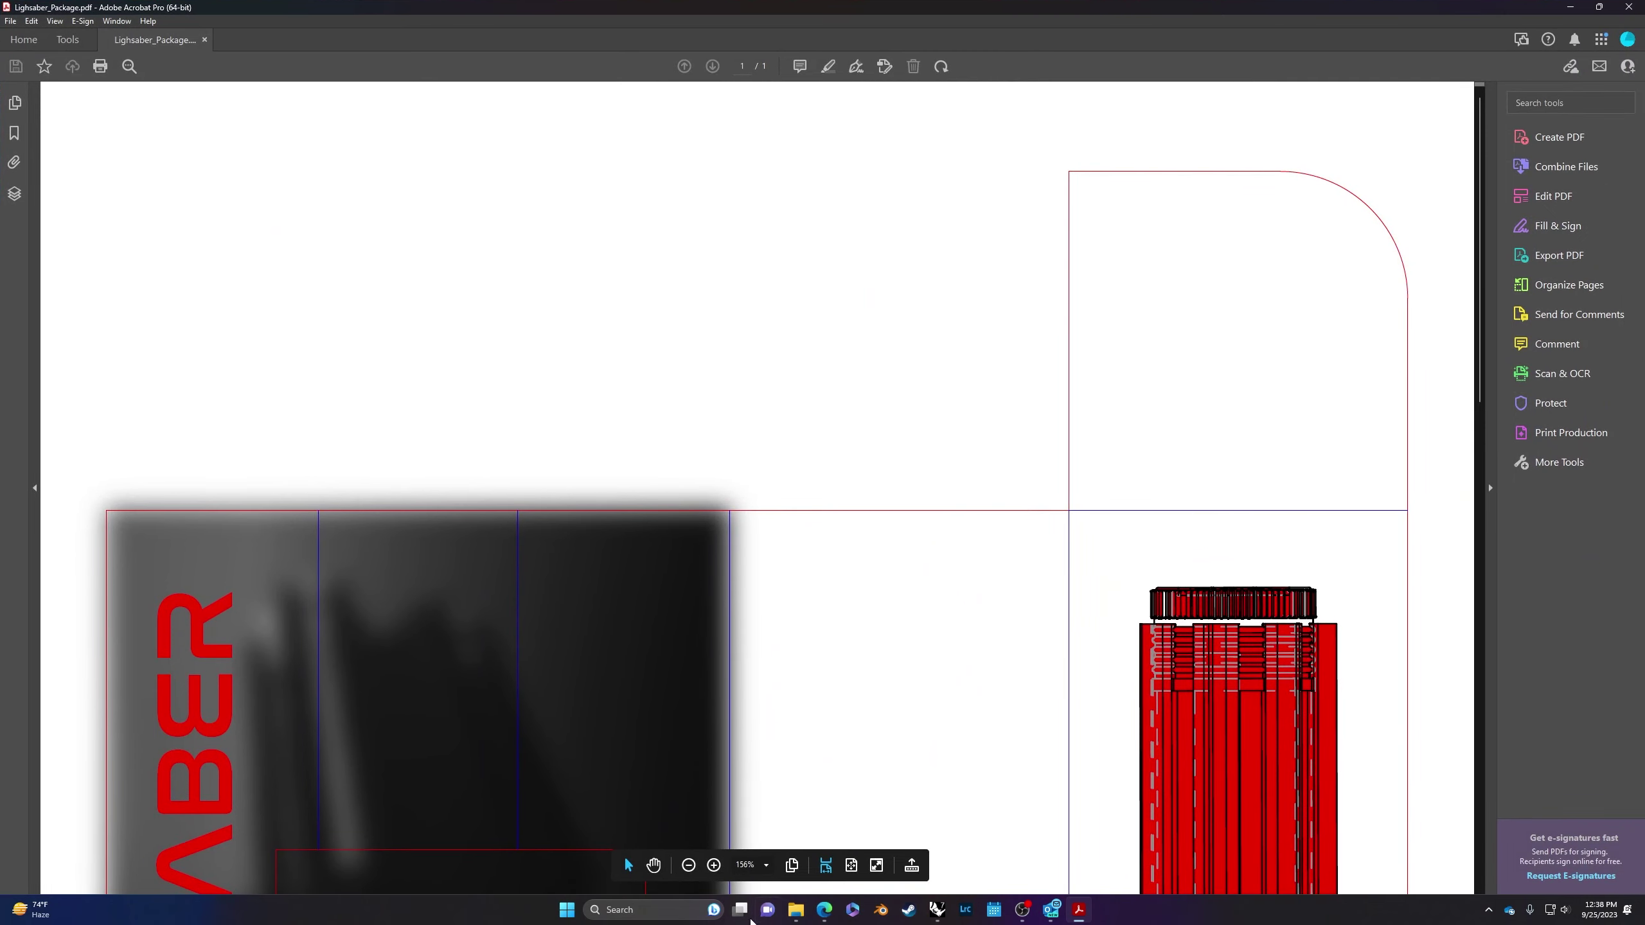
pyautogui.click(688, 866)
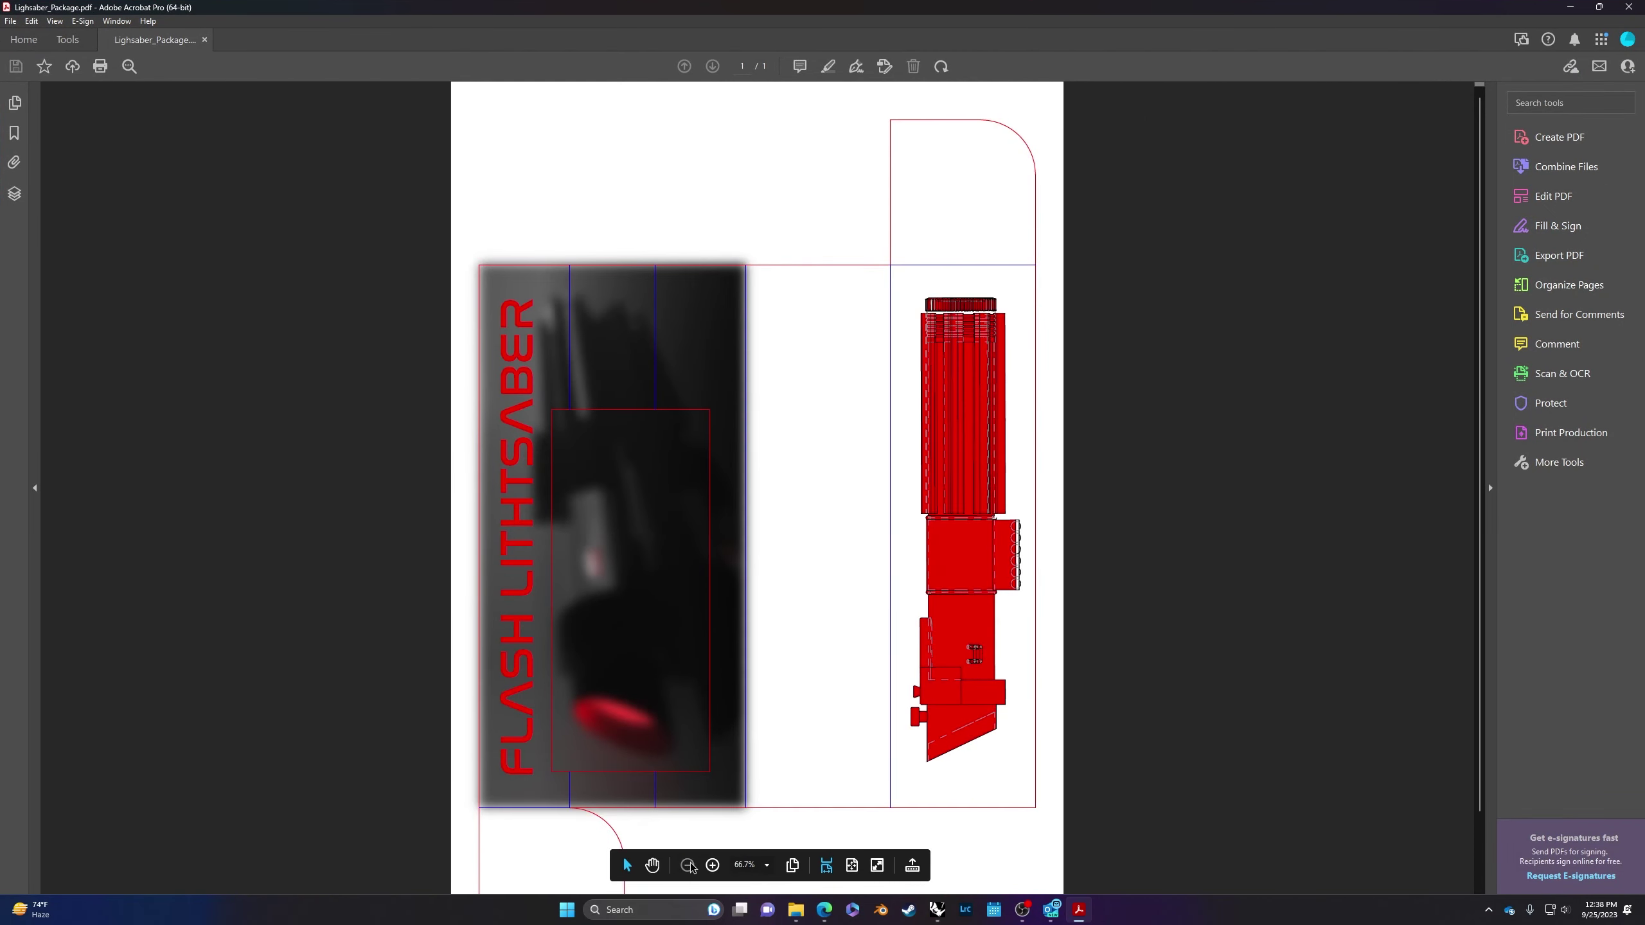
pyautogui.click(688, 865)
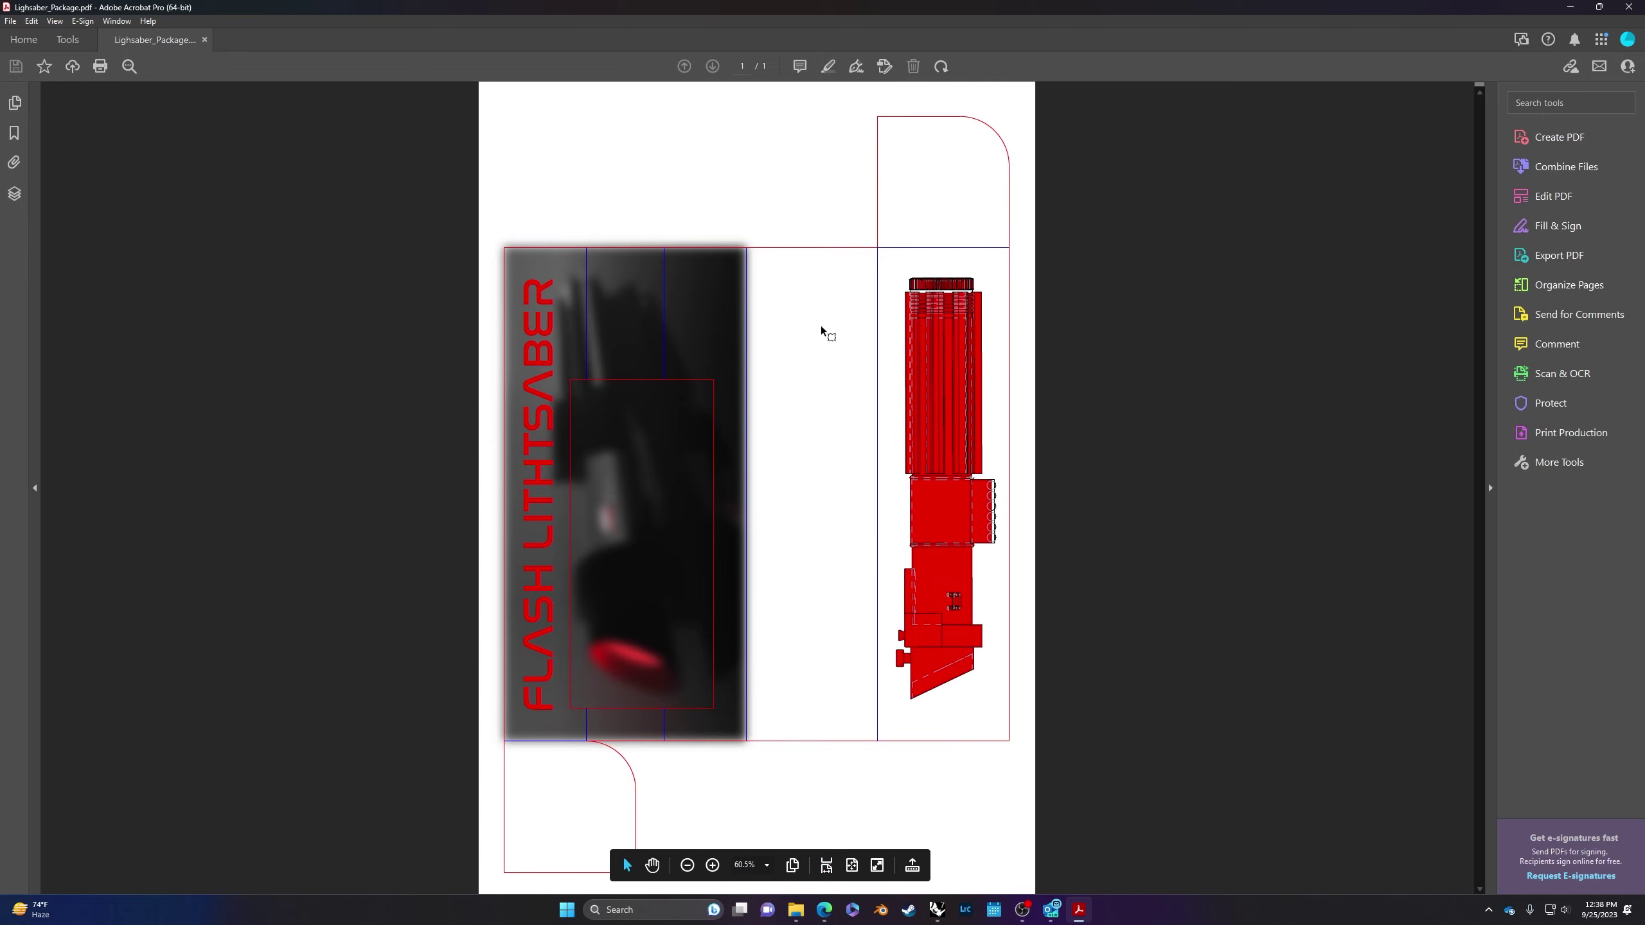